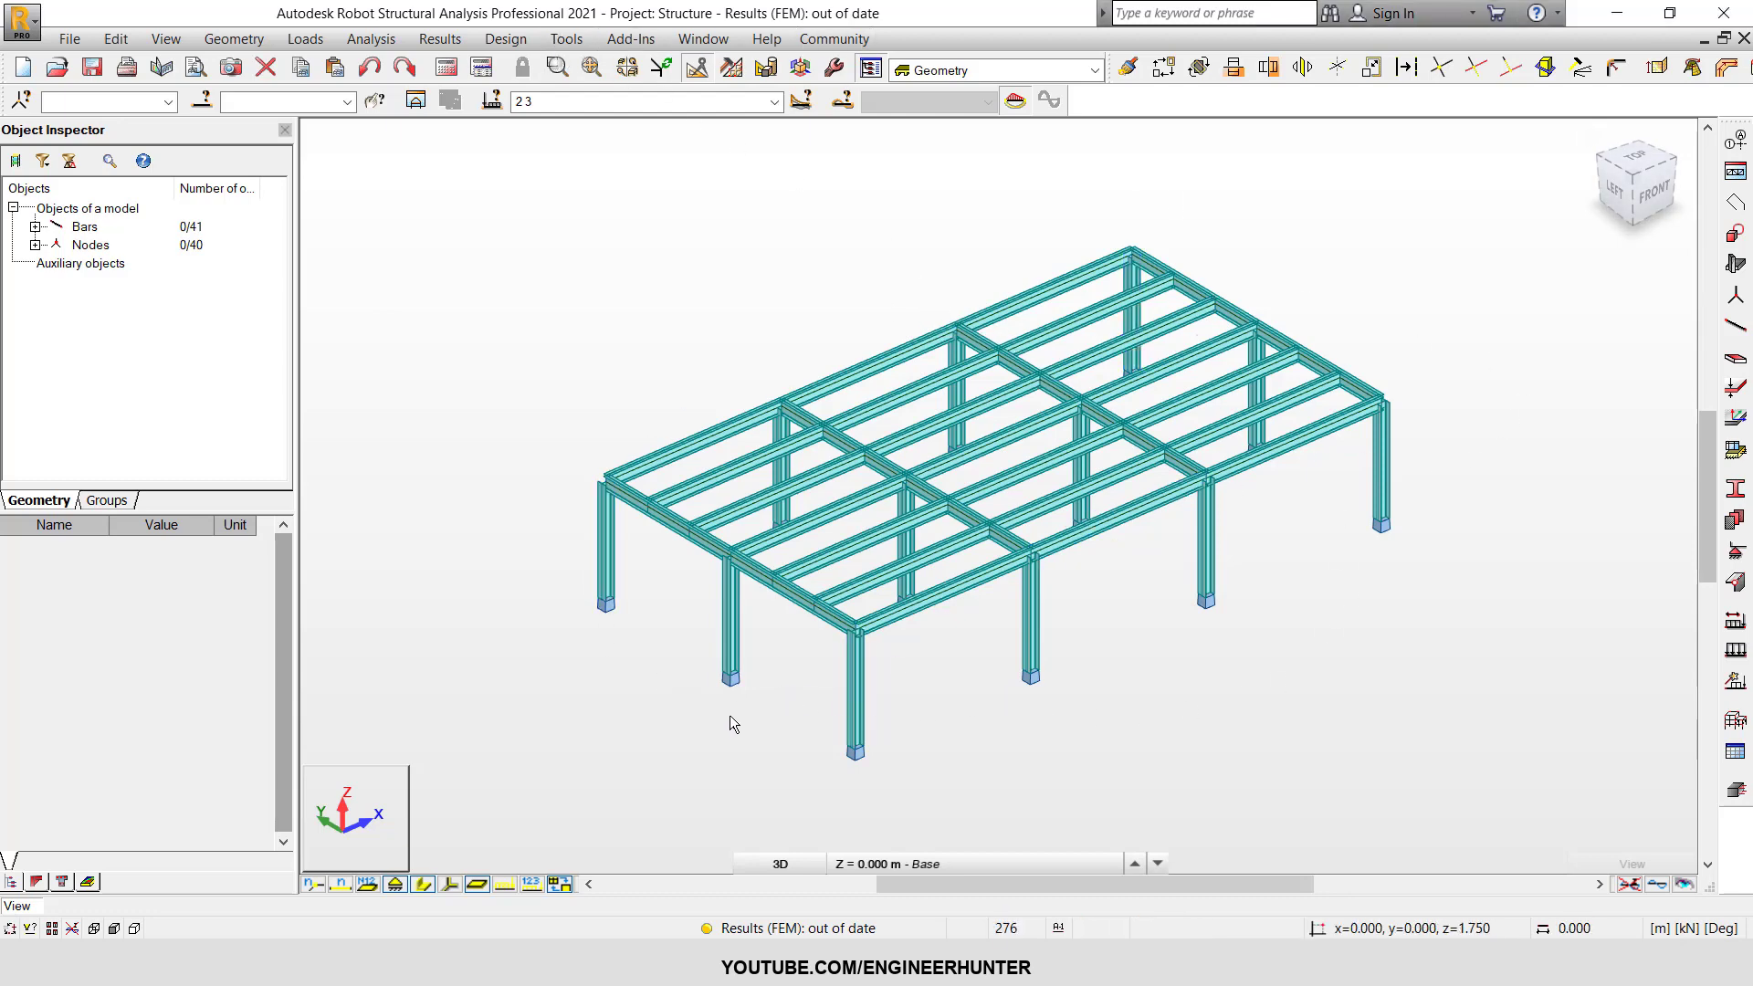
# - Start a new thickness definition of type orthotropic slab on a trapezoid plate
pyautogui.keyDown('shift'); pyautogui.moveTo(1153, 703); pyautogui.dragTo(1216, 657, button='middle'); pyautogui.keyUp('shift')
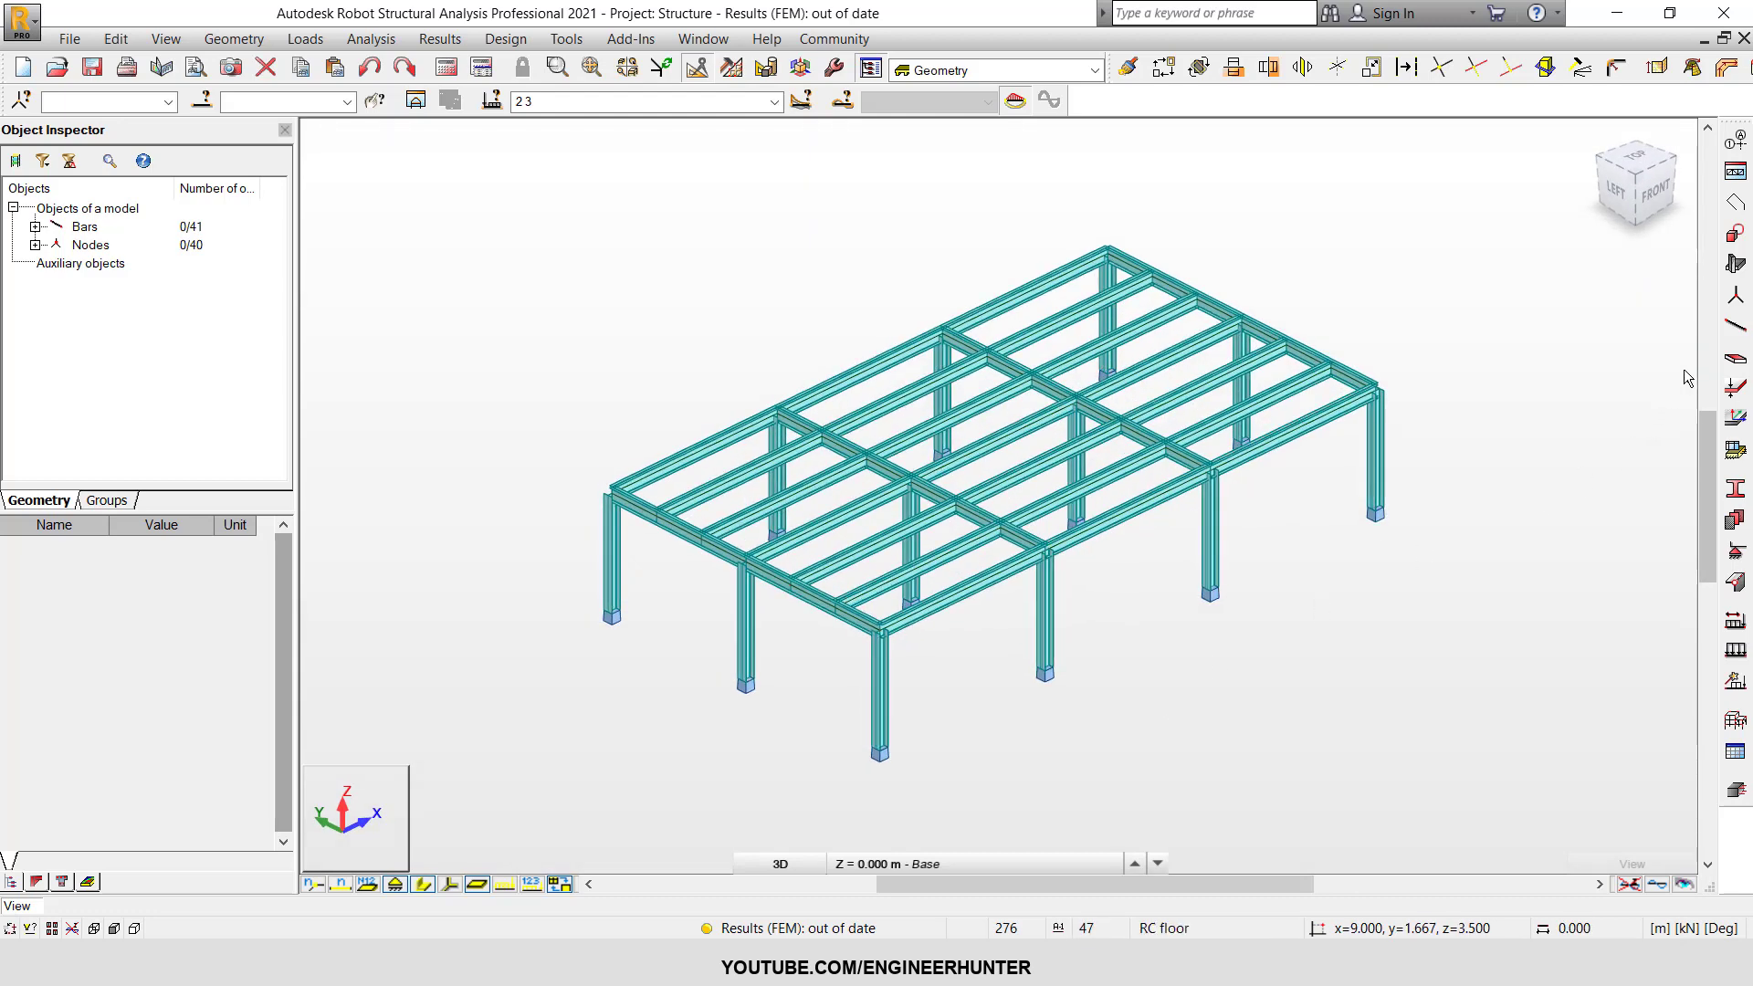
pyautogui.click(1734, 387)
pyautogui.click(1244, 196)
pyautogui.moveTo(1535, 293); pyautogui.dragTo(1354, 218)
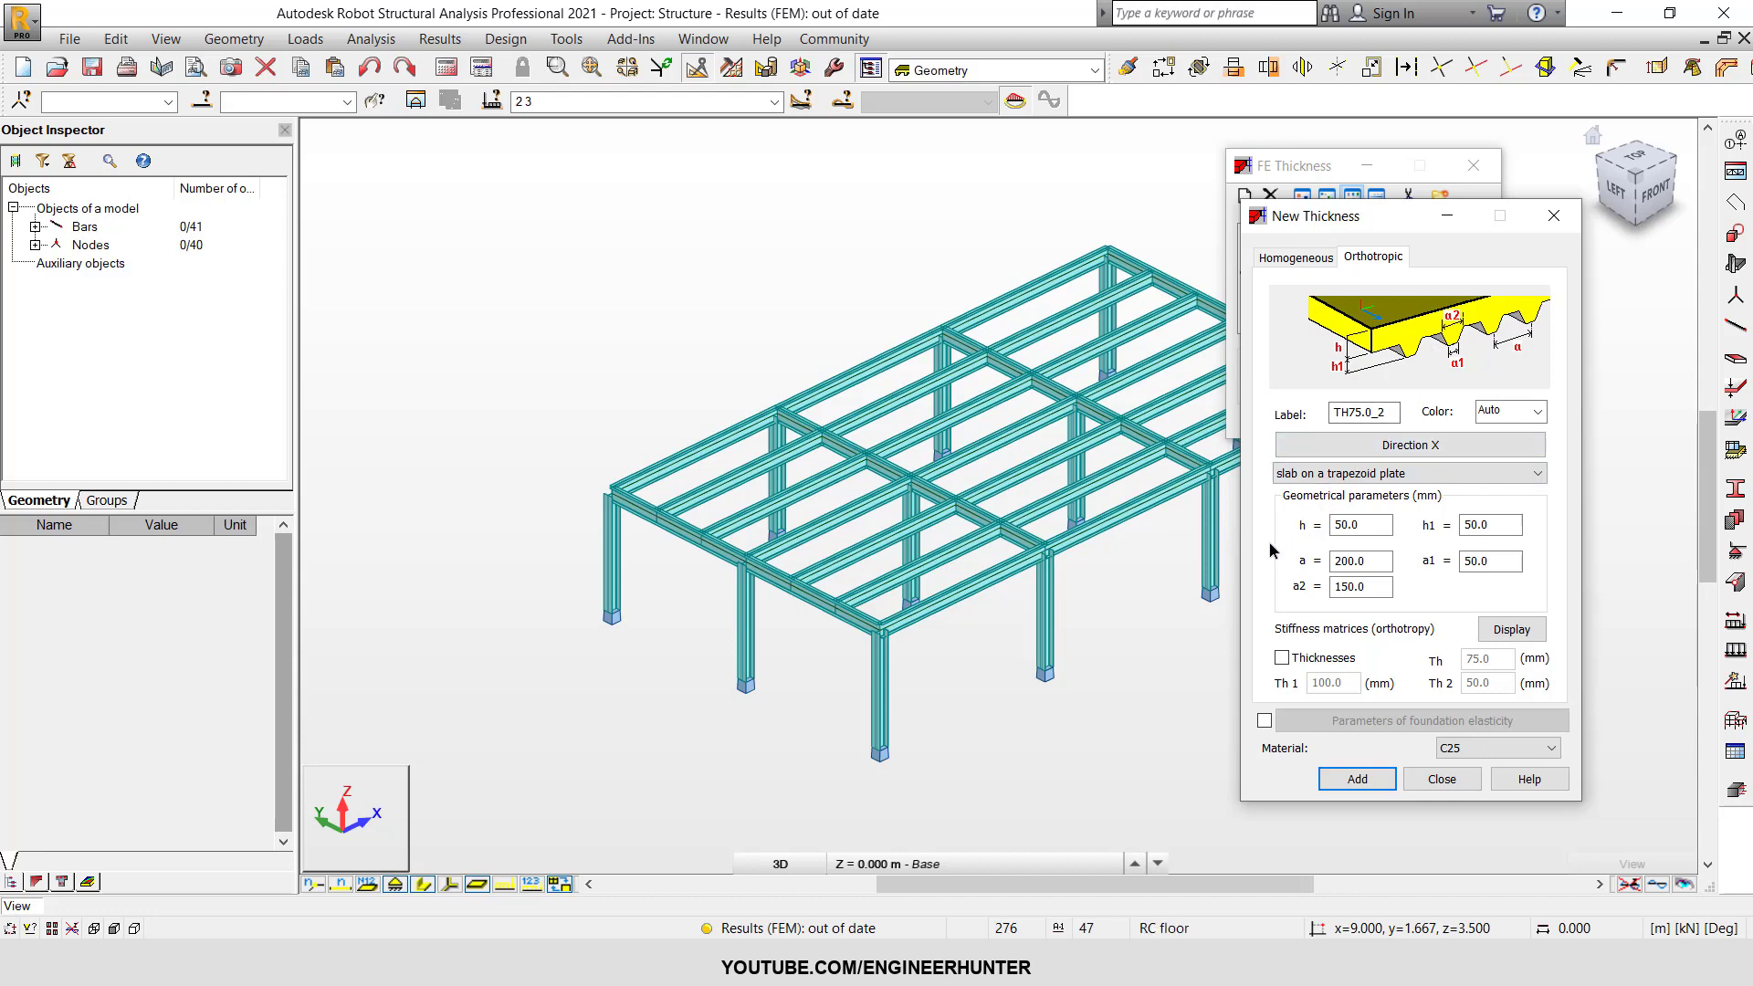
pyautogui.click(1292, 474)
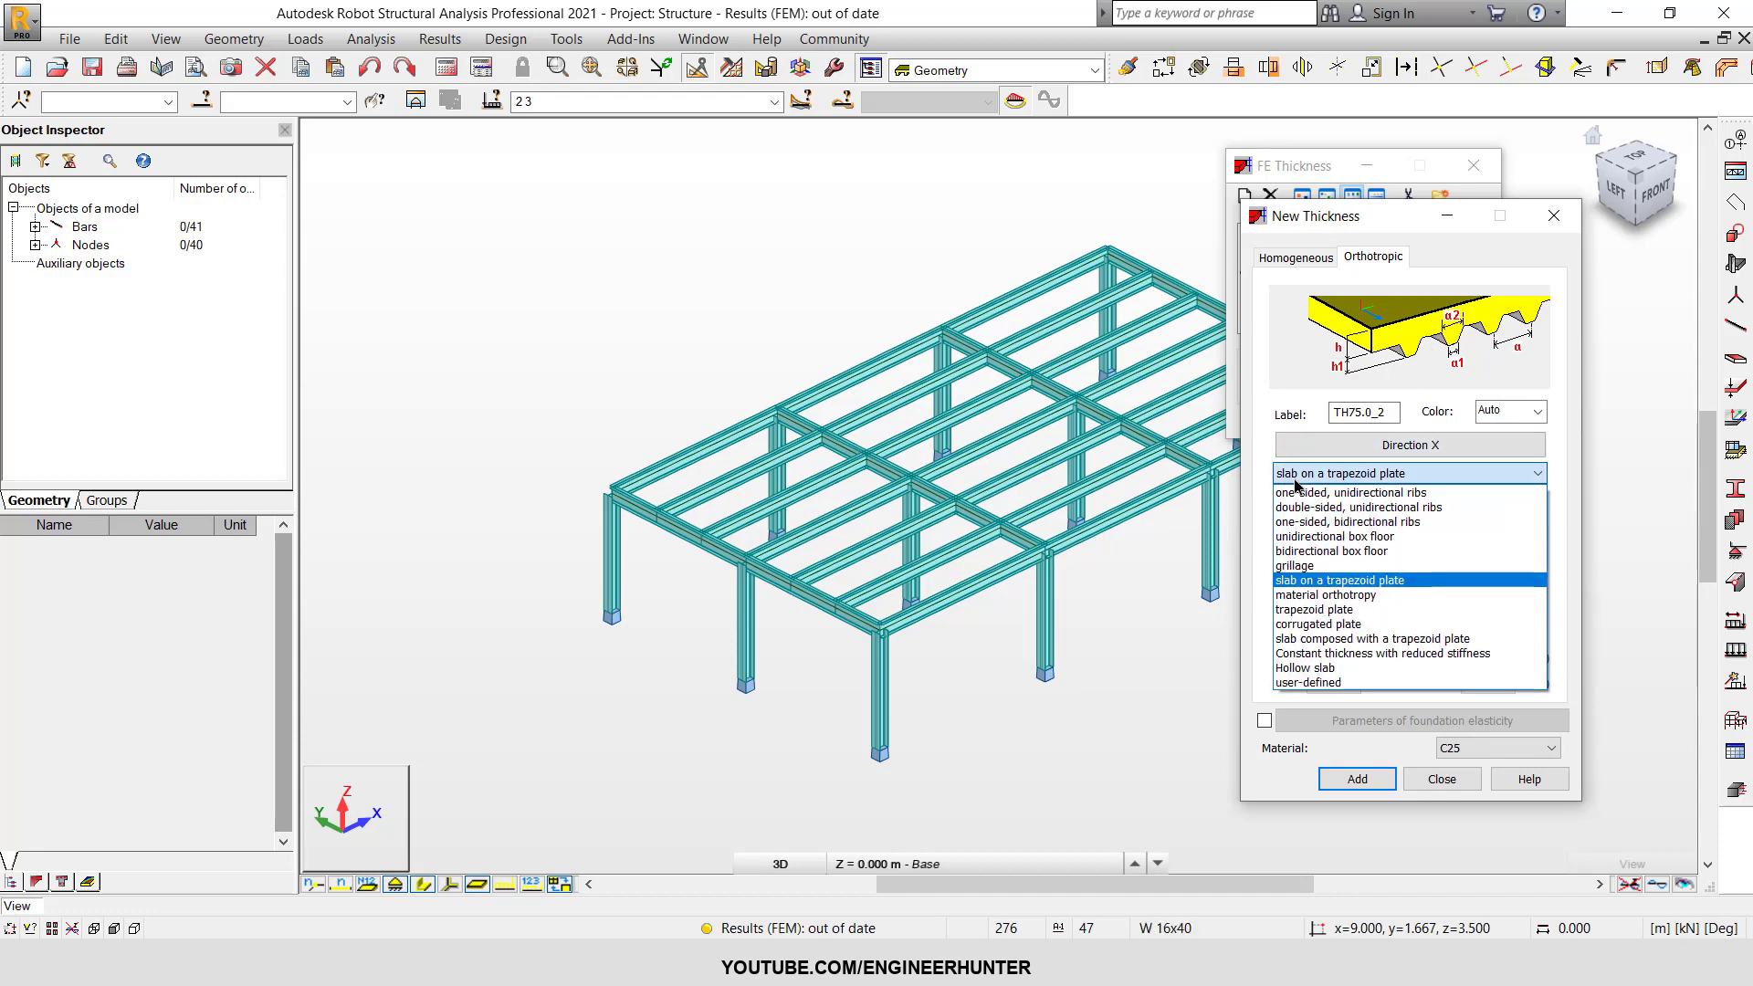
pyautogui.click(1340, 581)
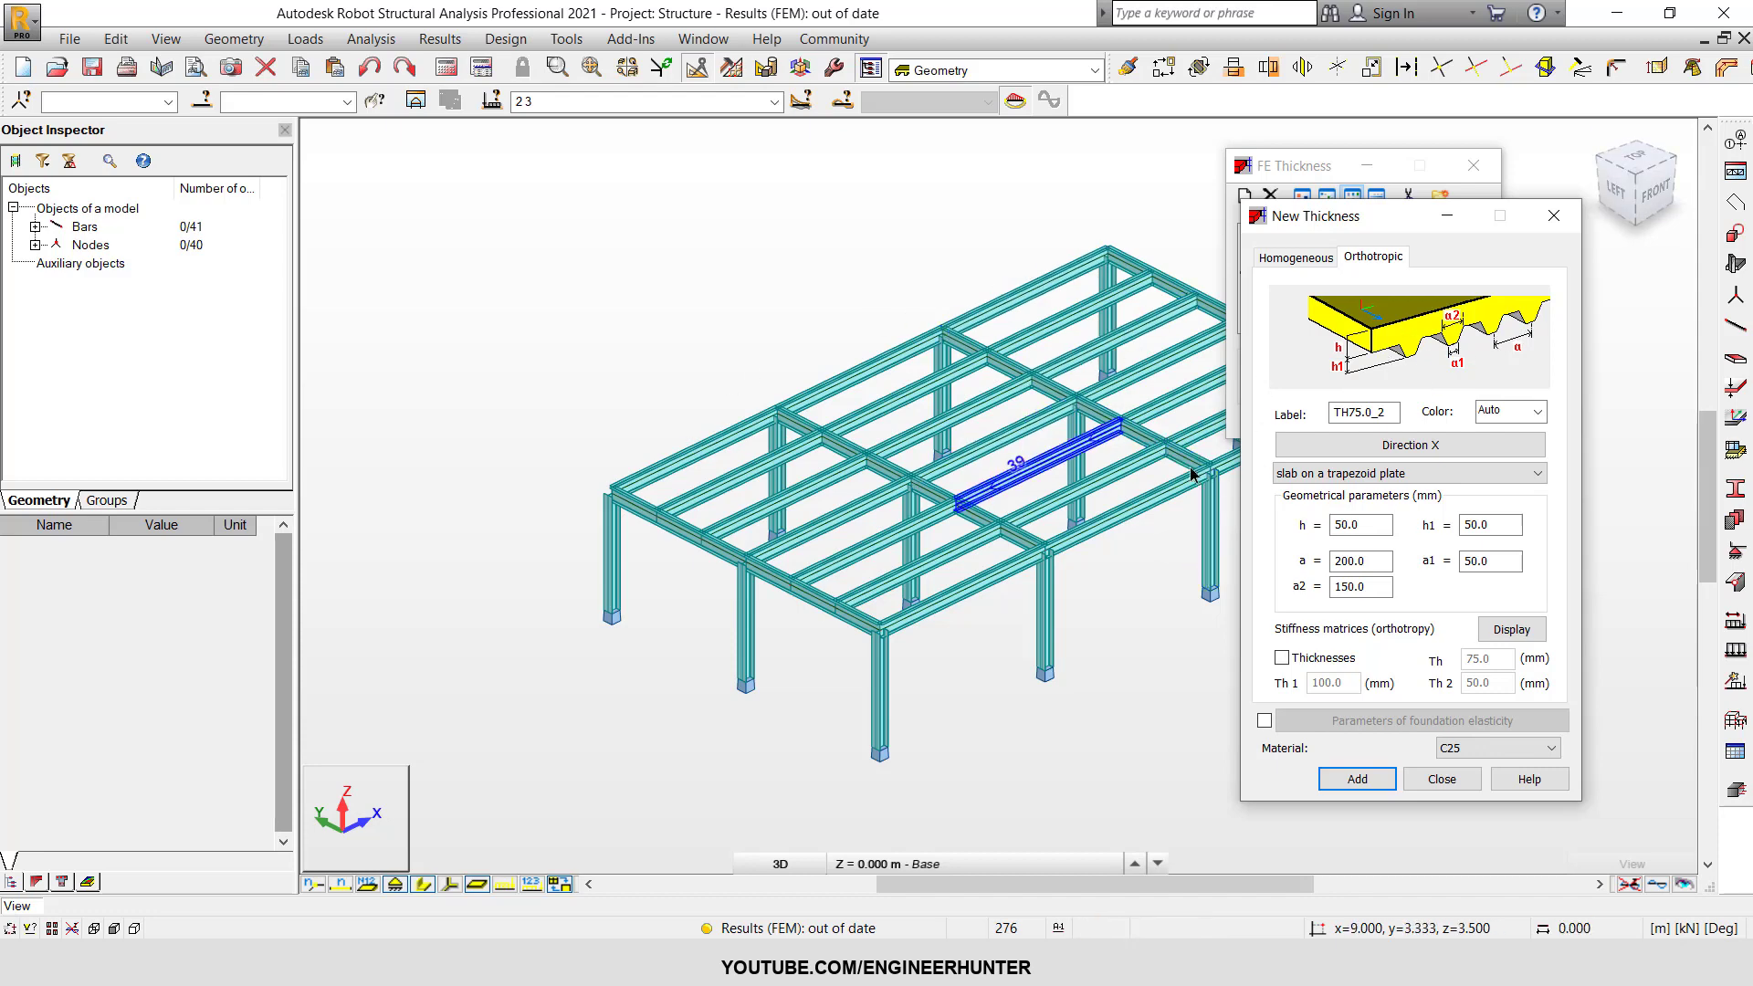
# - Set h to 50 mm, a to 200 and material C25, then add thickness TH75.0_2
pyautogui.doubleClick(1369, 528)
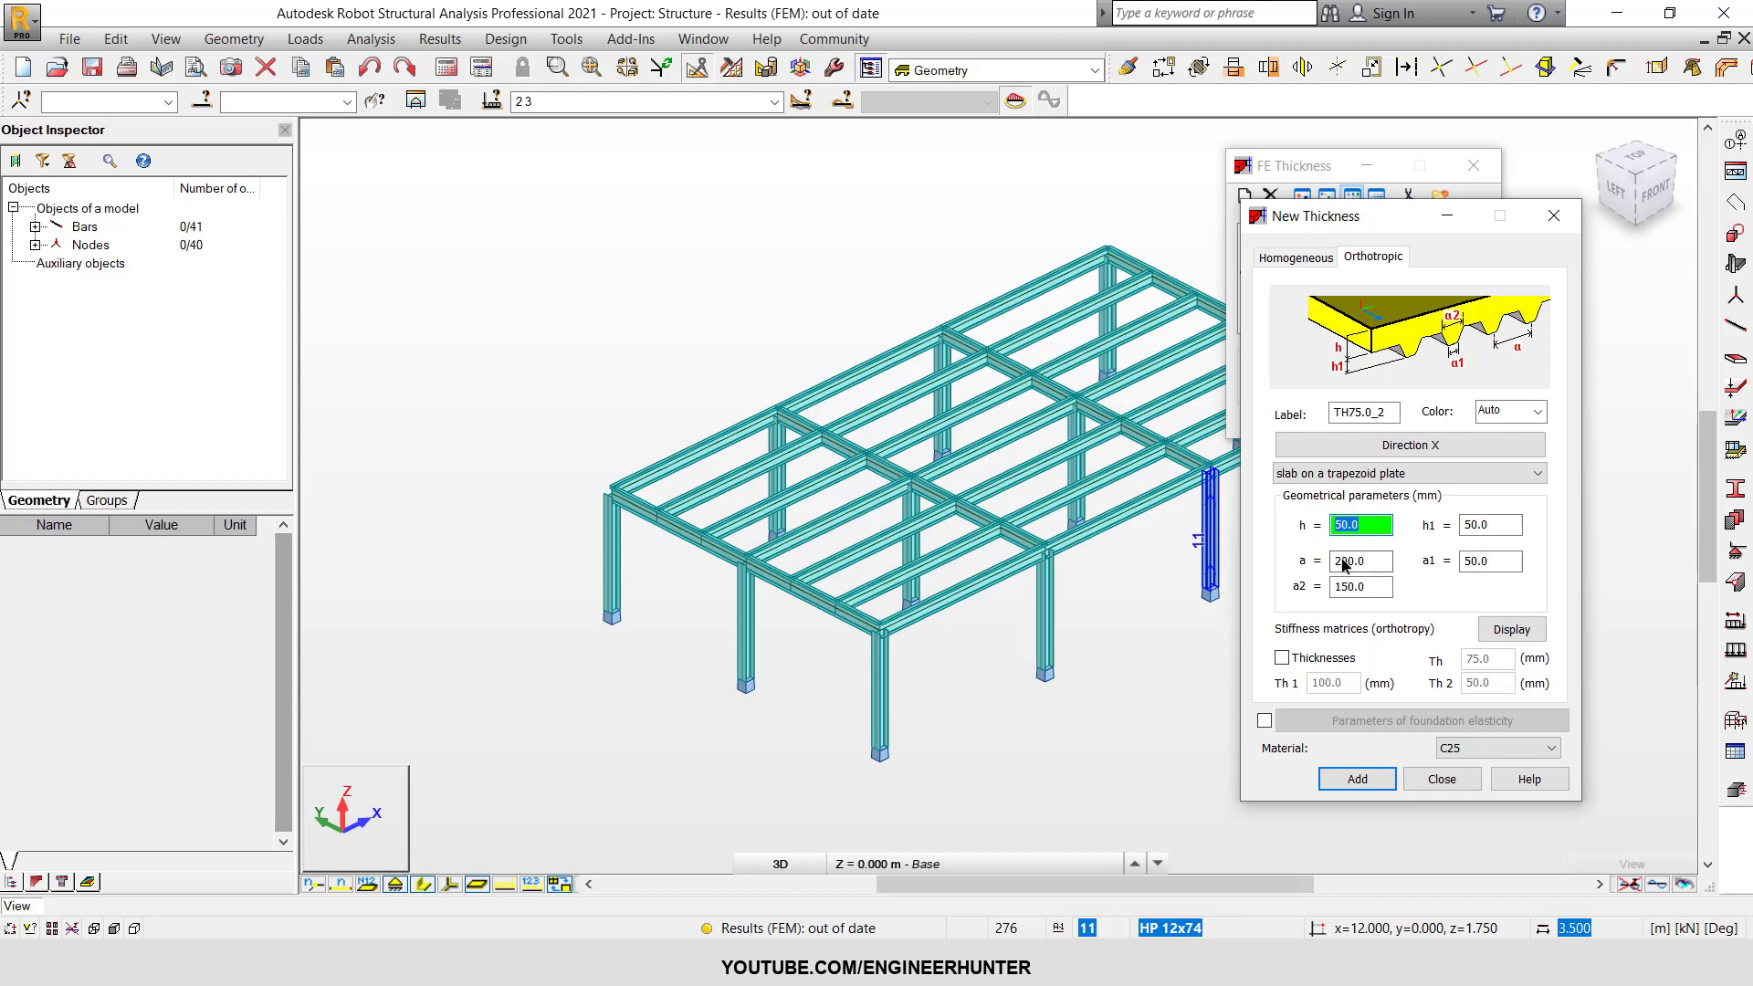
pyautogui.click(1344, 562)
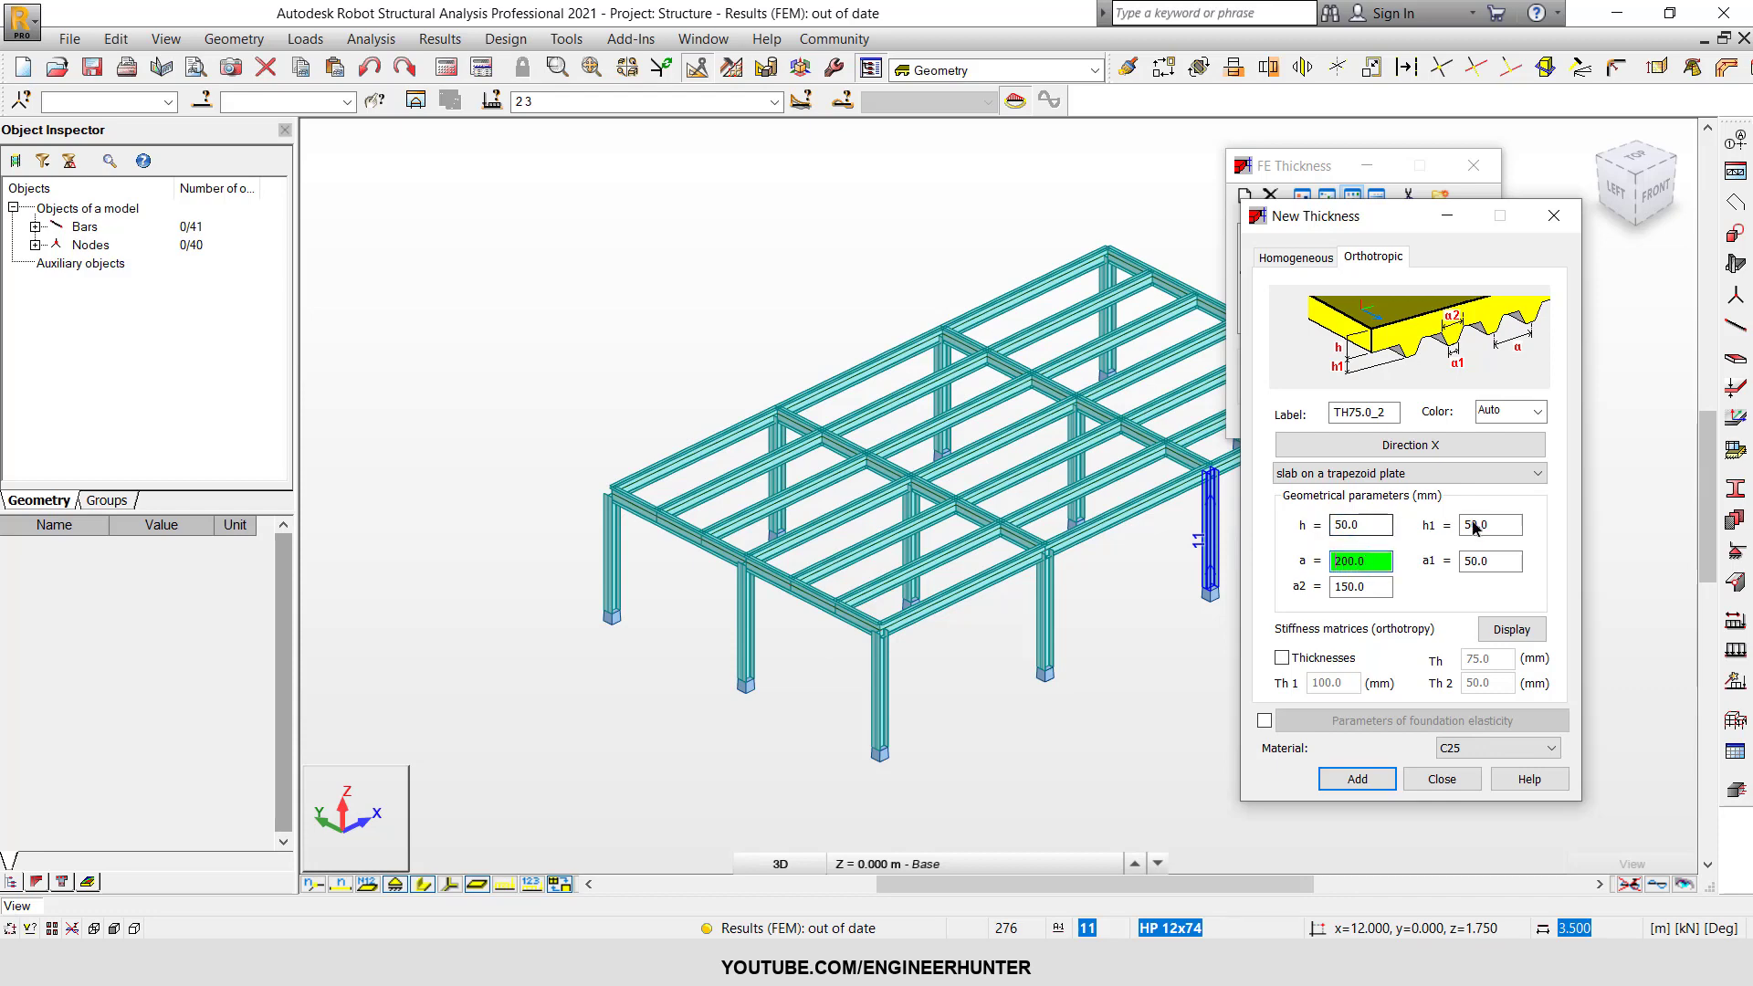
pyautogui.click(1369, 528)
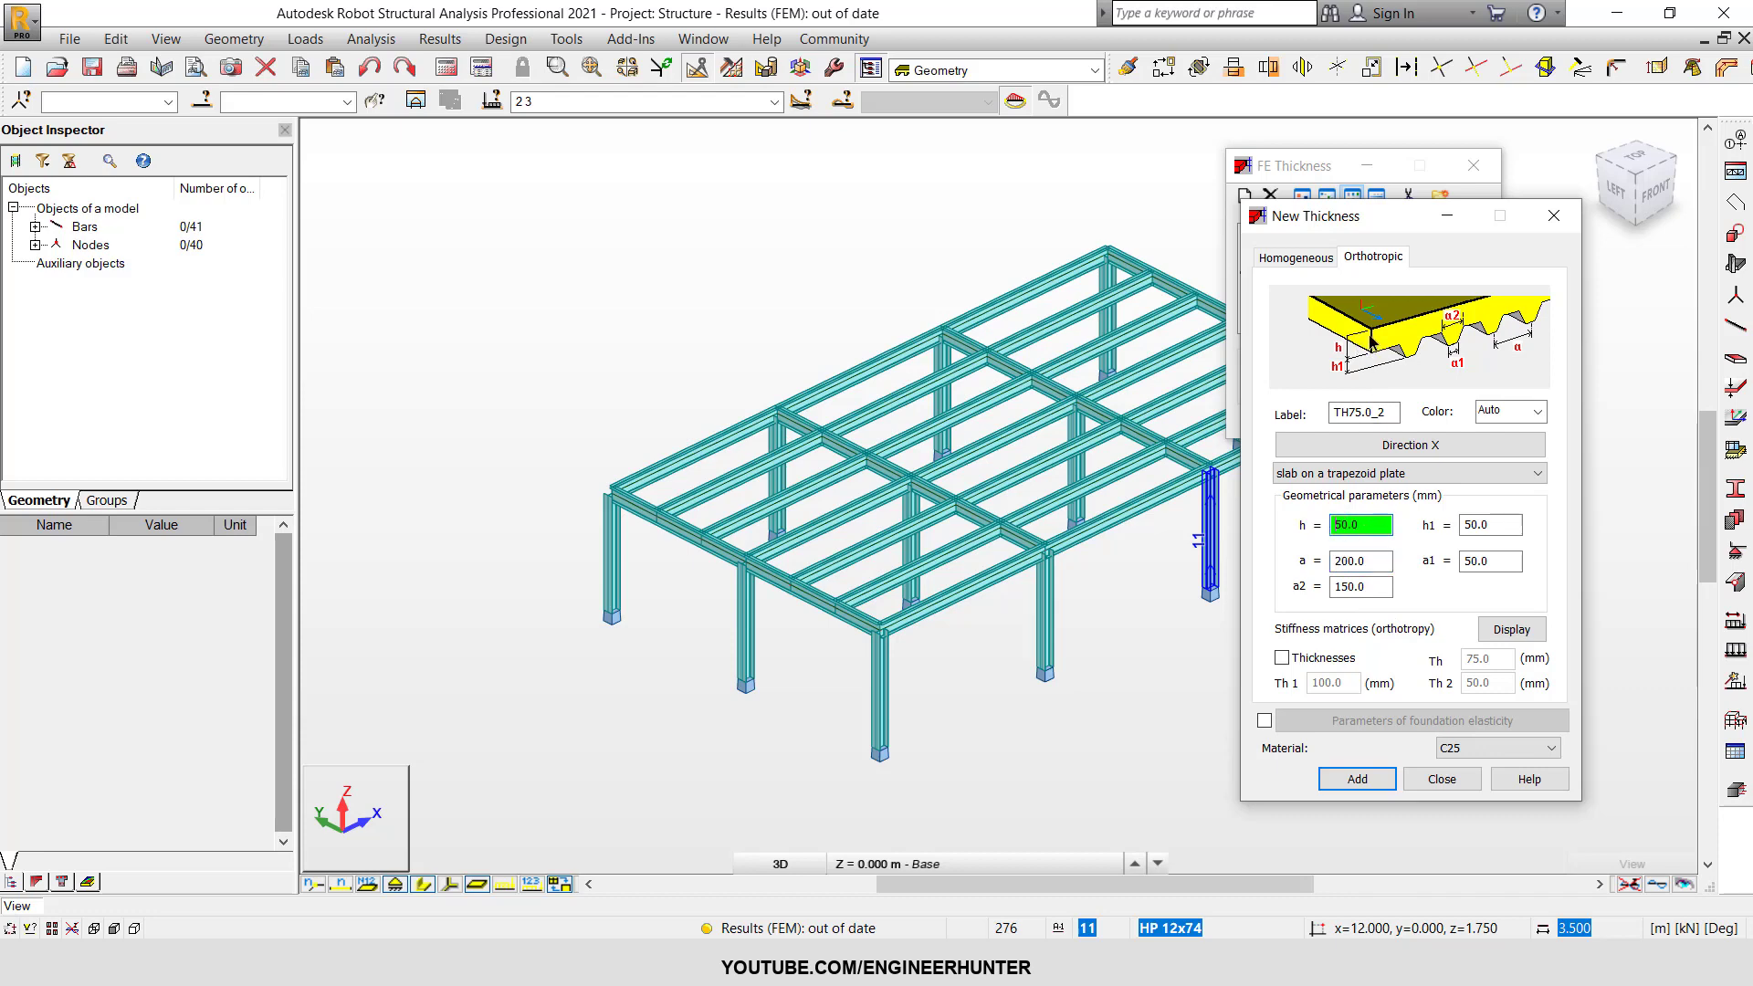
pyautogui.doubleClick(1334, 527)
pyautogui.click(1464, 529)
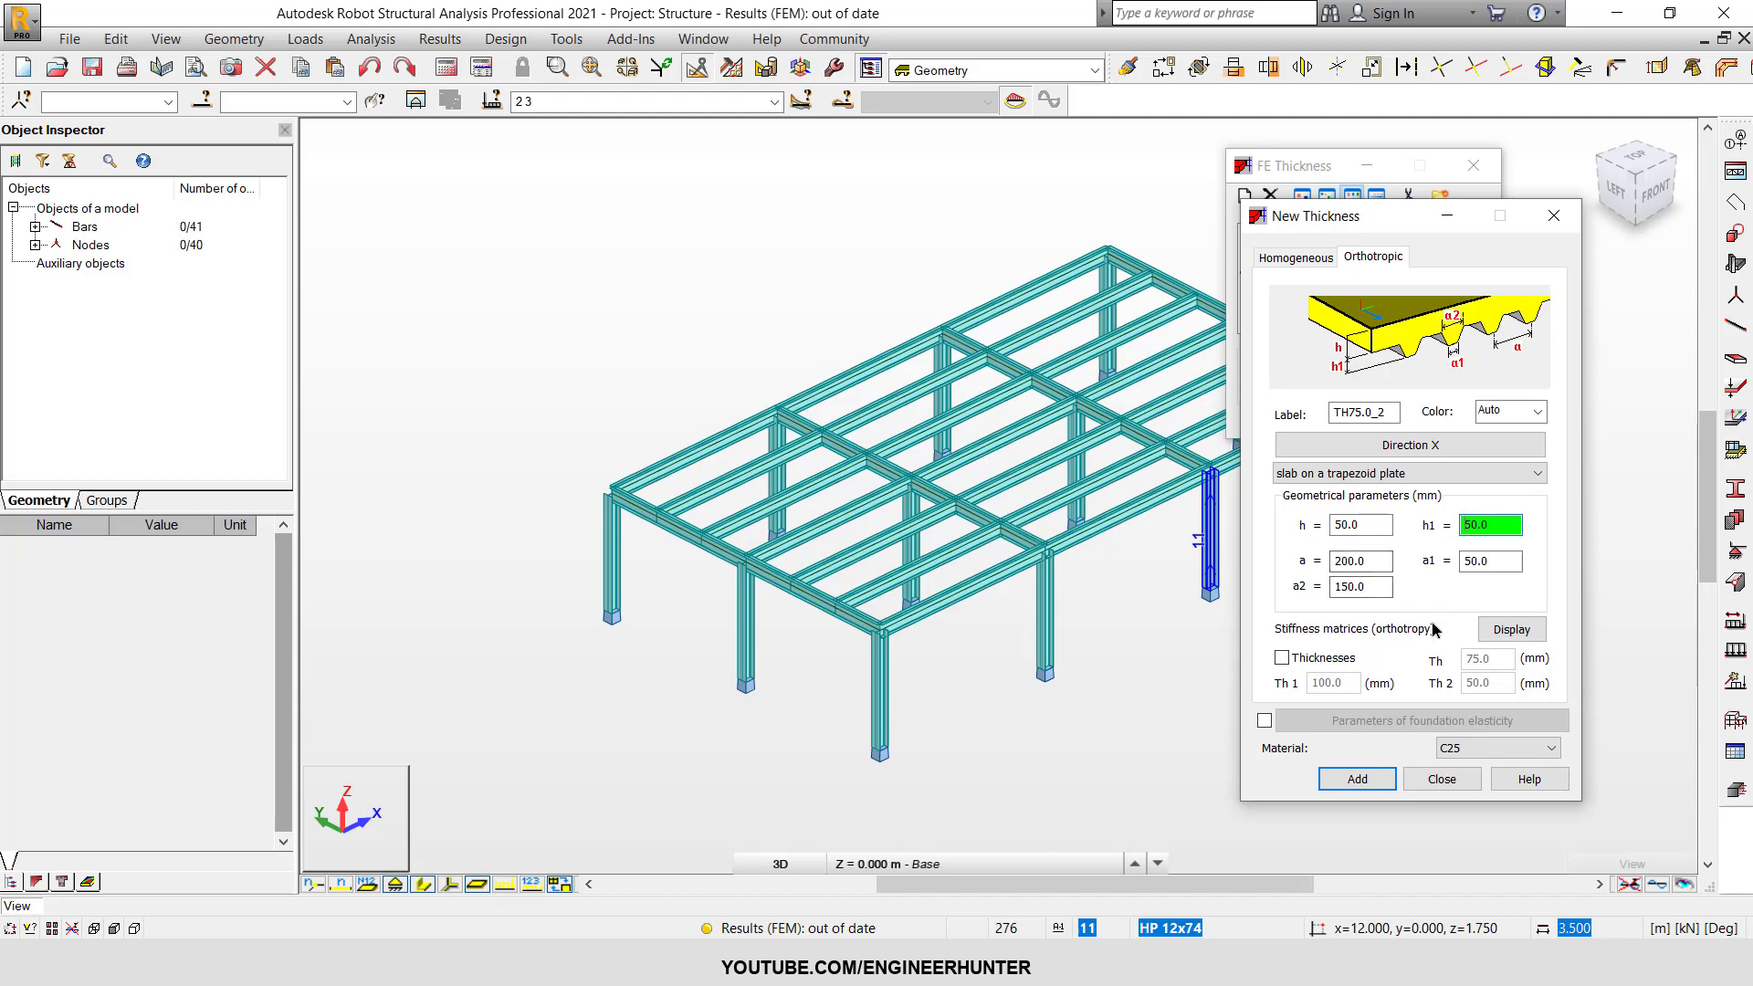
pyautogui.click(1448, 750)
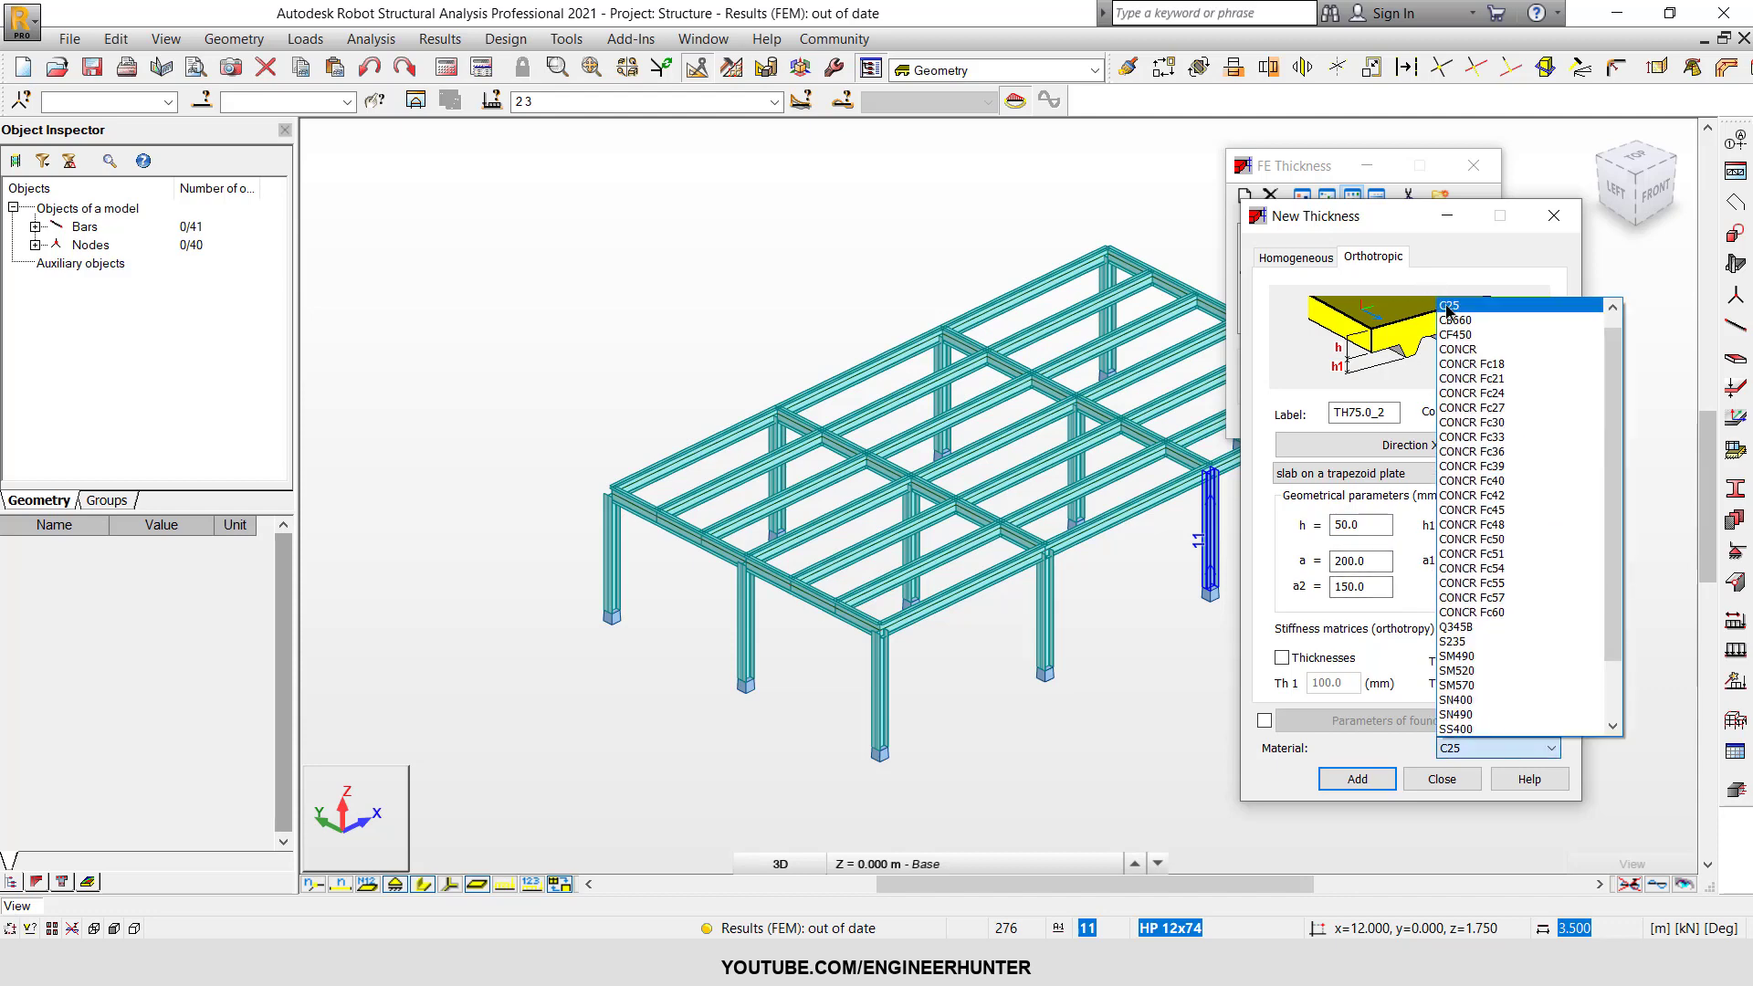
pyautogui.click(1463, 265)
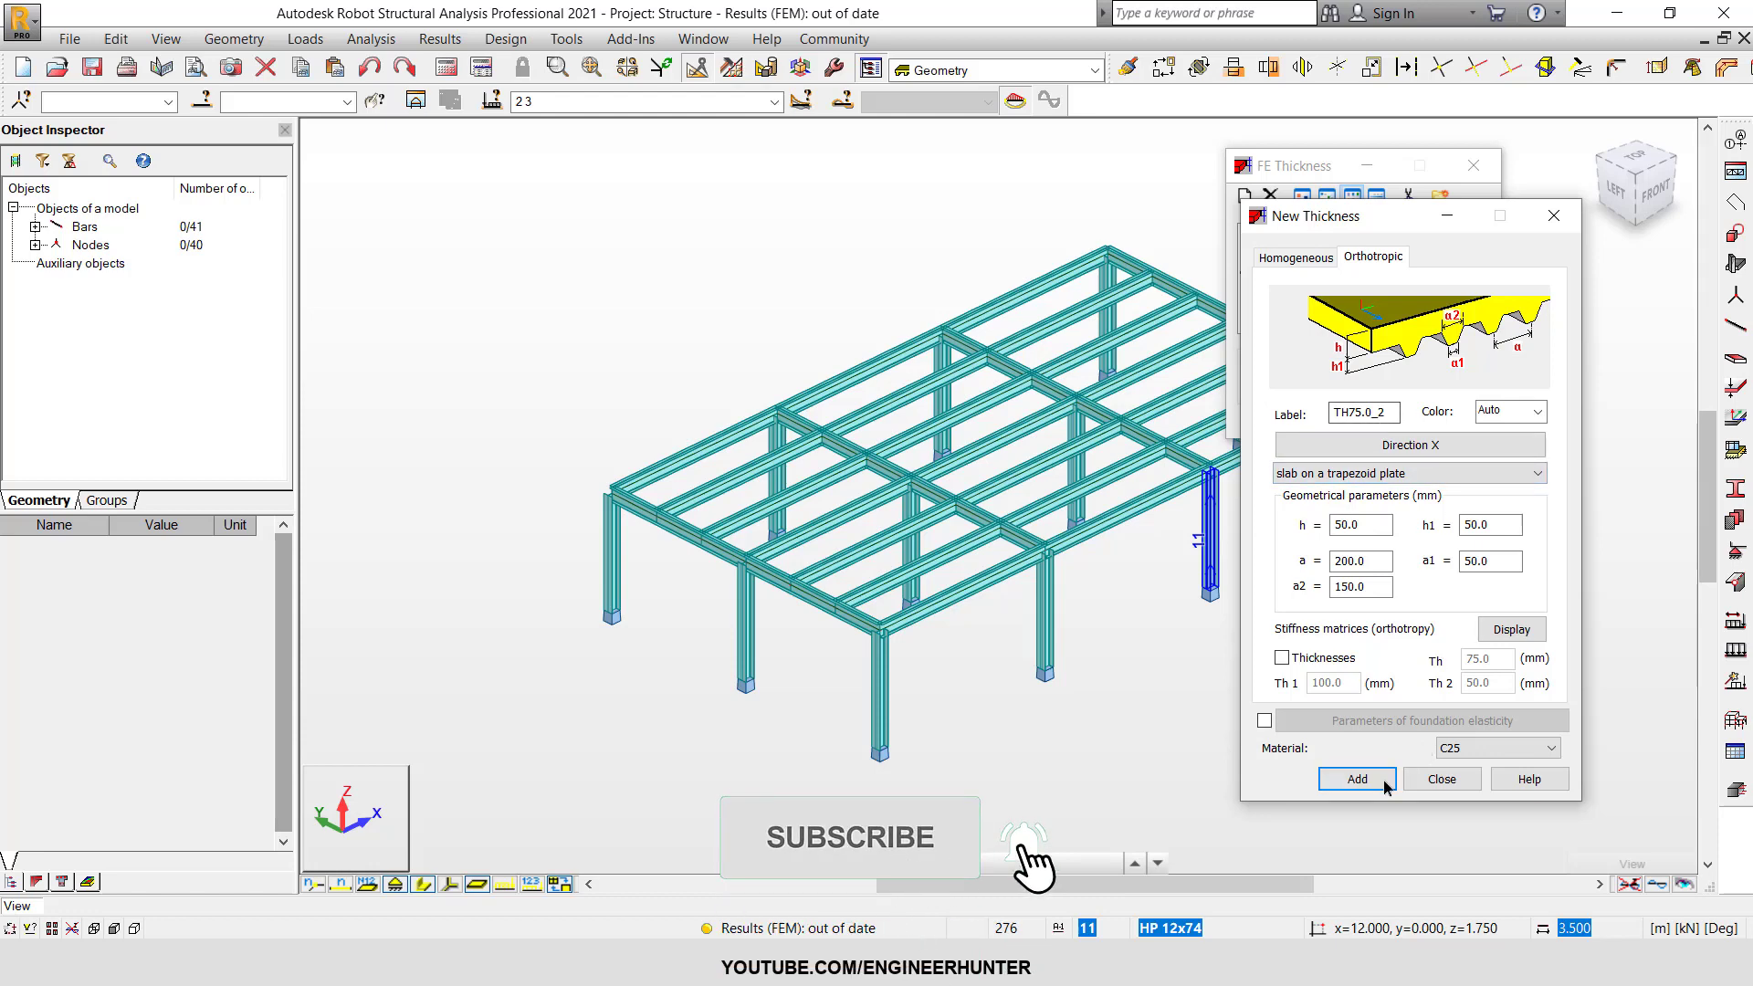
pyautogui.click(1357, 778)
pyautogui.click(1439, 779)
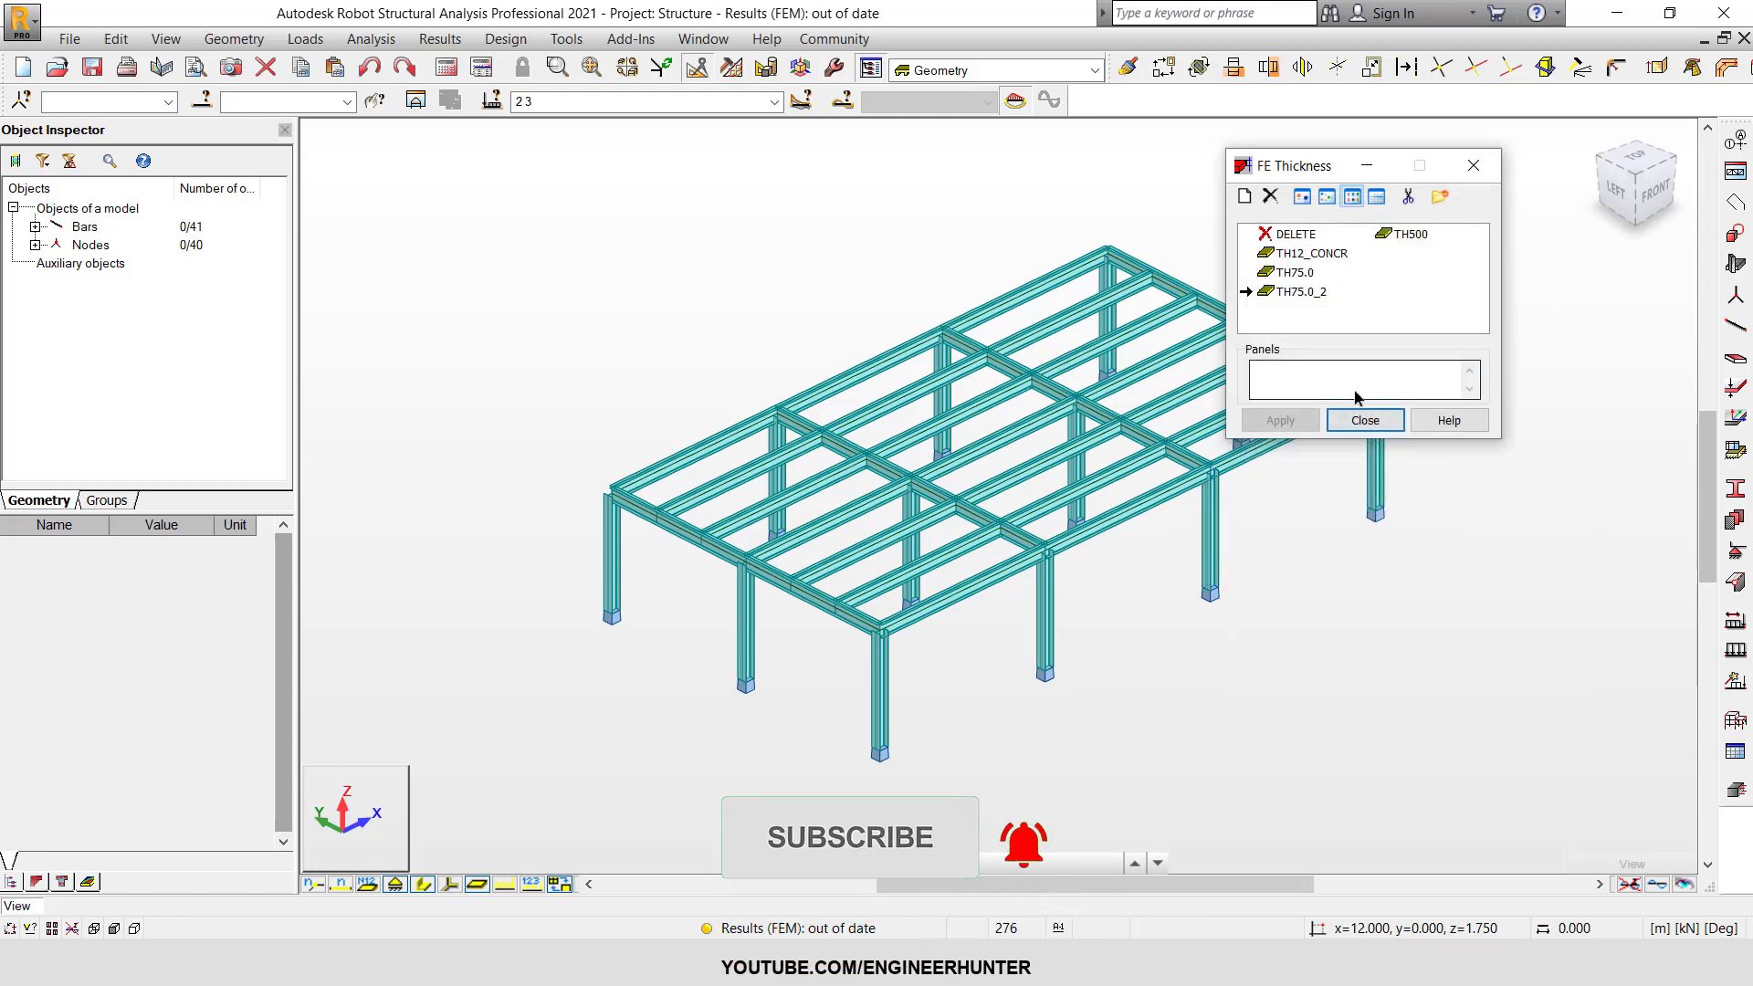
# - Draw a rectangular TH75.0_2 one-way deck slab floor between opposite corners of the frame top
pyautogui.click(1472, 165)
pyautogui.click(1737, 276)
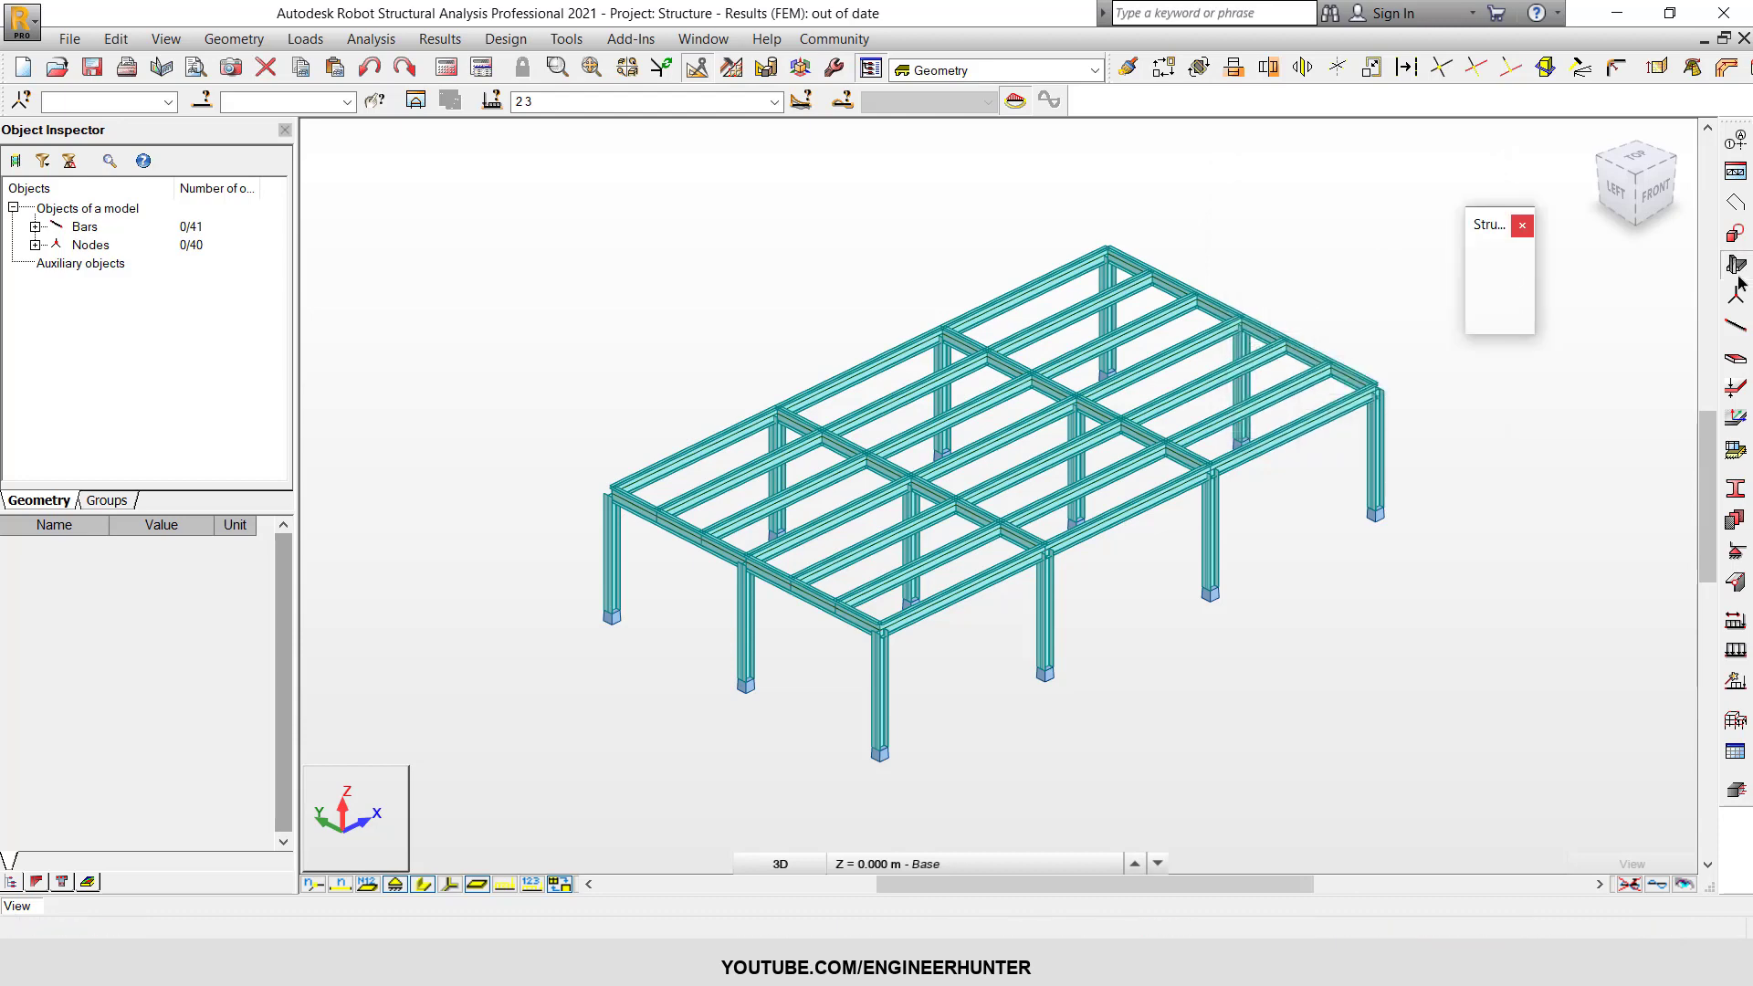
pyautogui.click(1484, 289)
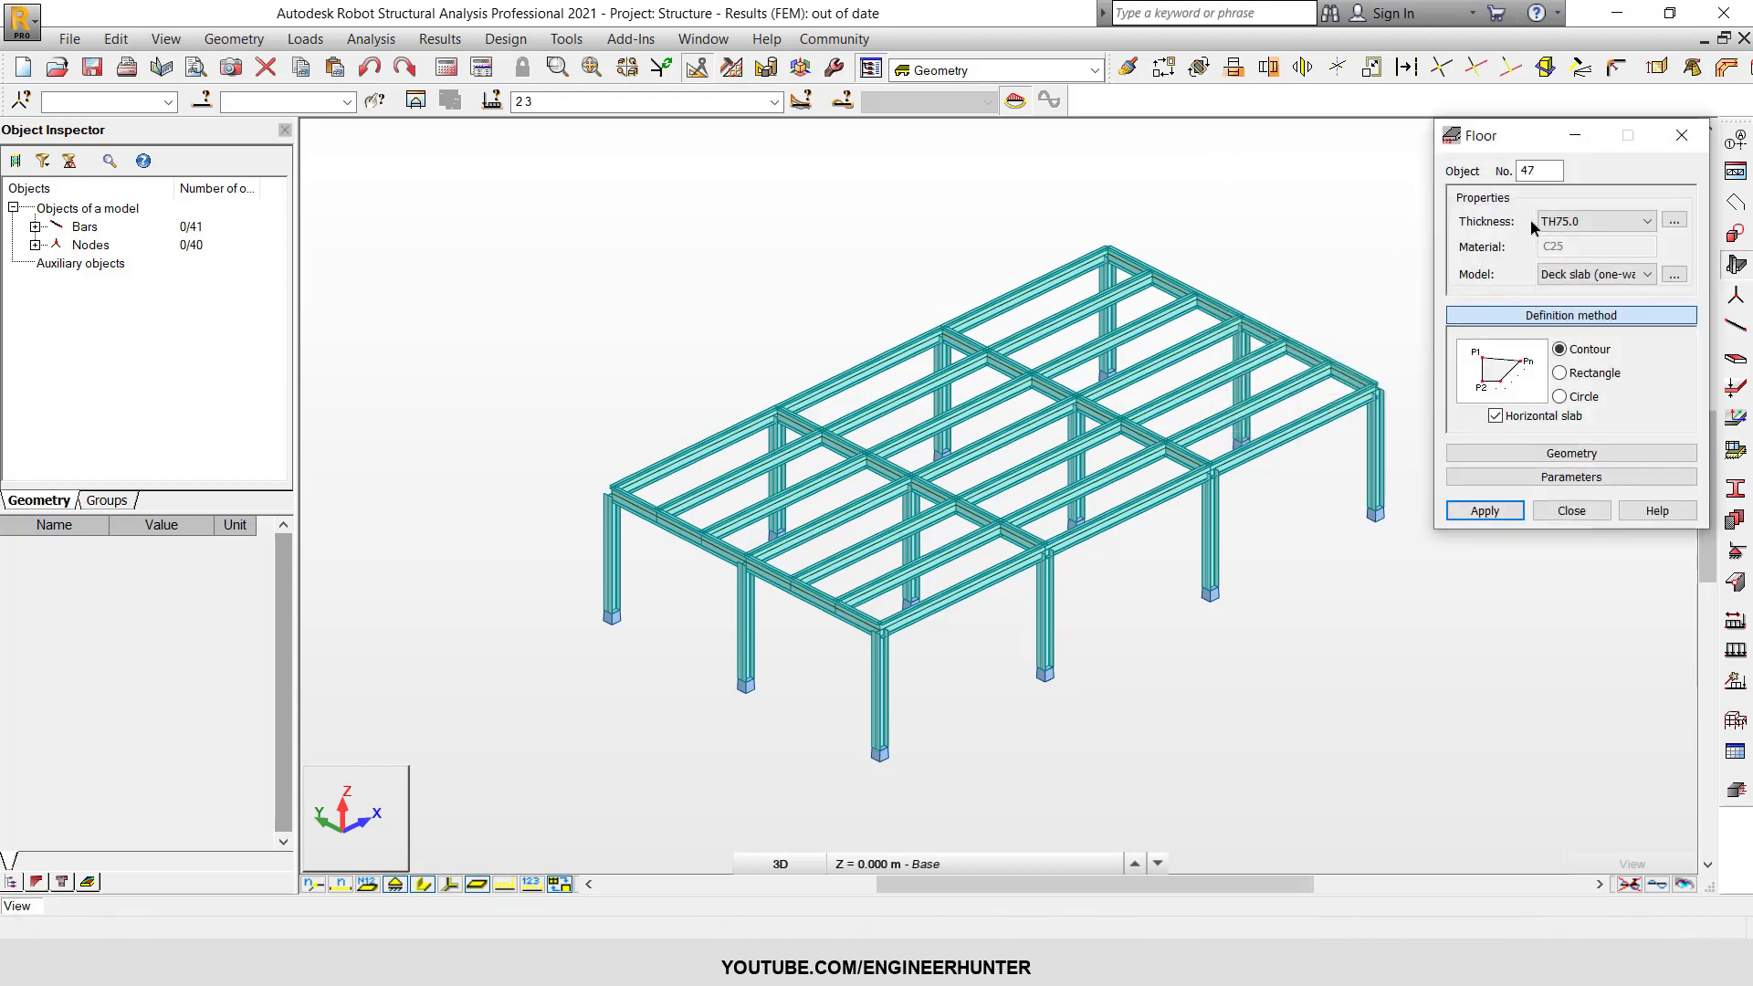
pyautogui.click(1576, 228)
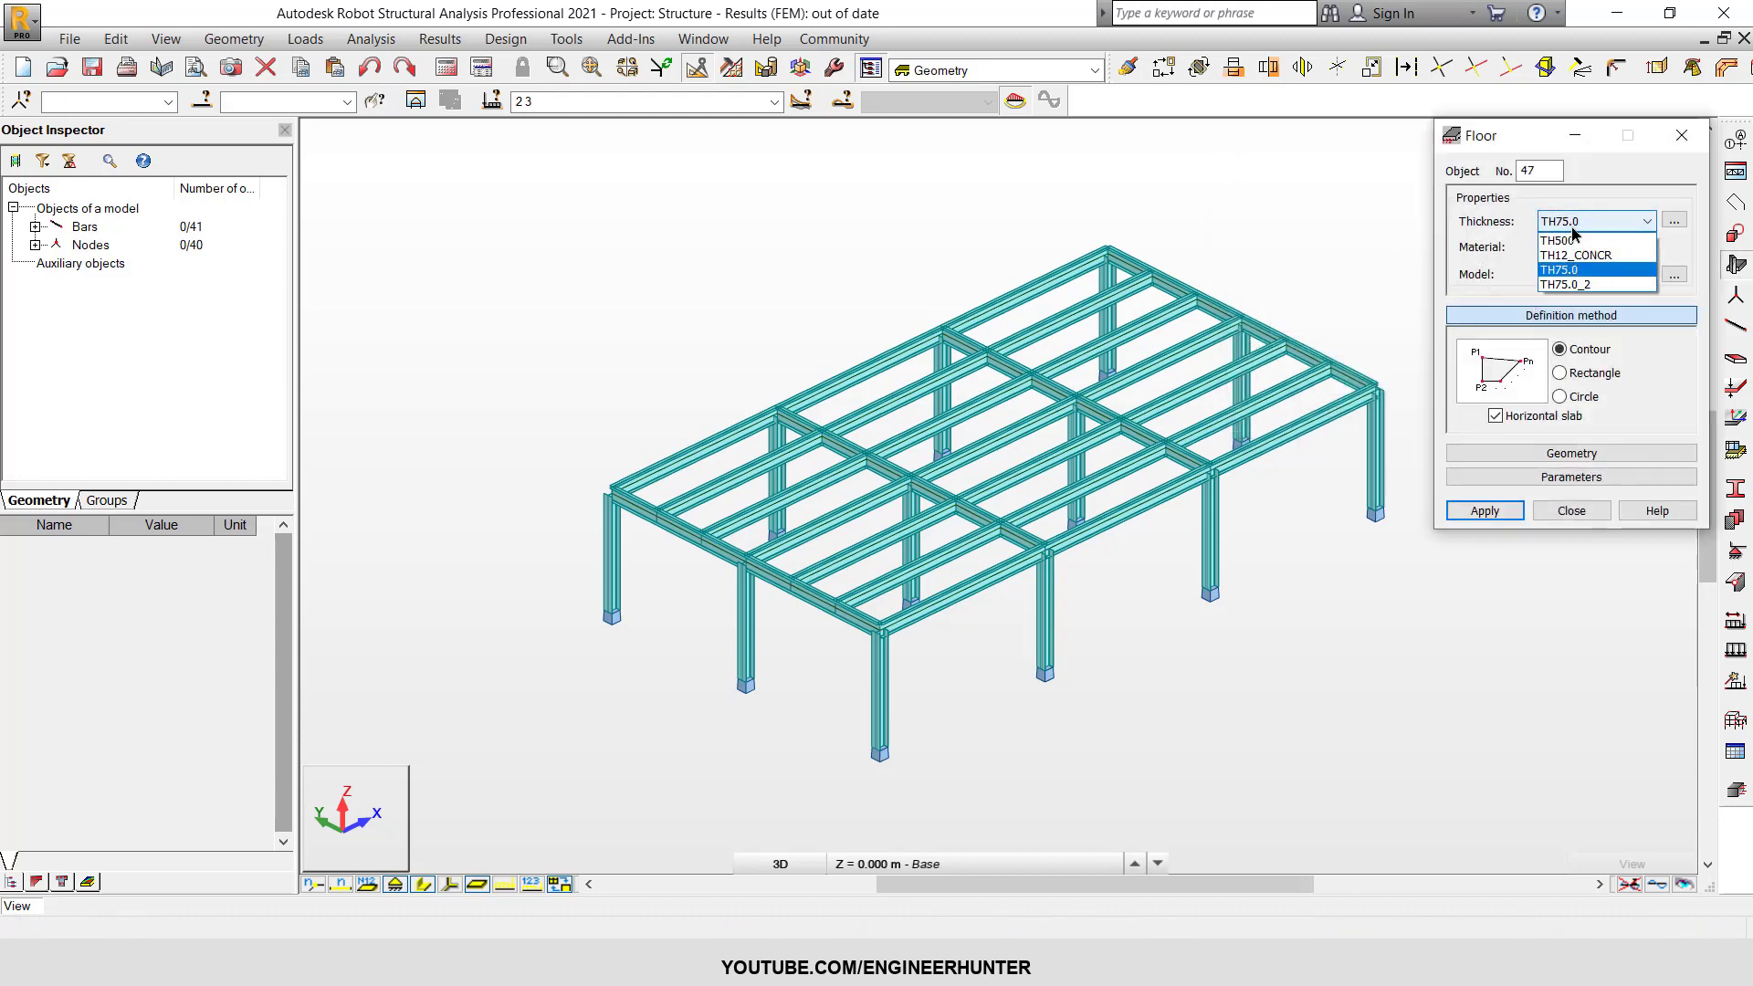
pyautogui.click(1577, 278)
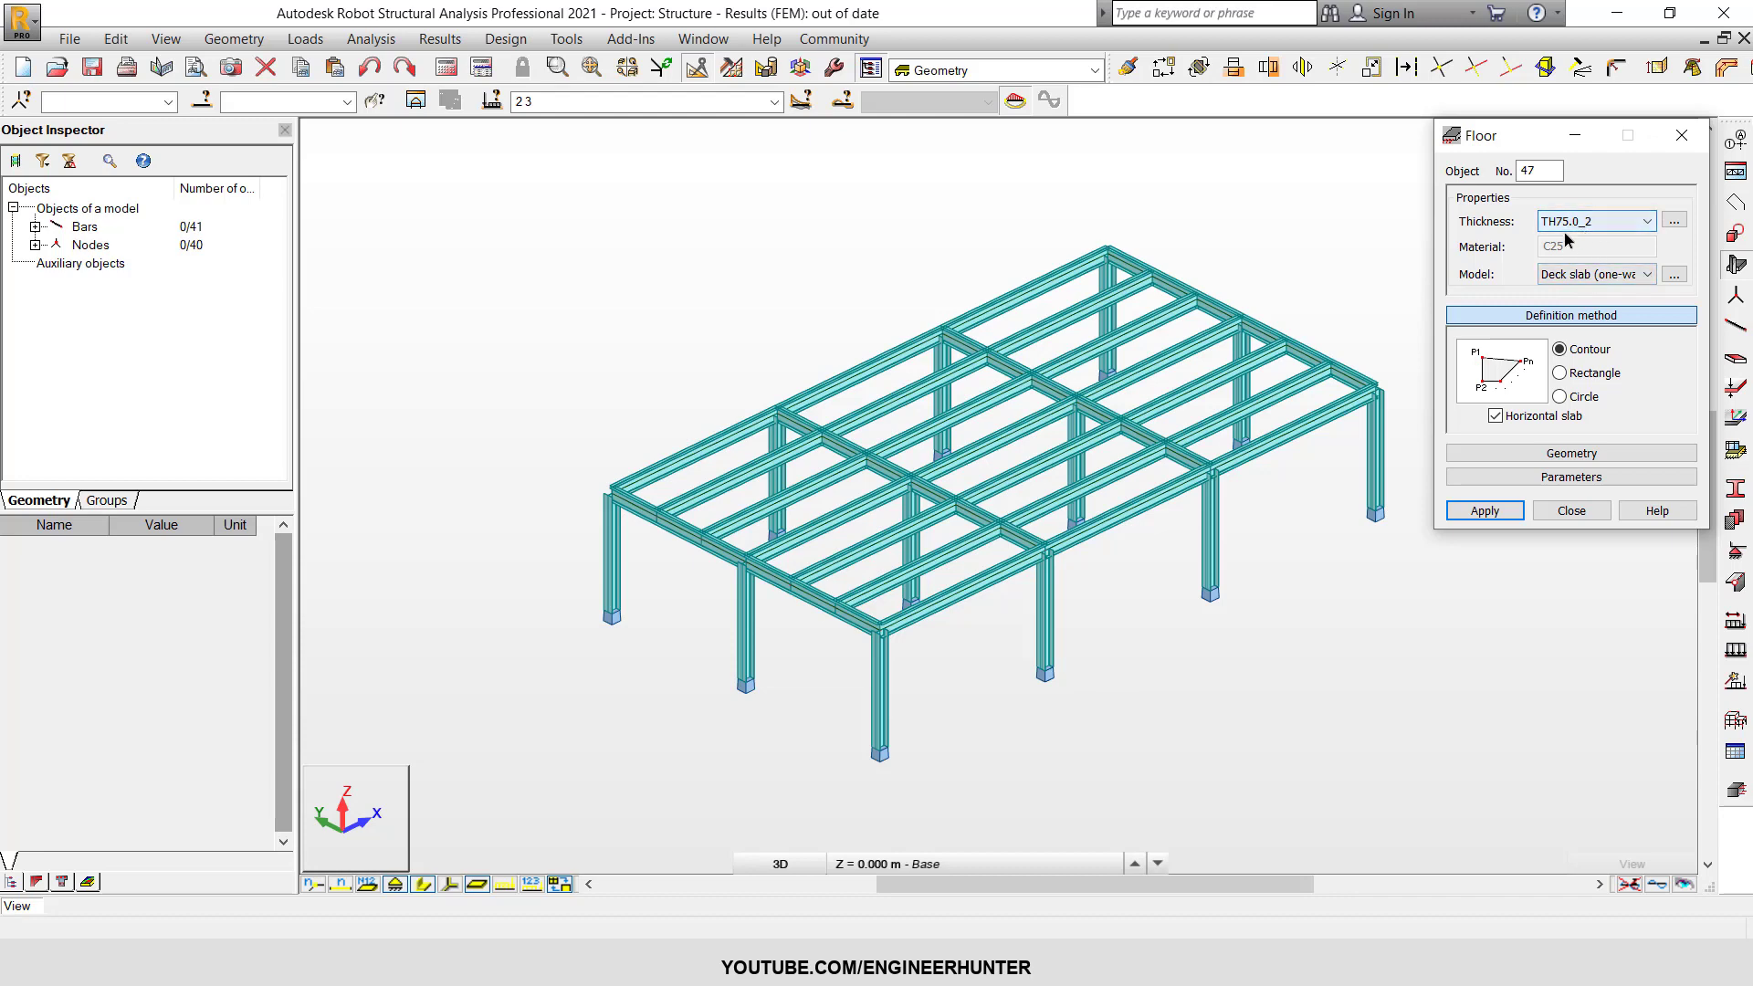
pyautogui.click(1587, 277)
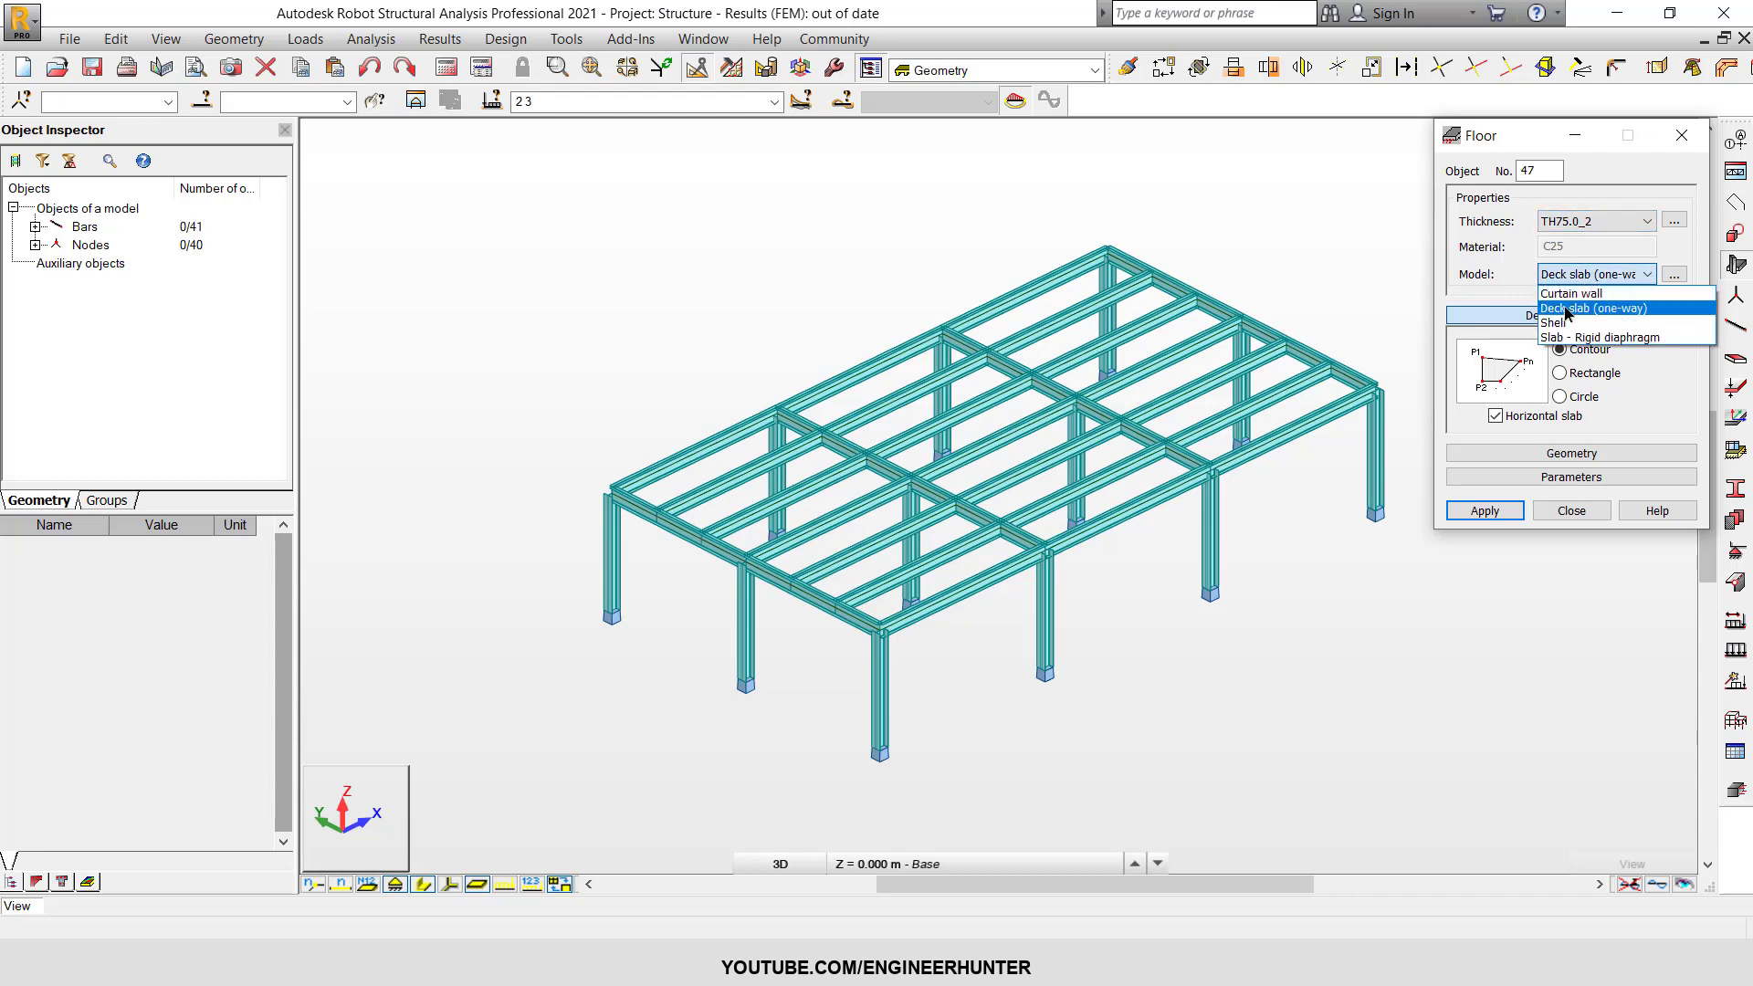
pyautogui.click(1565, 310)
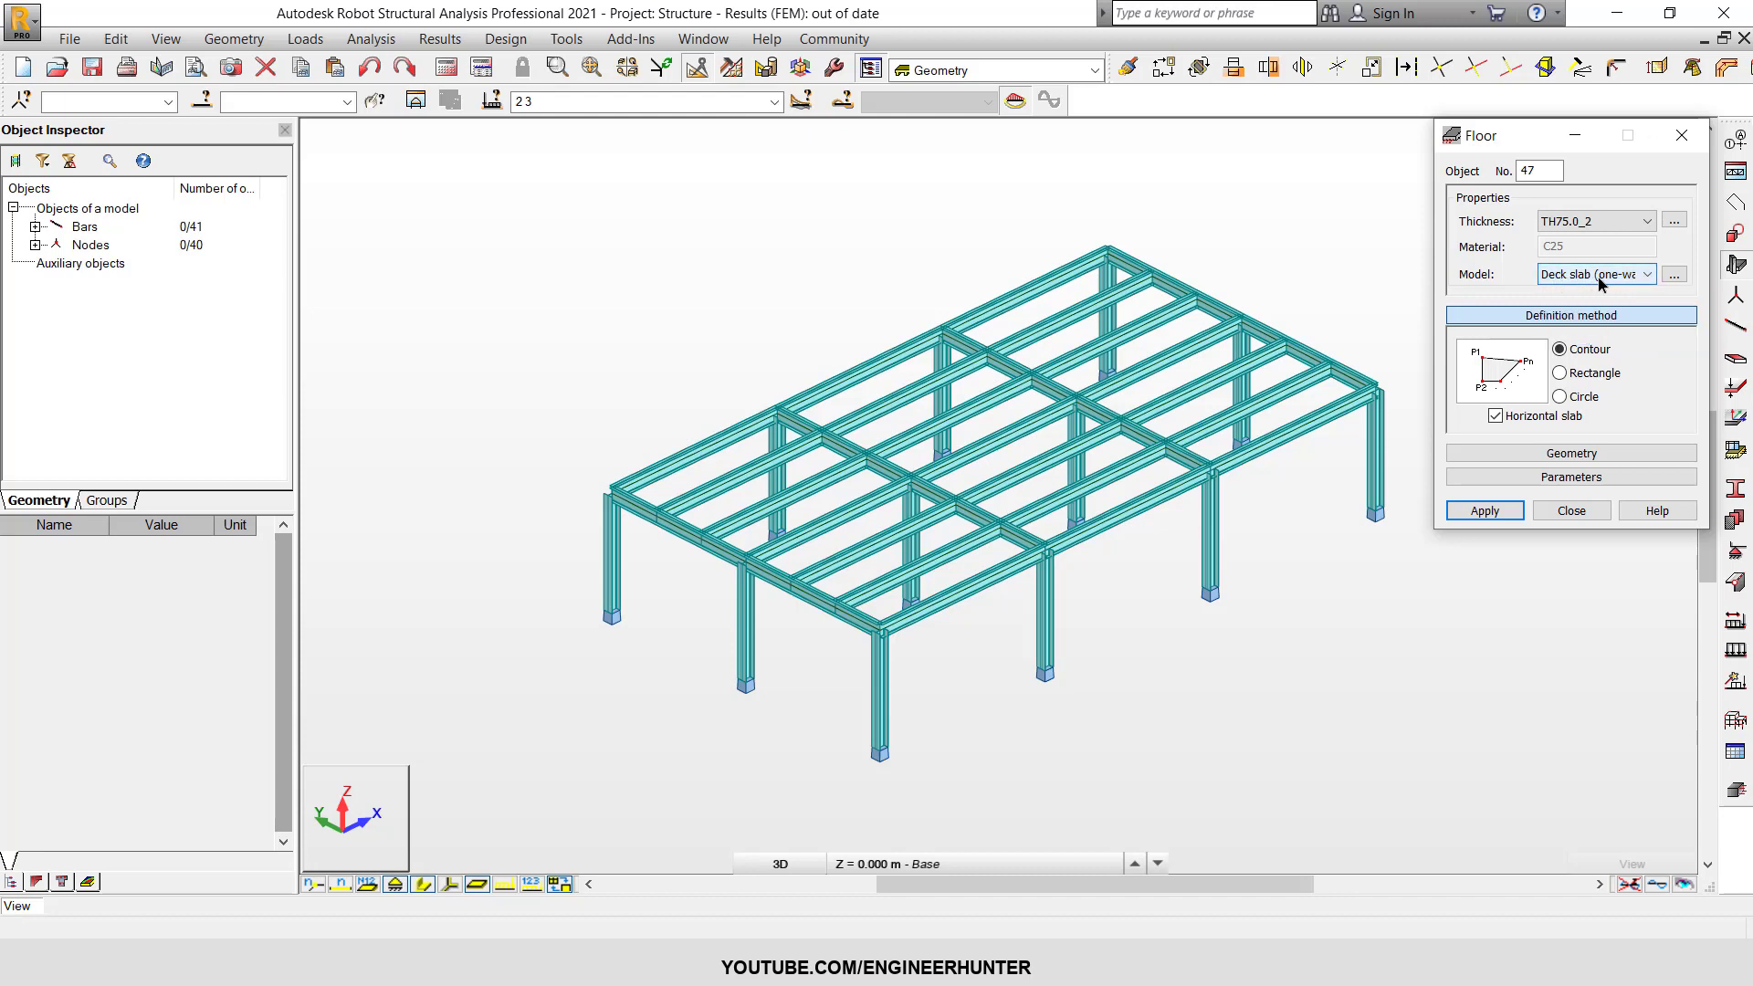
pyautogui.click(1560, 372)
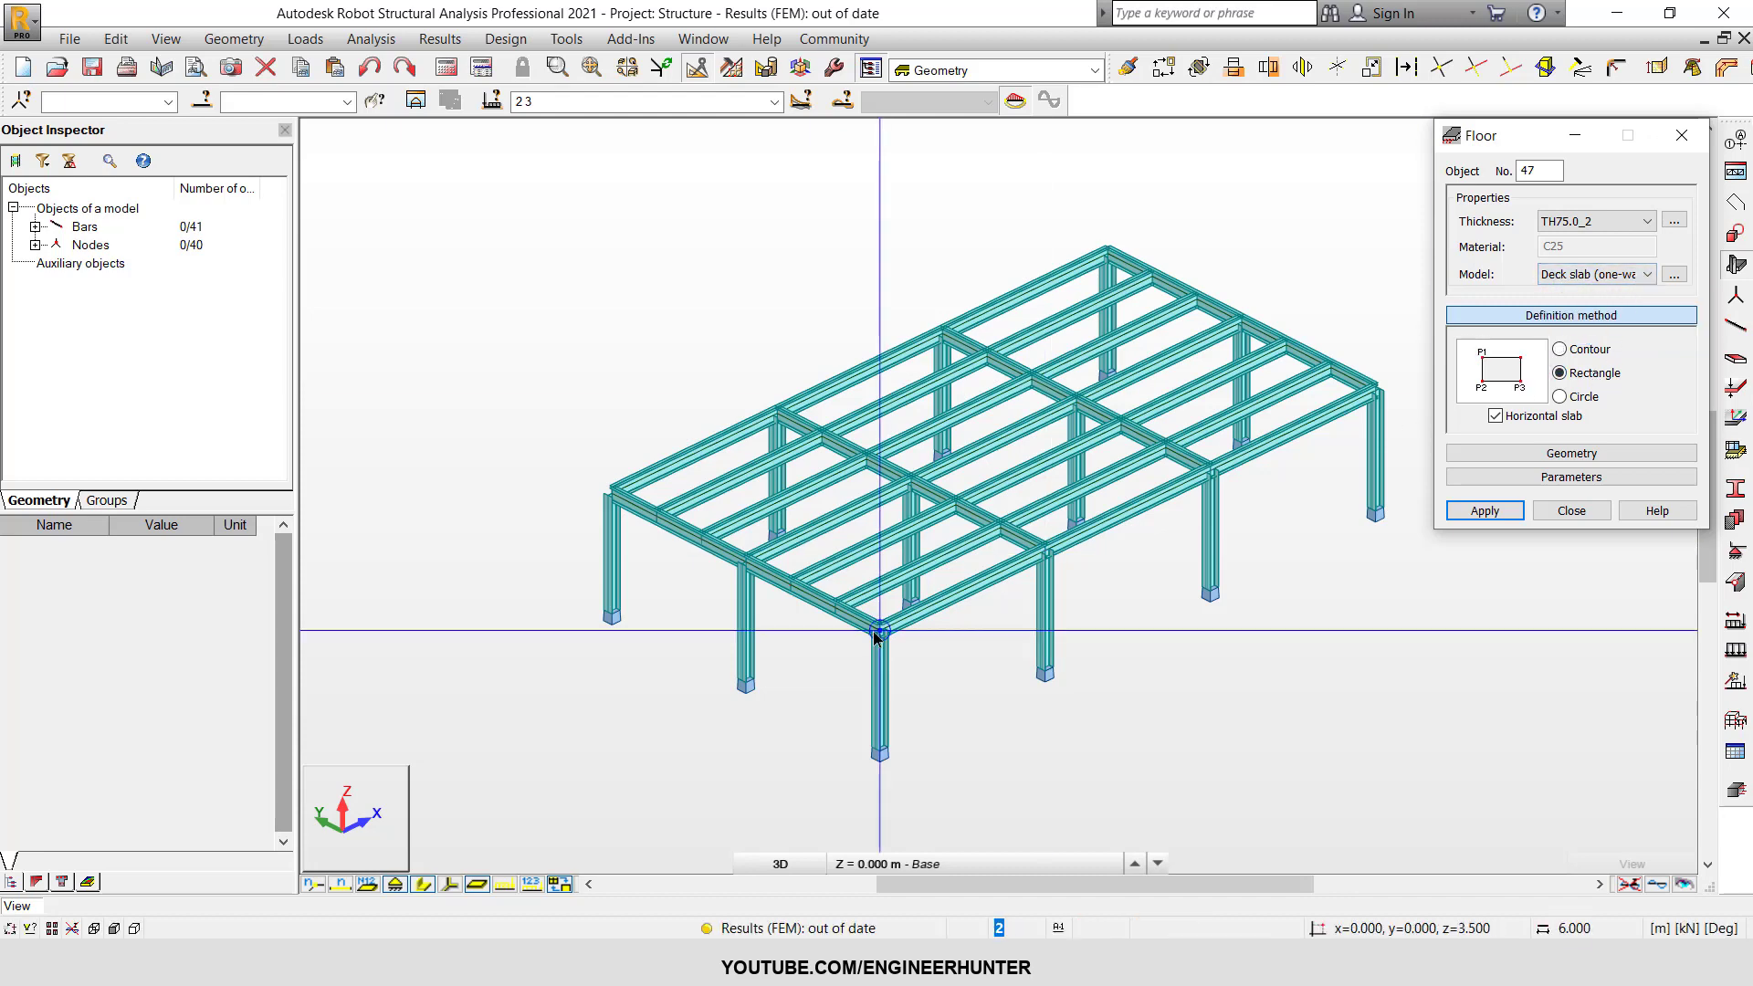
pyautogui.click(1107, 247)
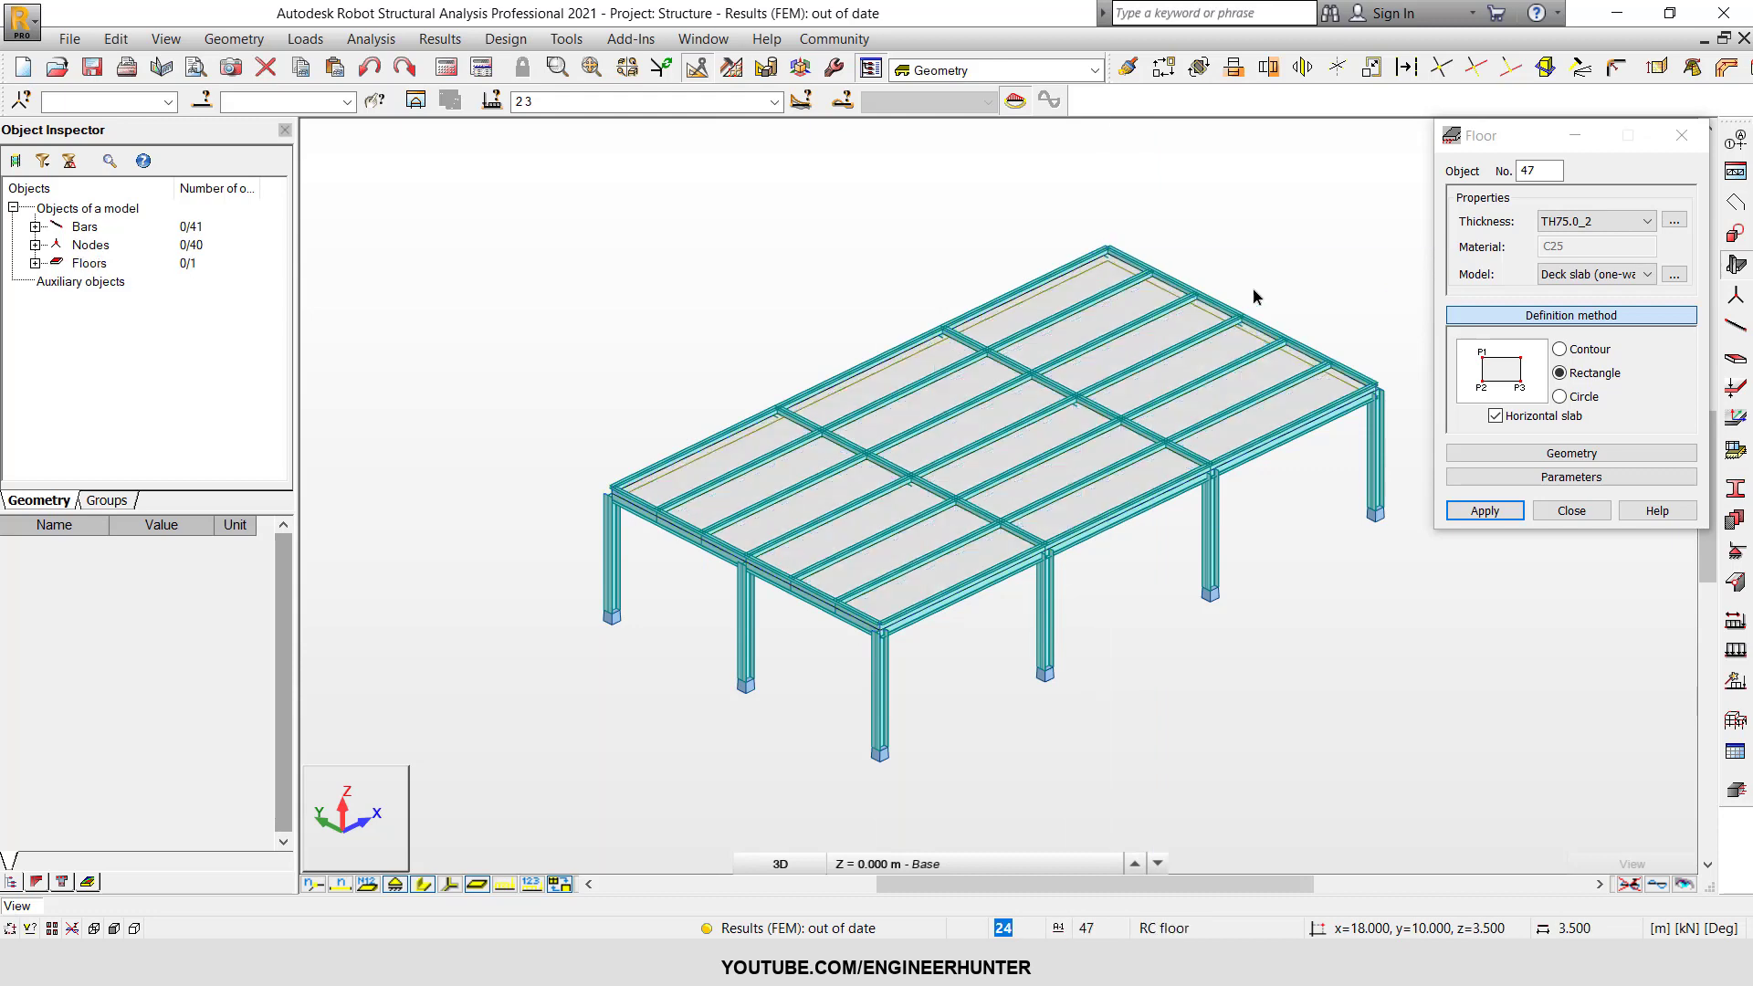
pyautogui.click(1570, 511)
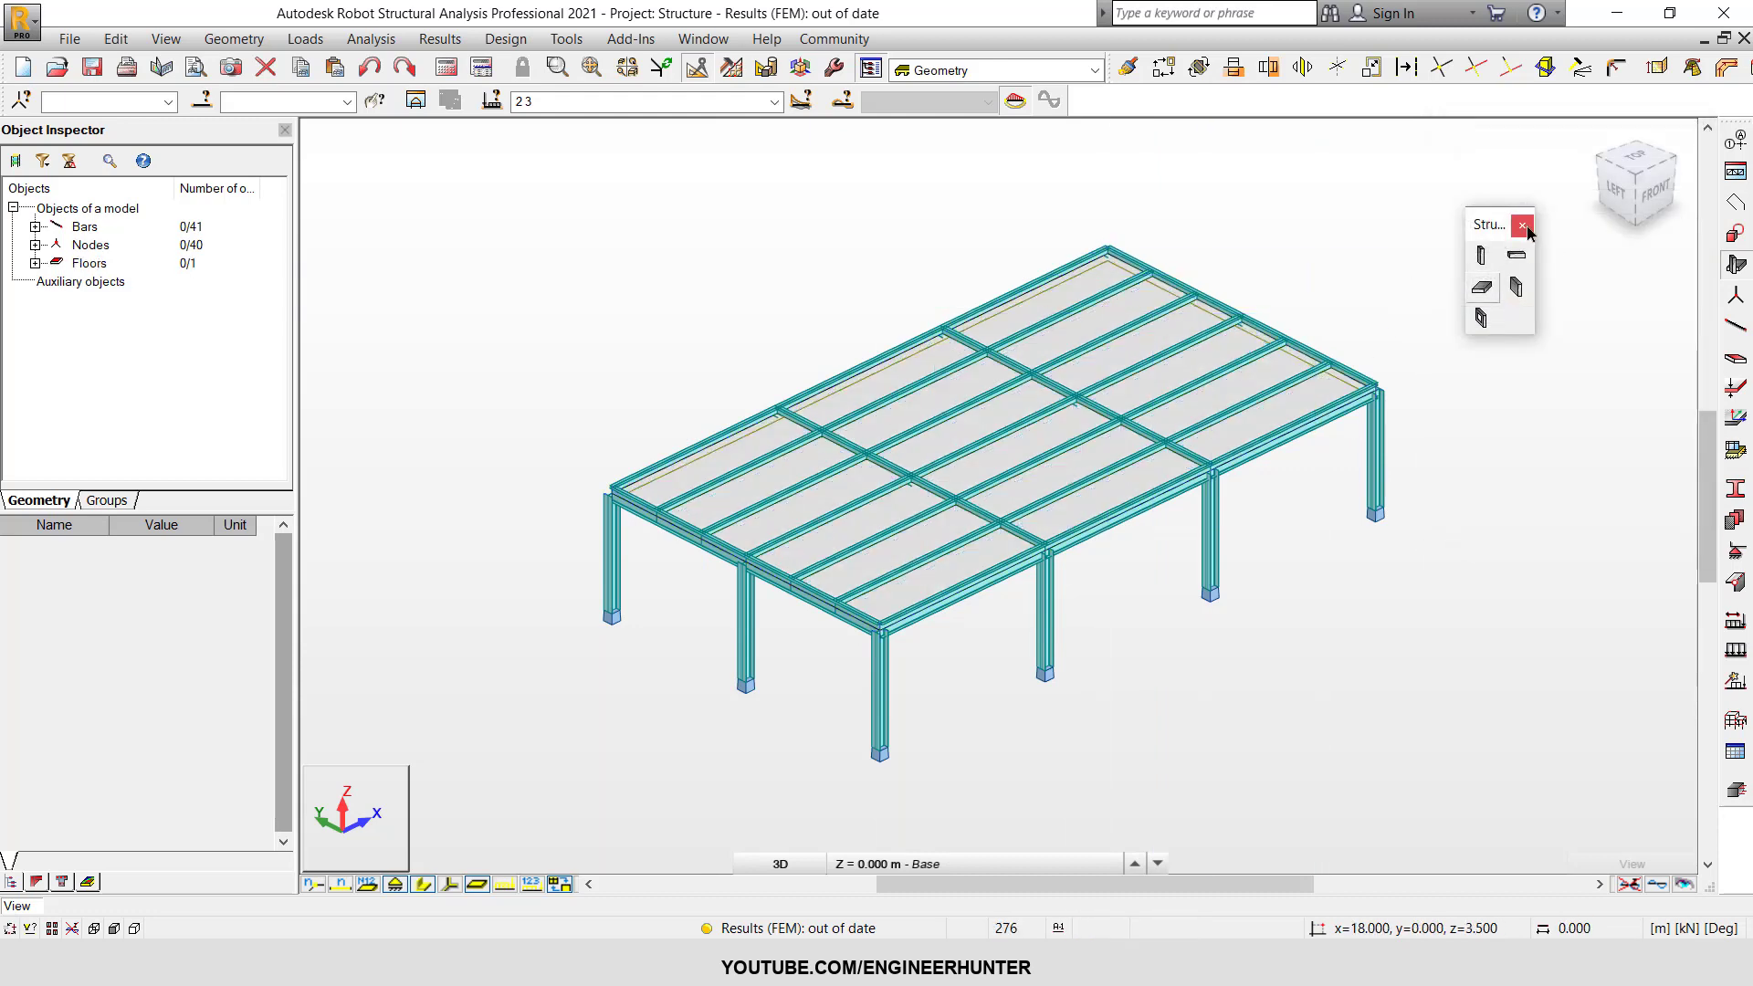
# - Make load case 3 LL the current case
pyautogui.click(1731, 622)
pyautogui.moveTo(834, 117); pyautogui.dragTo(1411, 112)
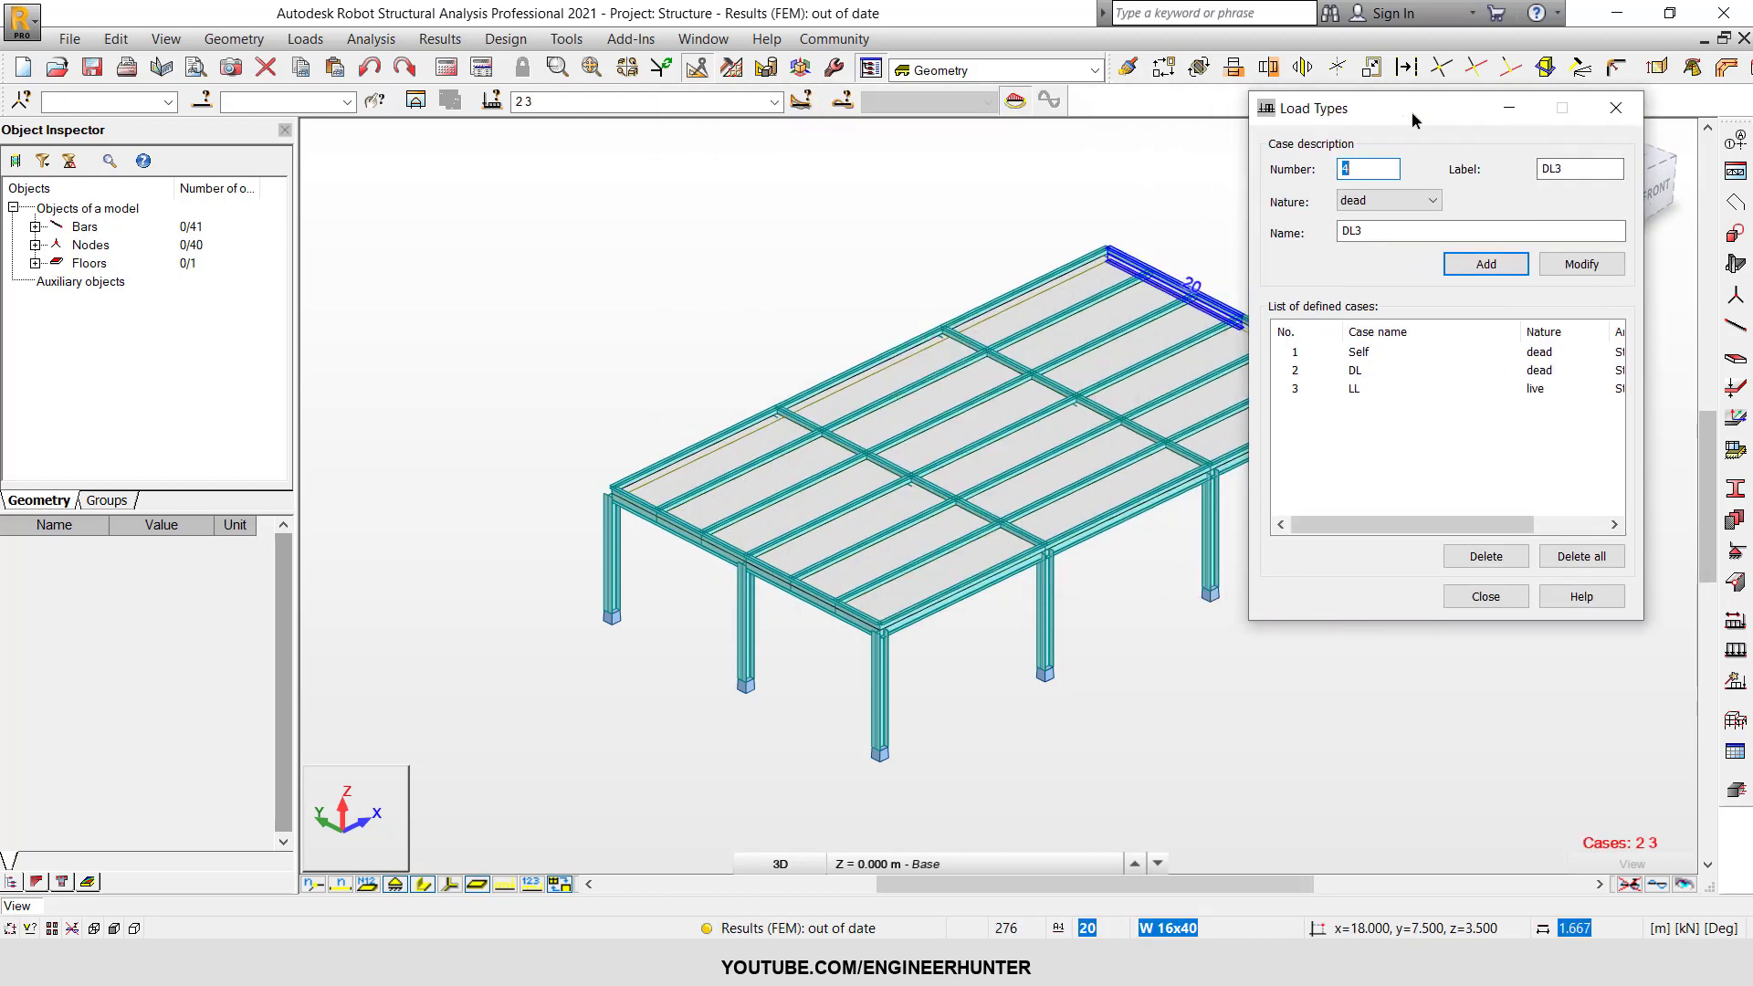
pyautogui.click(1296, 354)
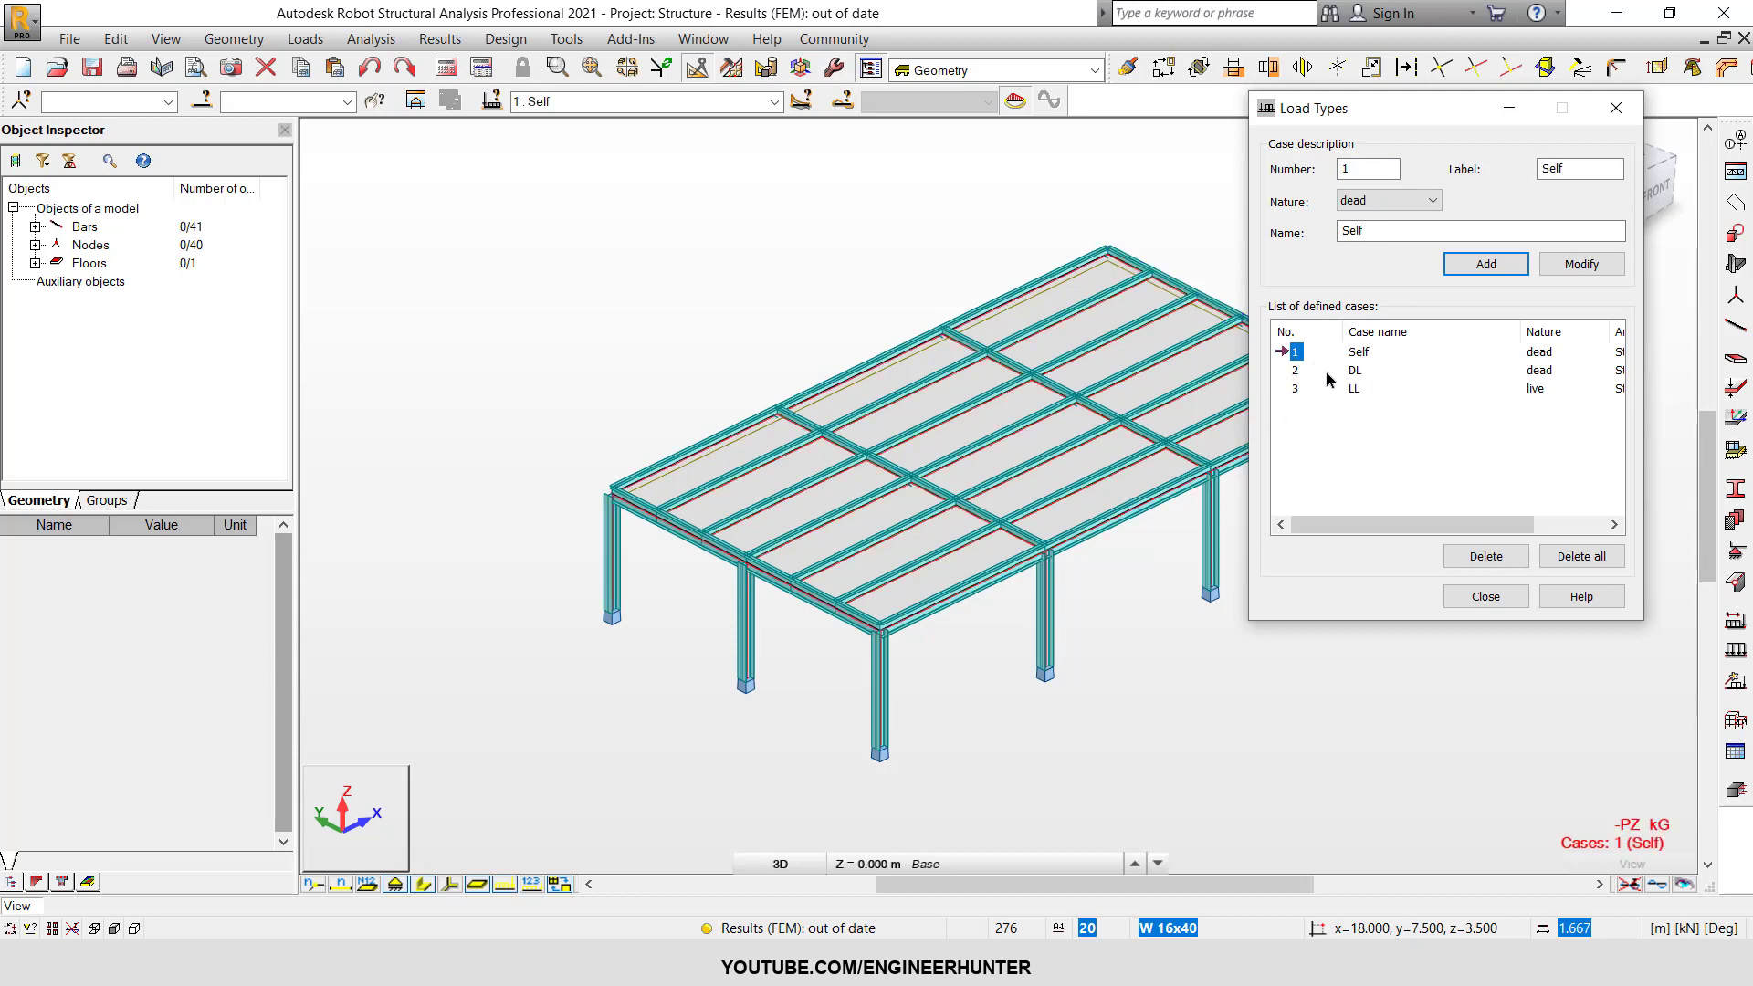
pyautogui.click(1305, 371)
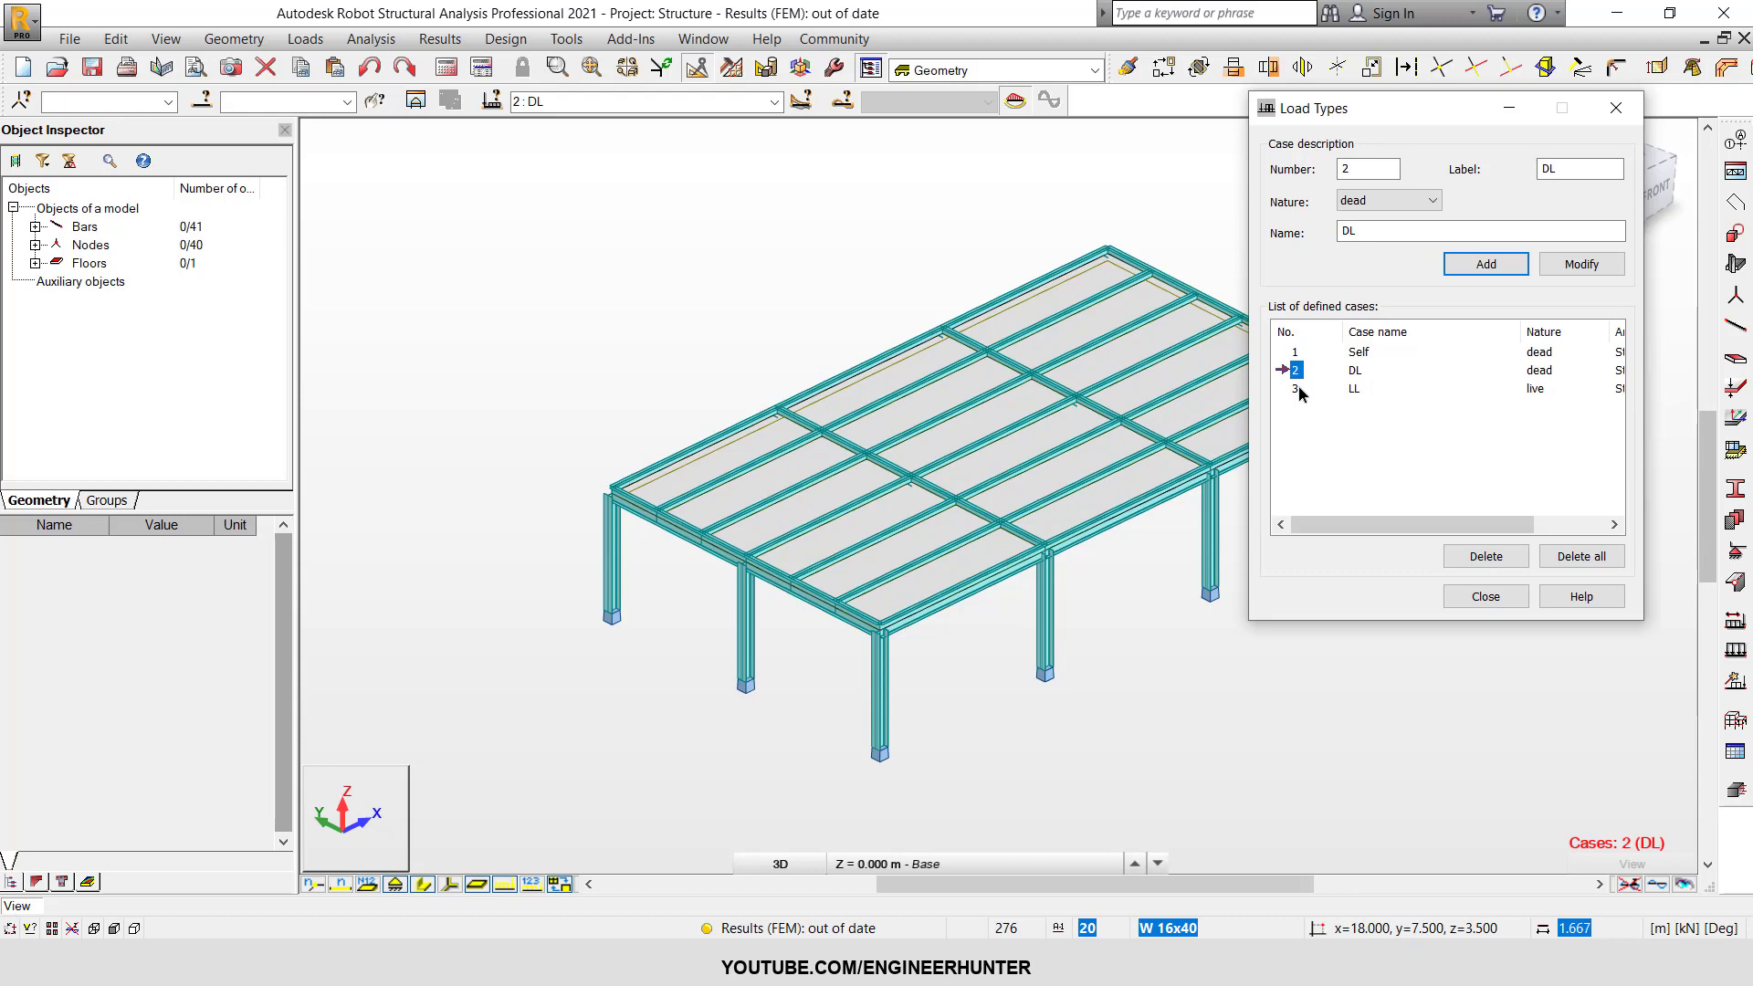
pyautogui.click(1295, 390)
pyautogui.click(1613, 109)
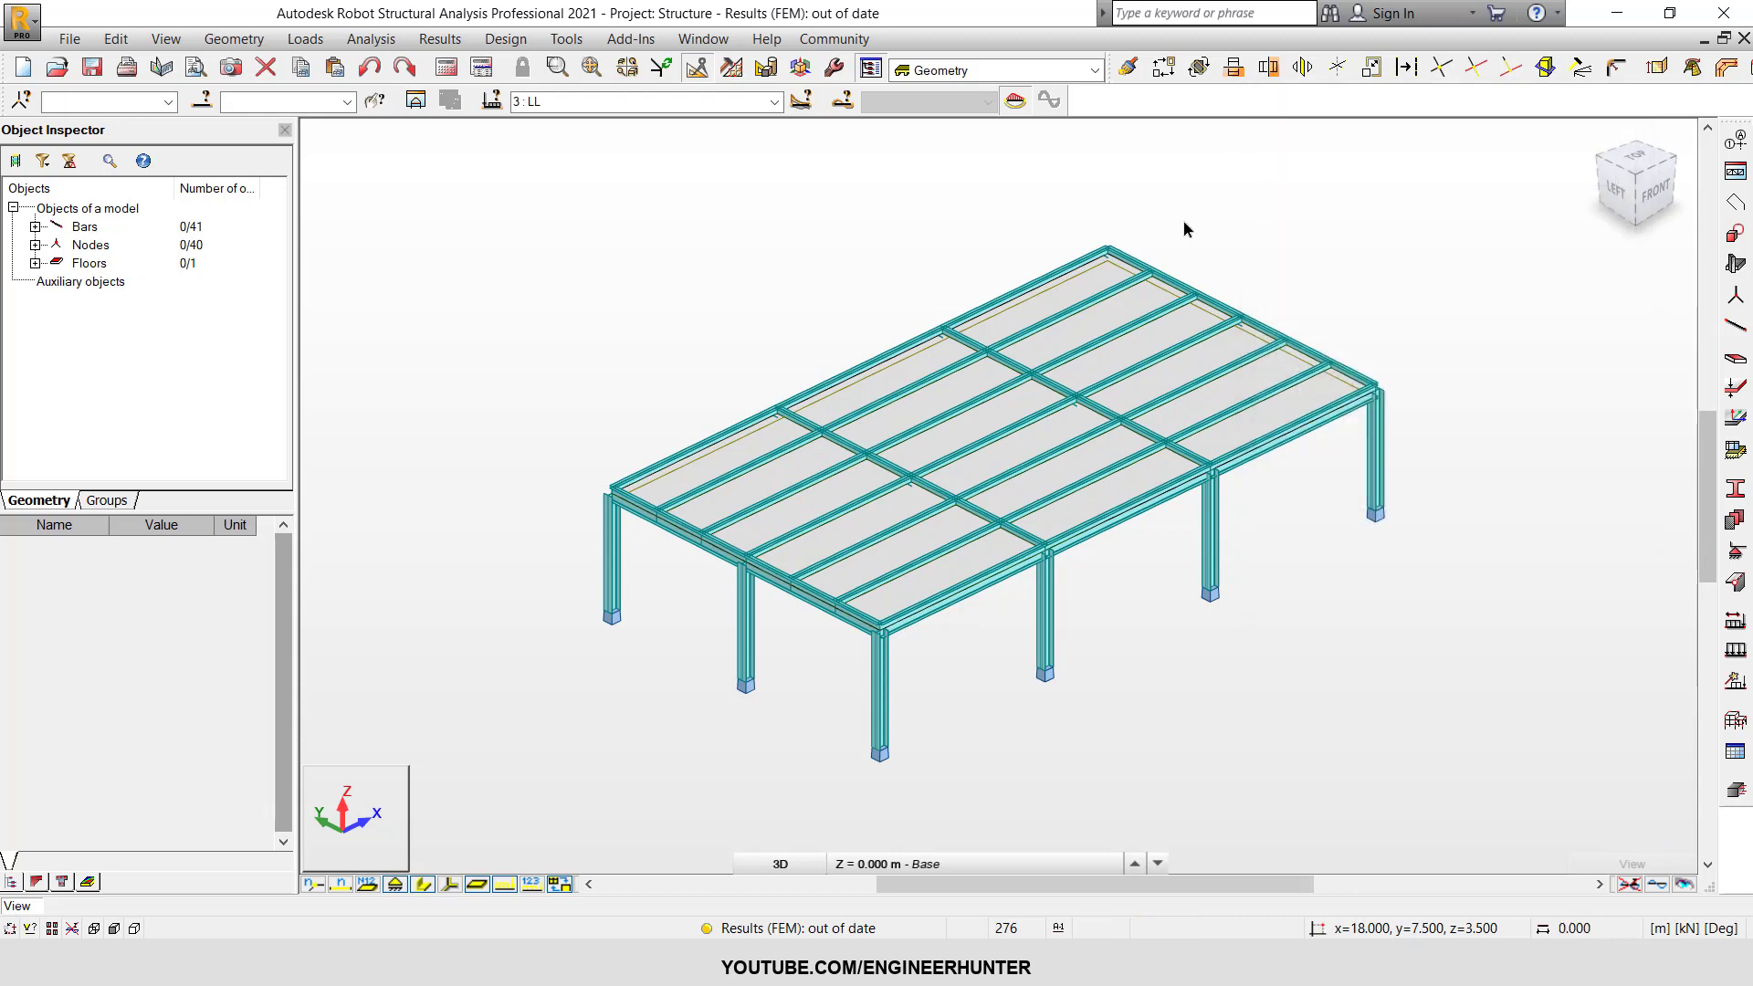
# - Apply a -2.5 kPa uniform planar Z load to floor 47 under LL
pyautogui.click(1162, 325)
pyautogui.click(1734, 650)
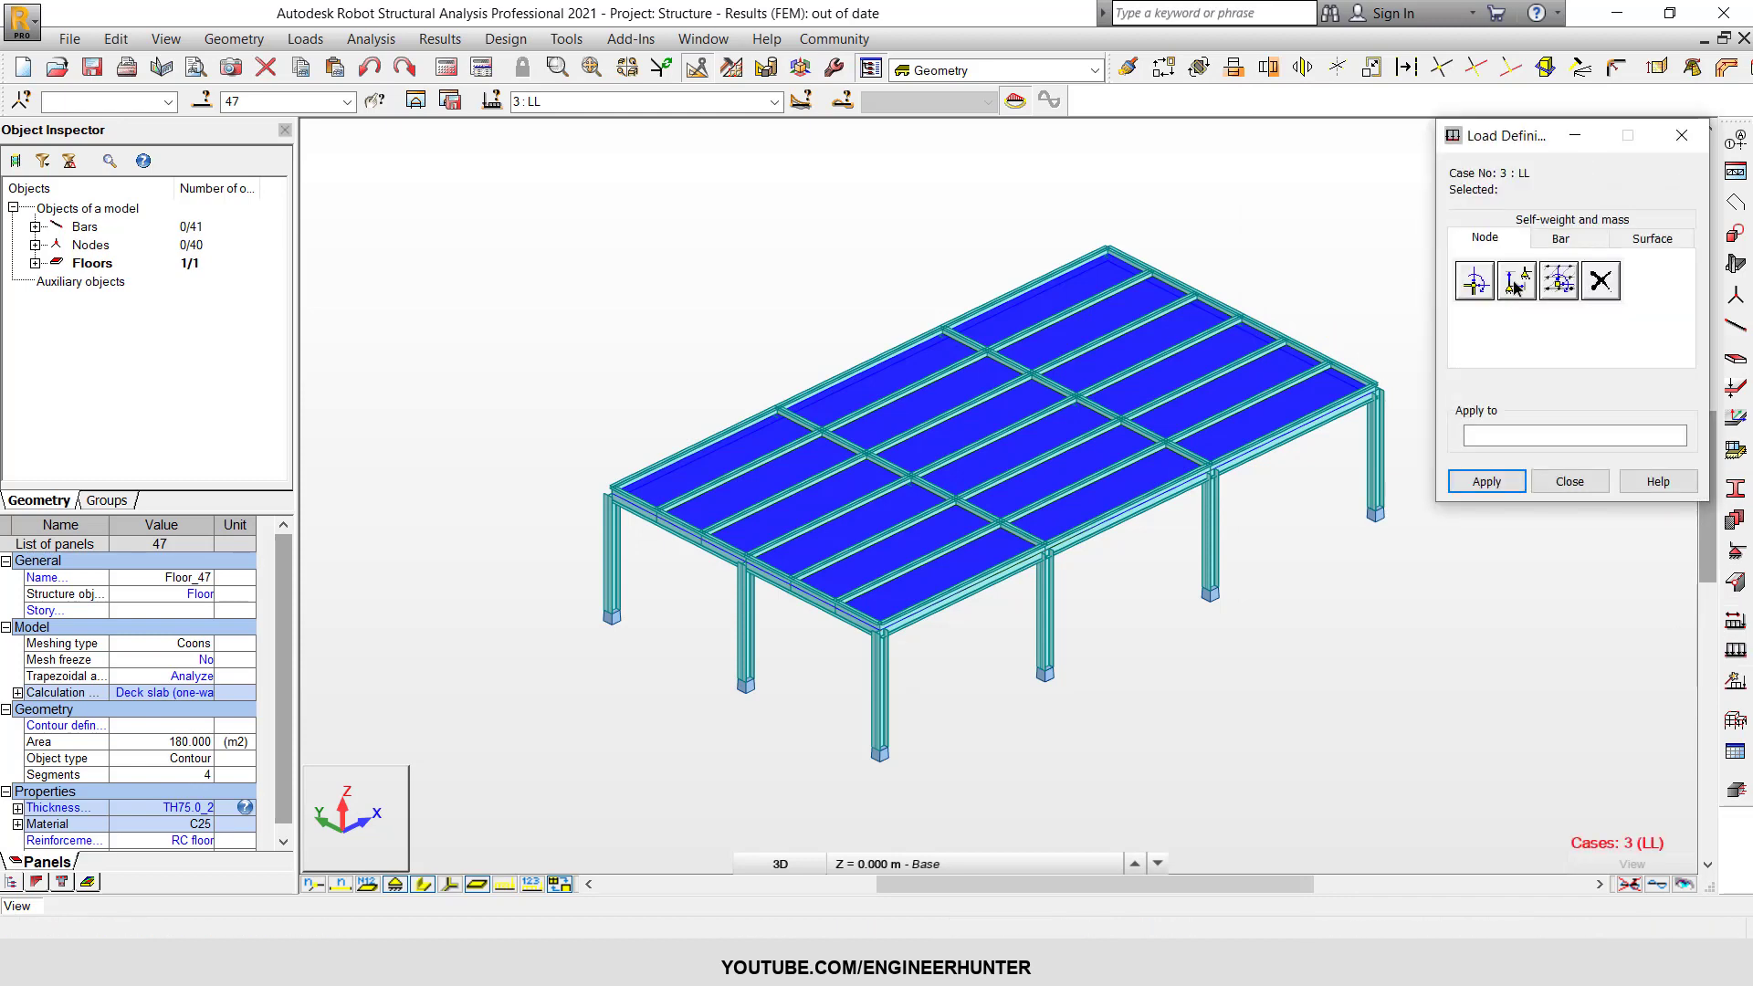
pyautogui.click(1647, 239)
pyautogui.click(1480, 279)
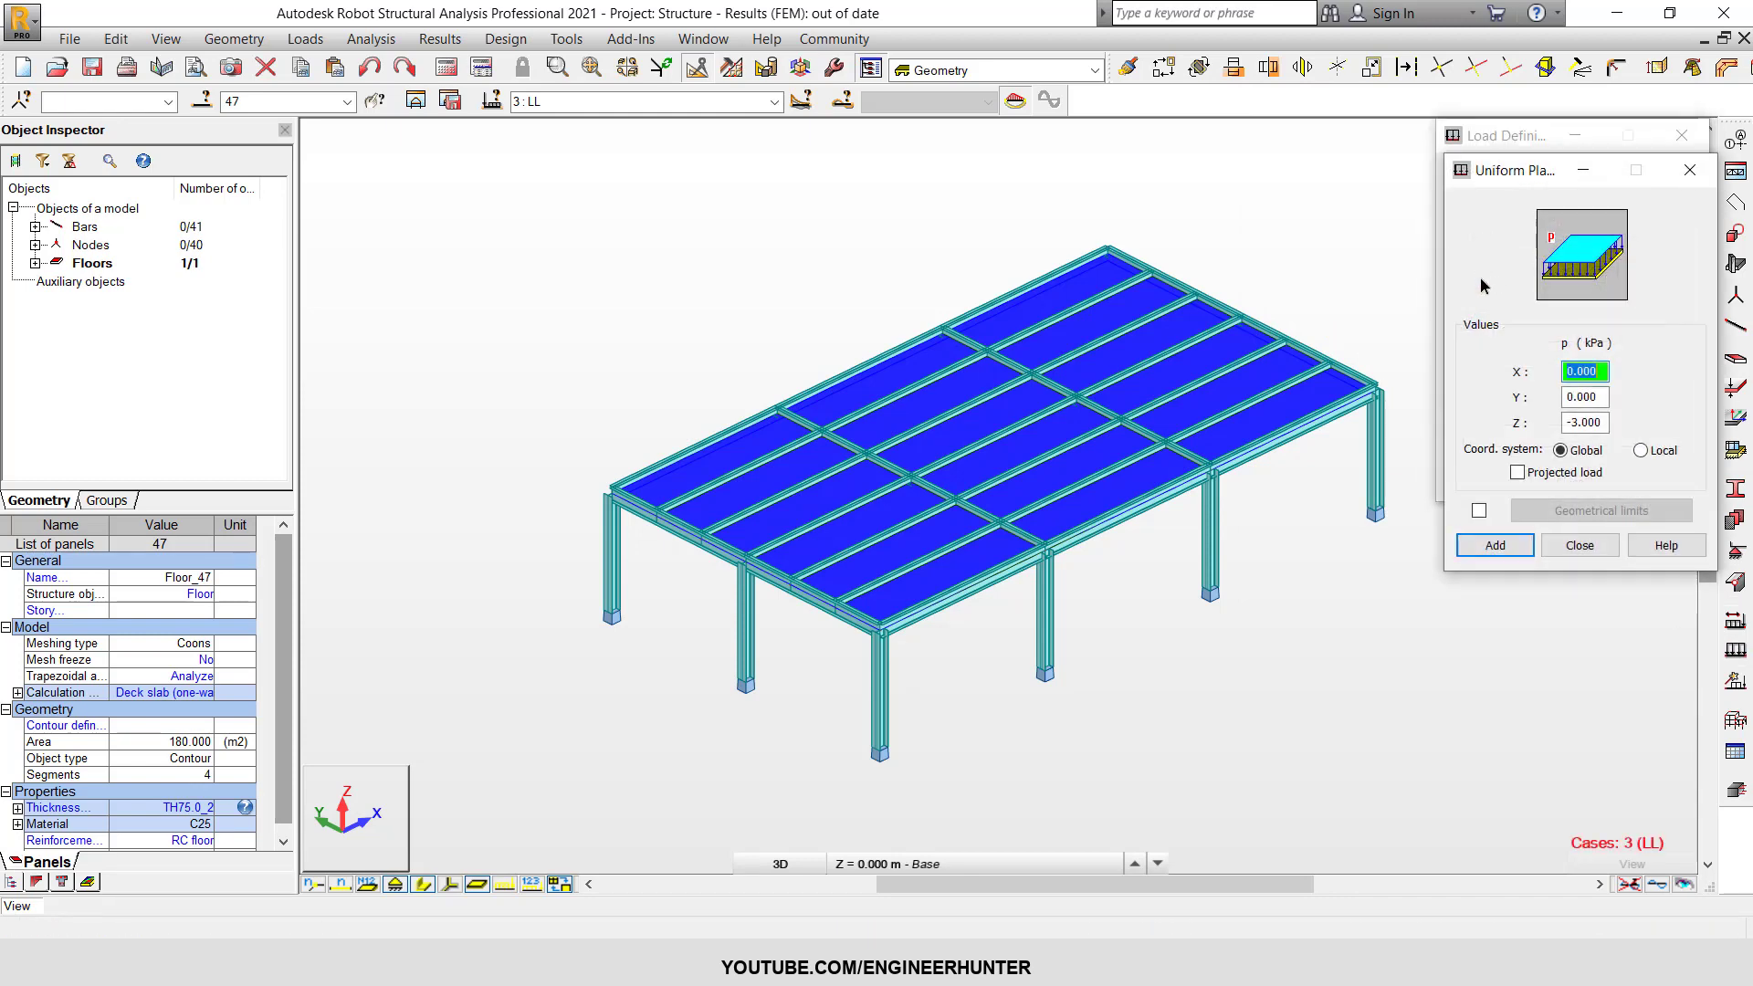
pyautogui.click(1601, 424)
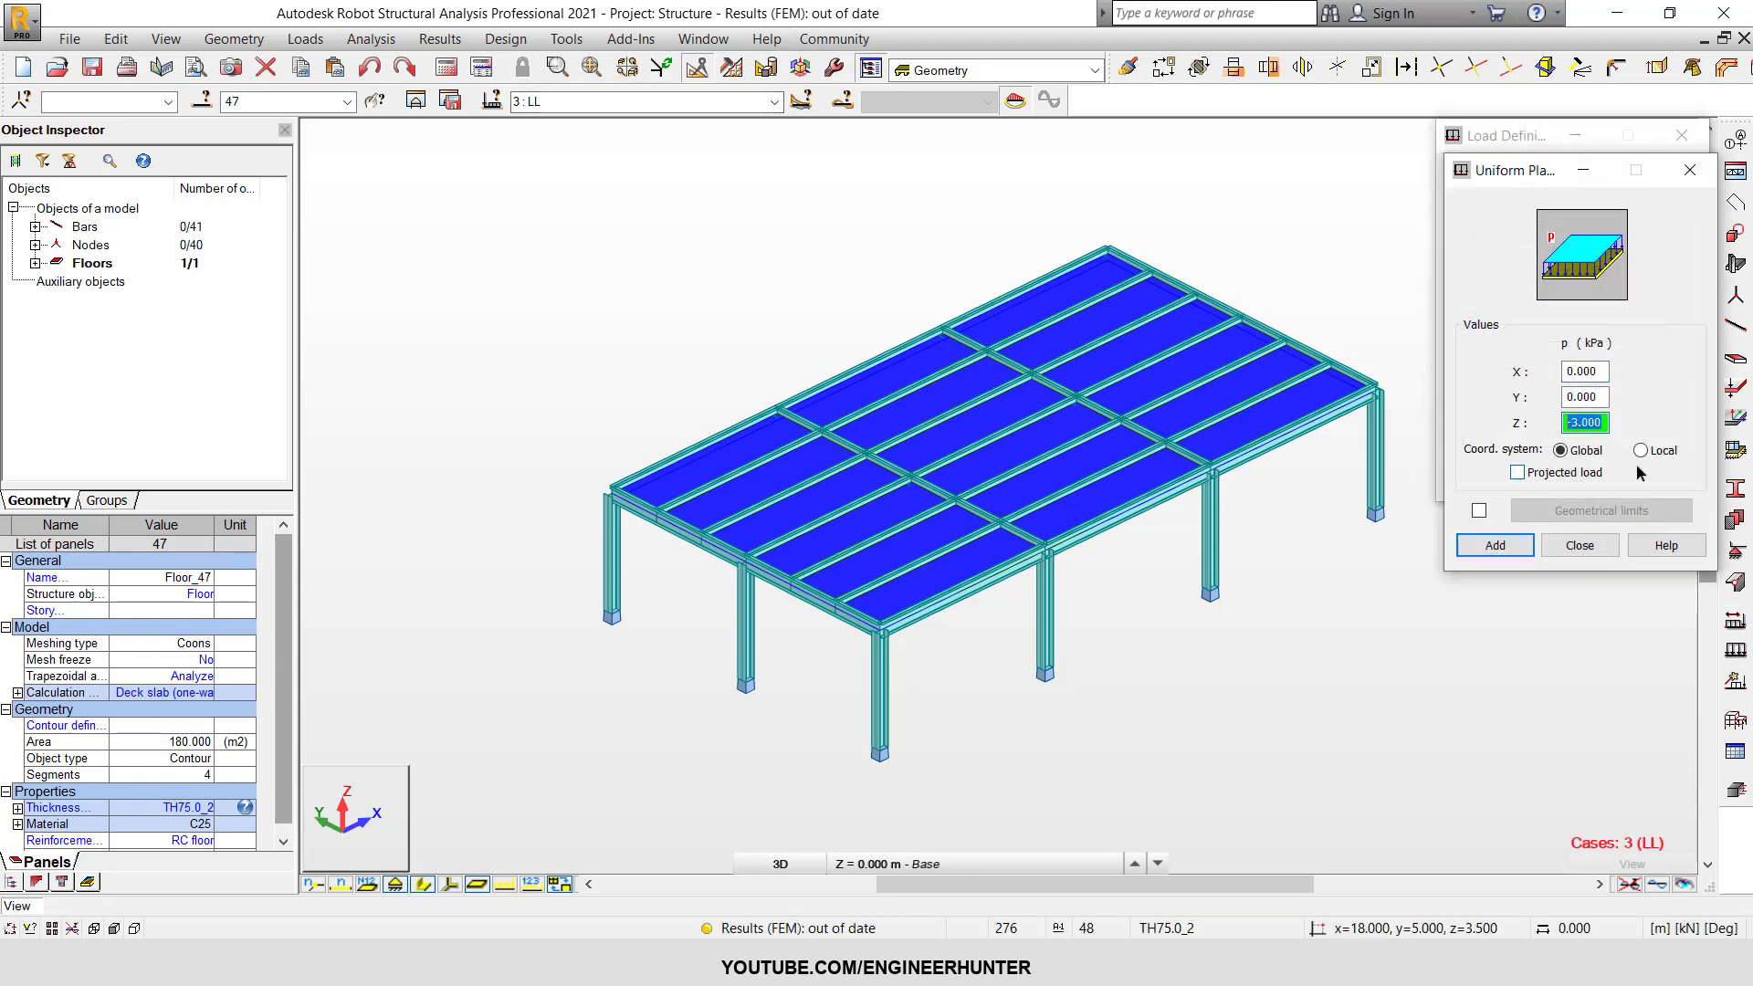
pyautogui.write('-2.5')
pyautogui.click(1495, 545)
pyautogui.click(1486, 481)
# - Switch to case DL and apply a -1.5 kPa uniform planar load to floor 47
pyautogui.click(774, 101)
pyautogui.click(566, 134)
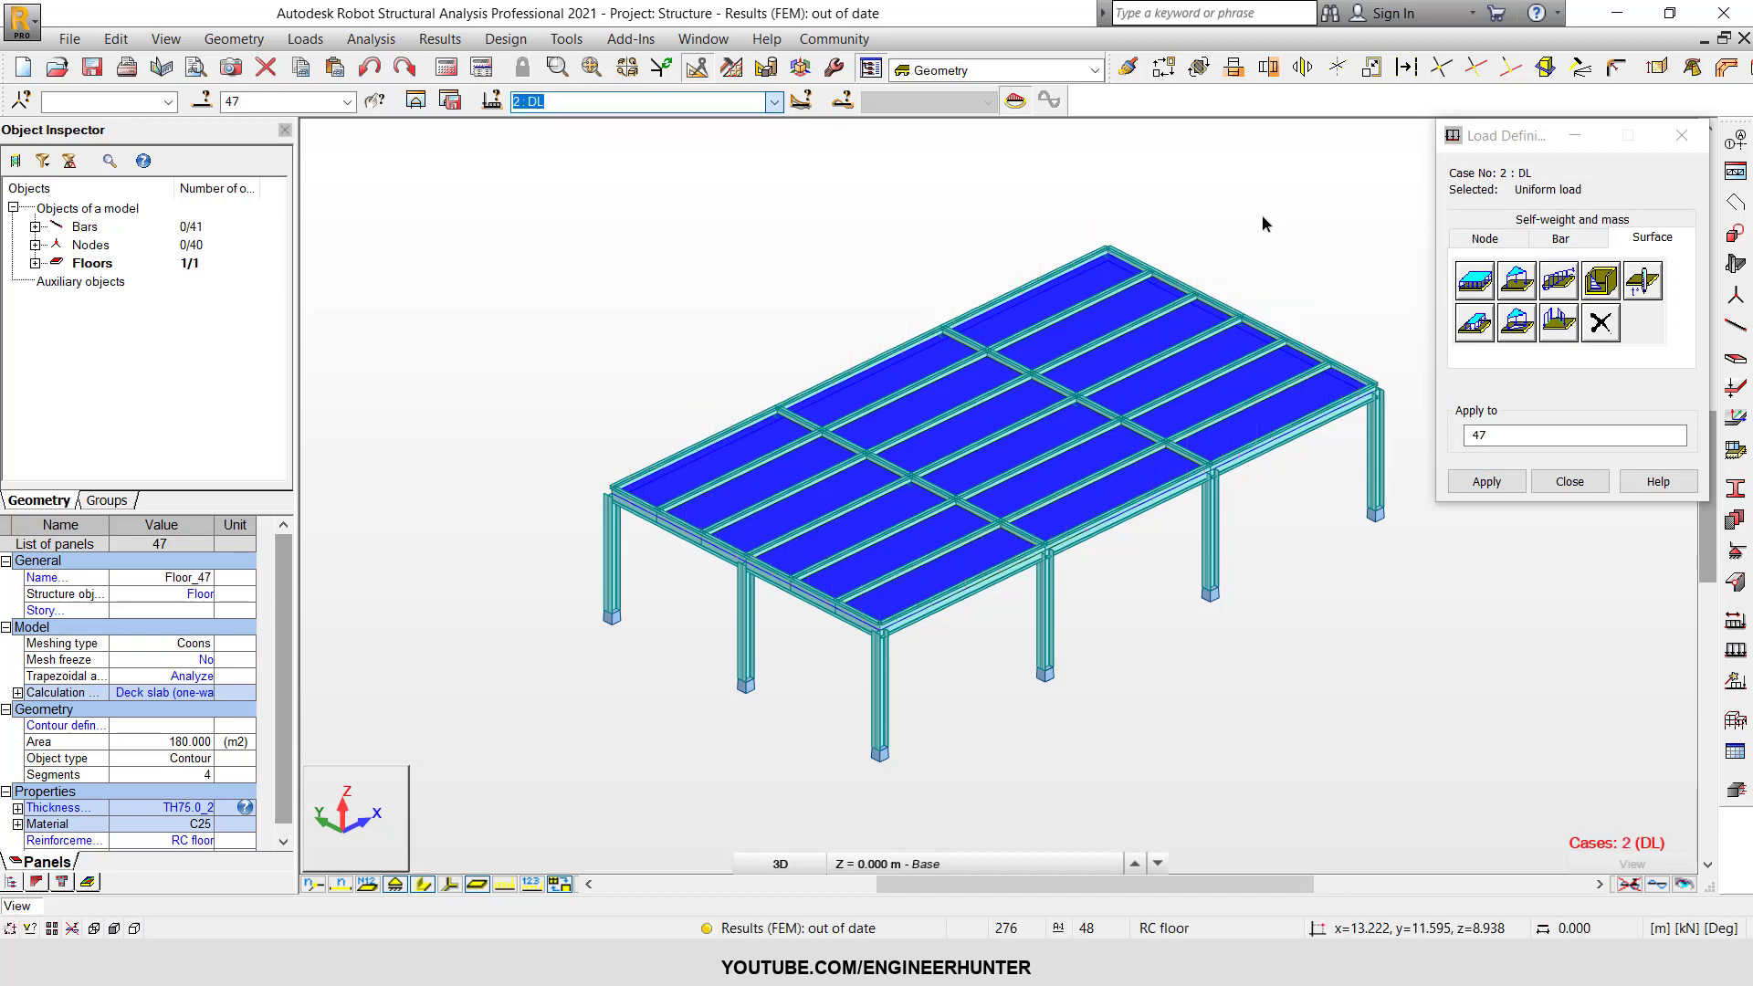
pyautogui.click(1474, 281)
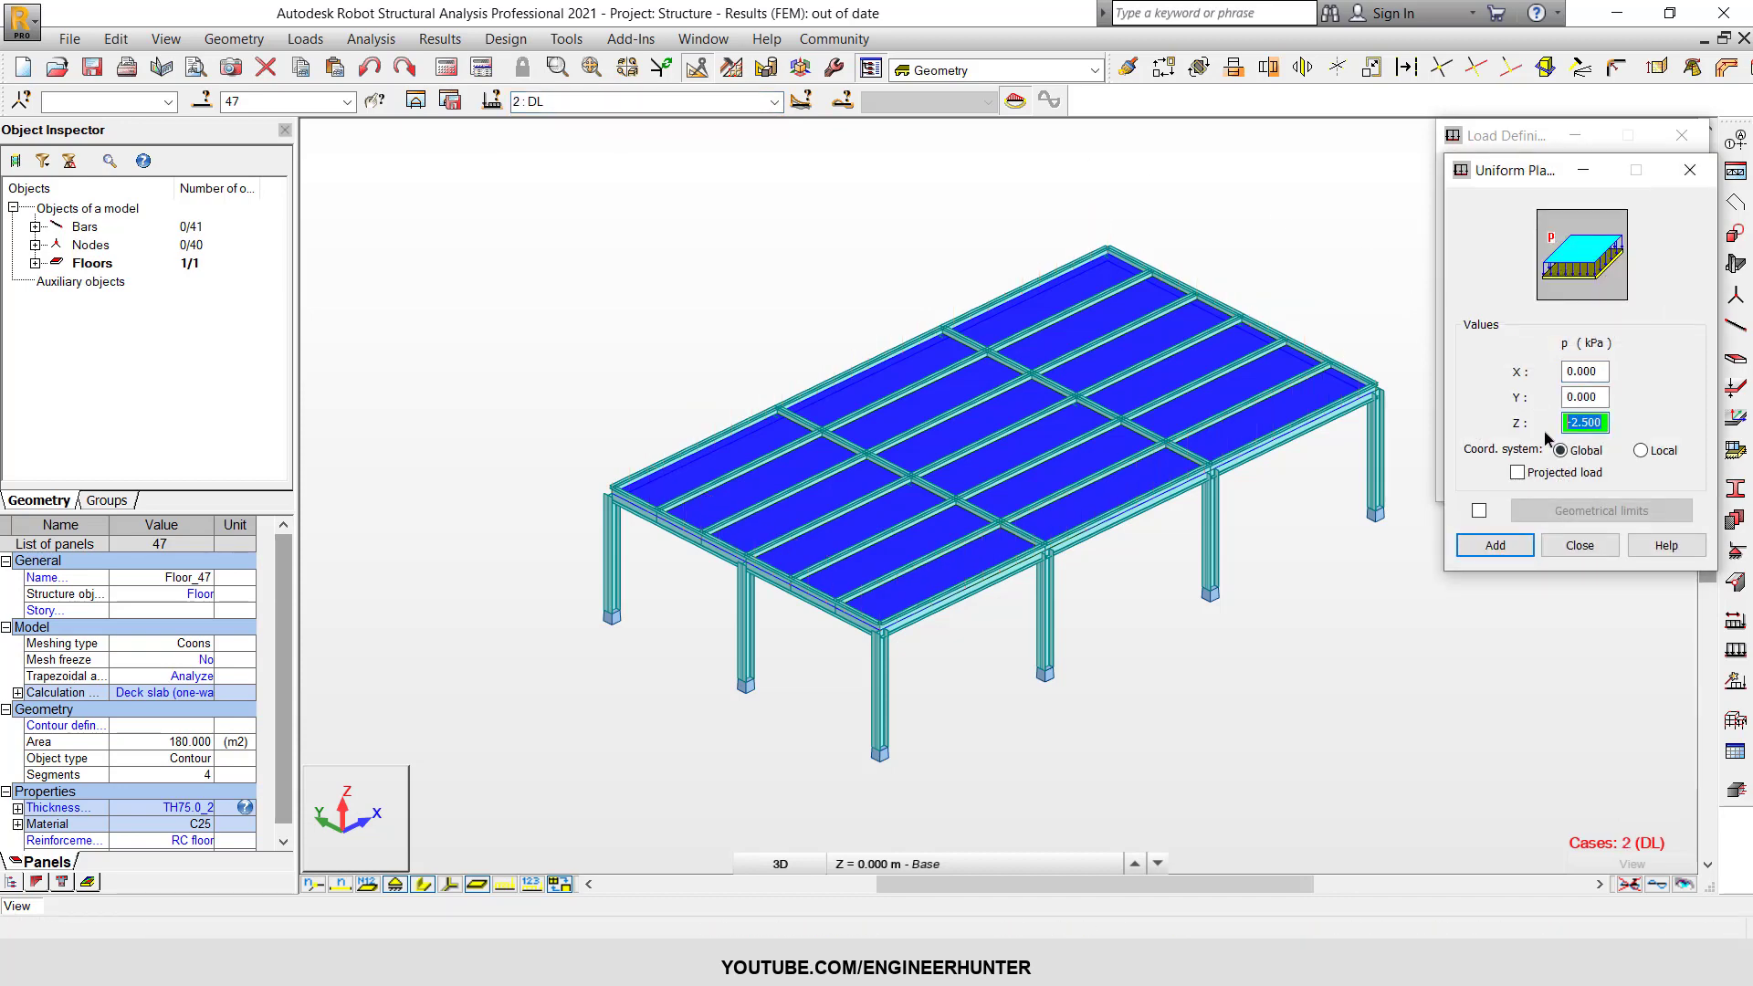
pyautogui.write('-1.5')
pyautogui.click(1495, 545)
pyautogui.click(1486, 481)
pyautogui.click(1569, 481)
pyautogui.click(1570, 480)
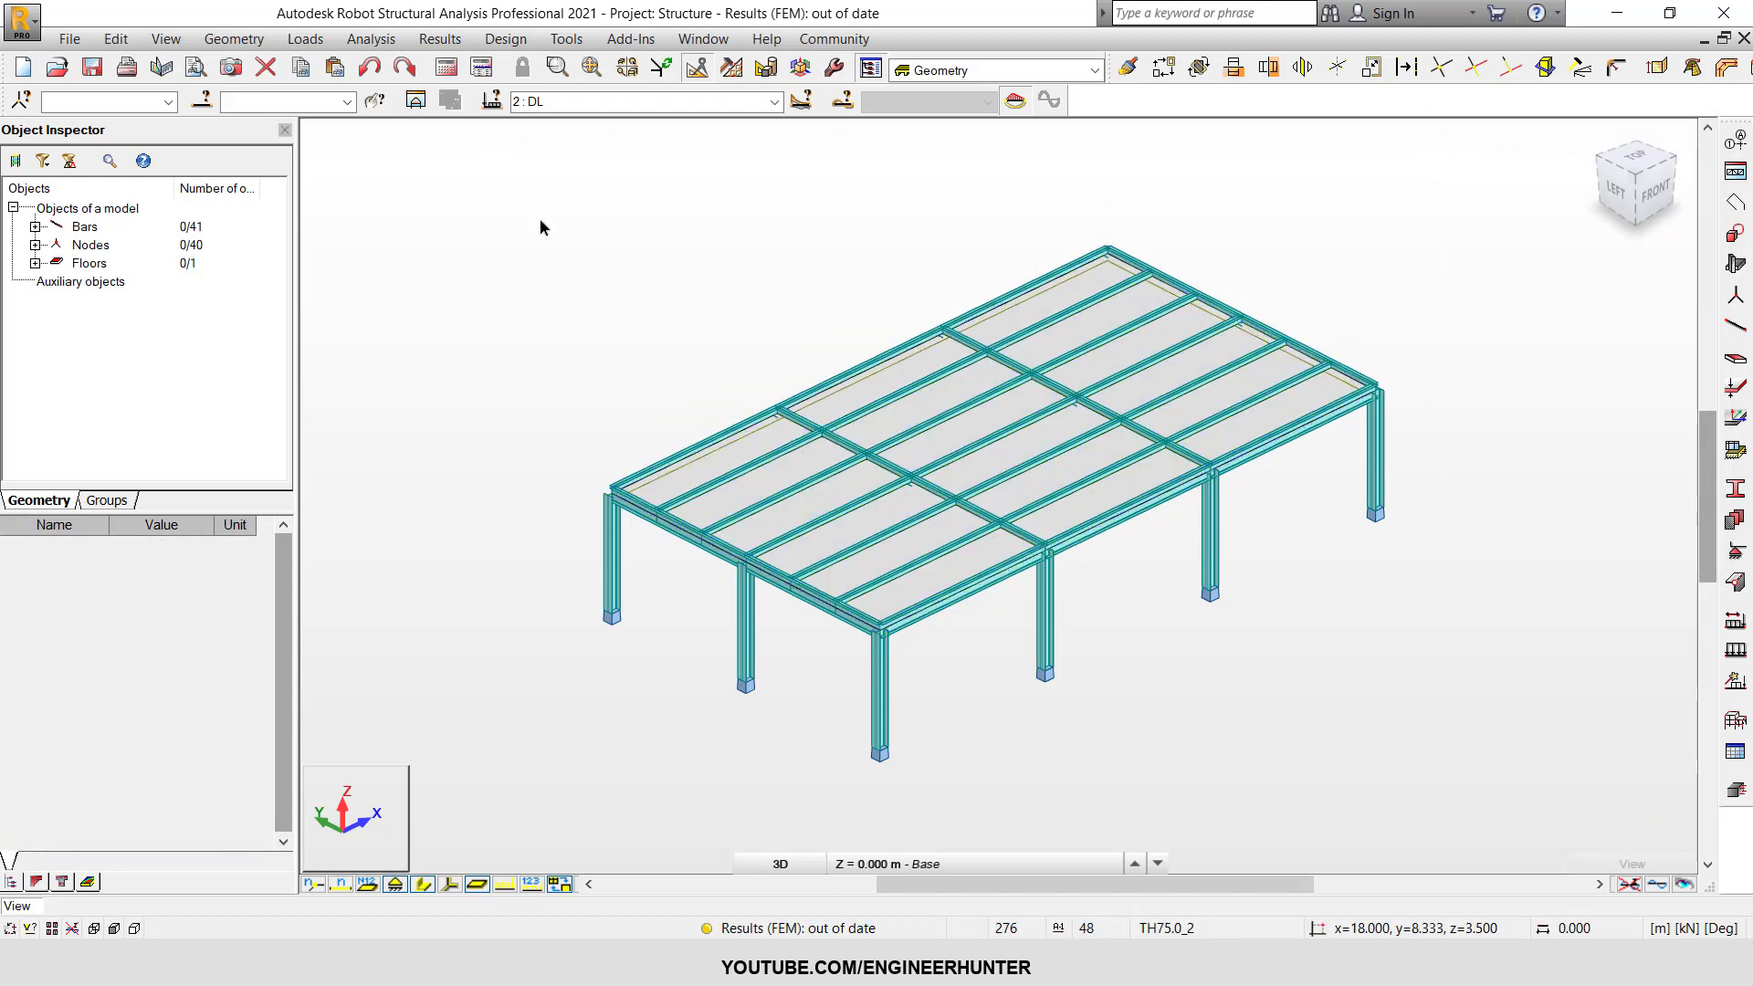
# - Run the structural analysis and view the model from the left
pyautogui.click(448, 101)
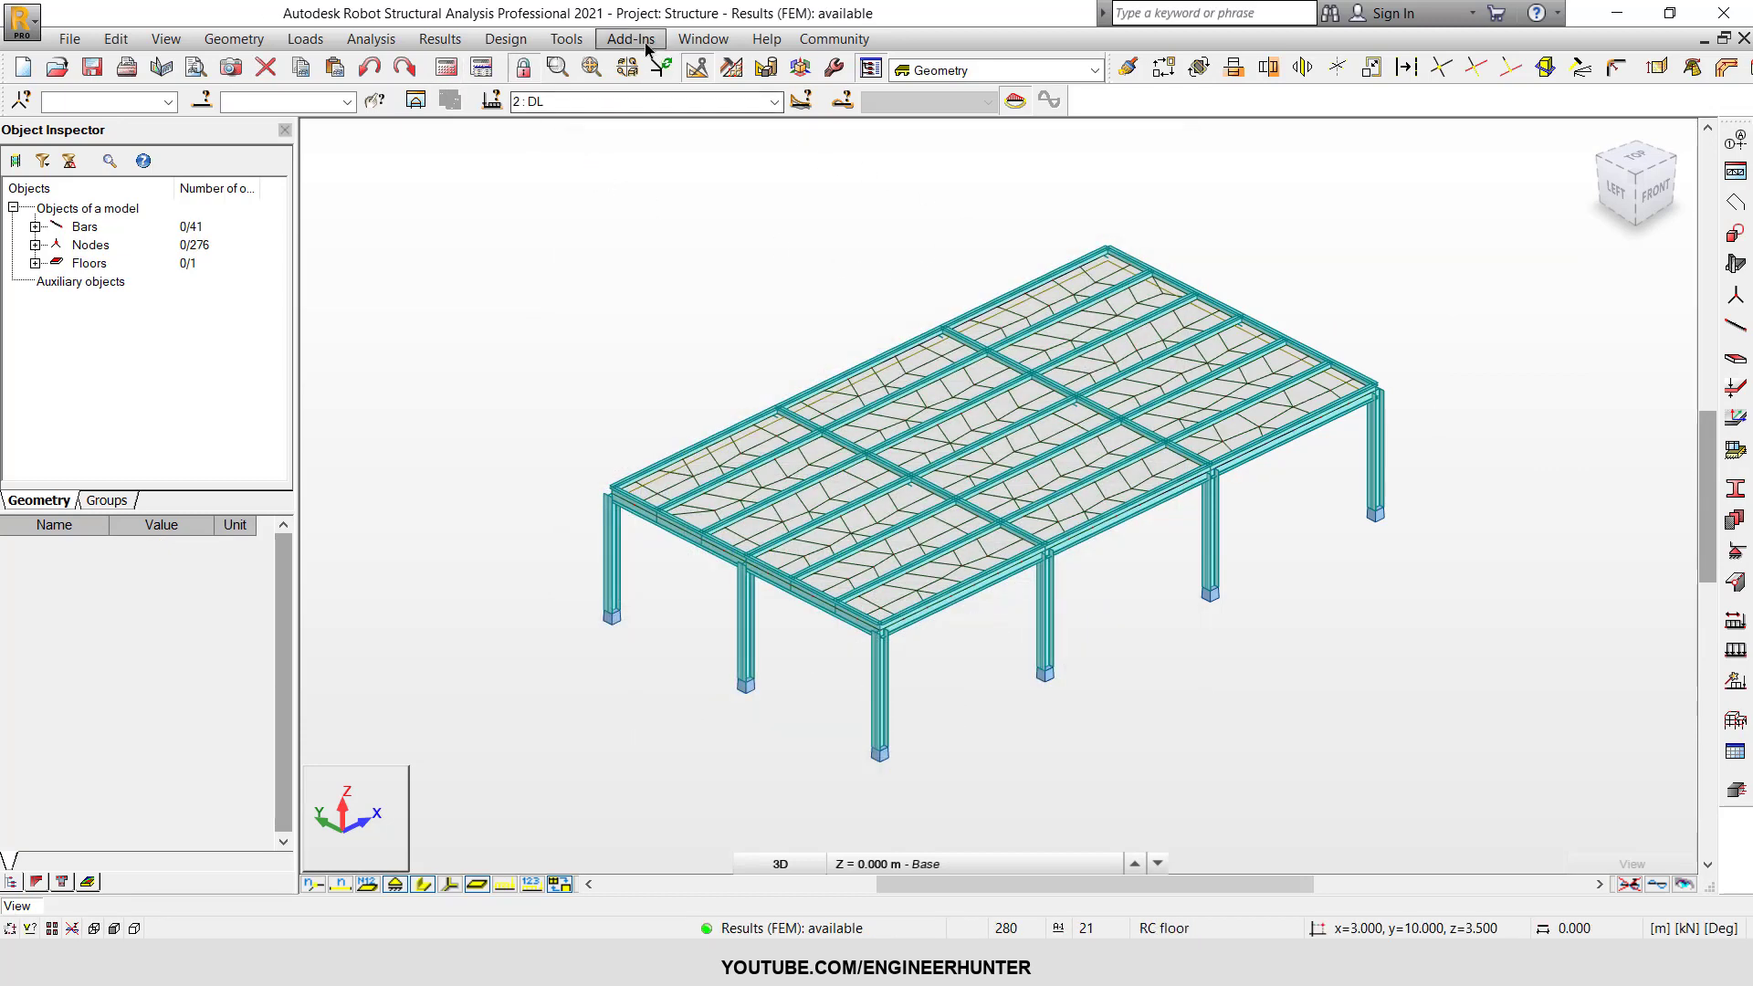
pyautogui.keyDown('shift'); pyautogui.moveTo(1301, 518); pyautogui.dragTo(1314, 384, button='middle'); pyautogui.keyUp('shift')
pyautogui.click(1632, 188)
# - Window-select the twelve W16X40 floor beams and add floor 47 to the selection
pyautogui.moveTo(1028, 408); pyautogui.dragTo(1141, 489)
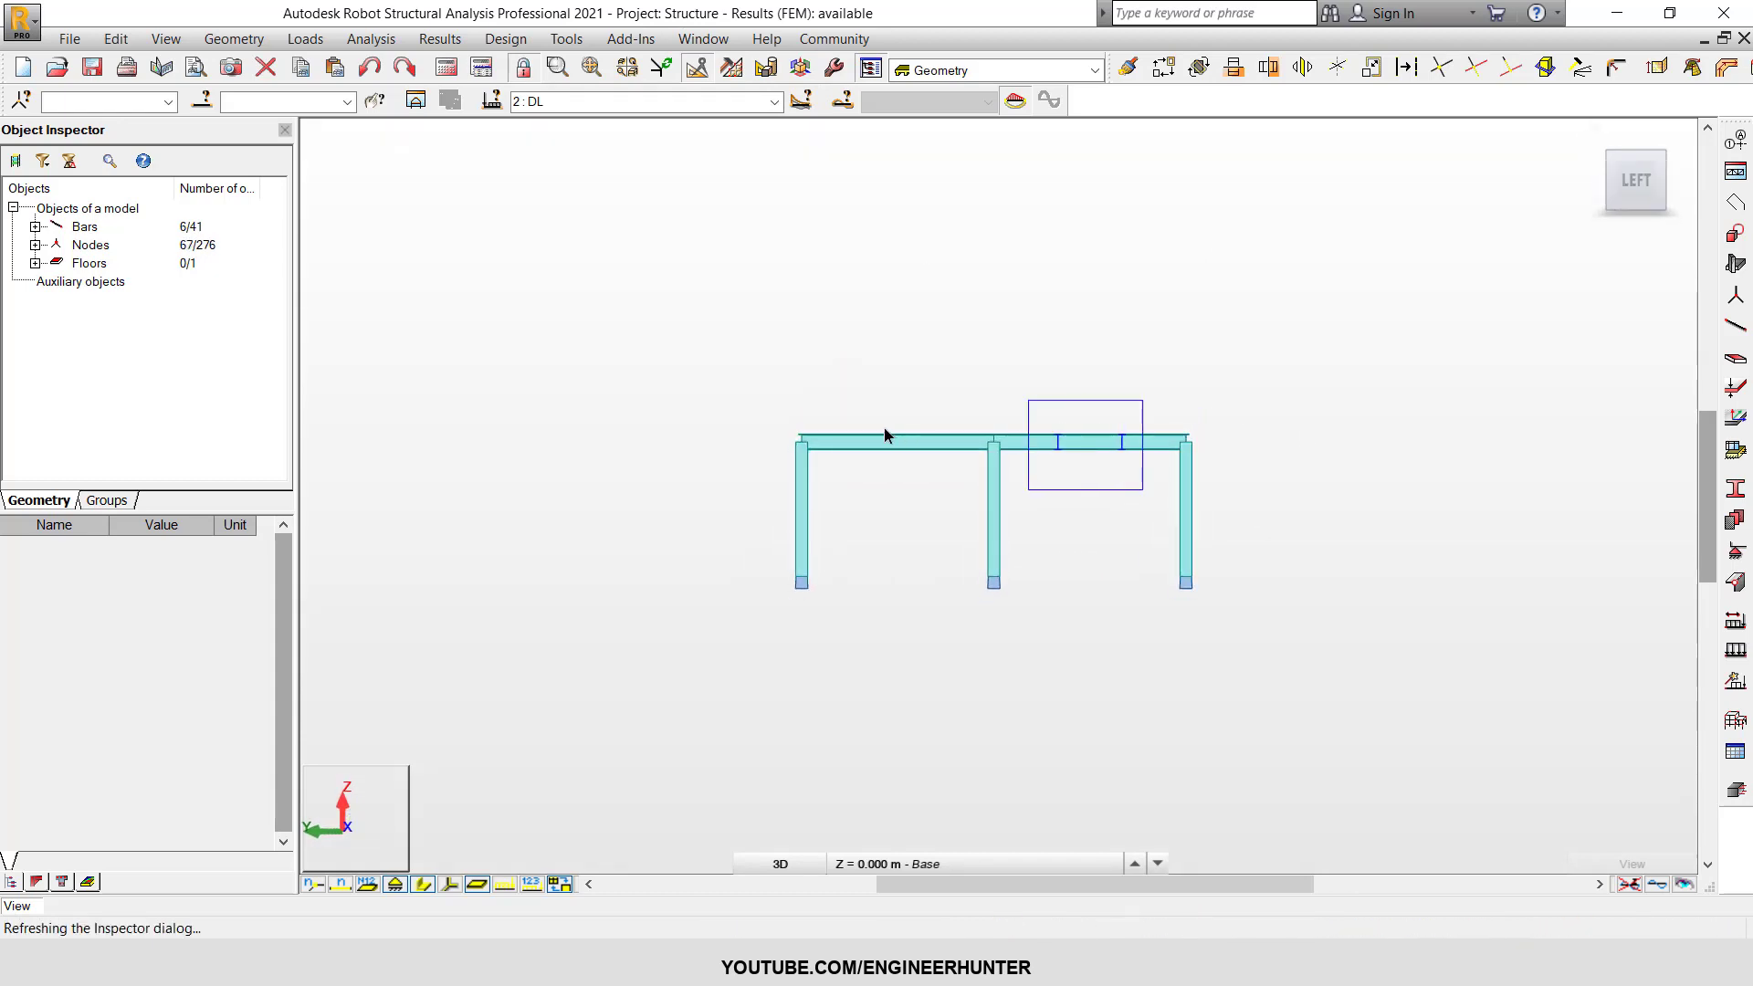
pyautogui.moveTo(847, 411); pyautogui.dragTo(967, 485)
pyautogui.hotkey('ctrl', 'alt', '0')
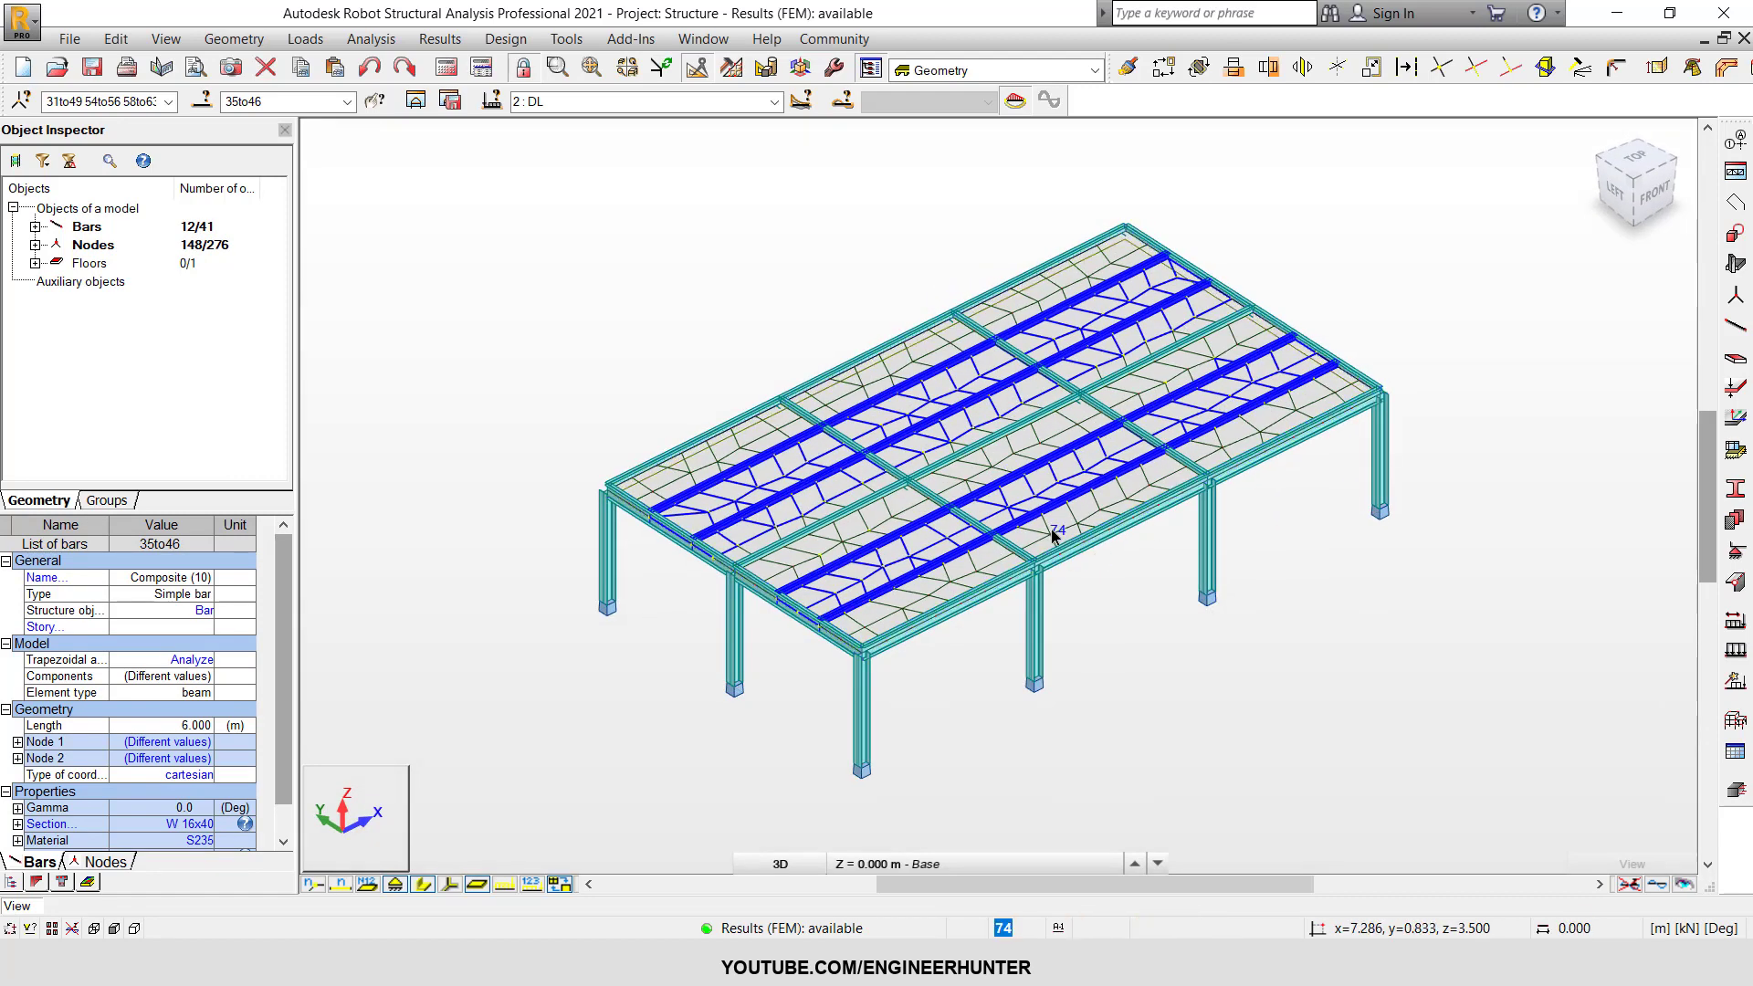
pyautogui.keyDown('ctrl'); pyautogui.click(995, 494); pyautogui.keyUp('ctrl')
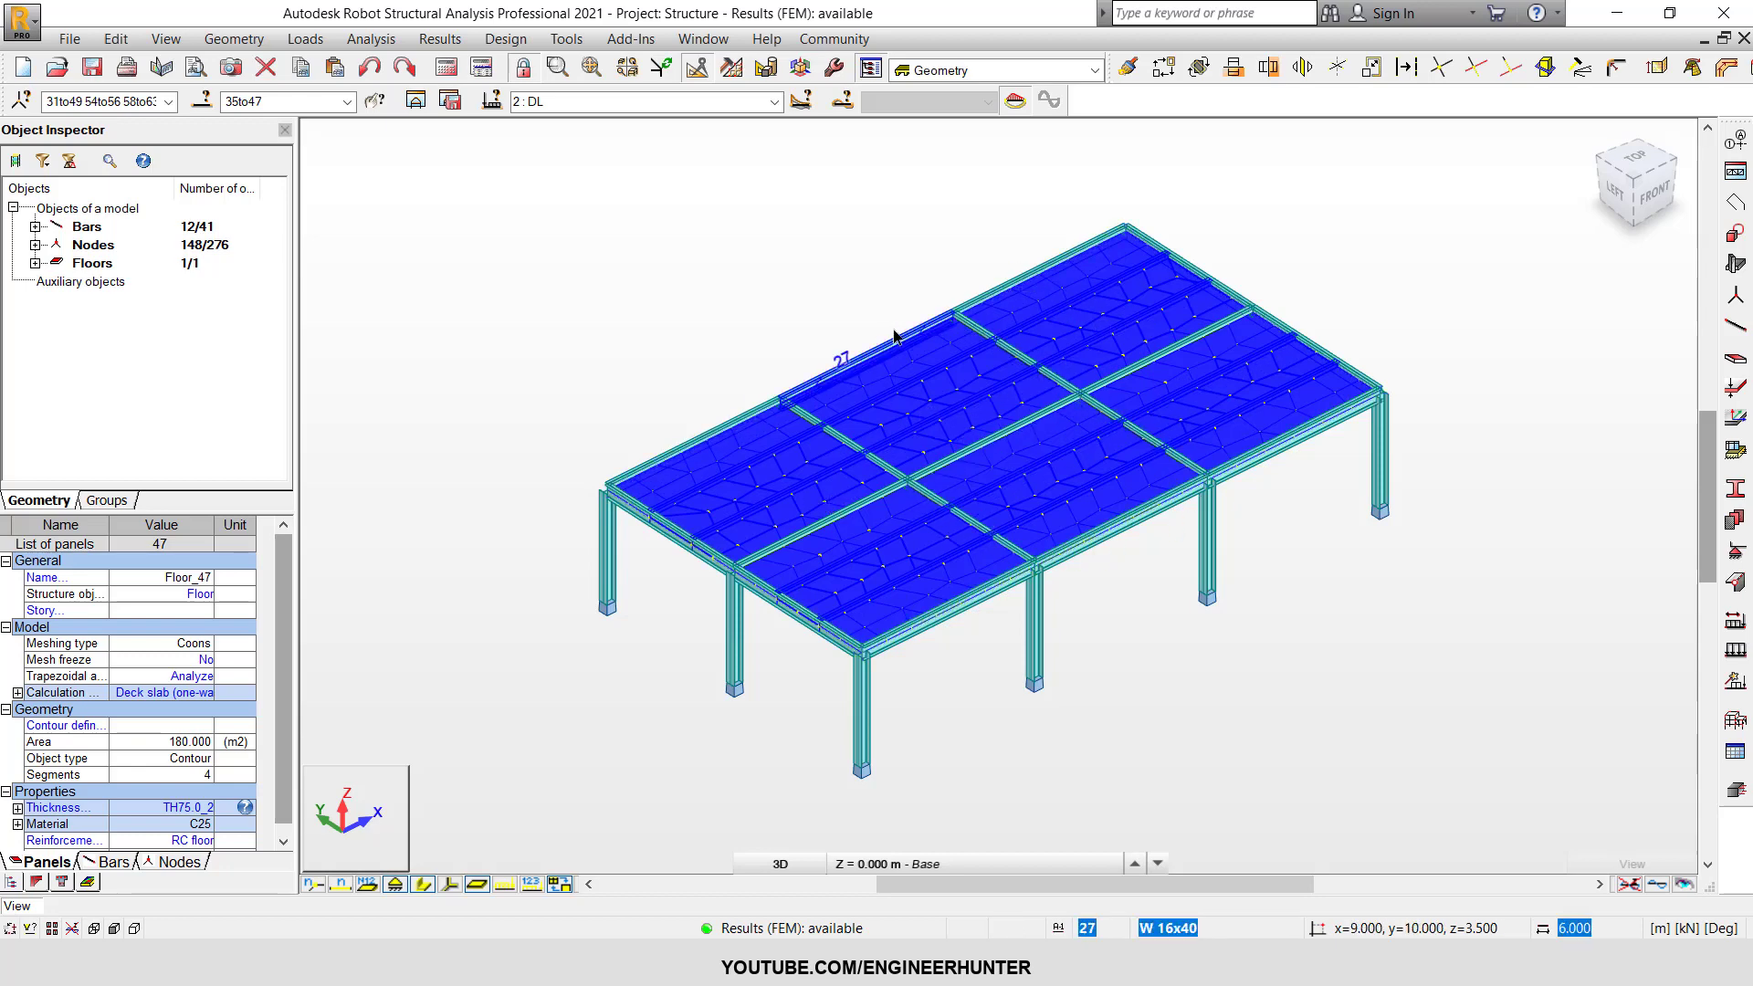
pyautogui.click(632, 41)
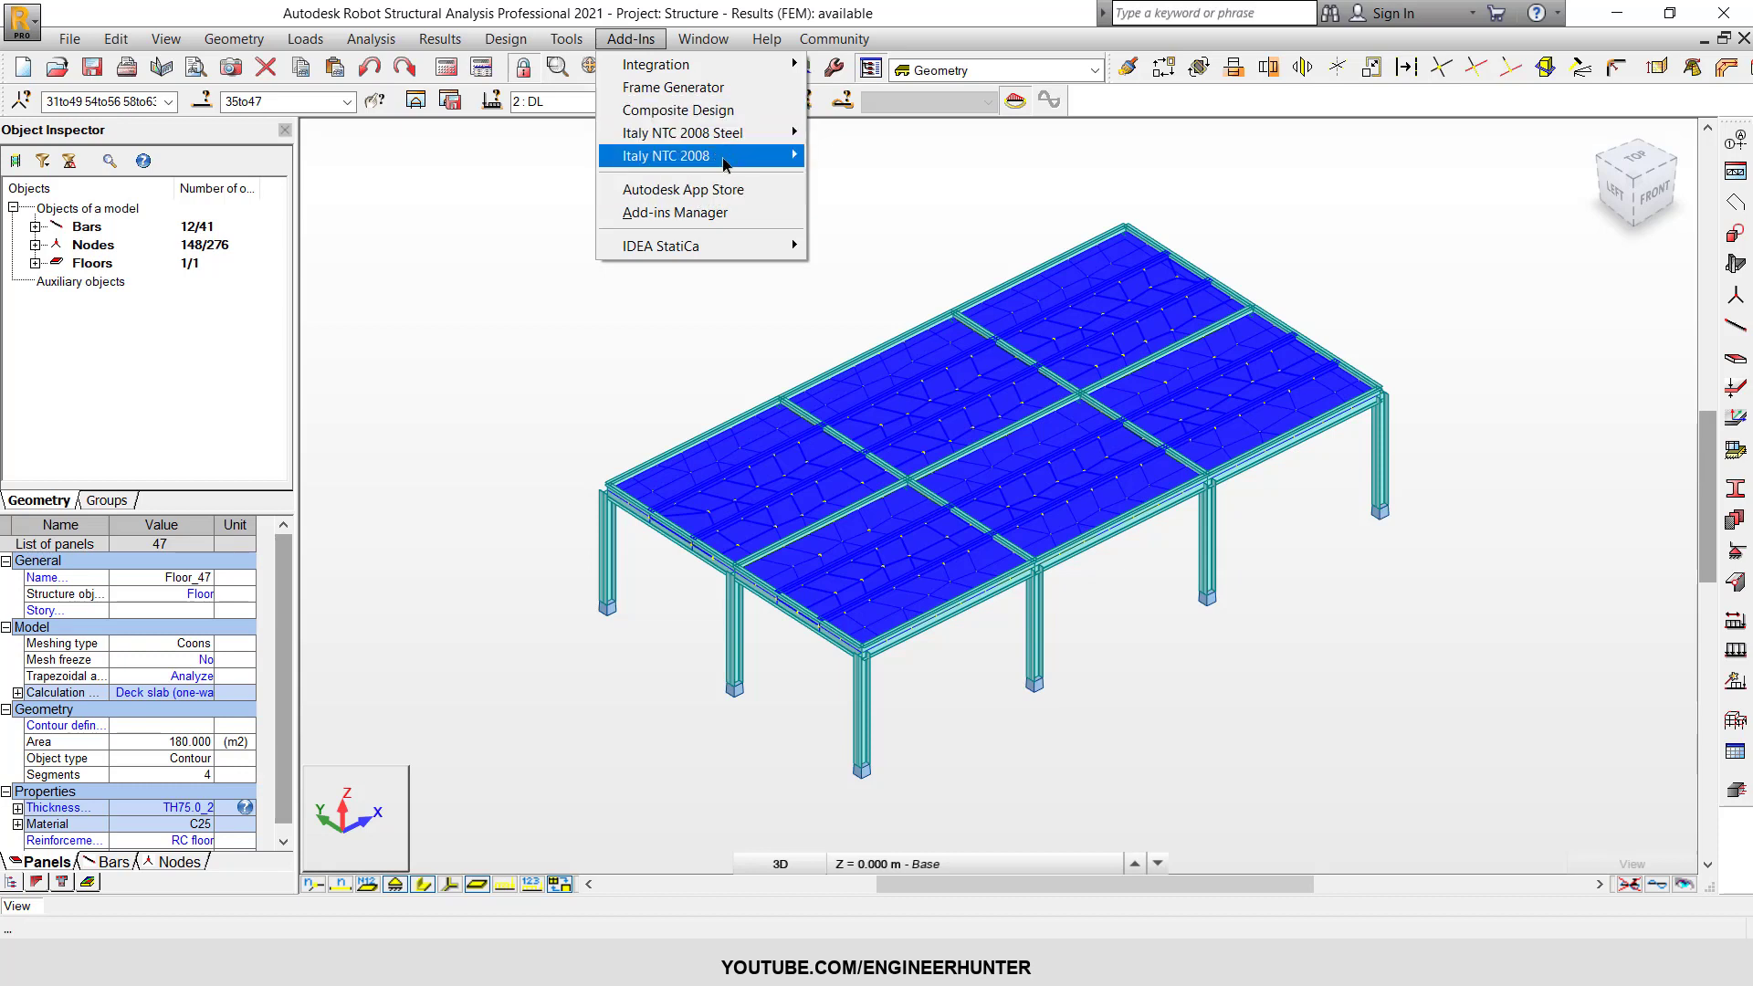
# - Launch Composite Design, maximize it, and check the W16X40 section names in the beam table
pyautogui.click(703, 116)
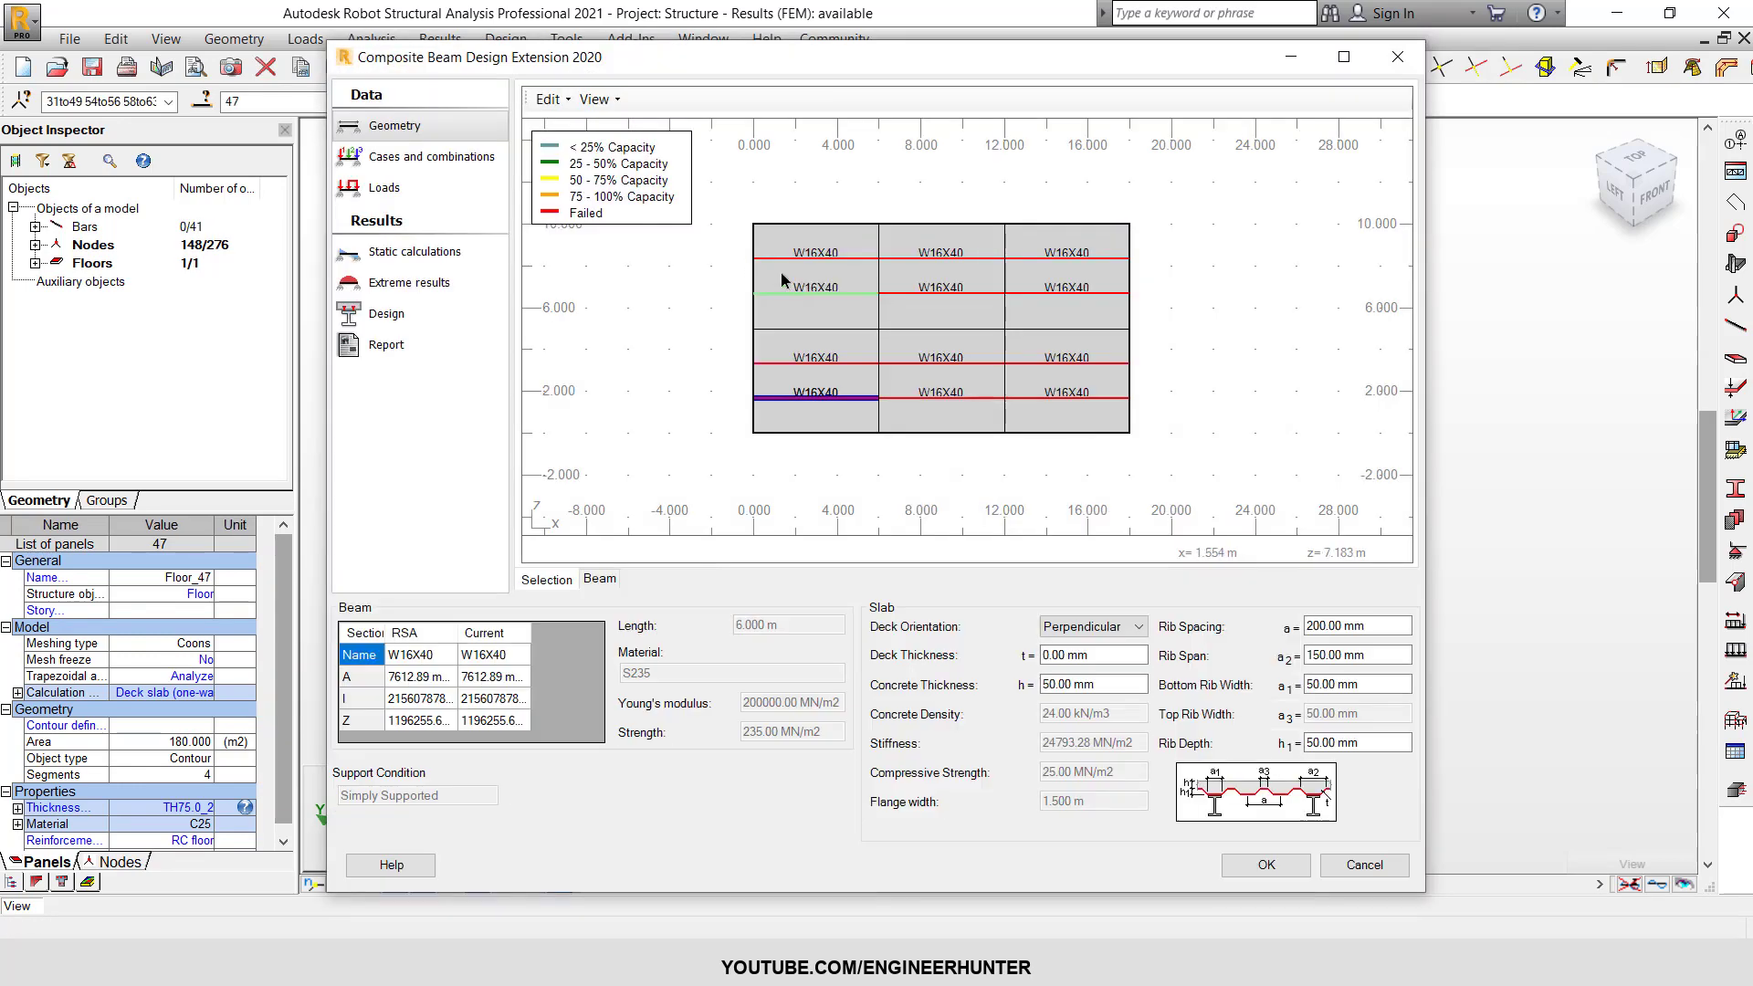
pyautogui.click(1344, 57)
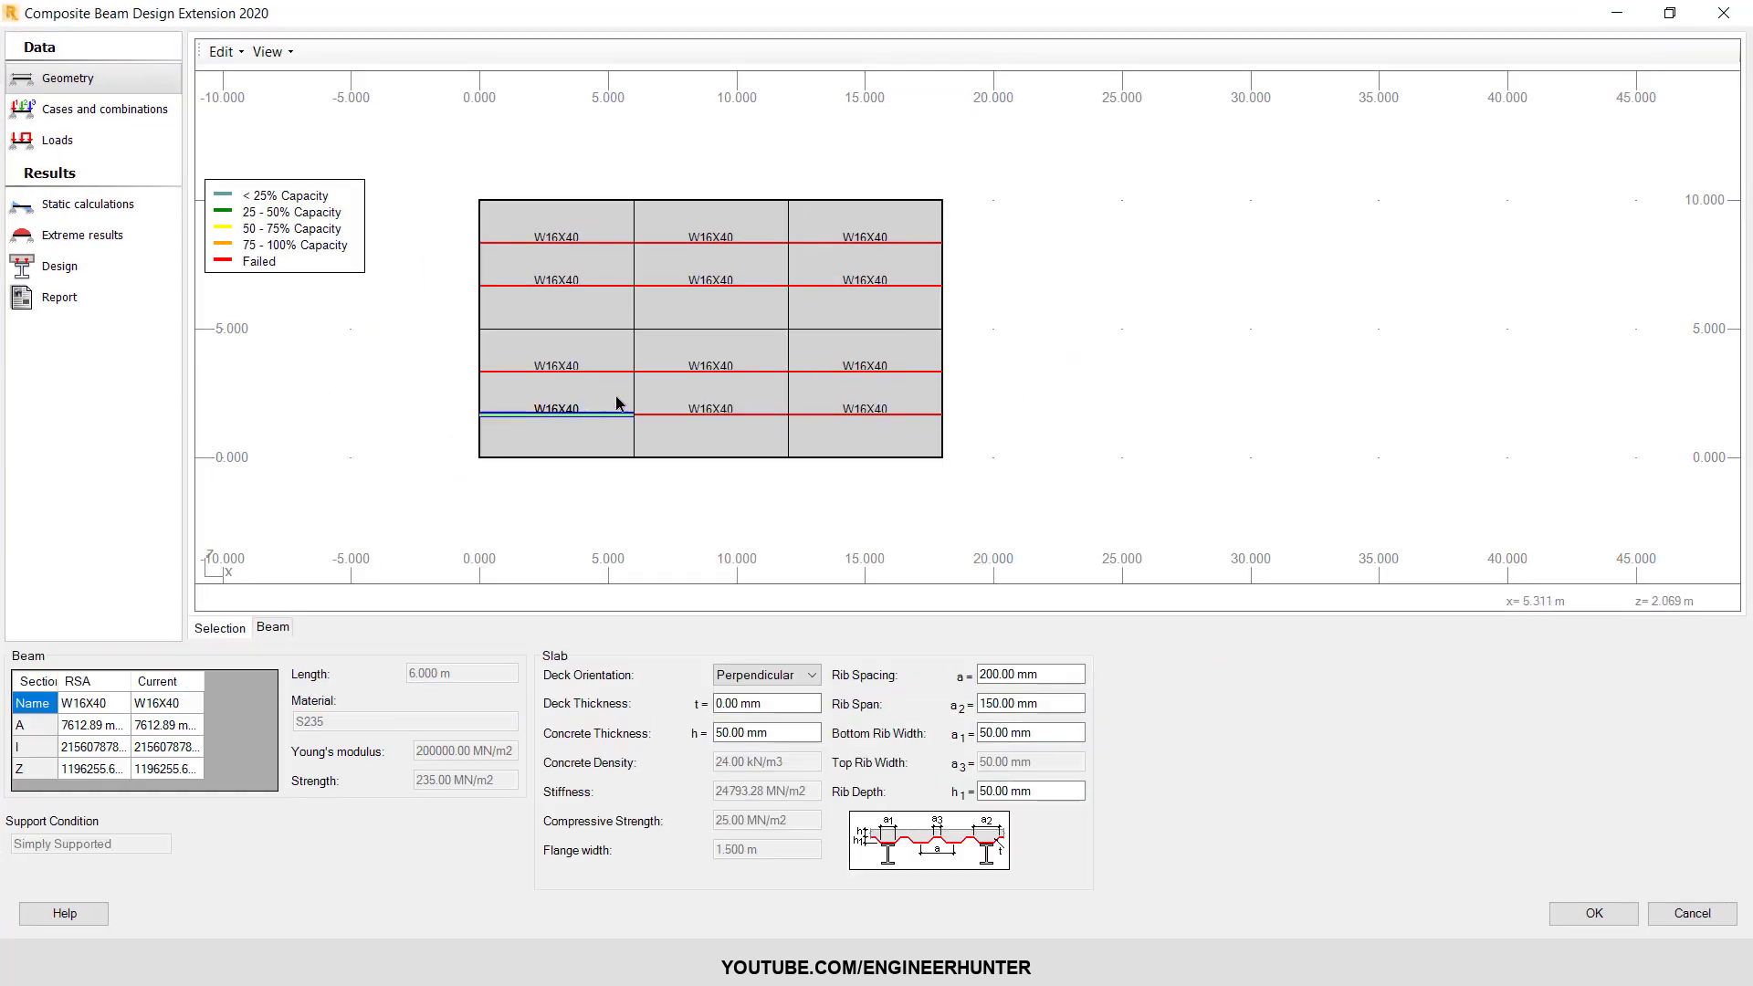
pyautogui.moveTo(735, 328); pyautogui.dragTo(926, 328, button='middle')
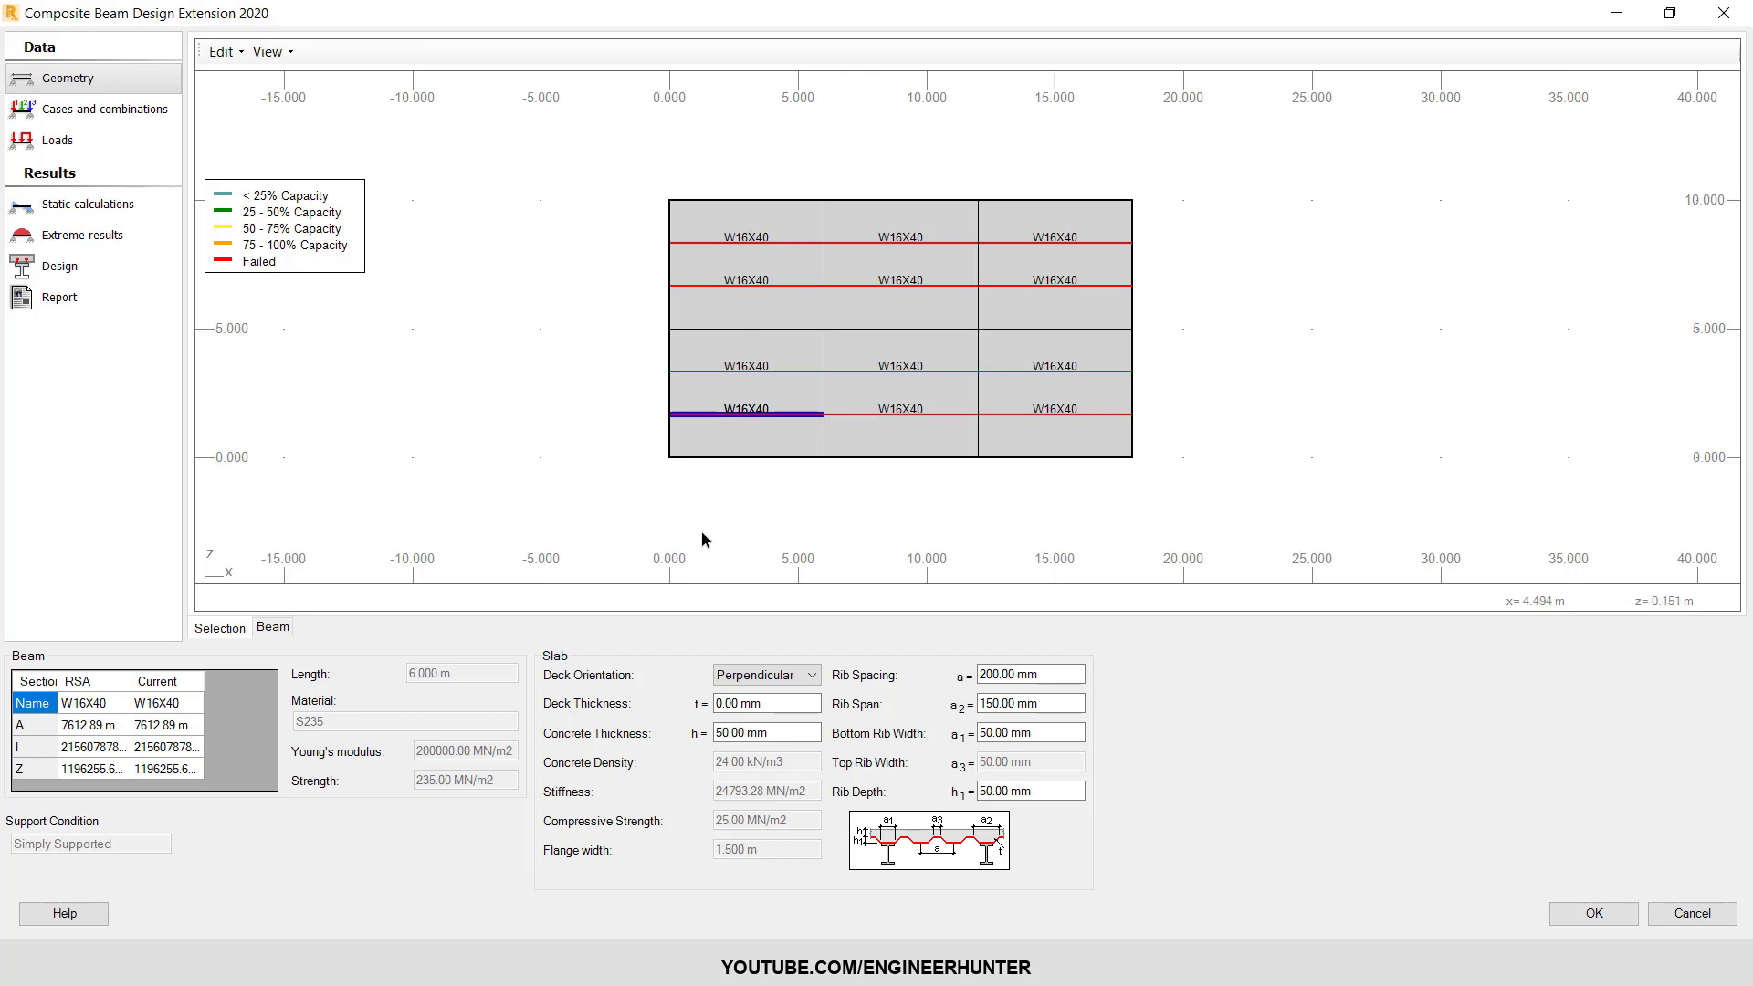
pyautogui.click(97, 708)
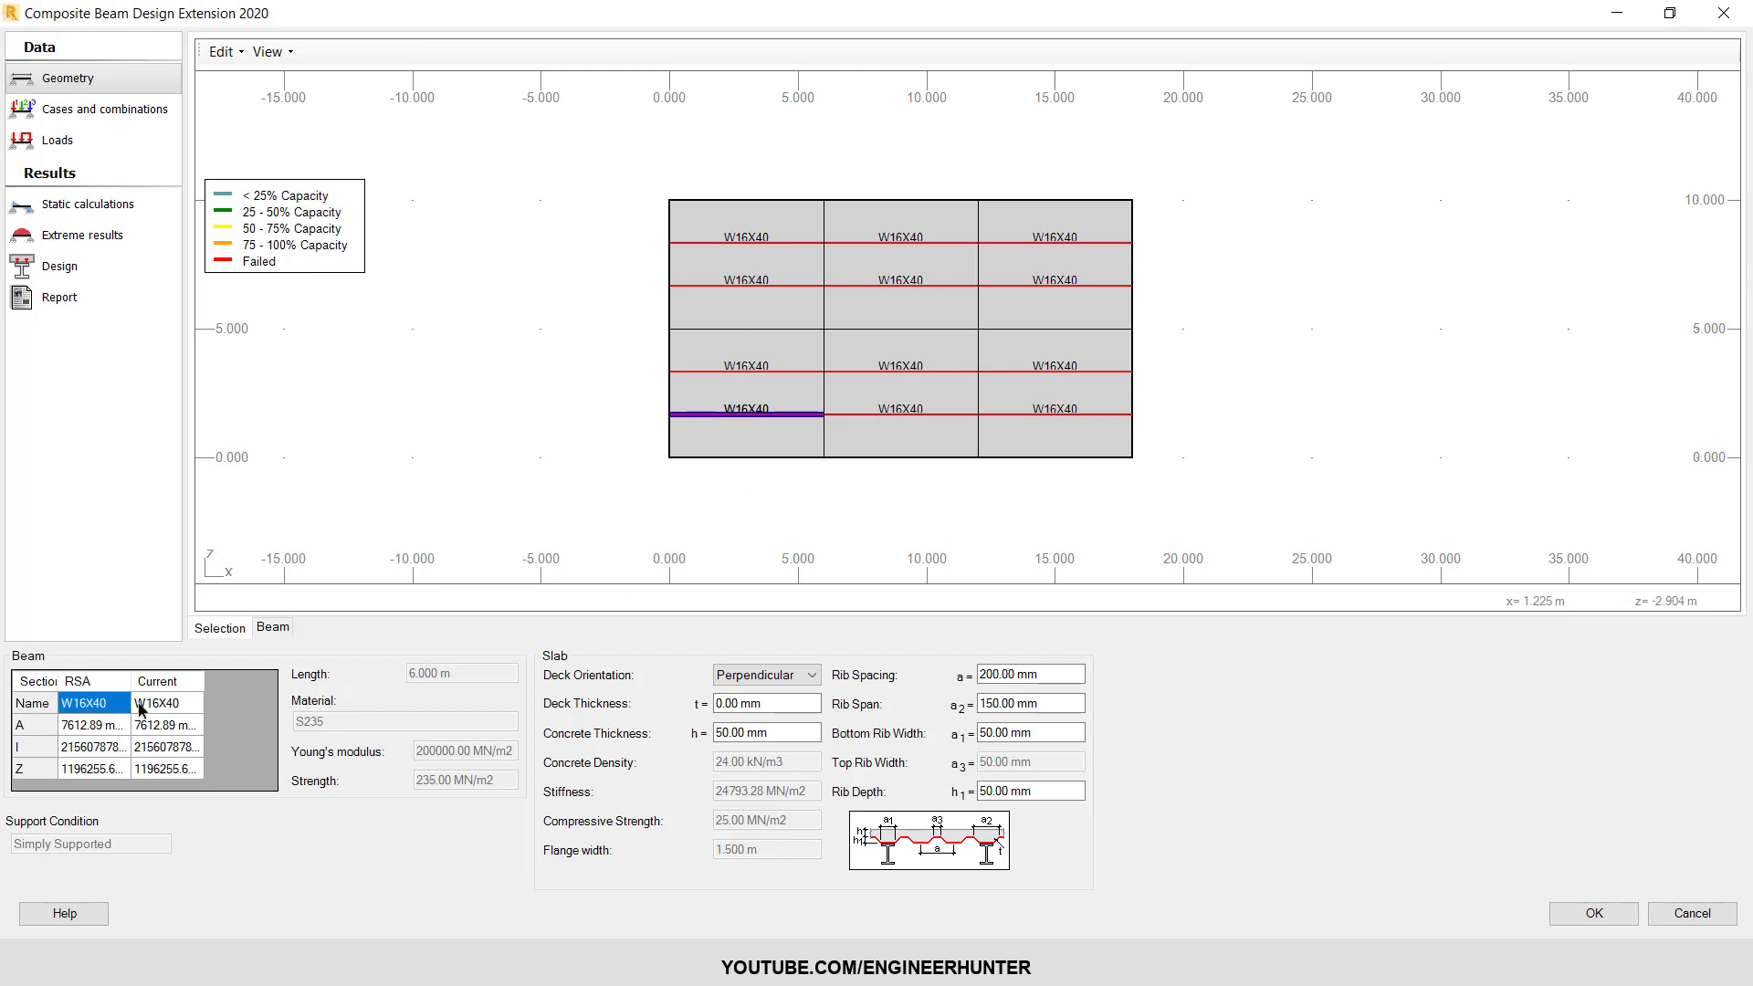
pyautogui.click(141, 705)
pyautogui.moveTo(57, 681); pyautogui.dragTo(88, 681)
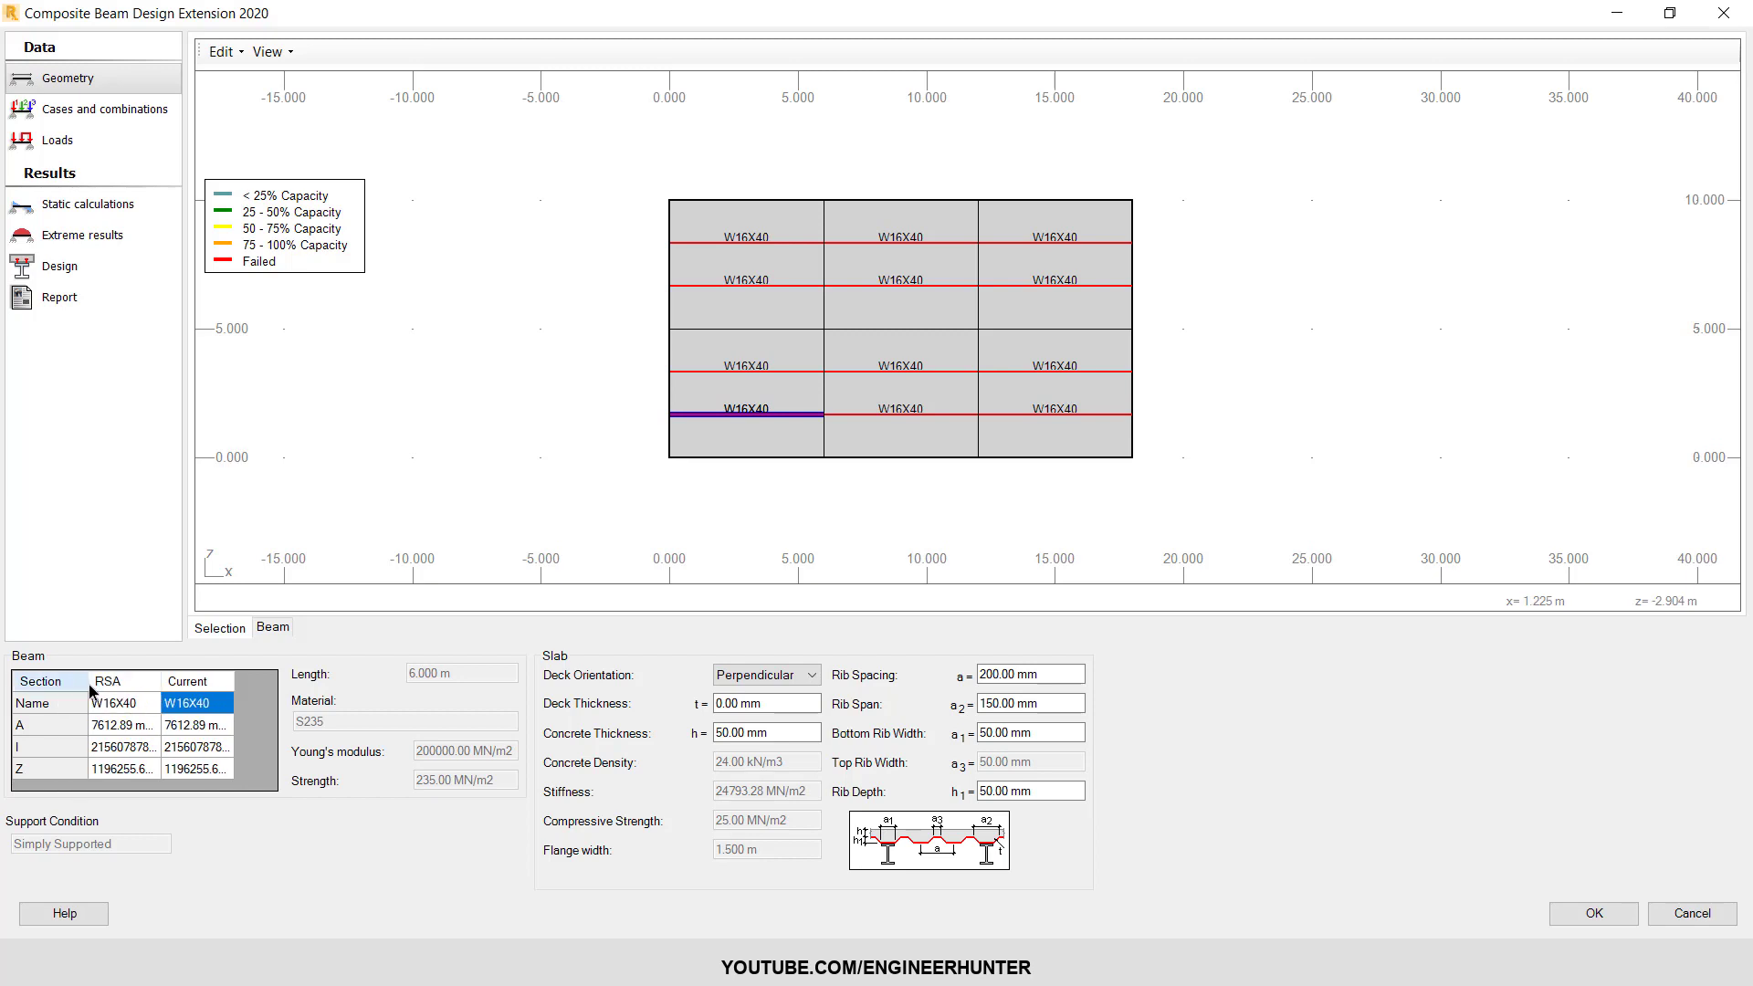
pyautogui.click(94, 704)
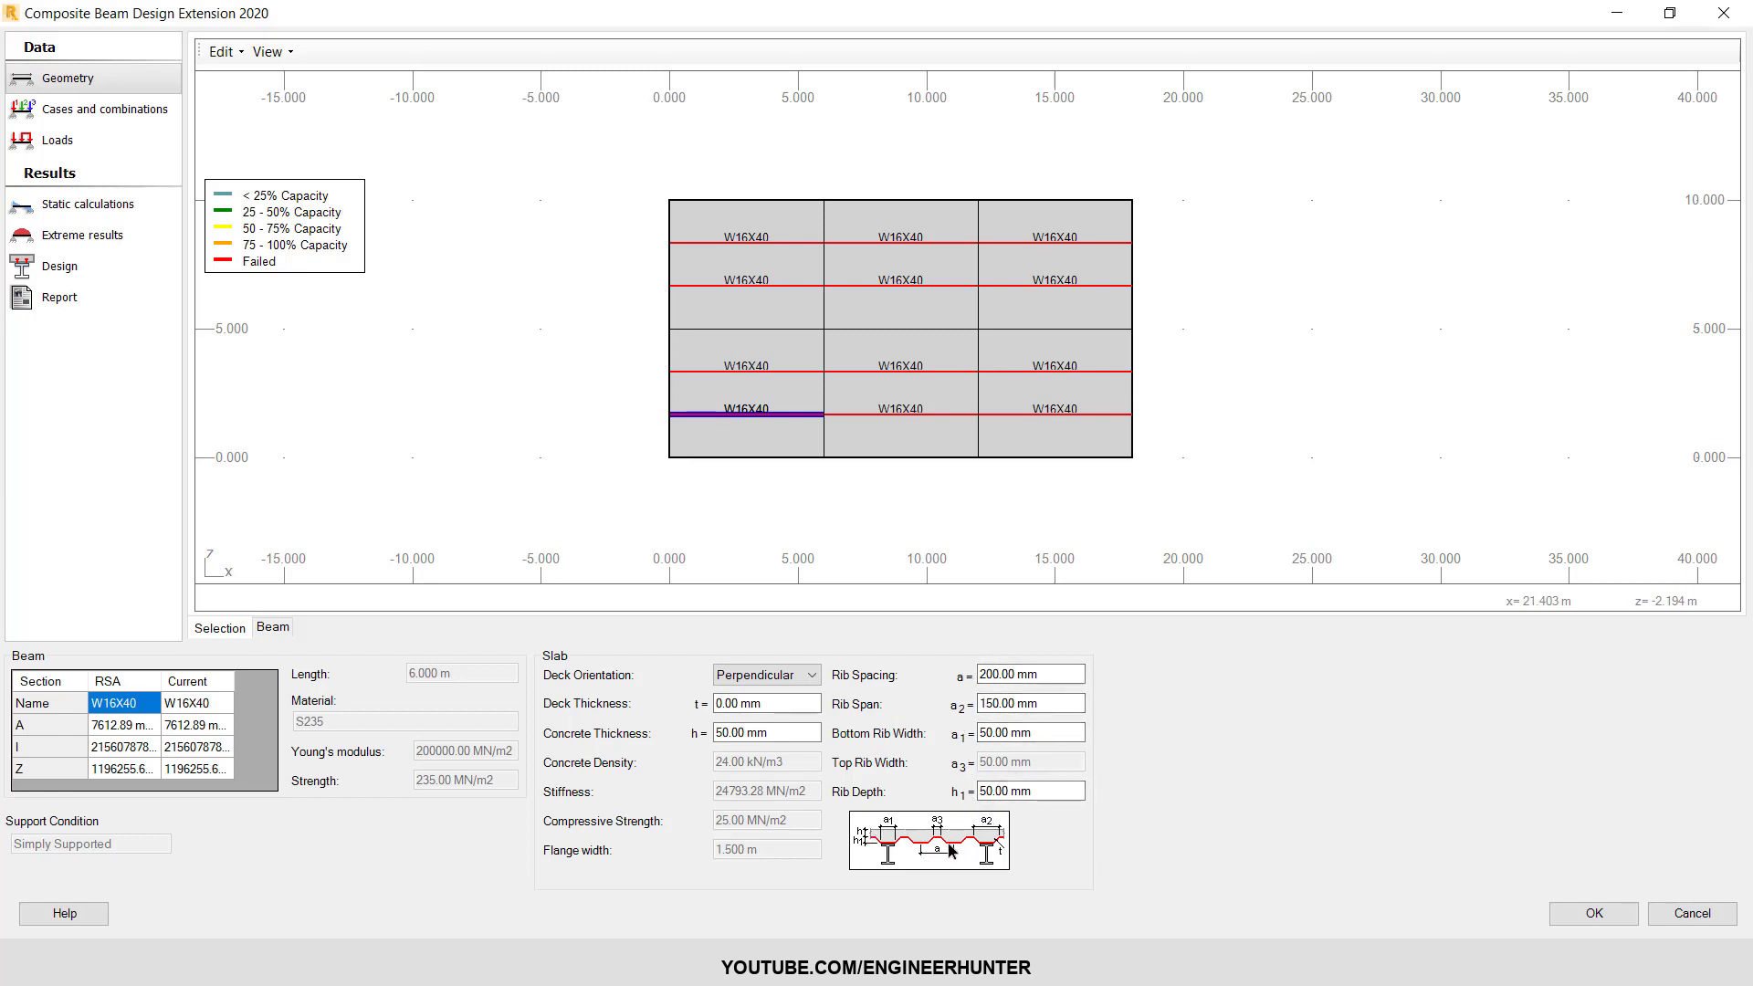
# - Keep the deck orientation Perpendicular and change the deck thickness to 1.00 mm
pyautogui.click(749, 675)
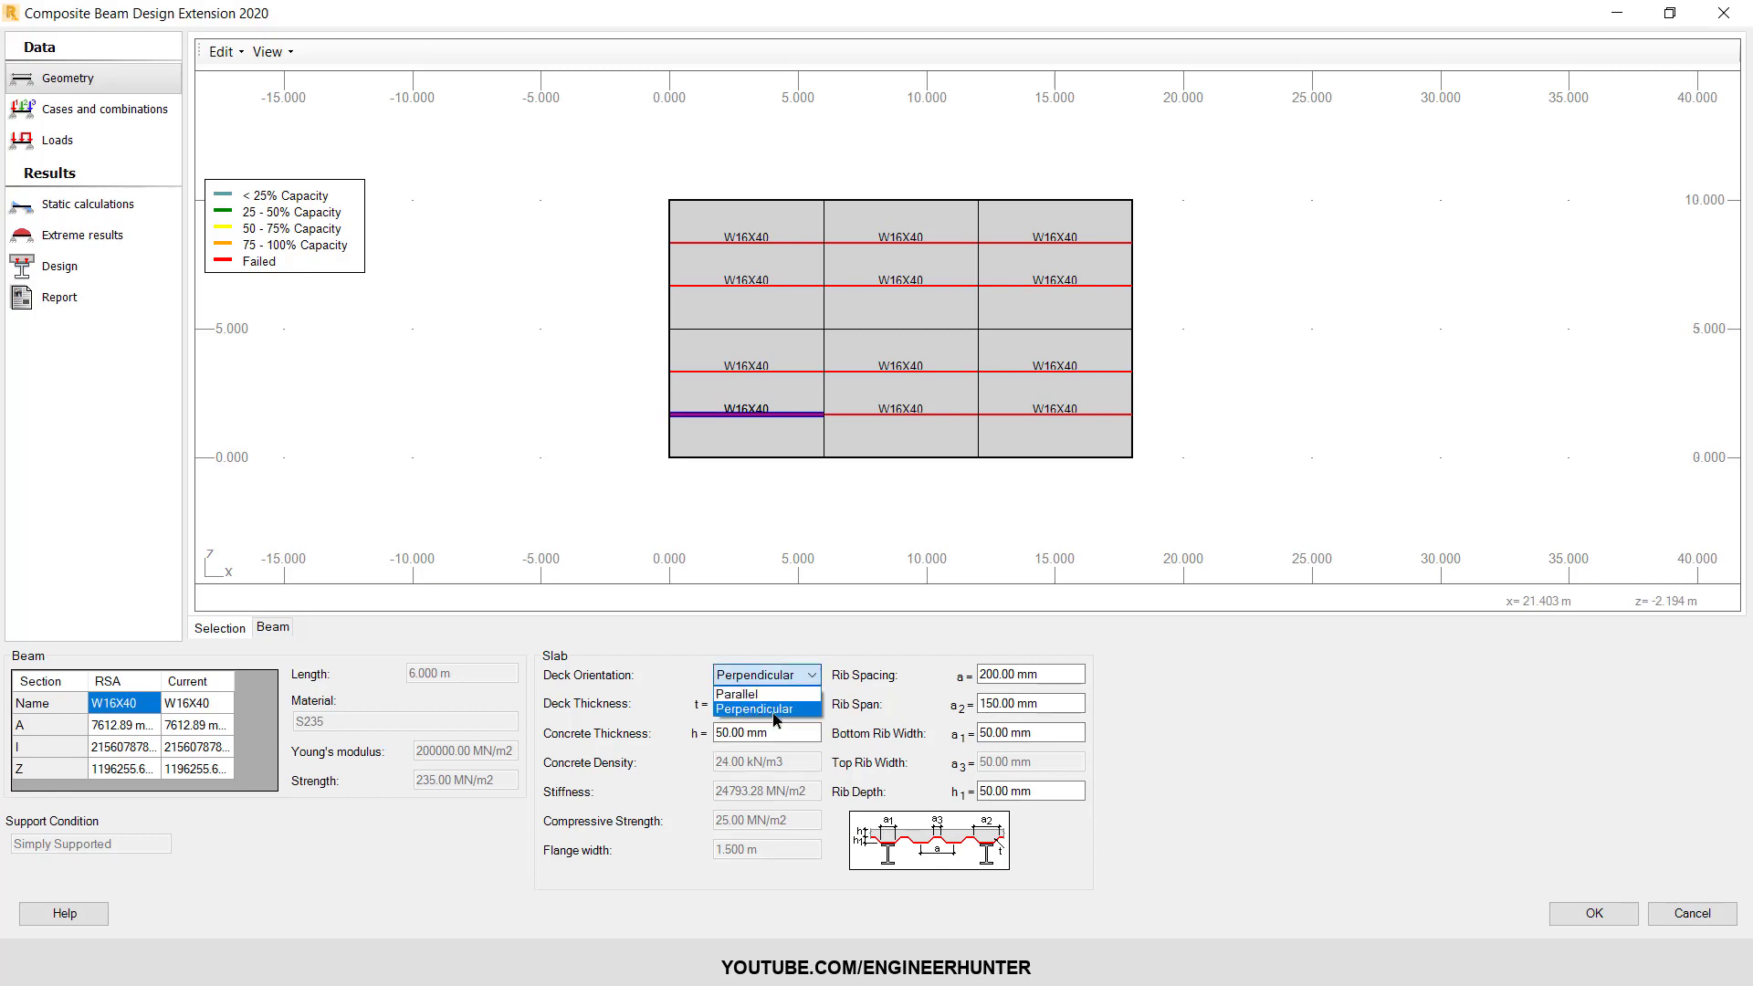
pyautogui.click(863, 677)
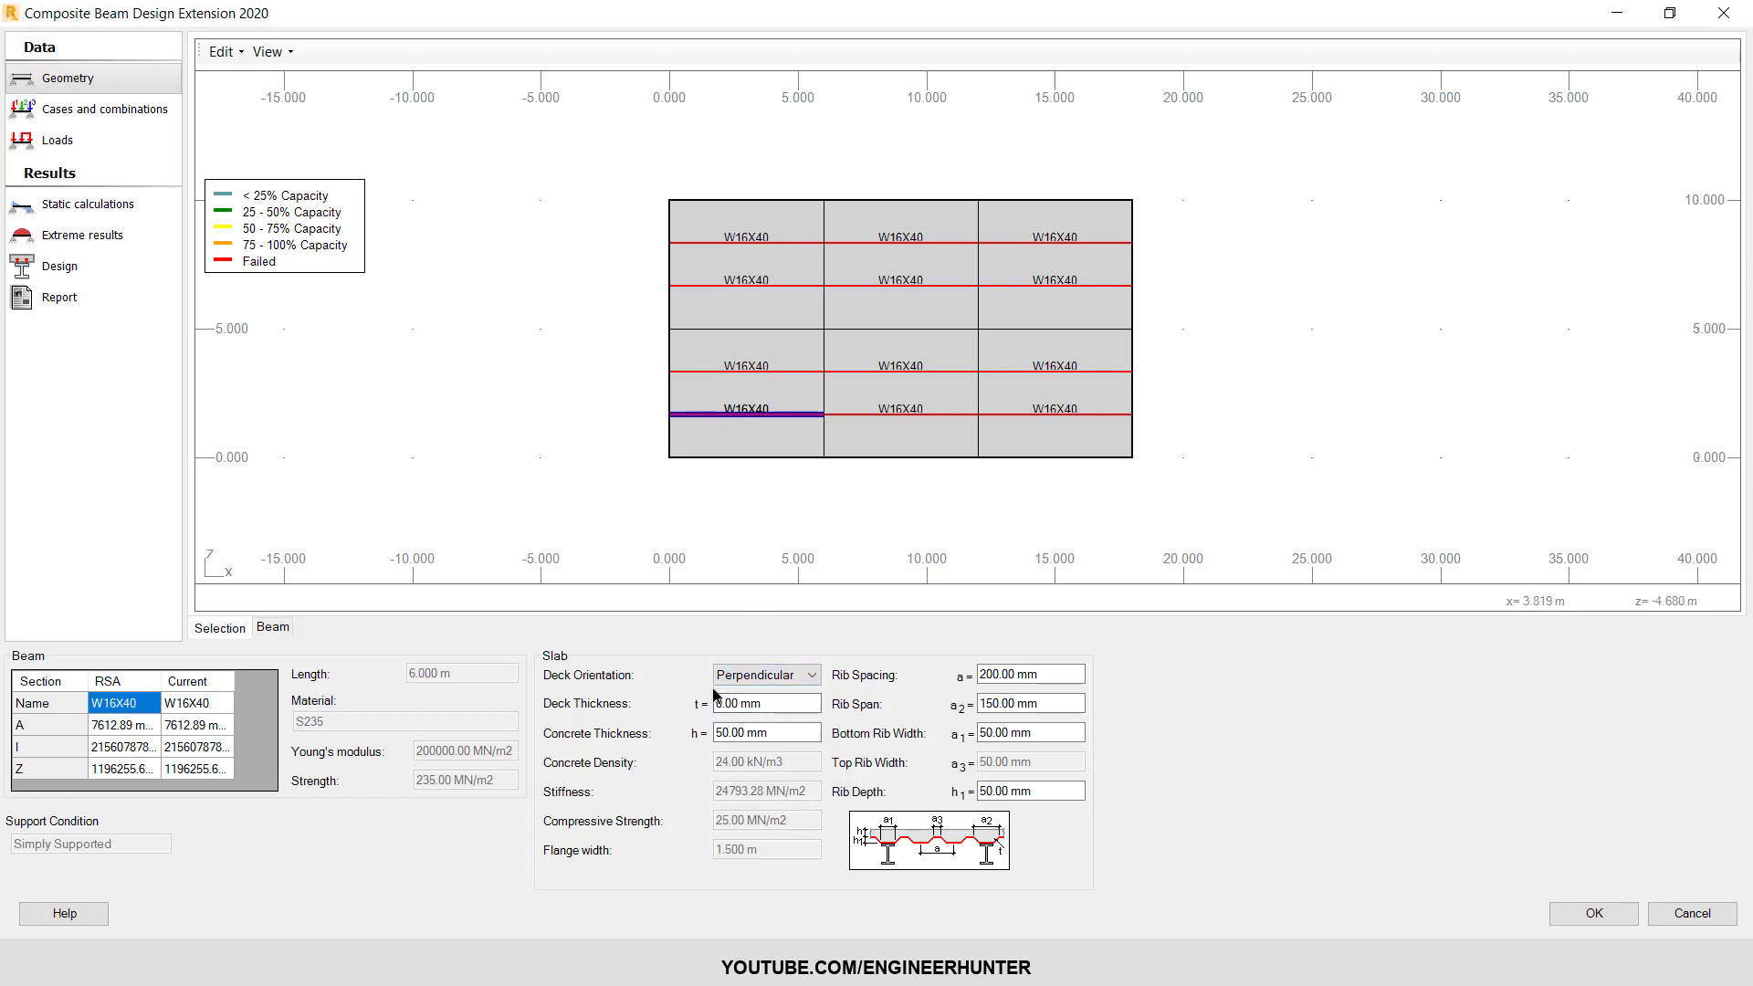
pyautogui.click(748, 702)
pyautogui.doubleClick(772, 705)
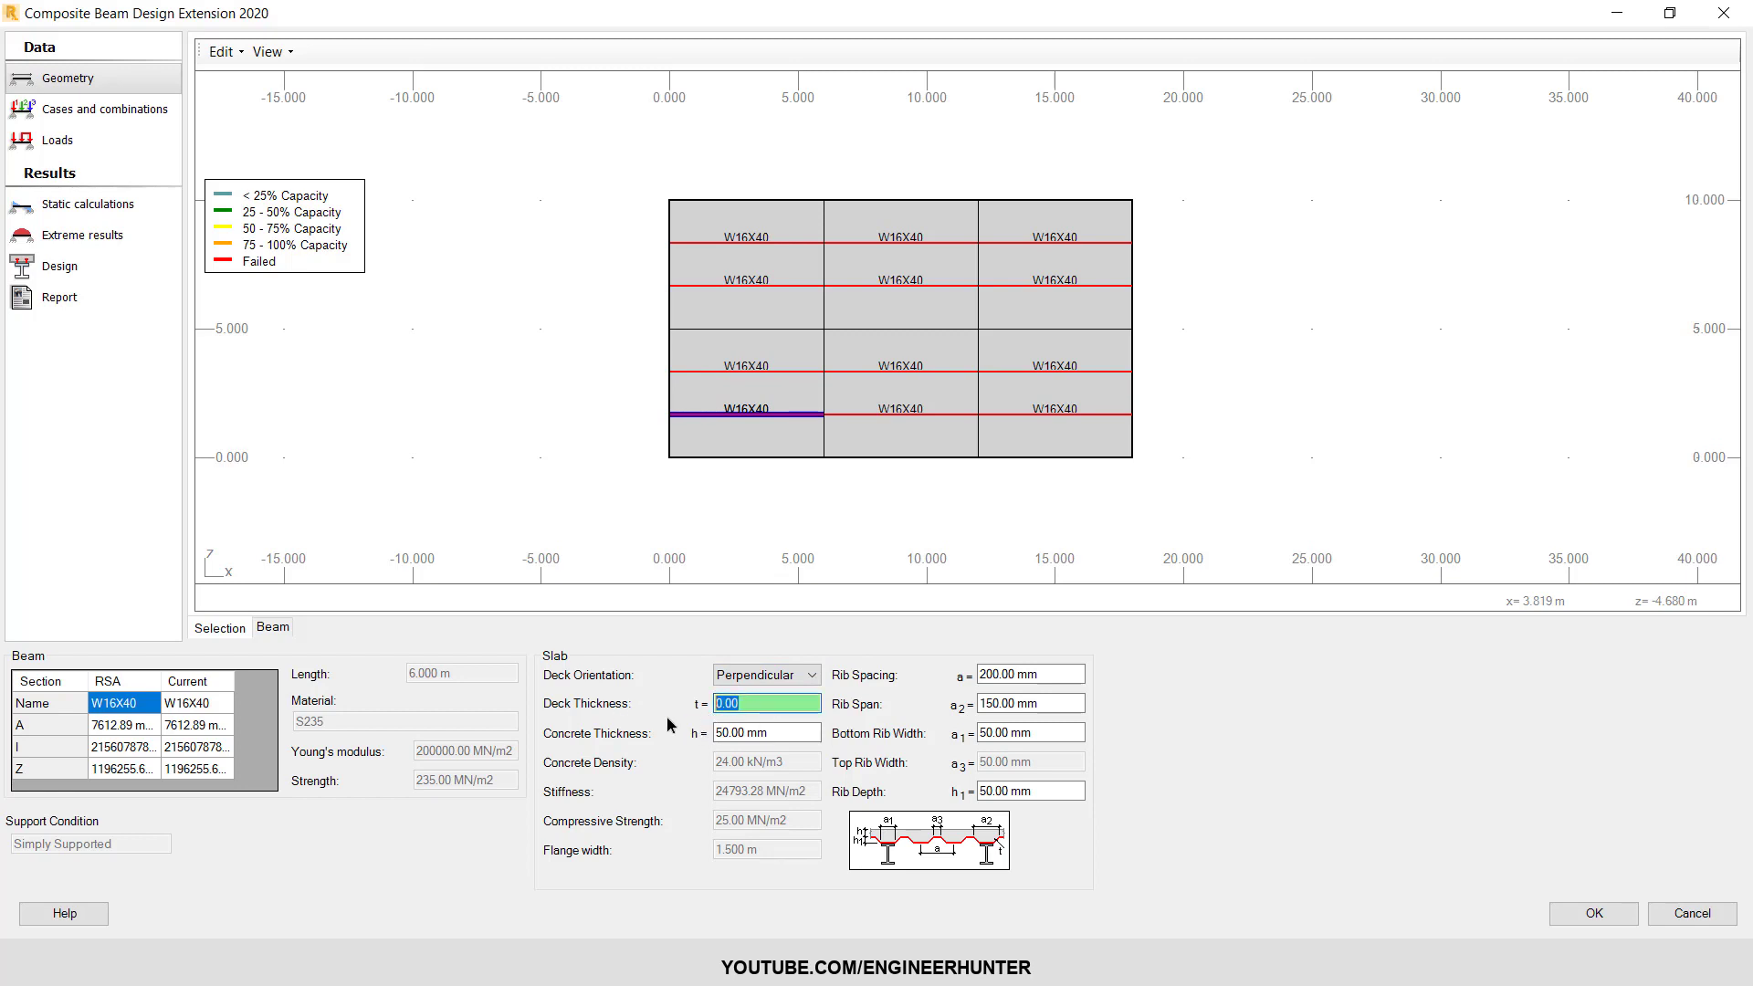
pyautogui.write('1')
pyautogui.doubleClick(771, 731)
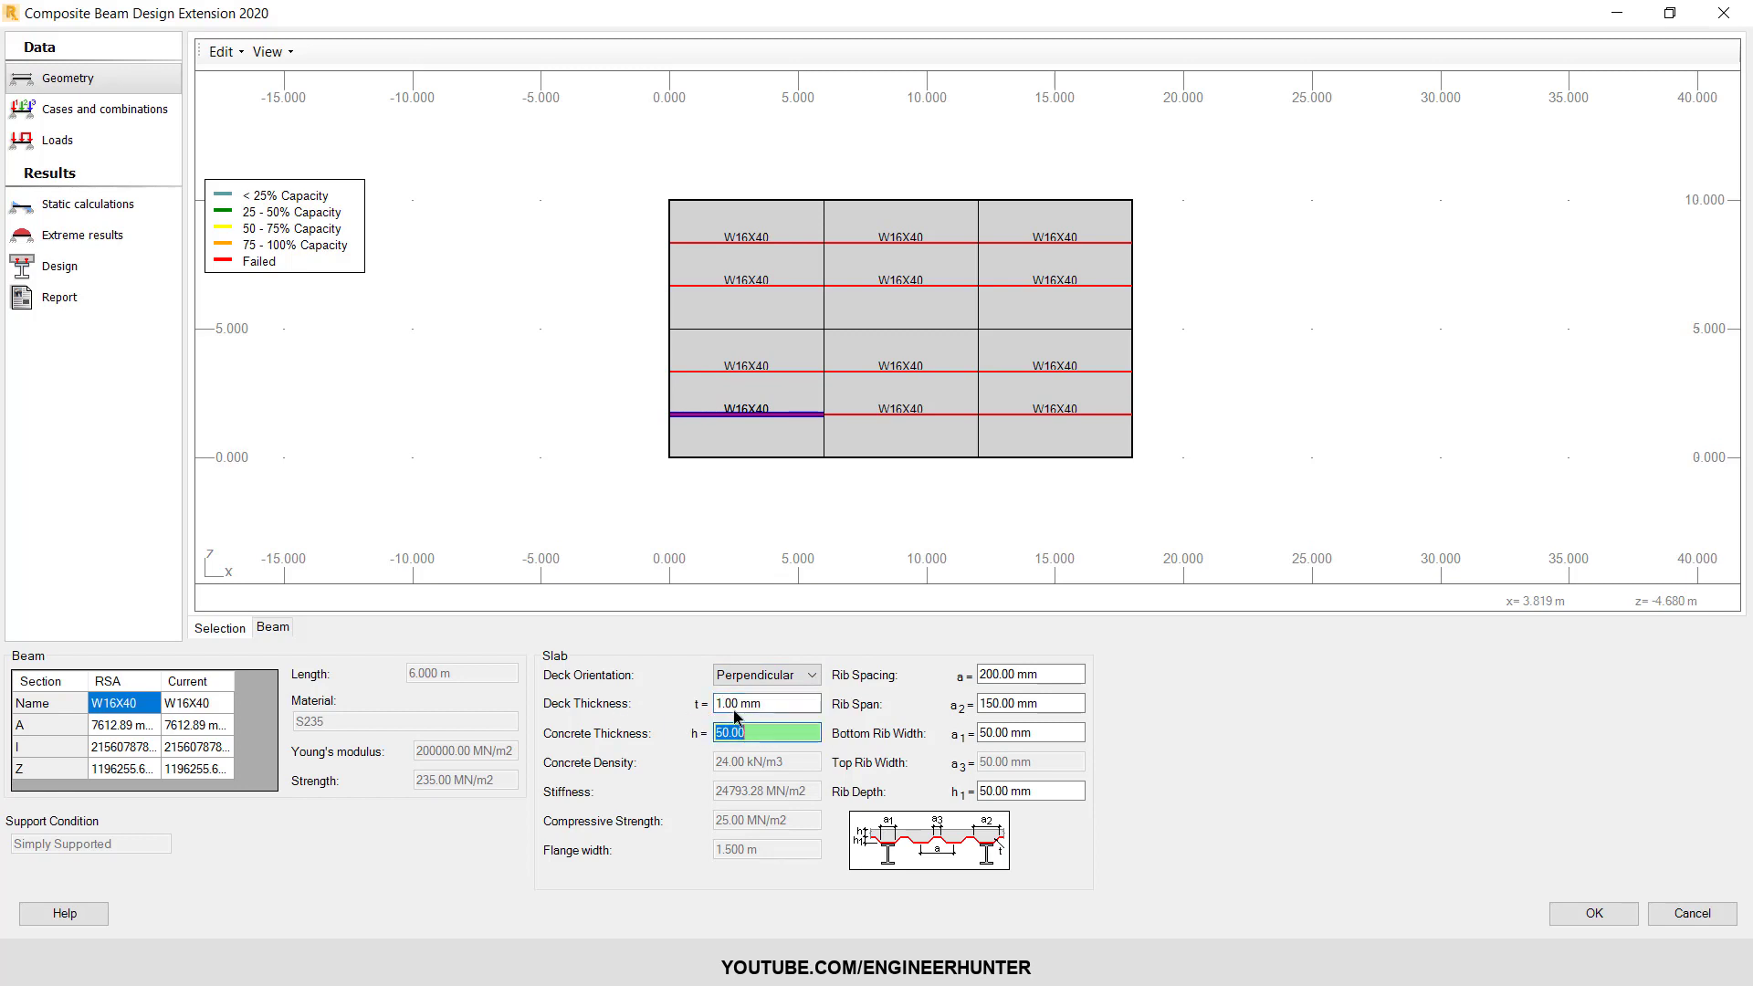
pyautogui.click(134, 109)
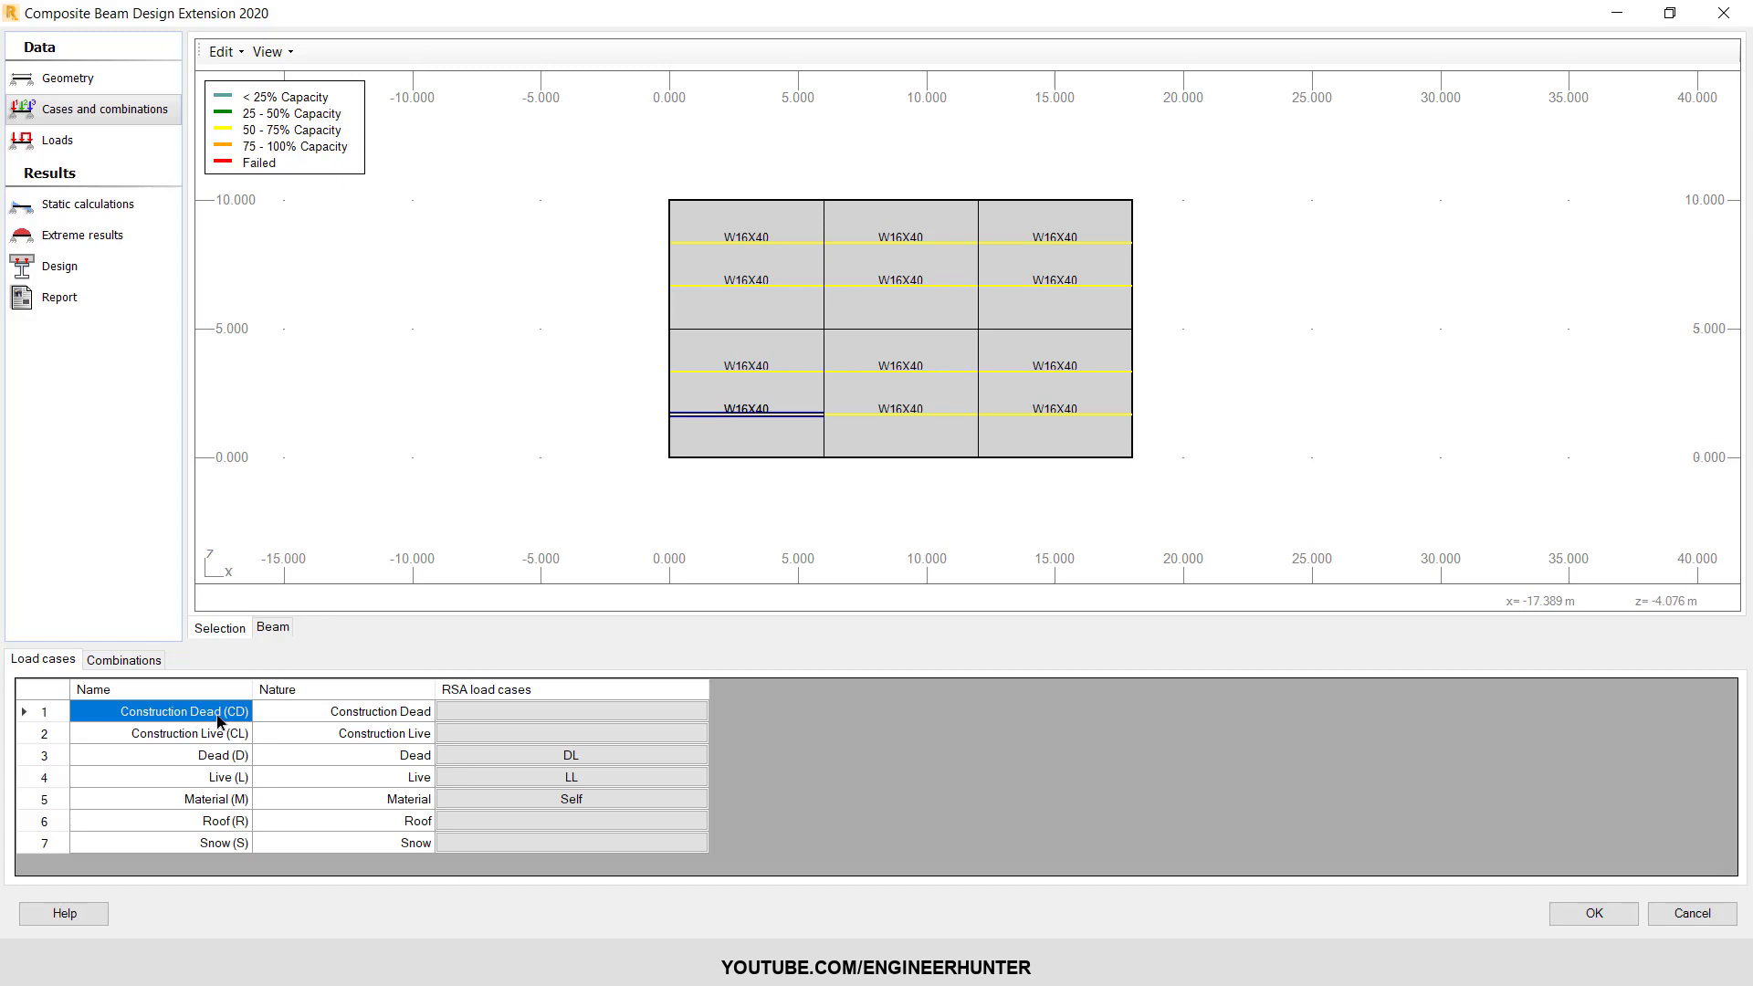
# - Review the CL, D and M load cases and the eight combinations, then select the construction case rows
pyautogui.click(184, 735)
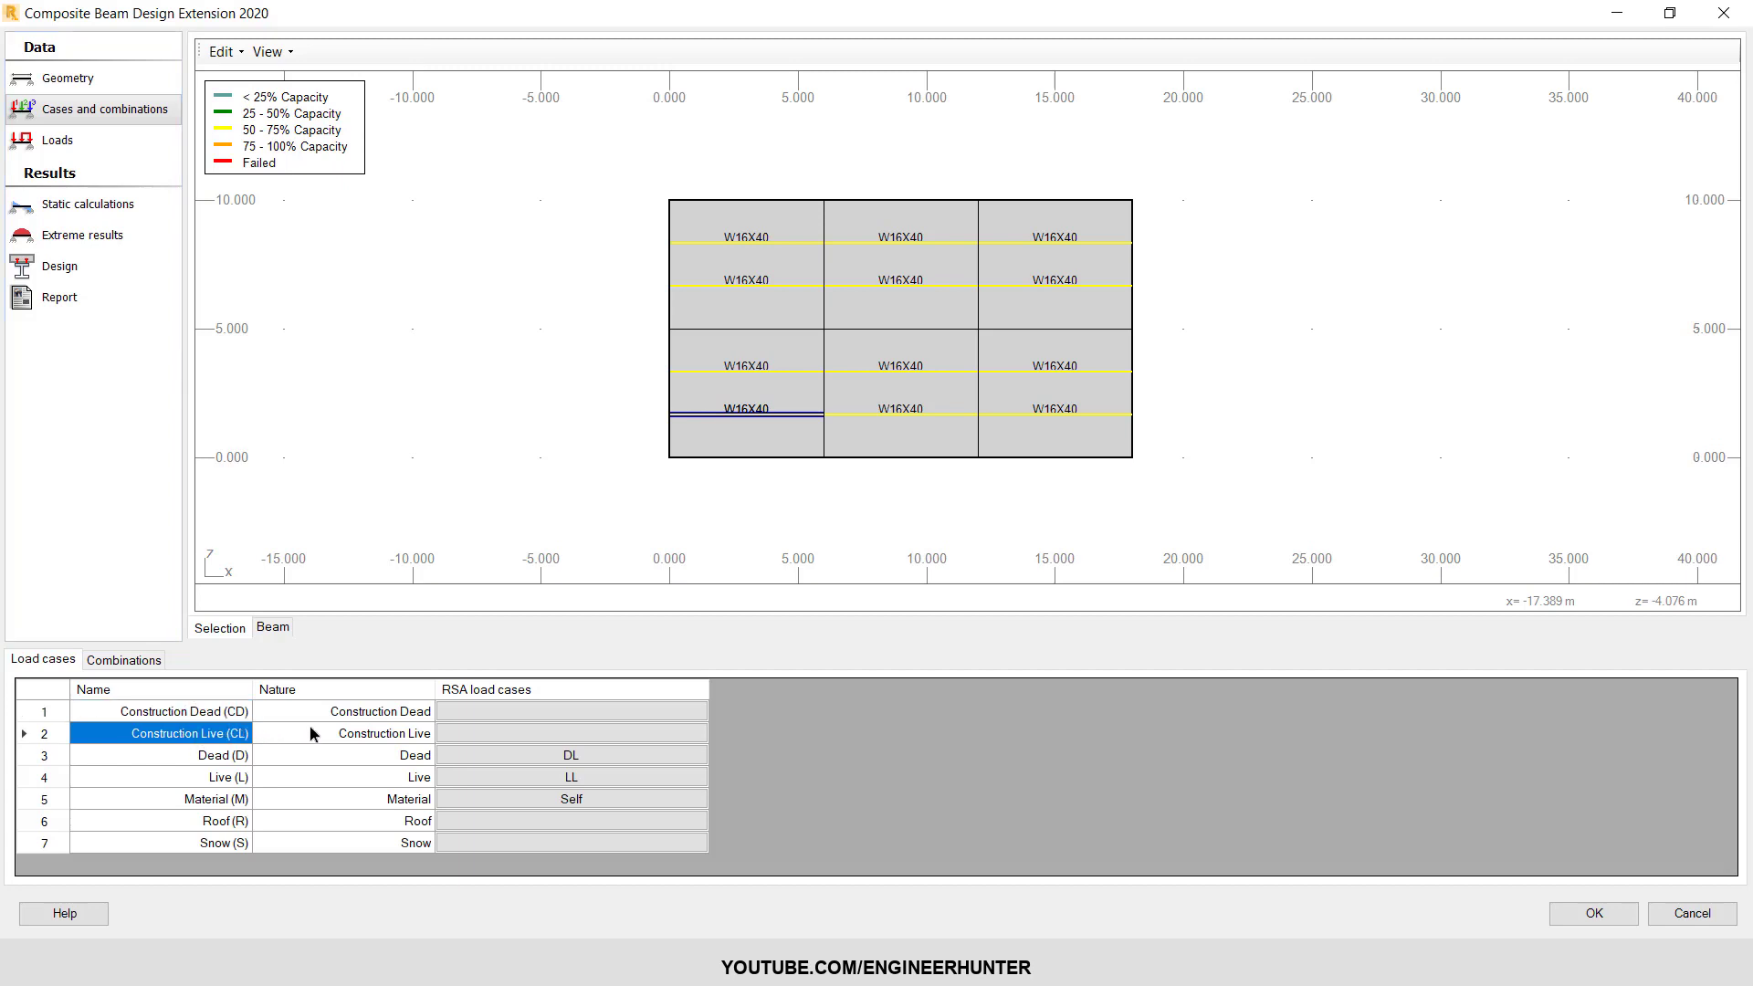
pyautogui.click(225, 761)
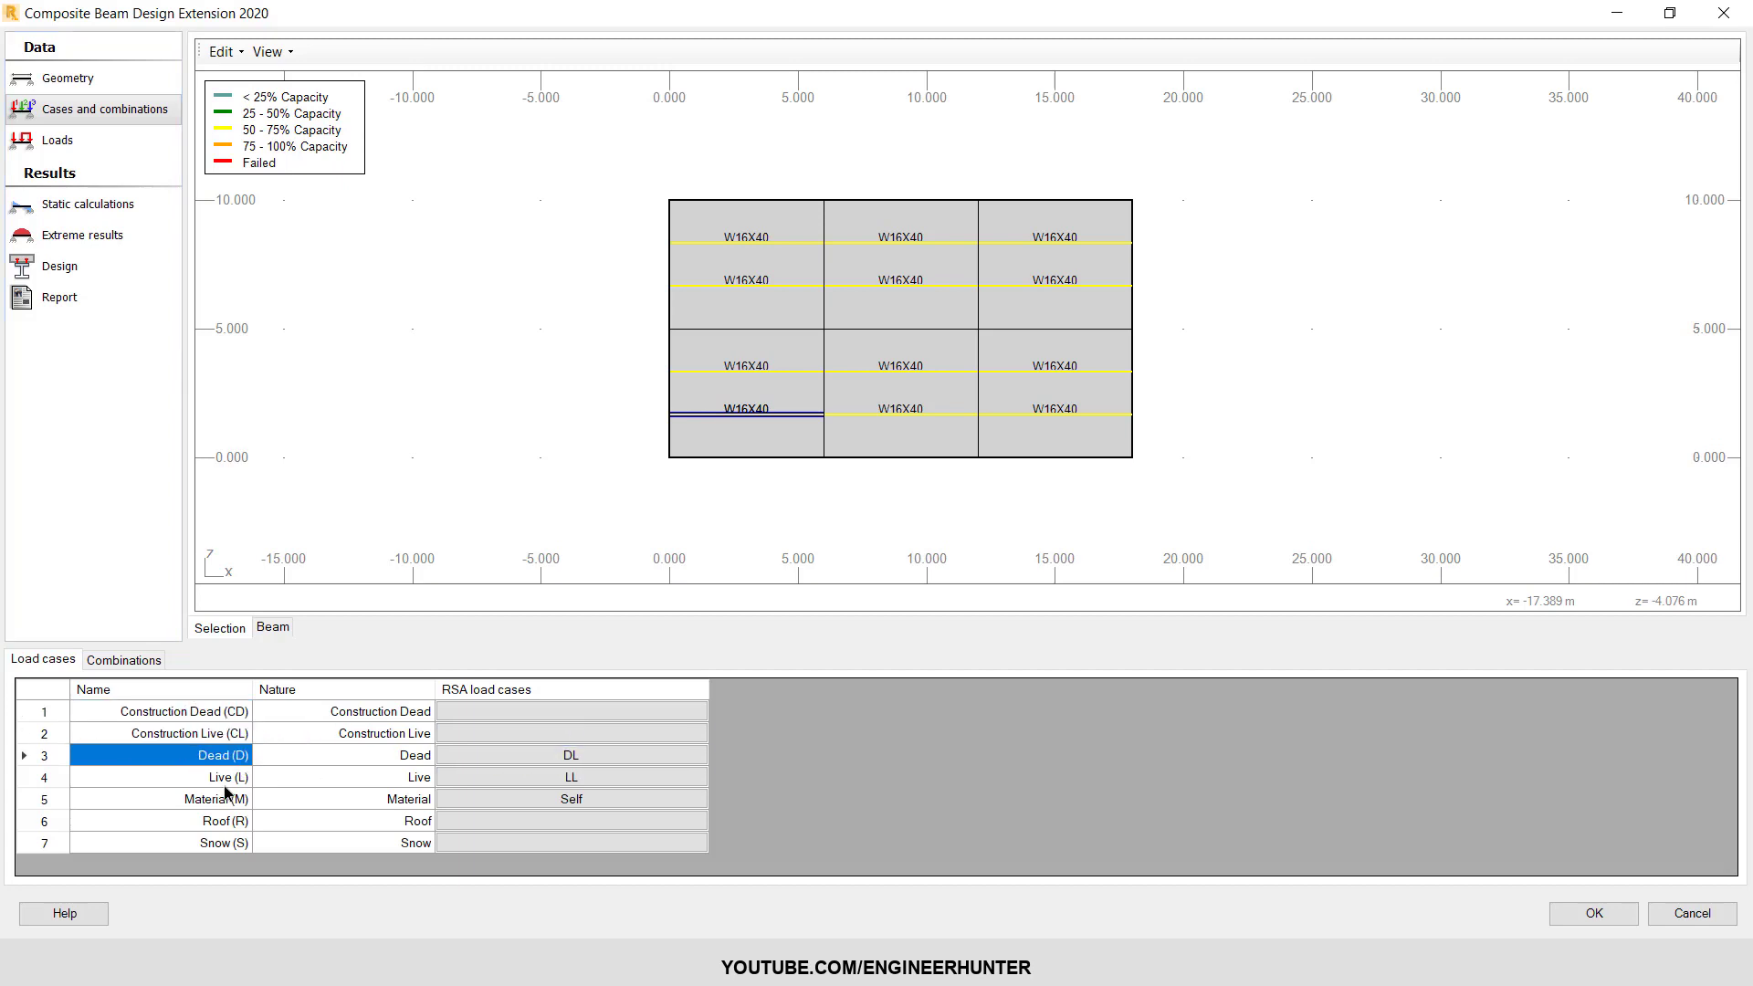
pyautogui.click(225, 783)
pyautogui.click(220, 804)
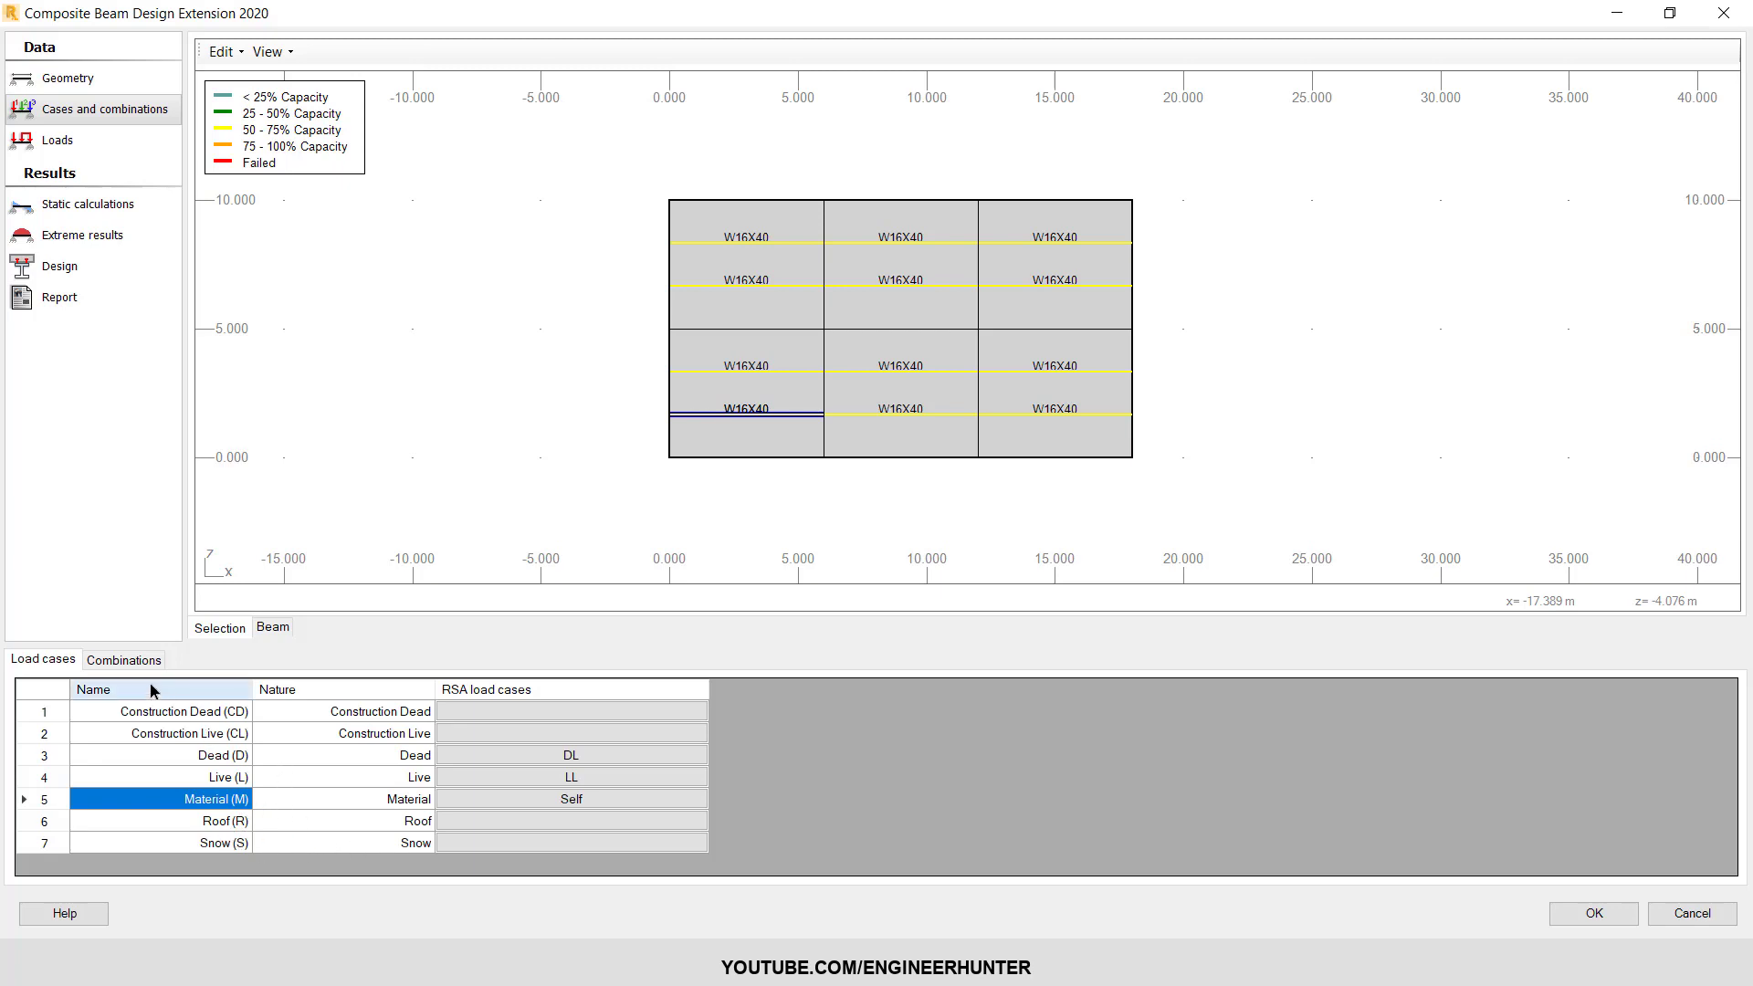
pyautogui.click(123, 659)
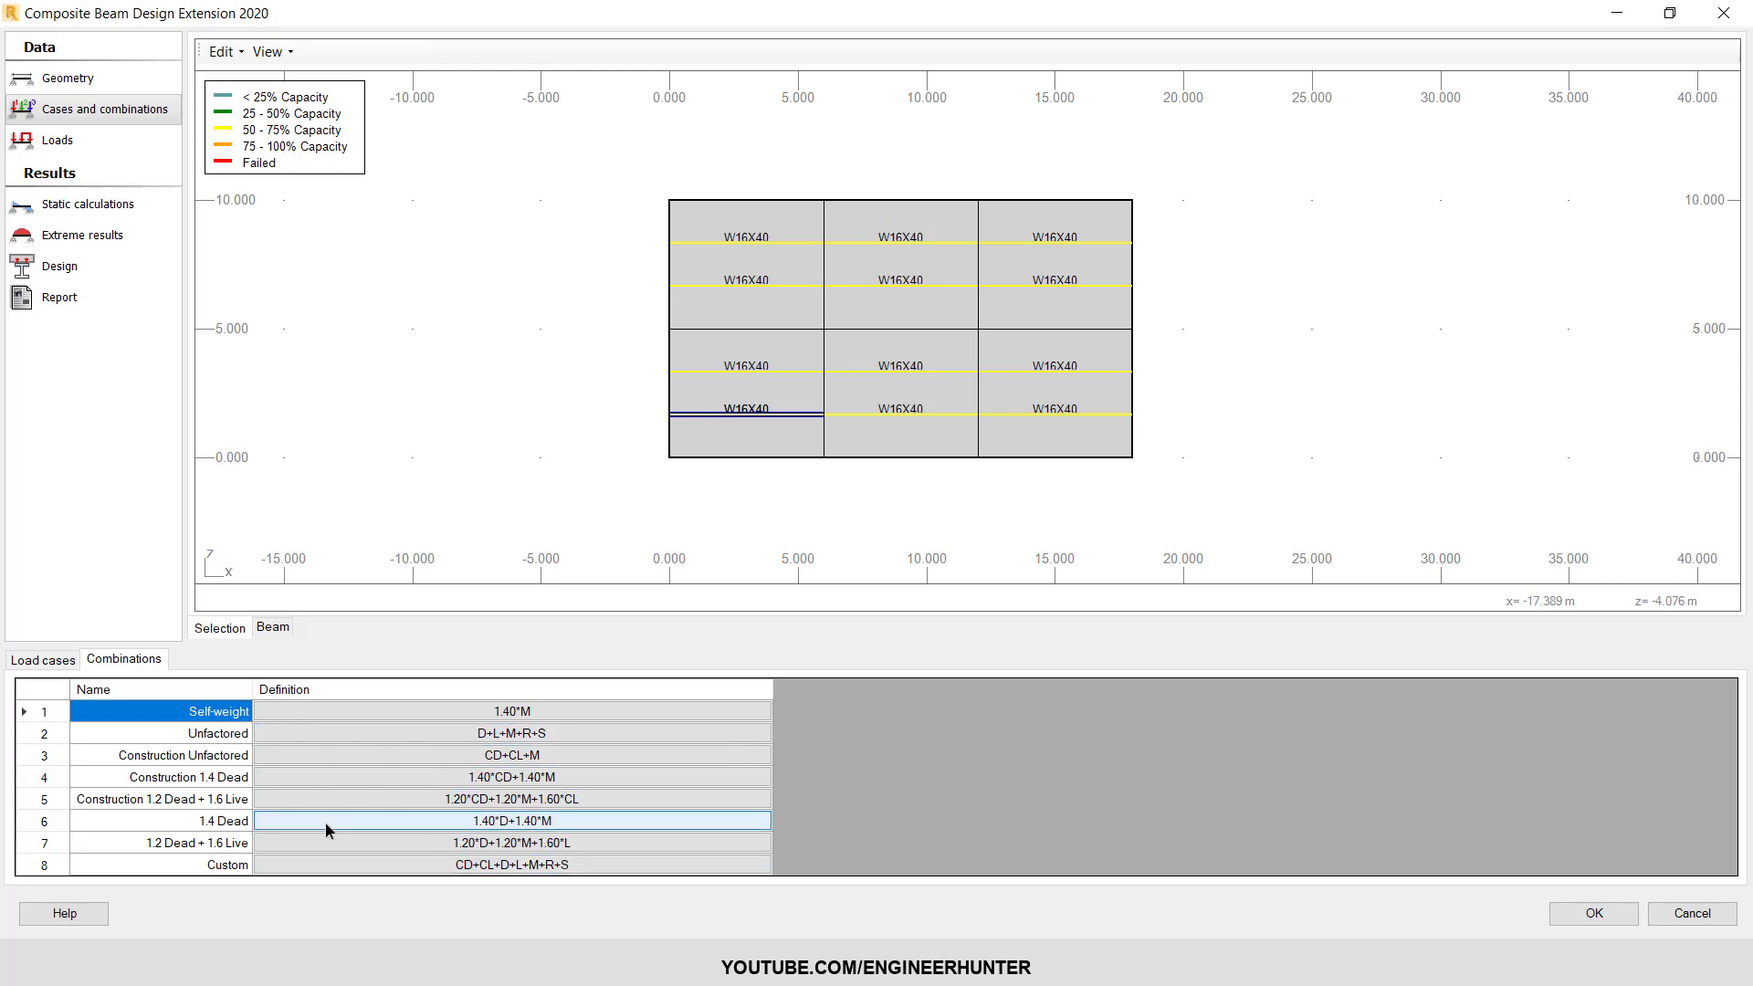
pyautogui.click(54, 660)
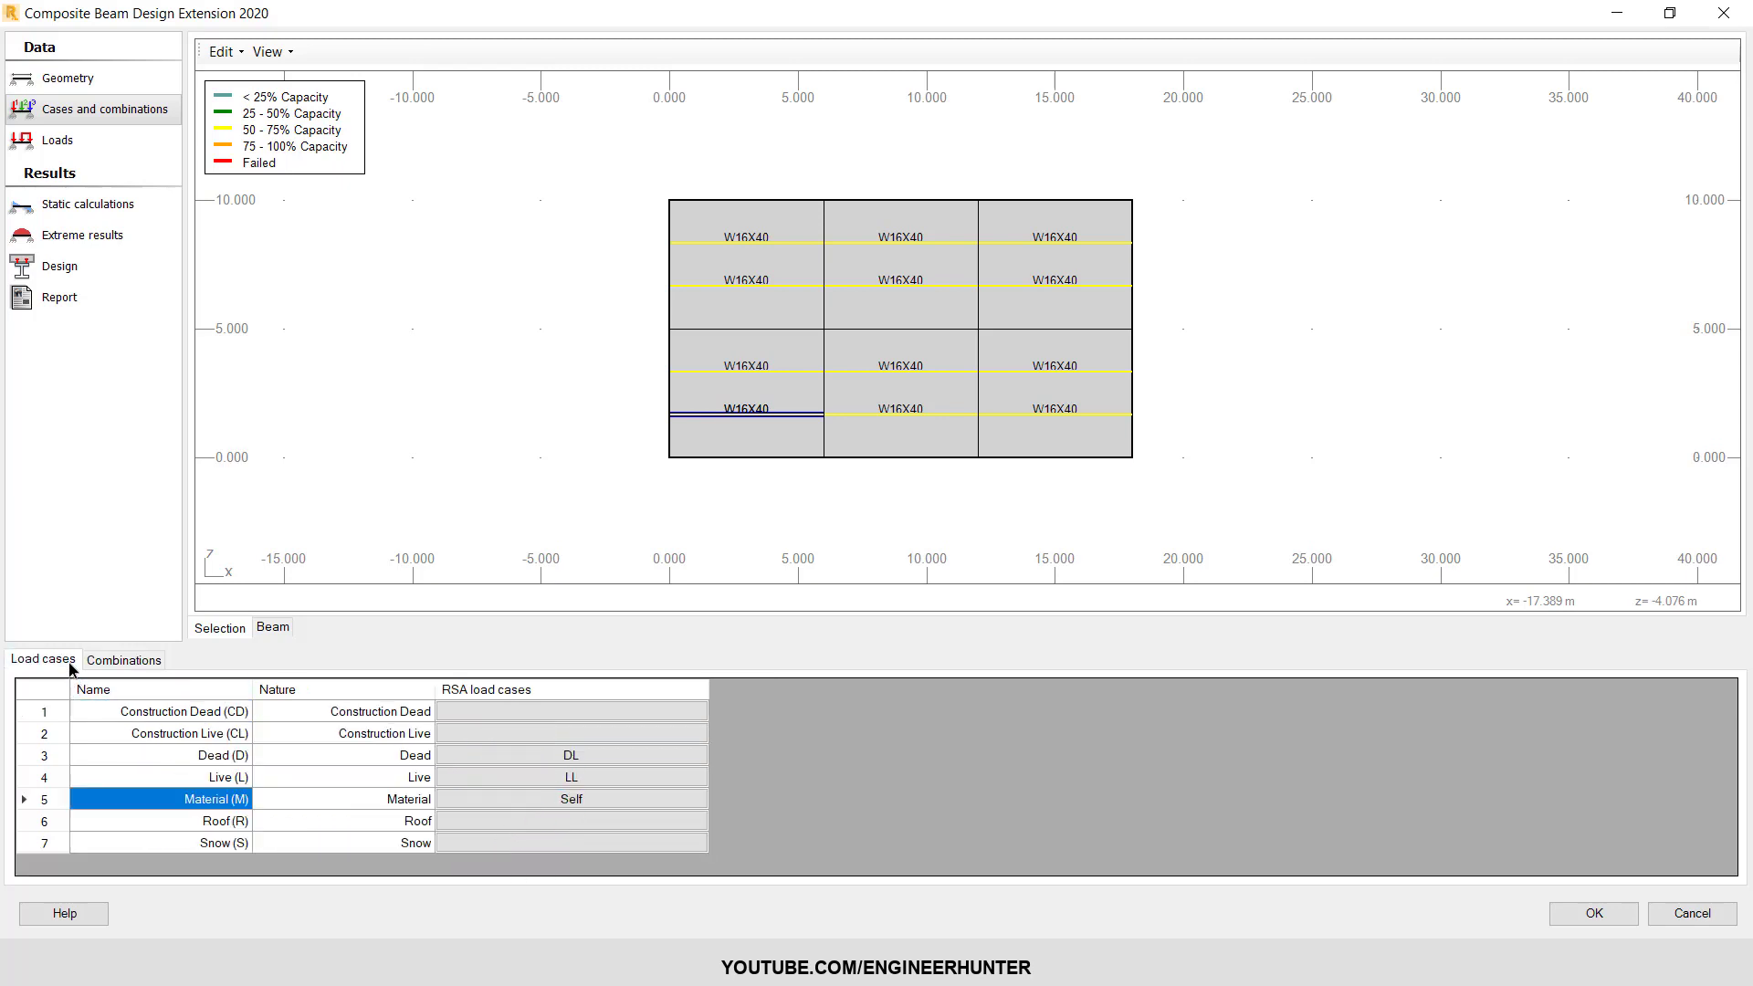
pyautogui.click(244, 730)
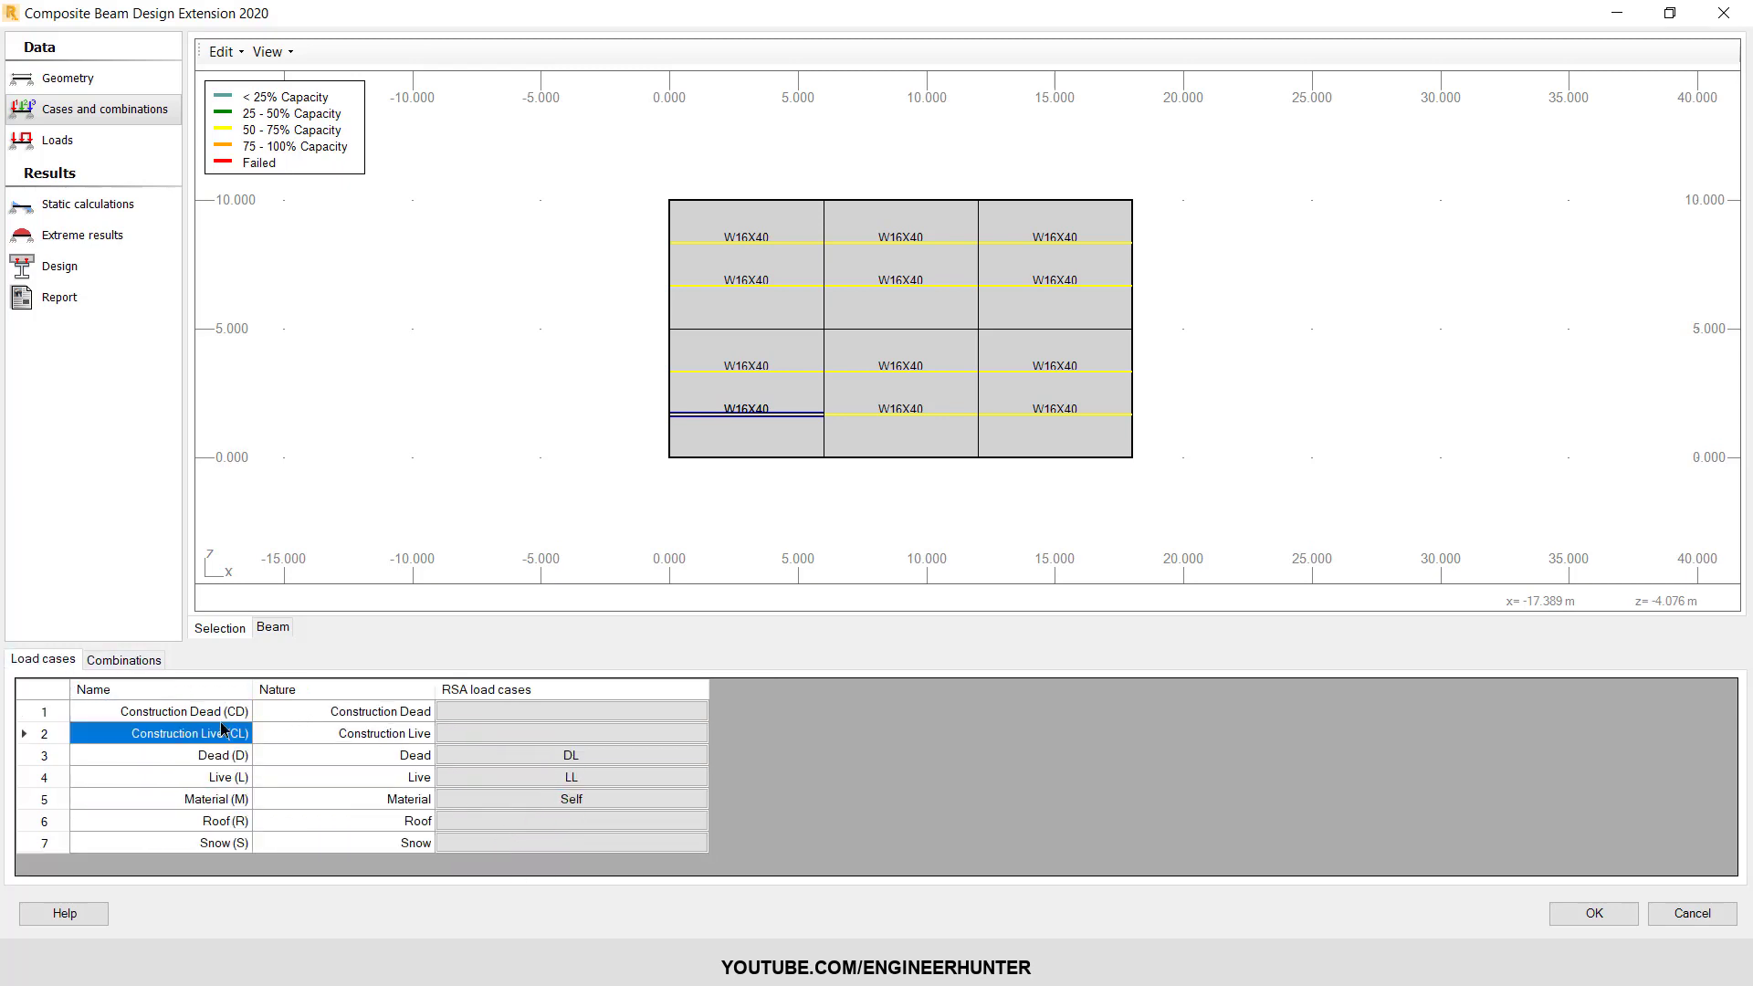
pyautogui.click(219, 713)
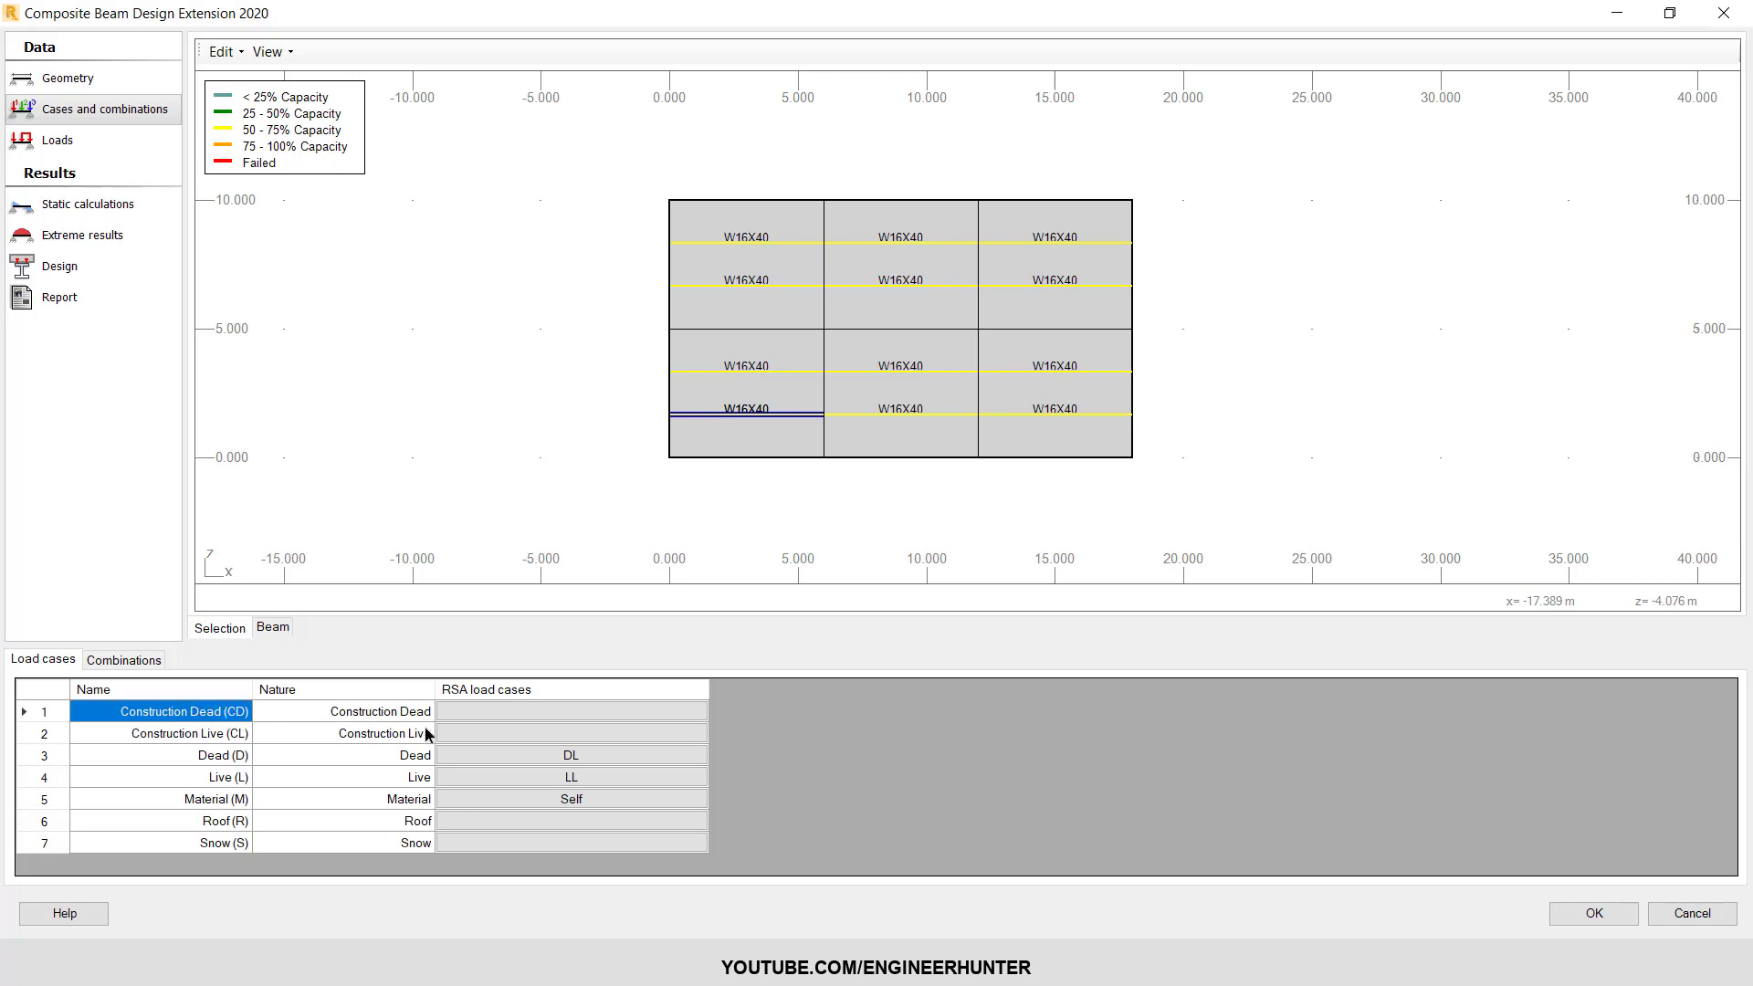
pyautogui.click(155, 735)
# - Try assigning LL to Construction Live, then clear it so Construction Live stays unassigned
pyautogui.click(511, 711)
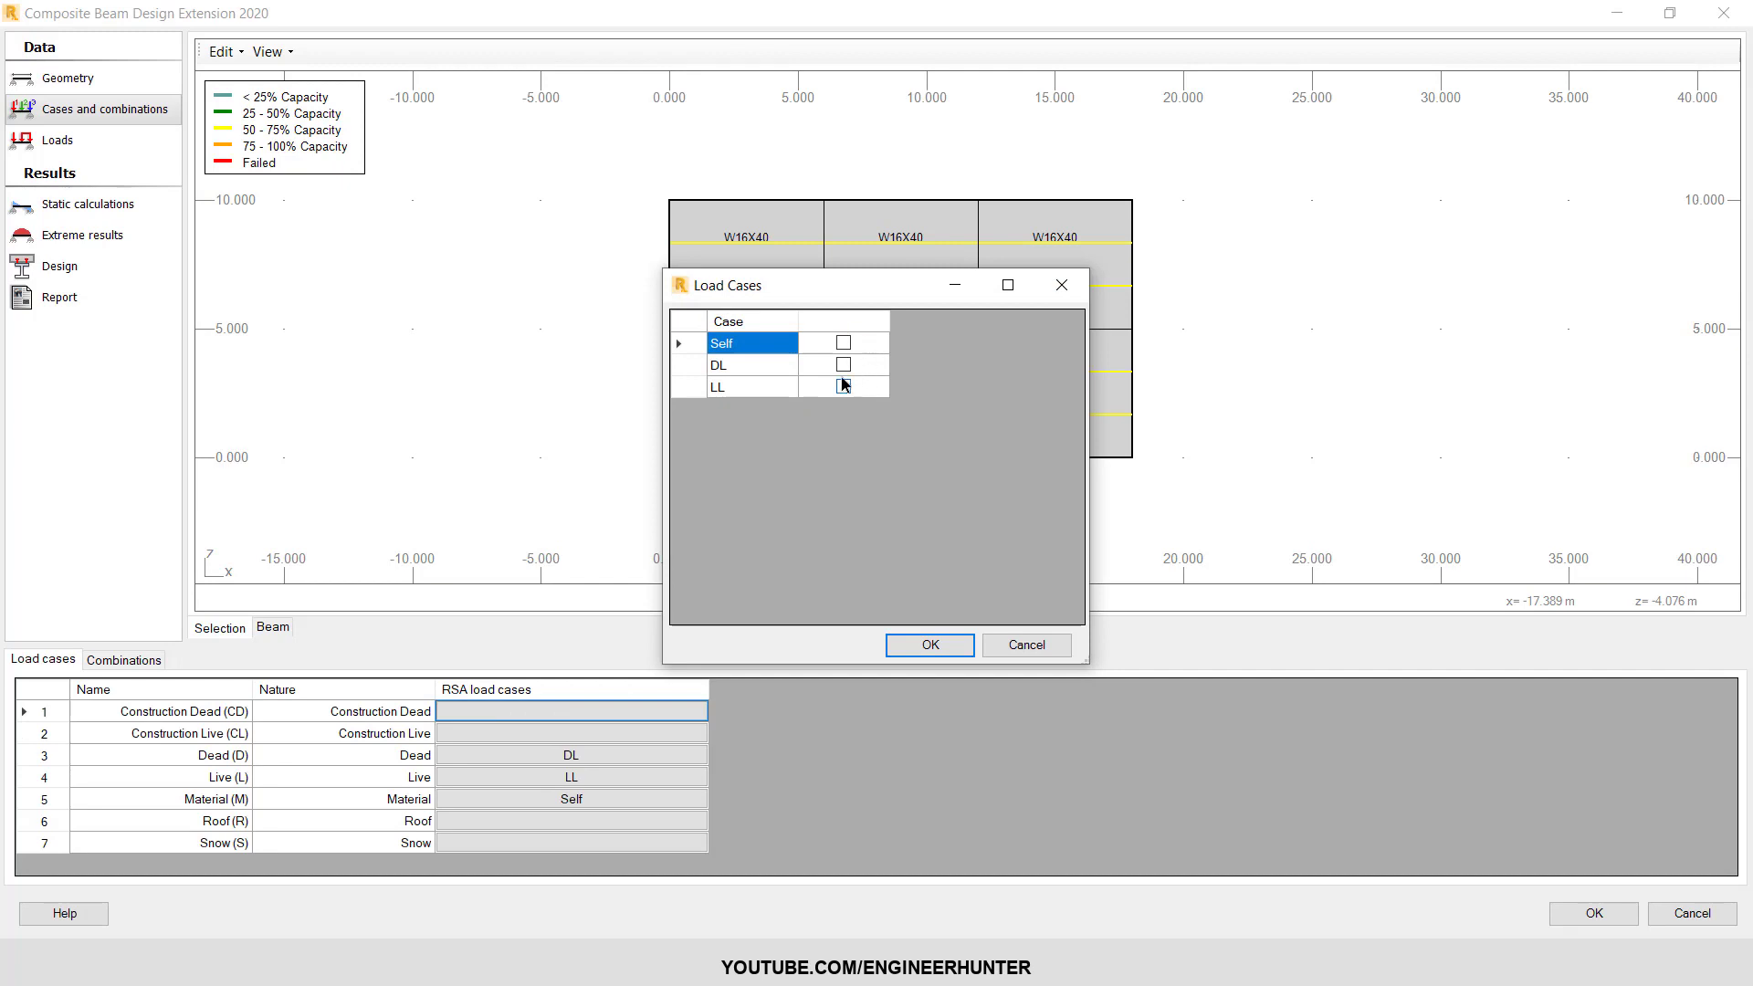
pyautogui.click(1004, 645)
pyautogui.click(573, 731)
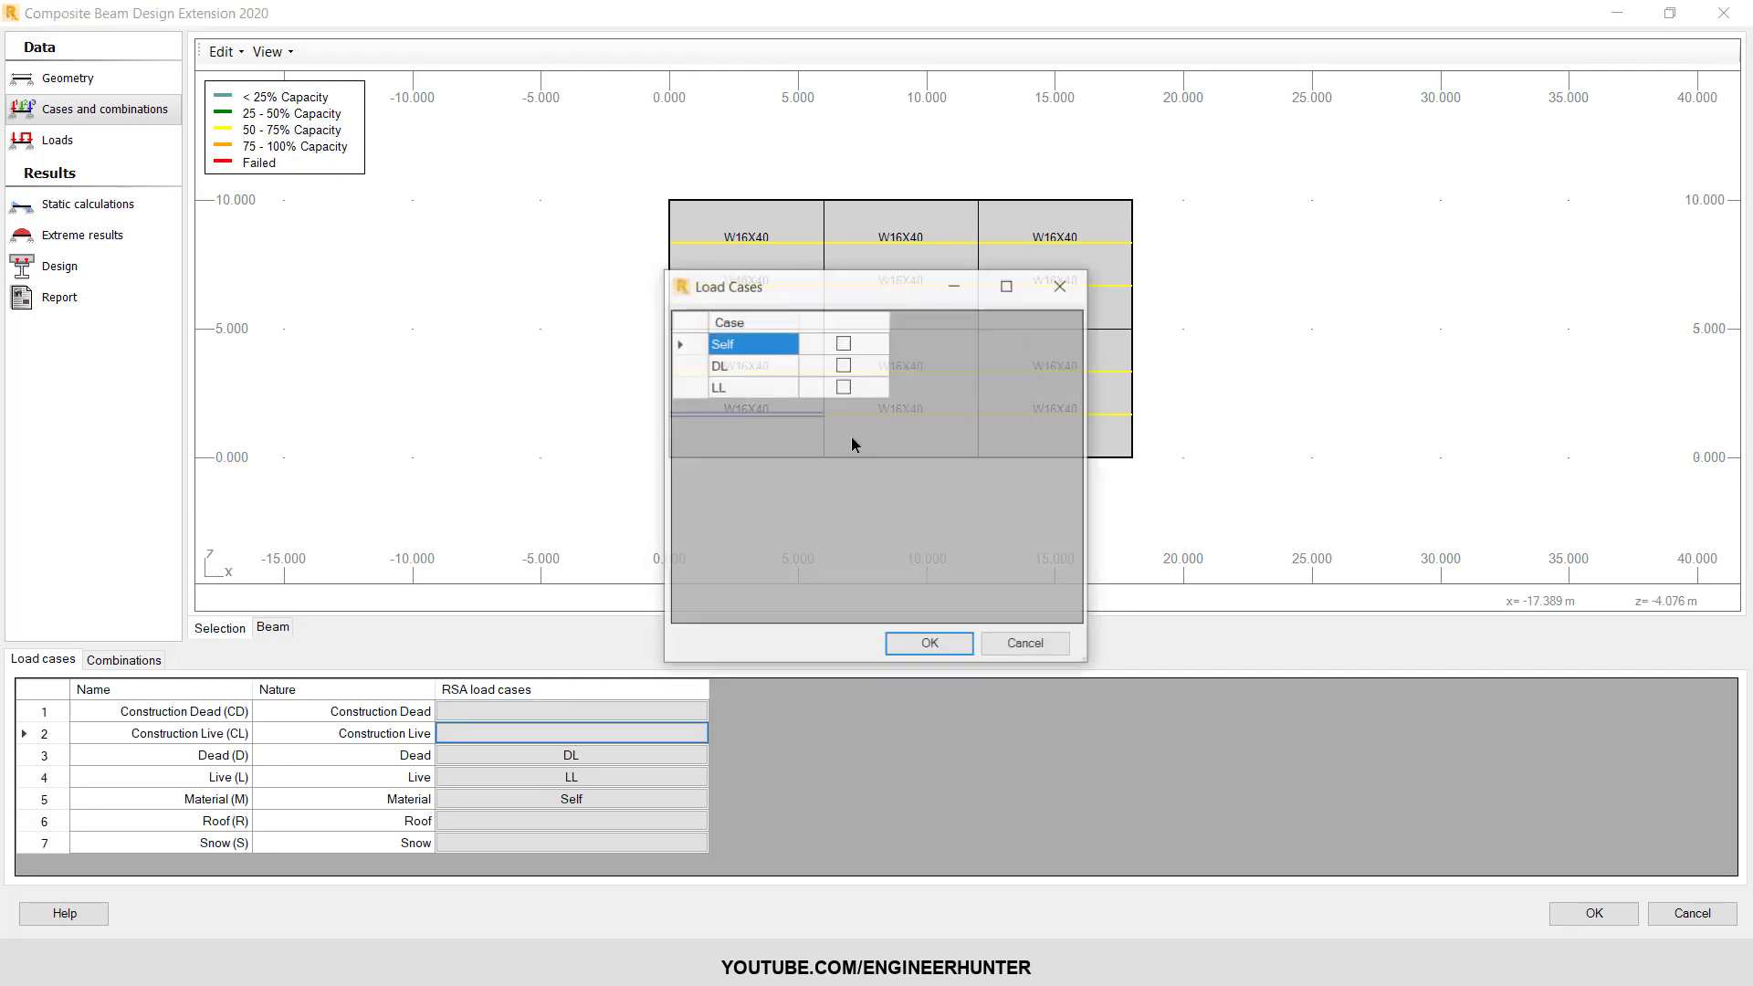
pyautogui.click(843, 386)
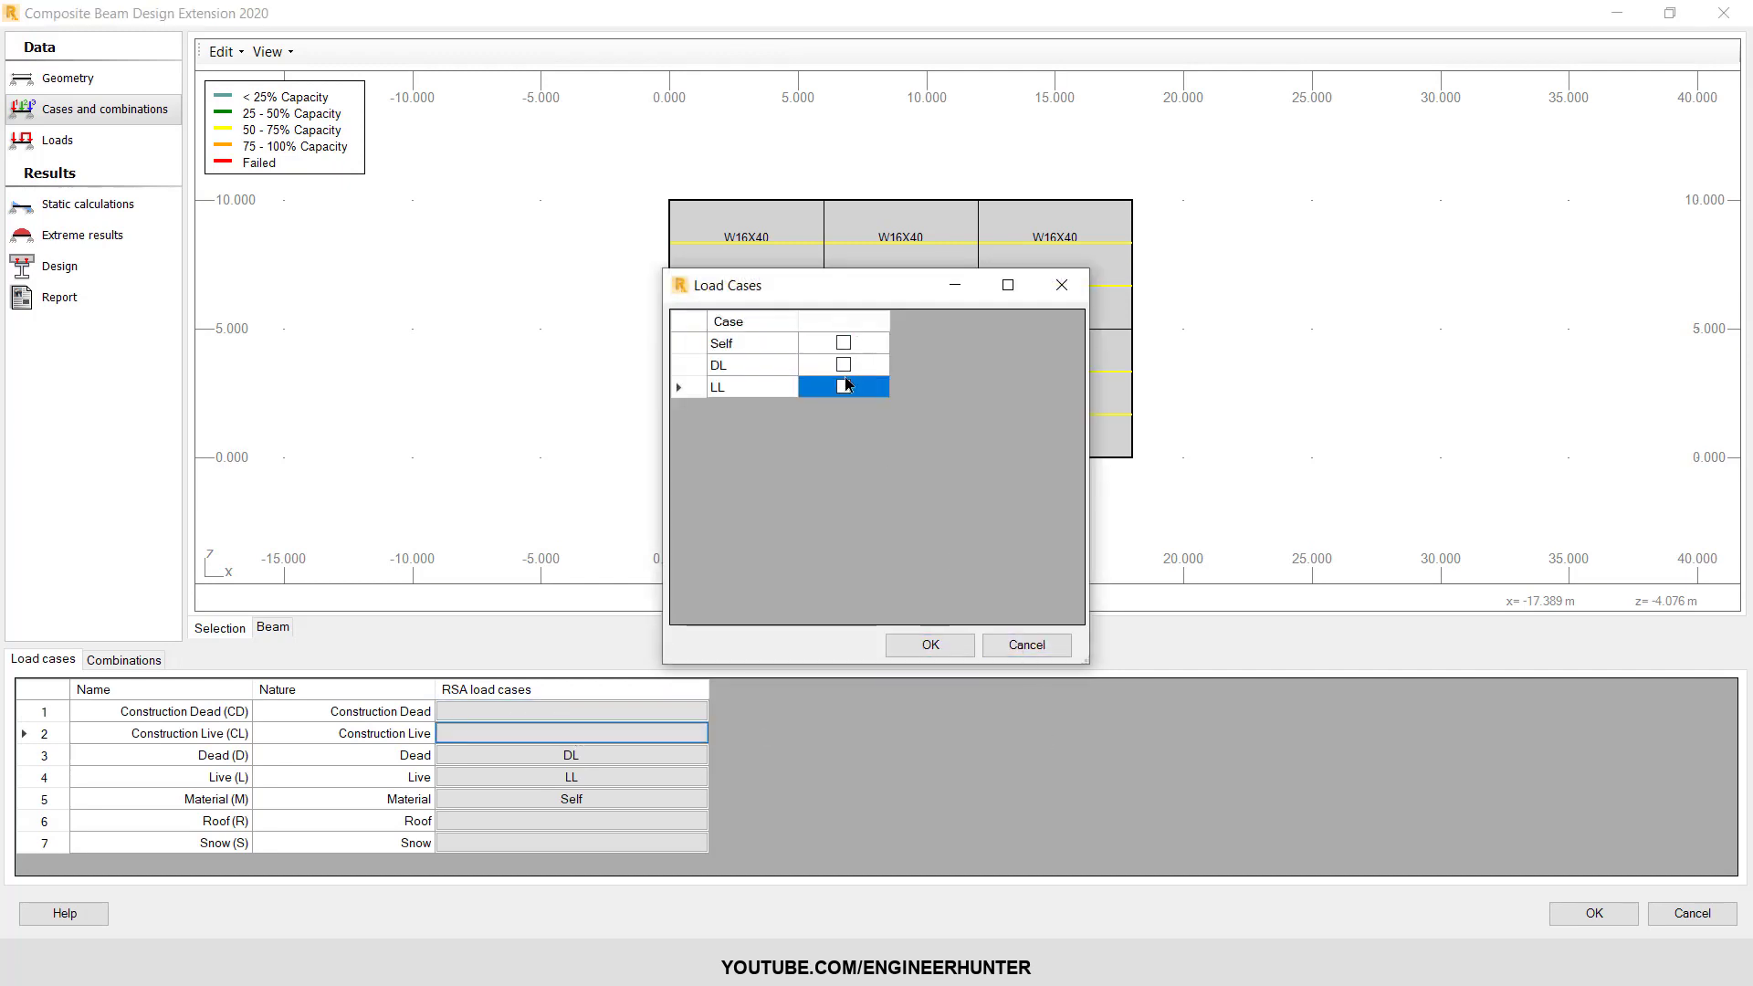
pyautogui.click(940, 637)
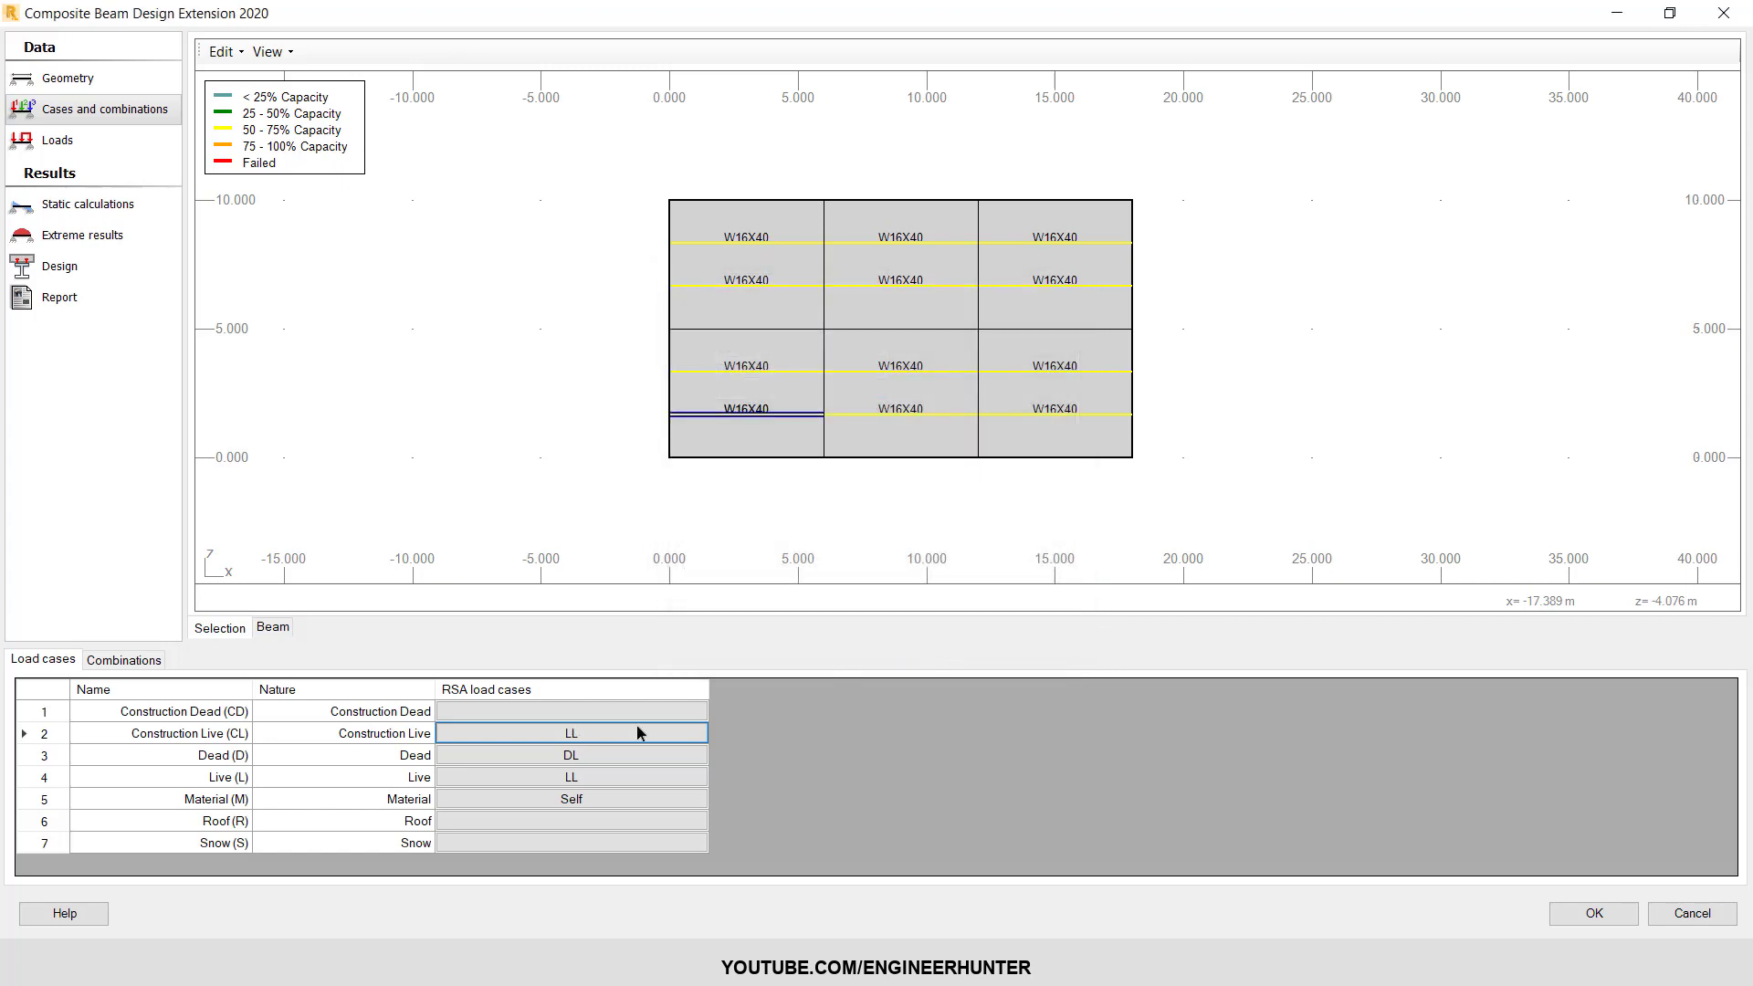
pyautogui.click(559, 733)
pyautogui.click(844, 386)
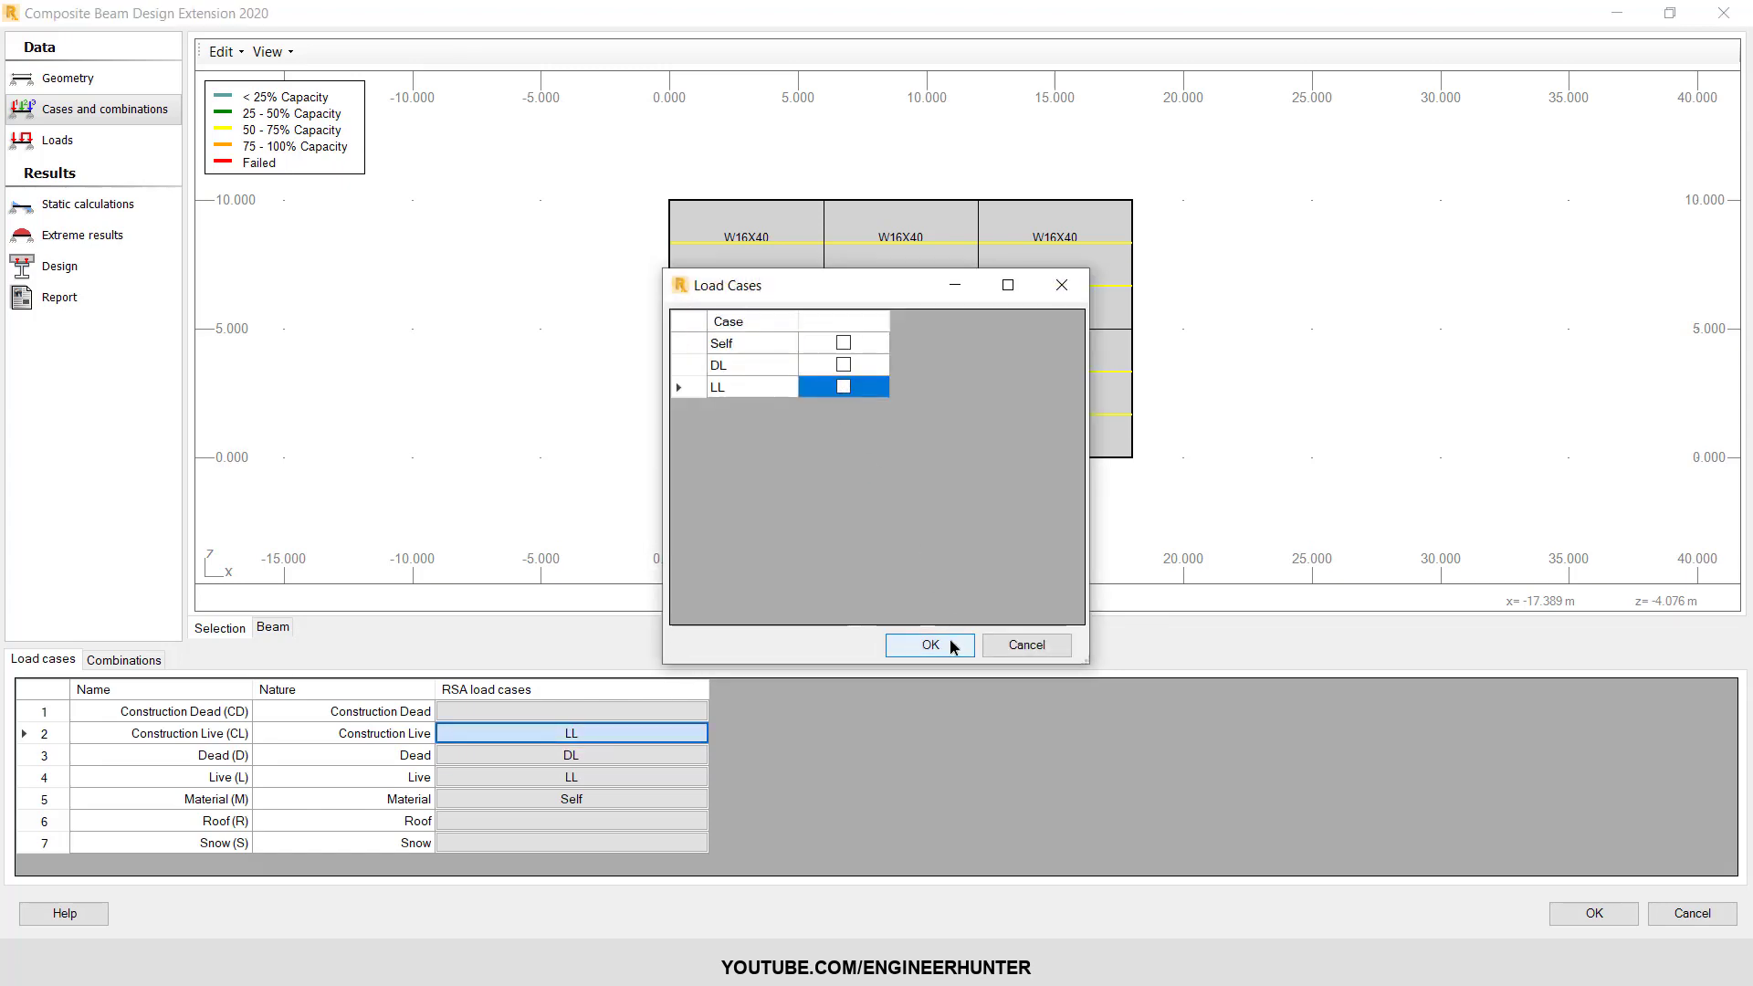
pyautogui.click(922, 641)
# - Inspect the Construction Live load in Composite settings and cancel without changes
pyautogui.click(223, 52)
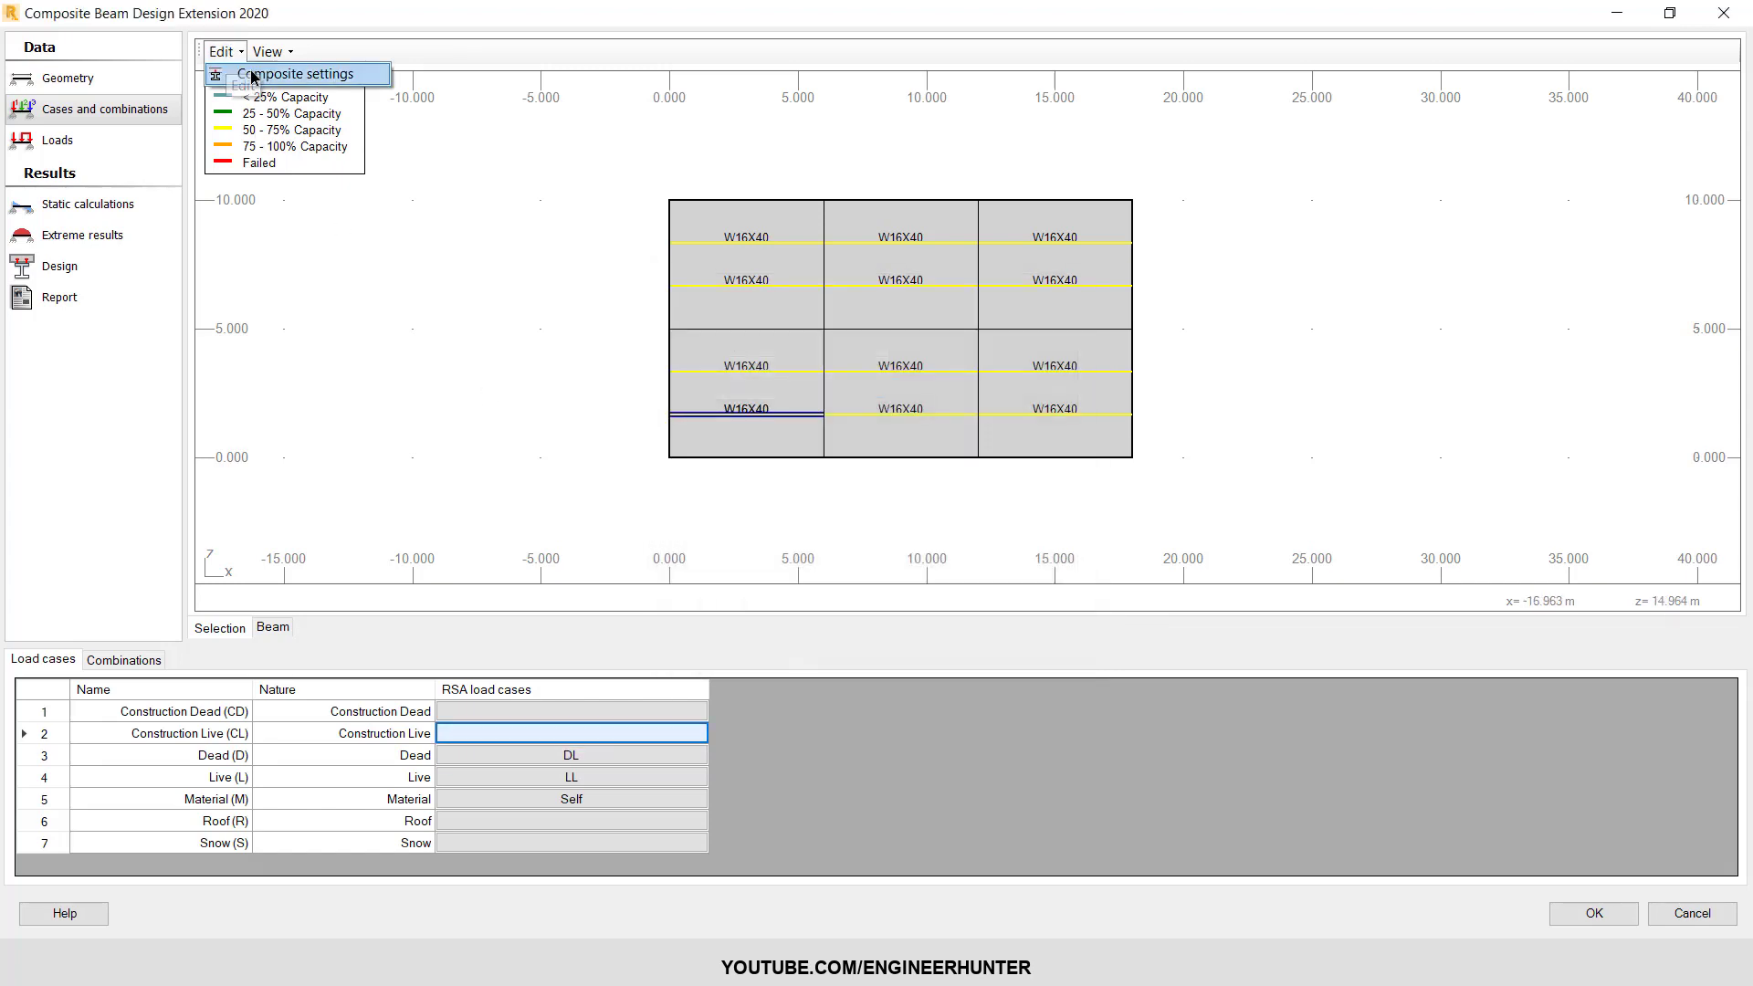
pyautogui.click(293, 74)
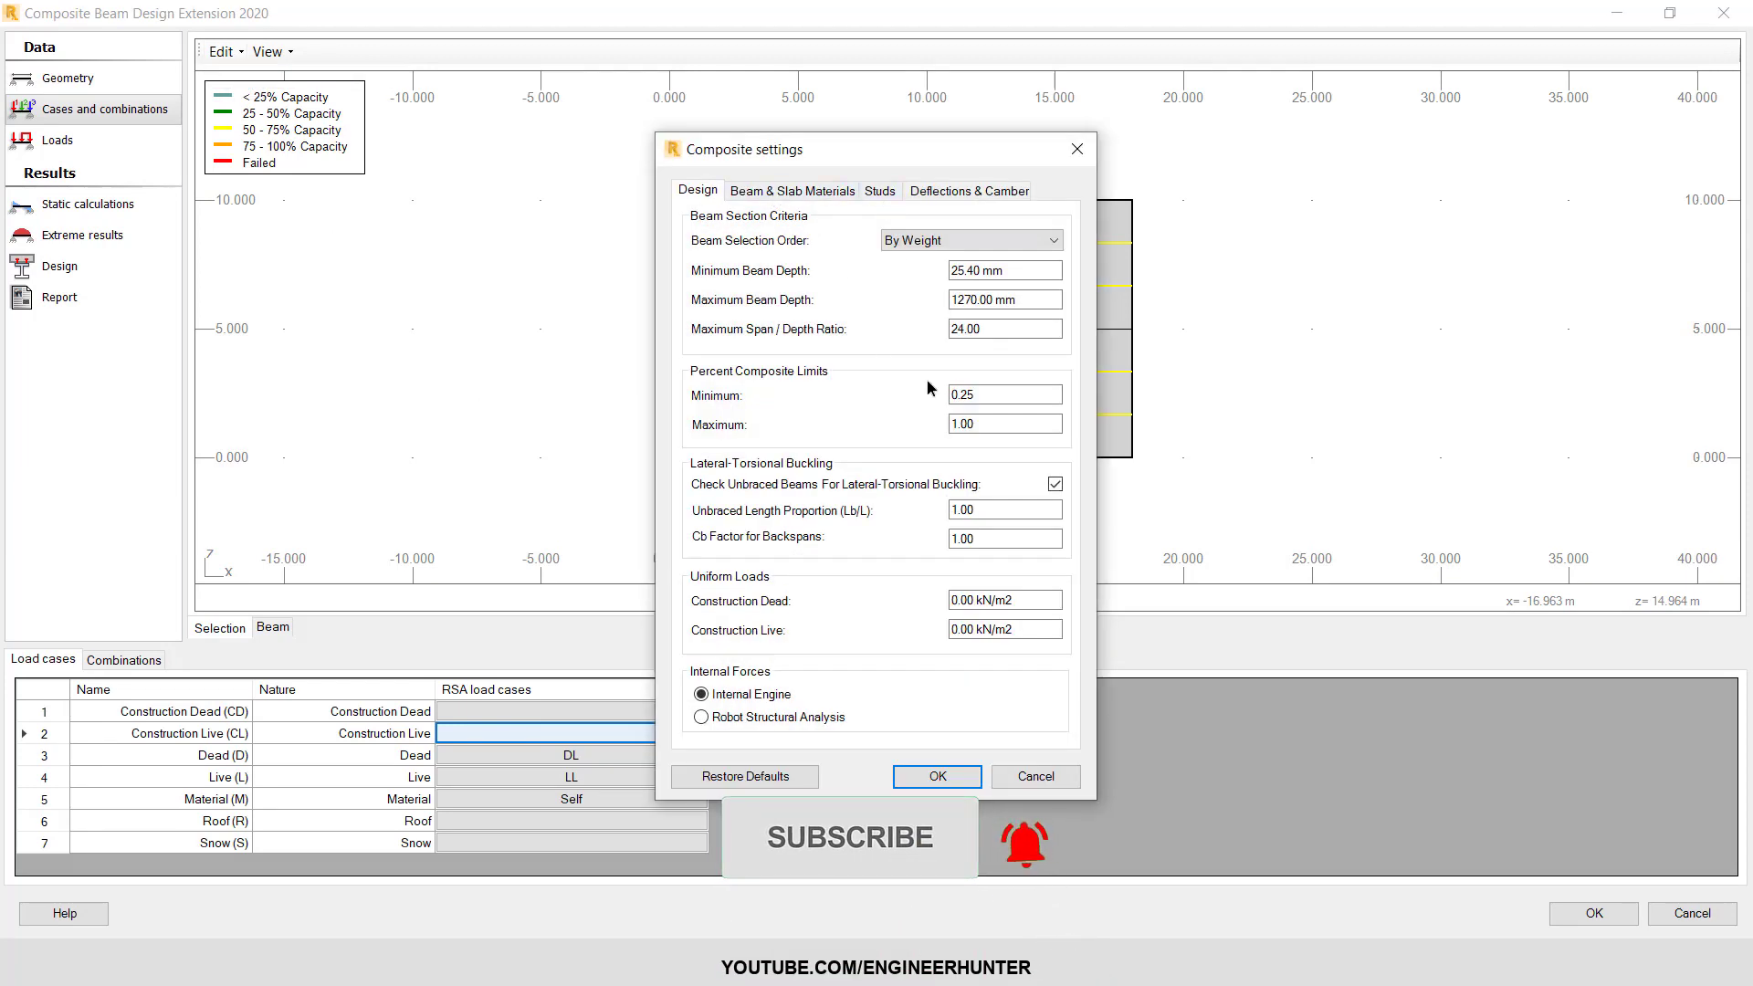
pyautogui.click(976, 630)
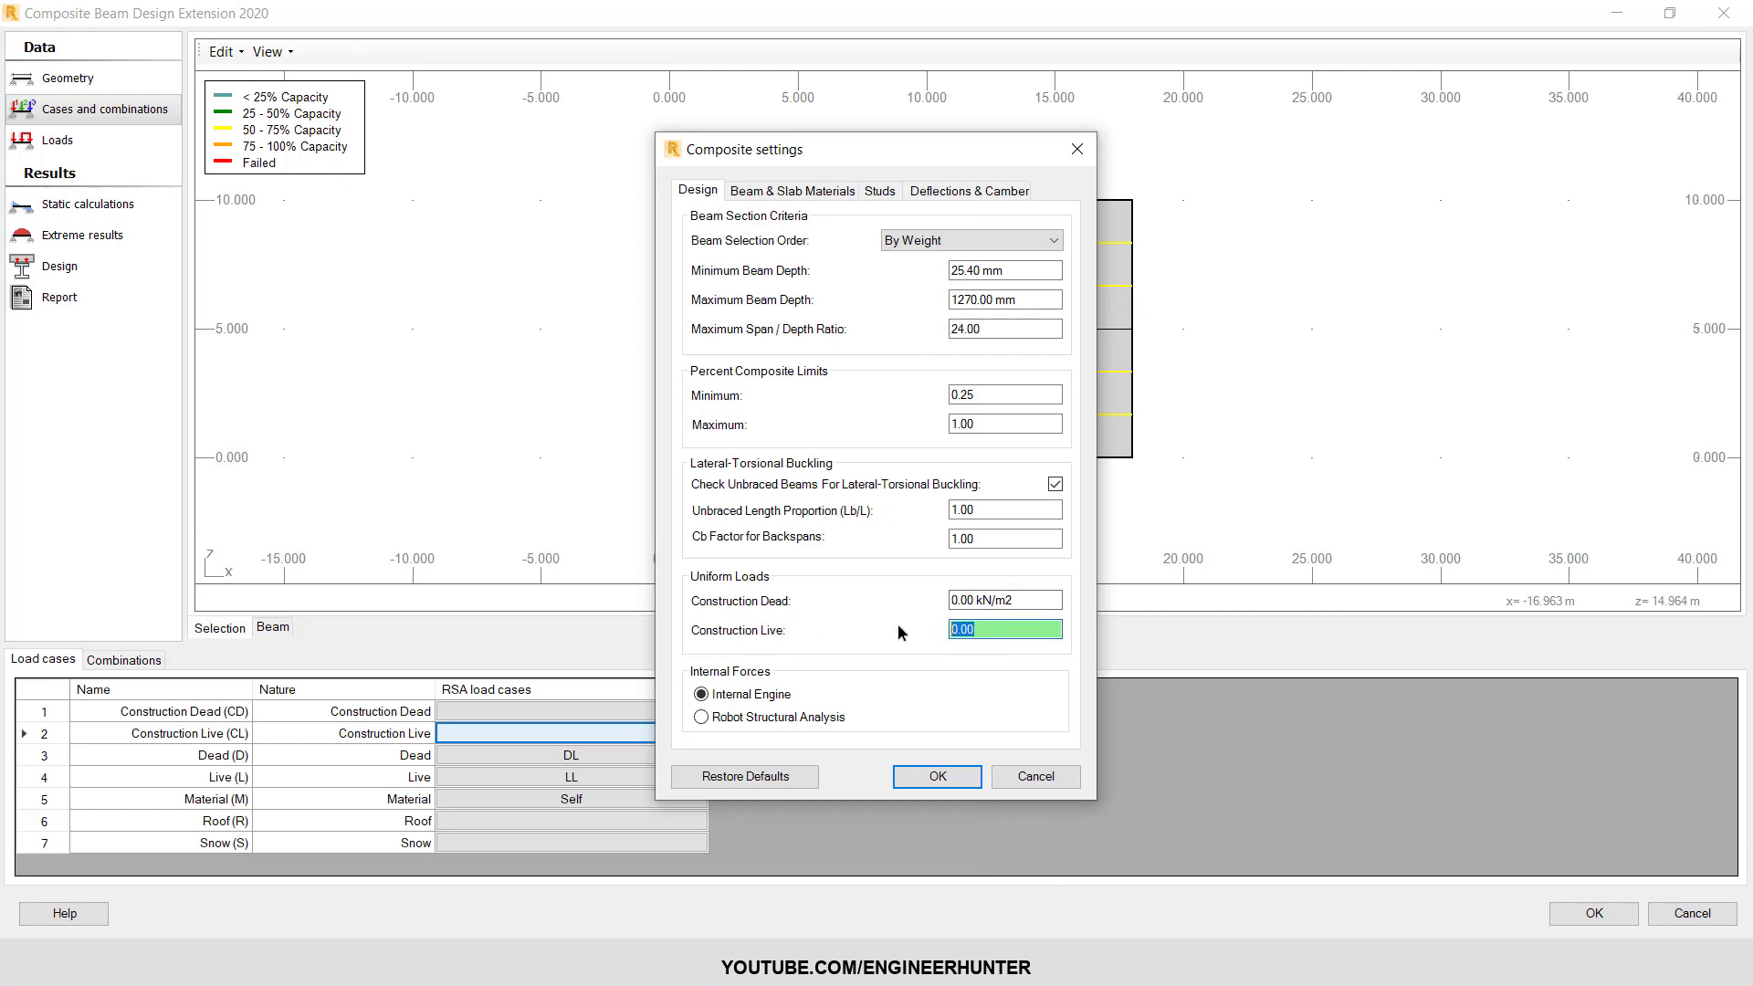
pyautogui.click(1027, 778)
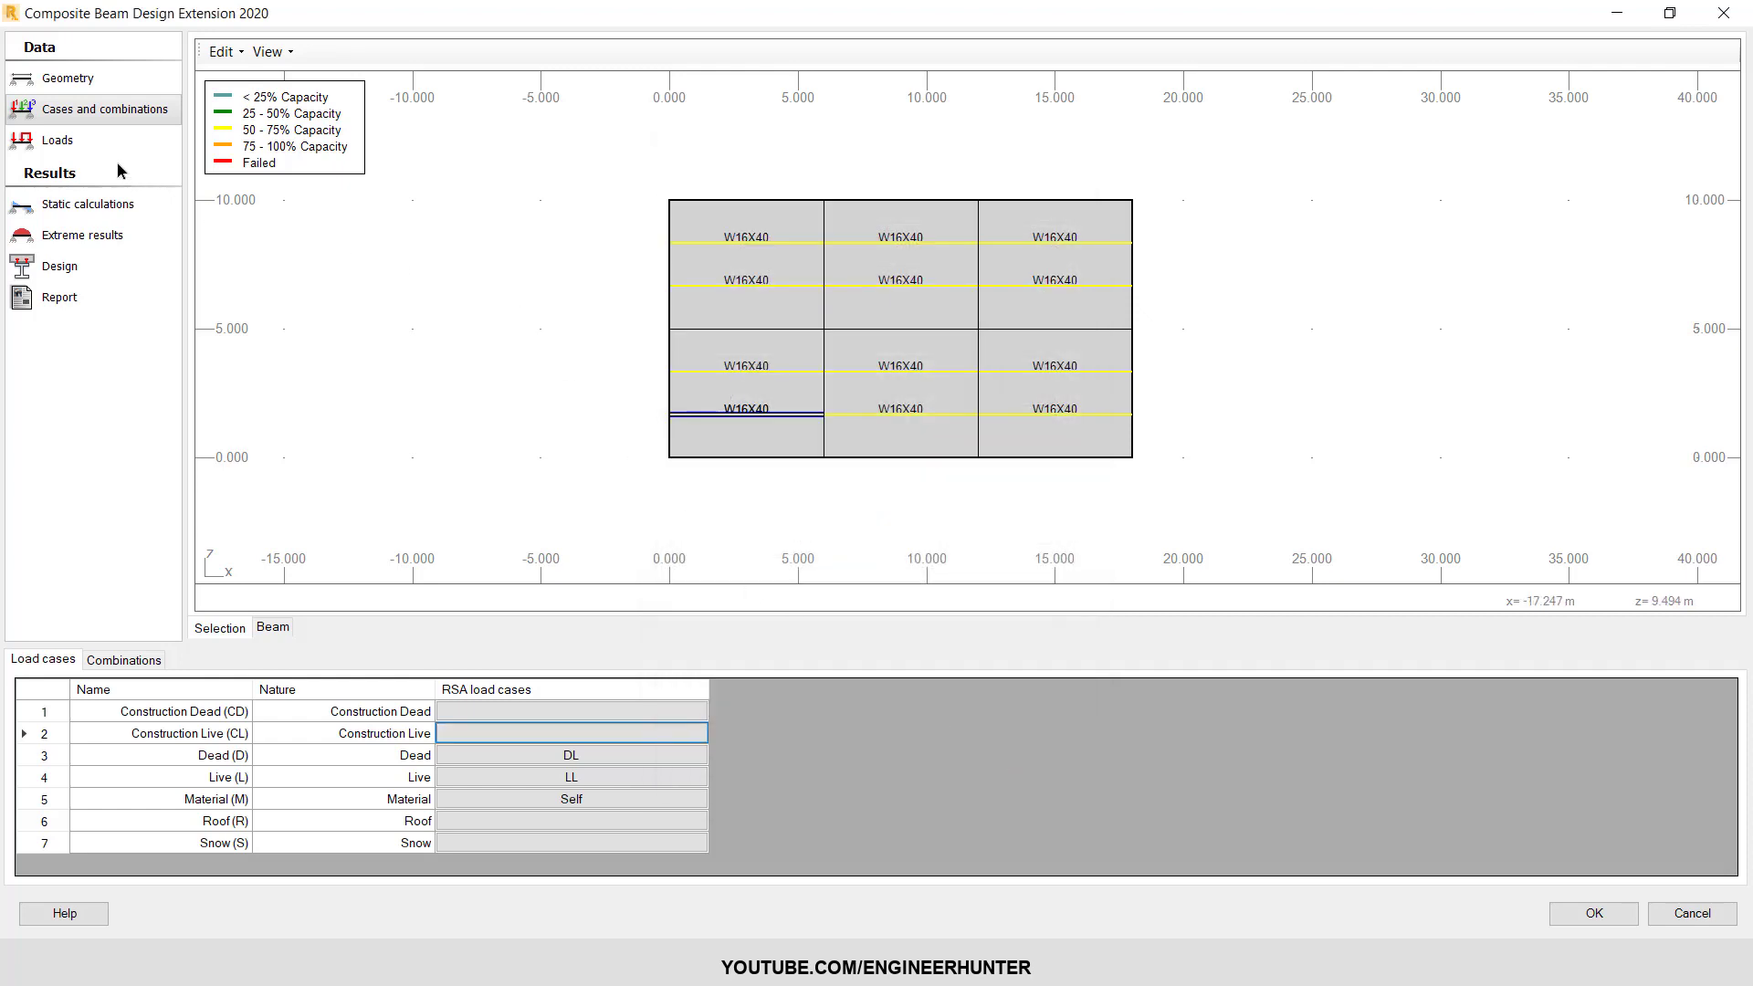
# - Inspect the beam's Dead, Live (-4.17 kN/m) and Material line loads
pyautogui.click(115, 146)
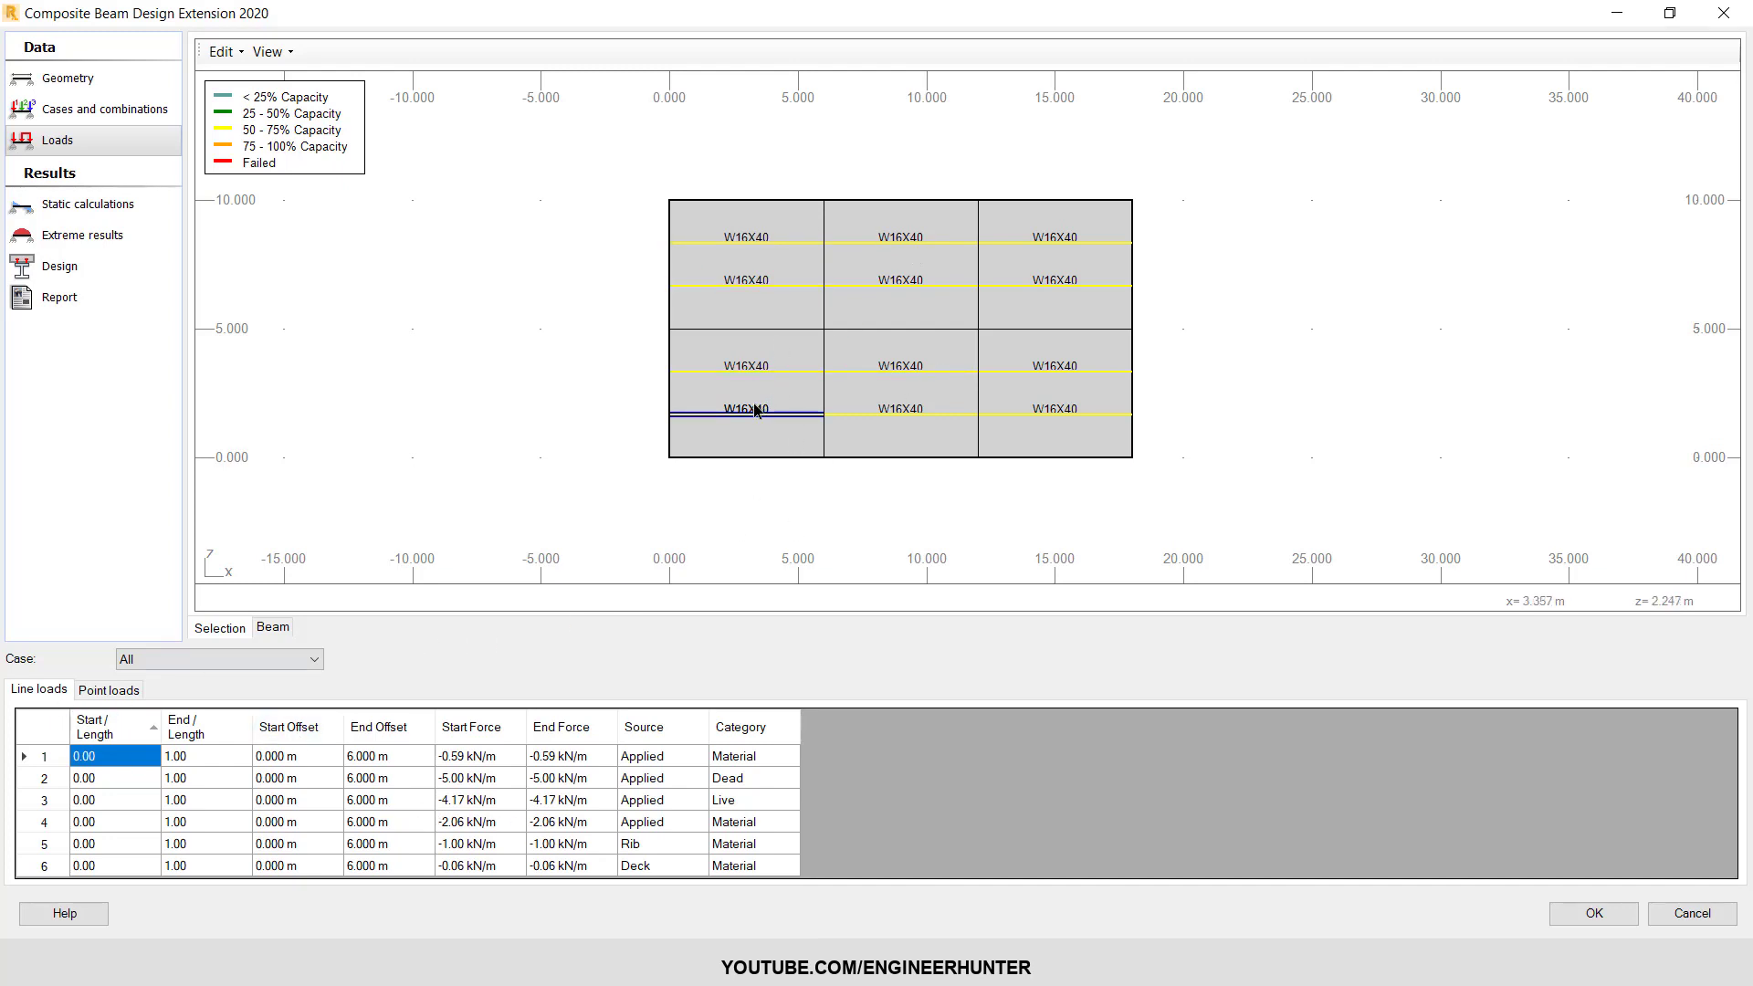
pyautogui.click(735, 797)
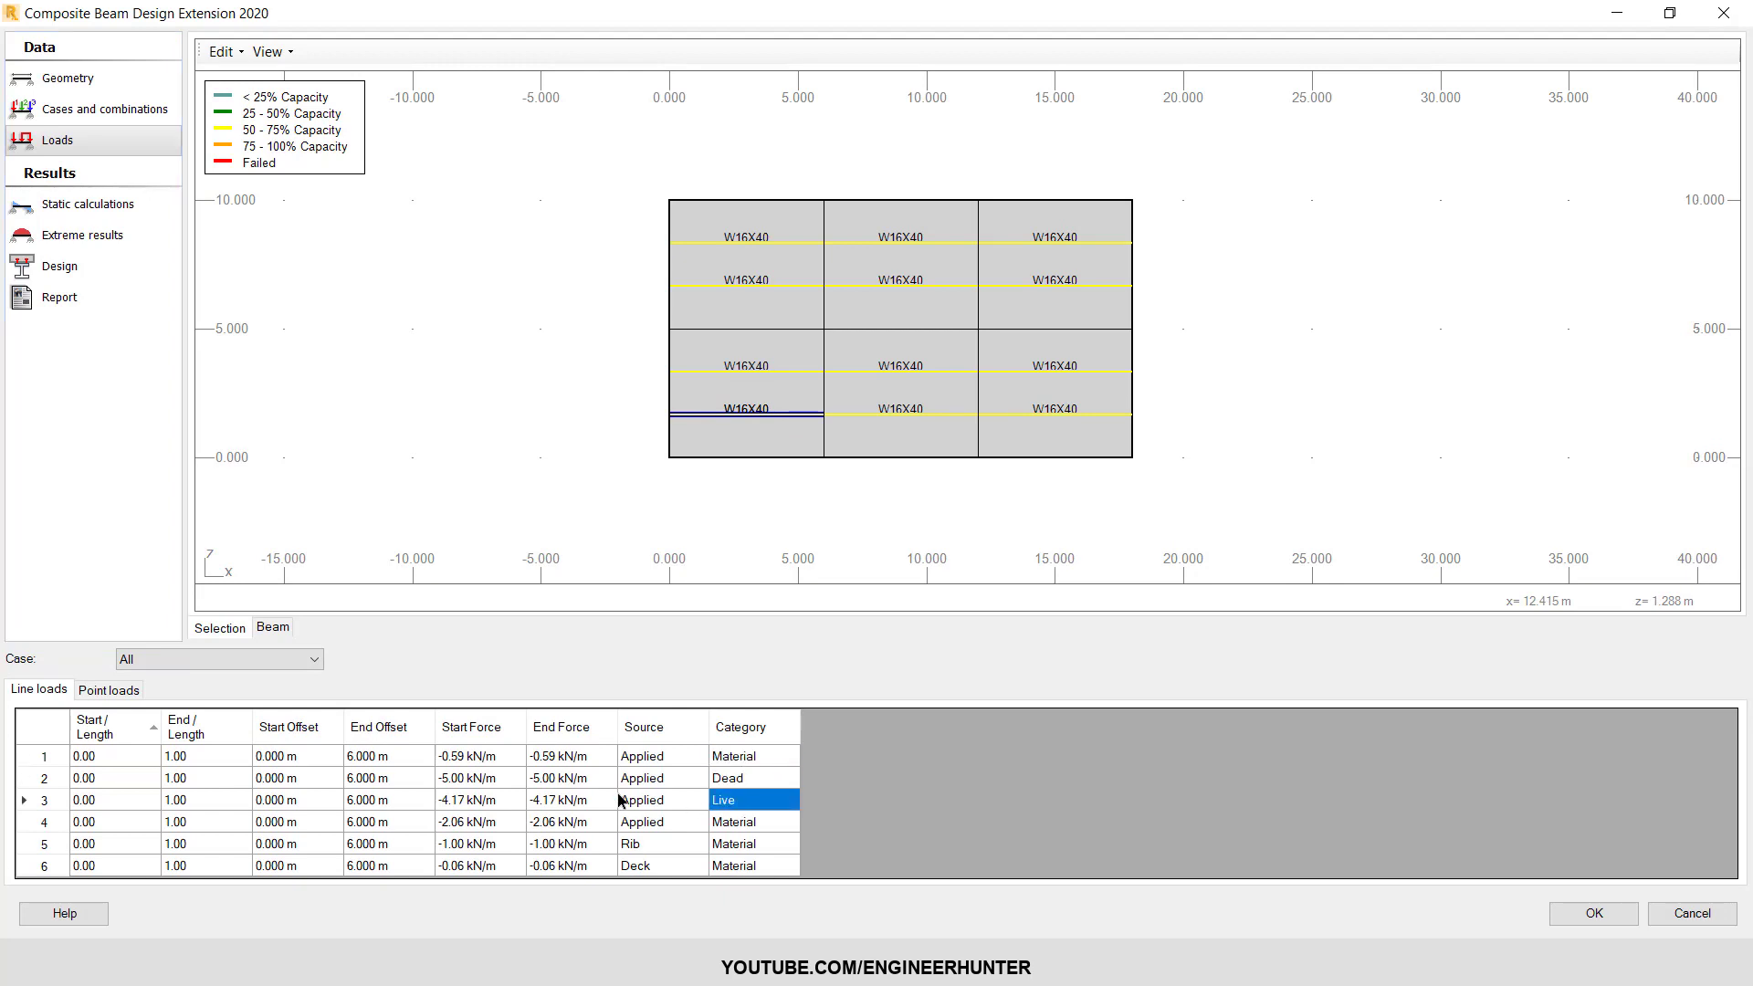
pyautogui.click(723, 757)
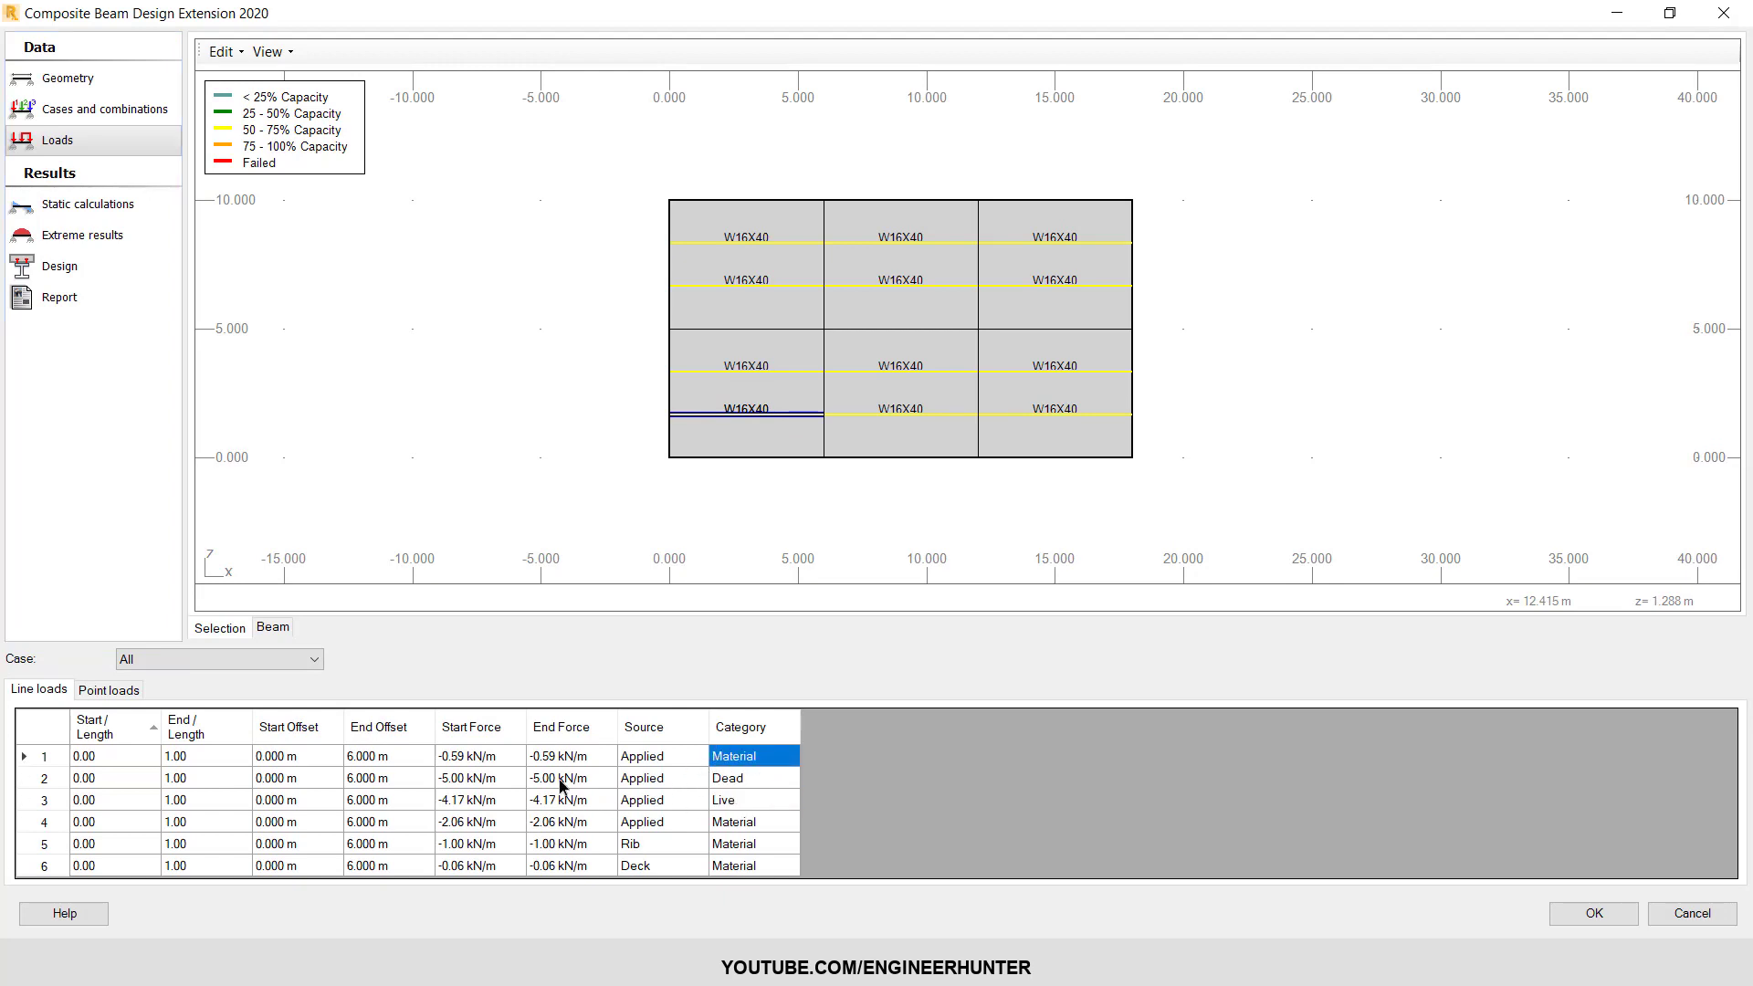
pyautogui.click(461, 758)
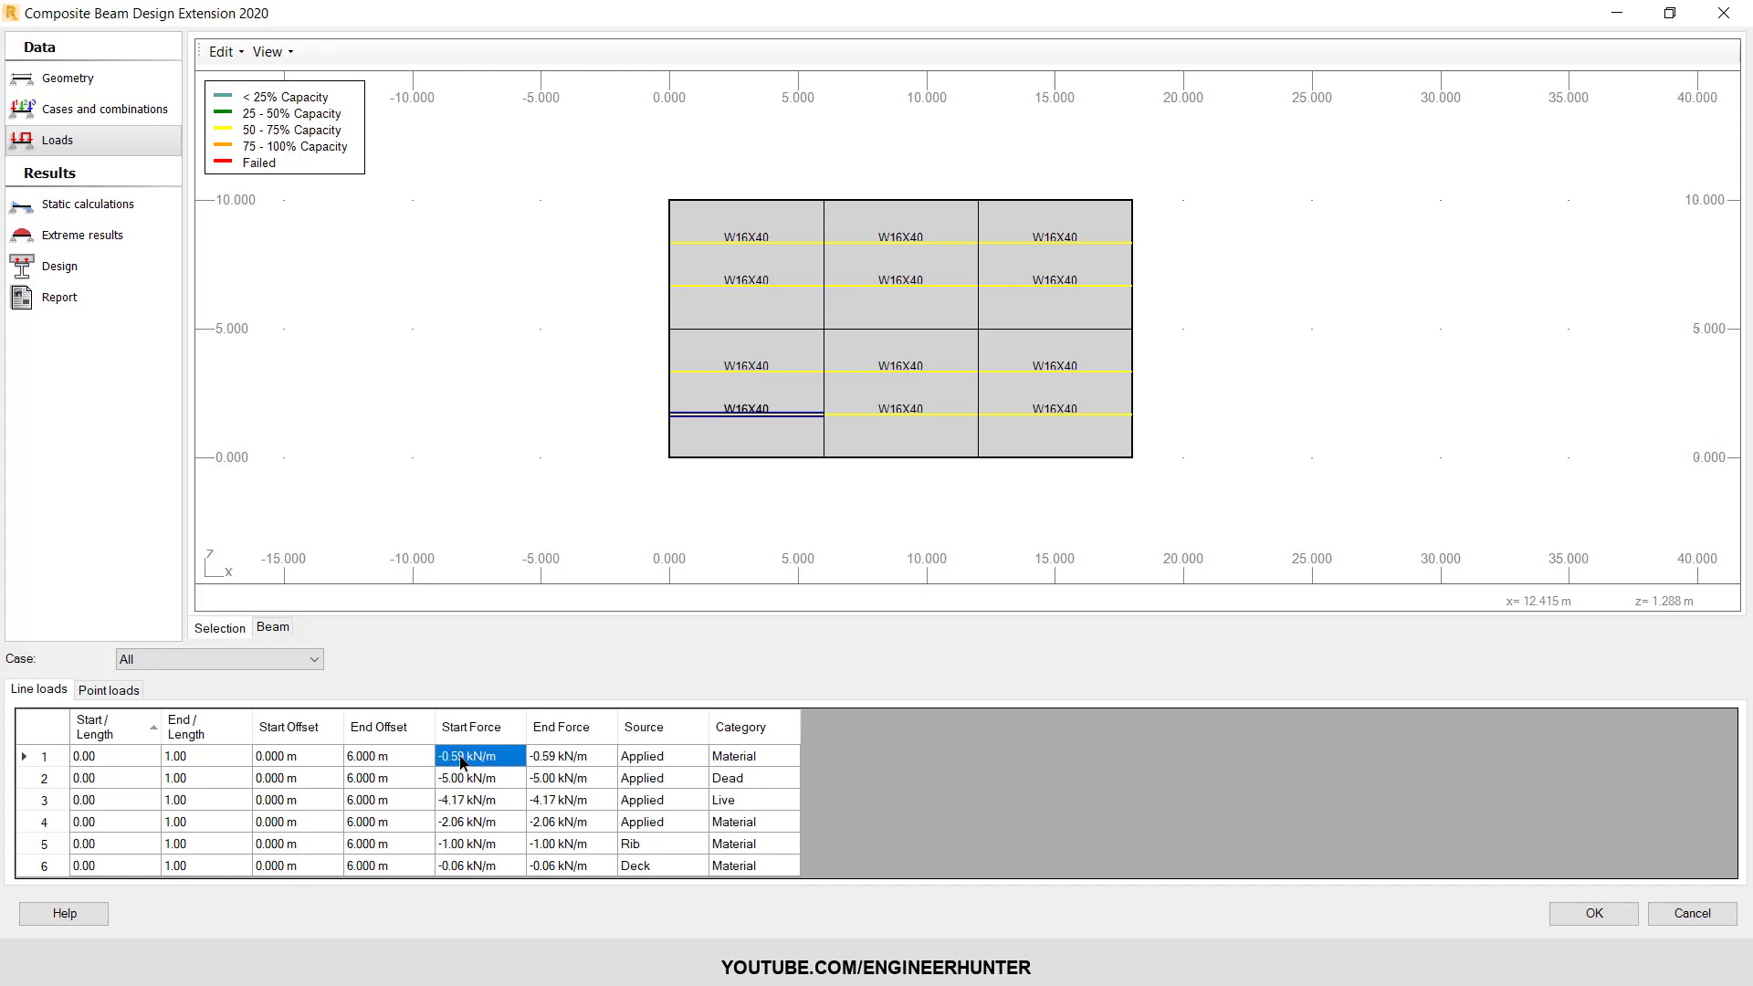
pyautogui.click(566, 779)
pyautogui.press('Left')
pyautogui.click(558, 804)
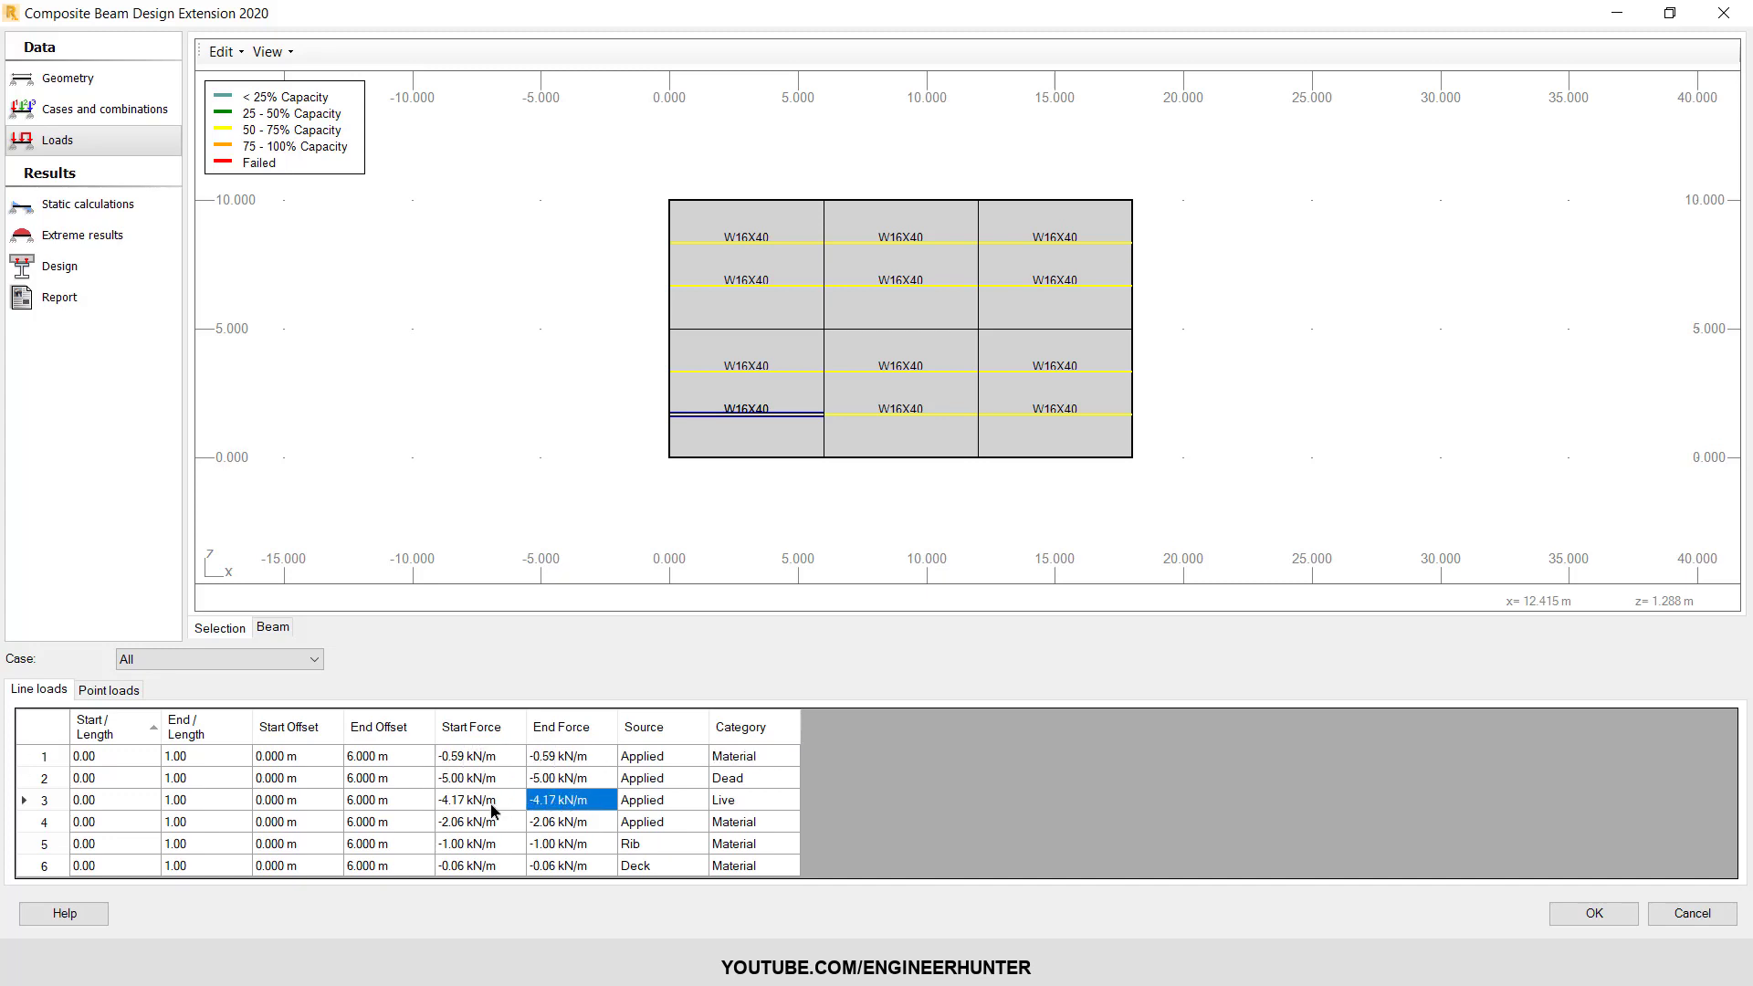
# - Check point loads and the shear, moment and displacement diagrams, then return to the beam plan
pyautogui.click(109, 690)
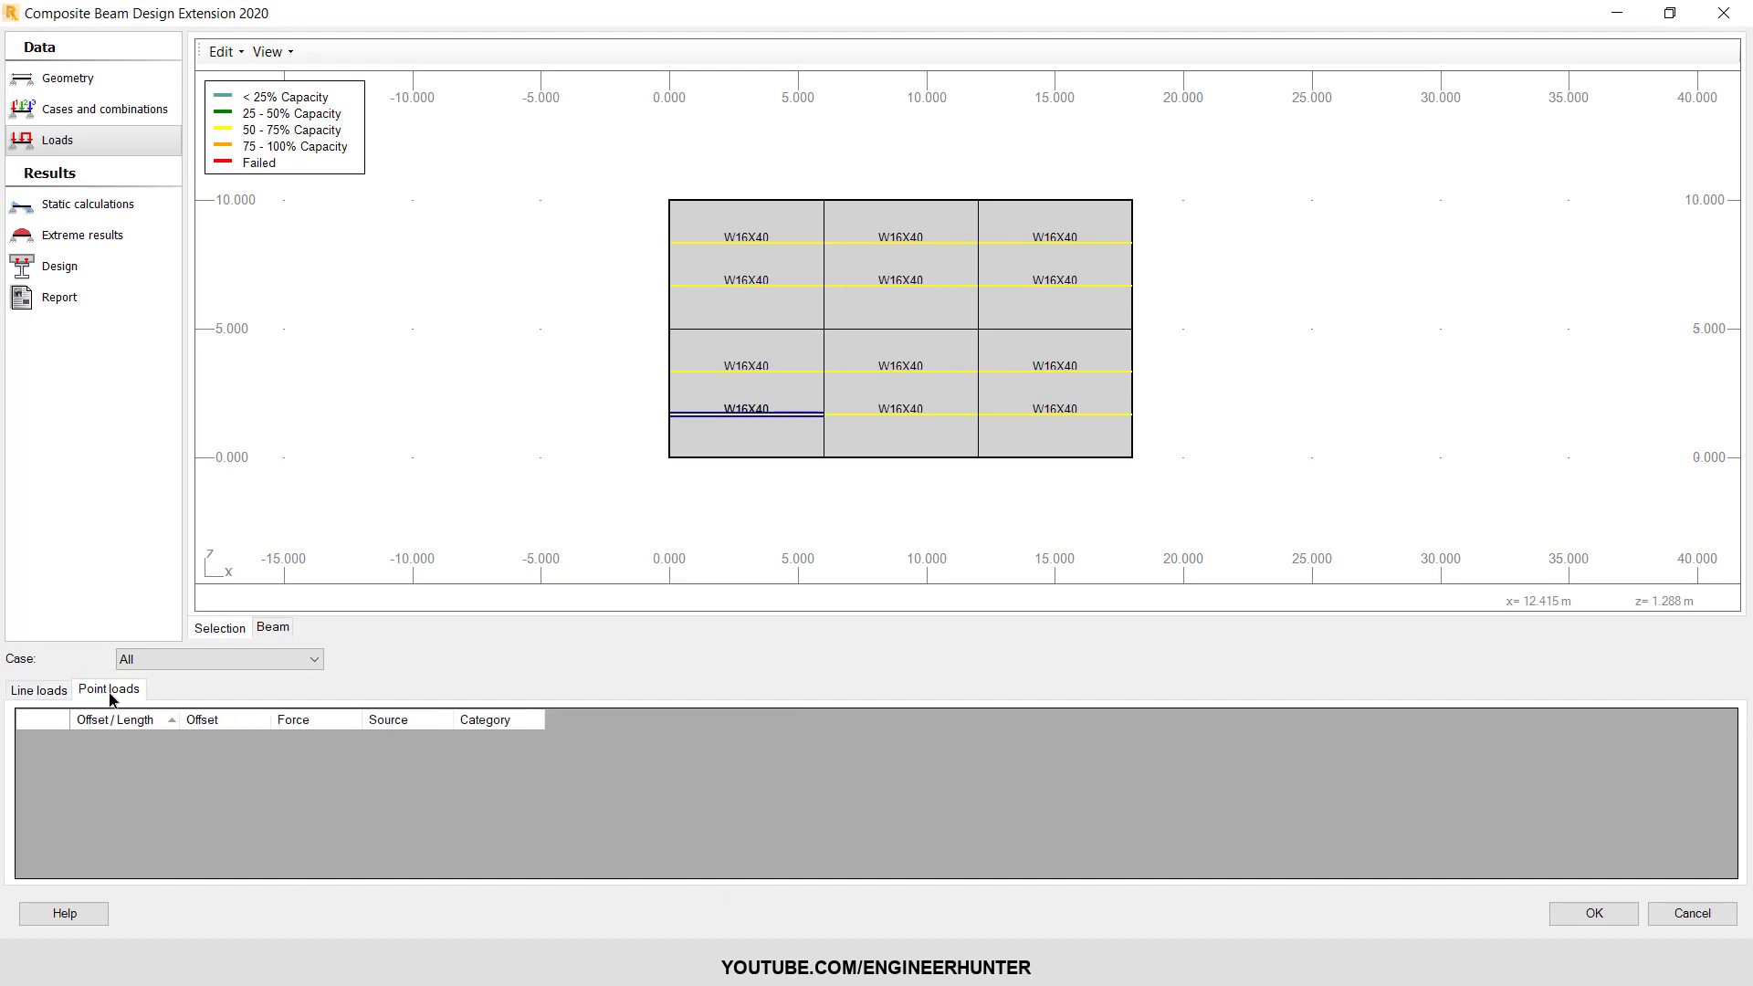
pyautogui.click(41, 691)
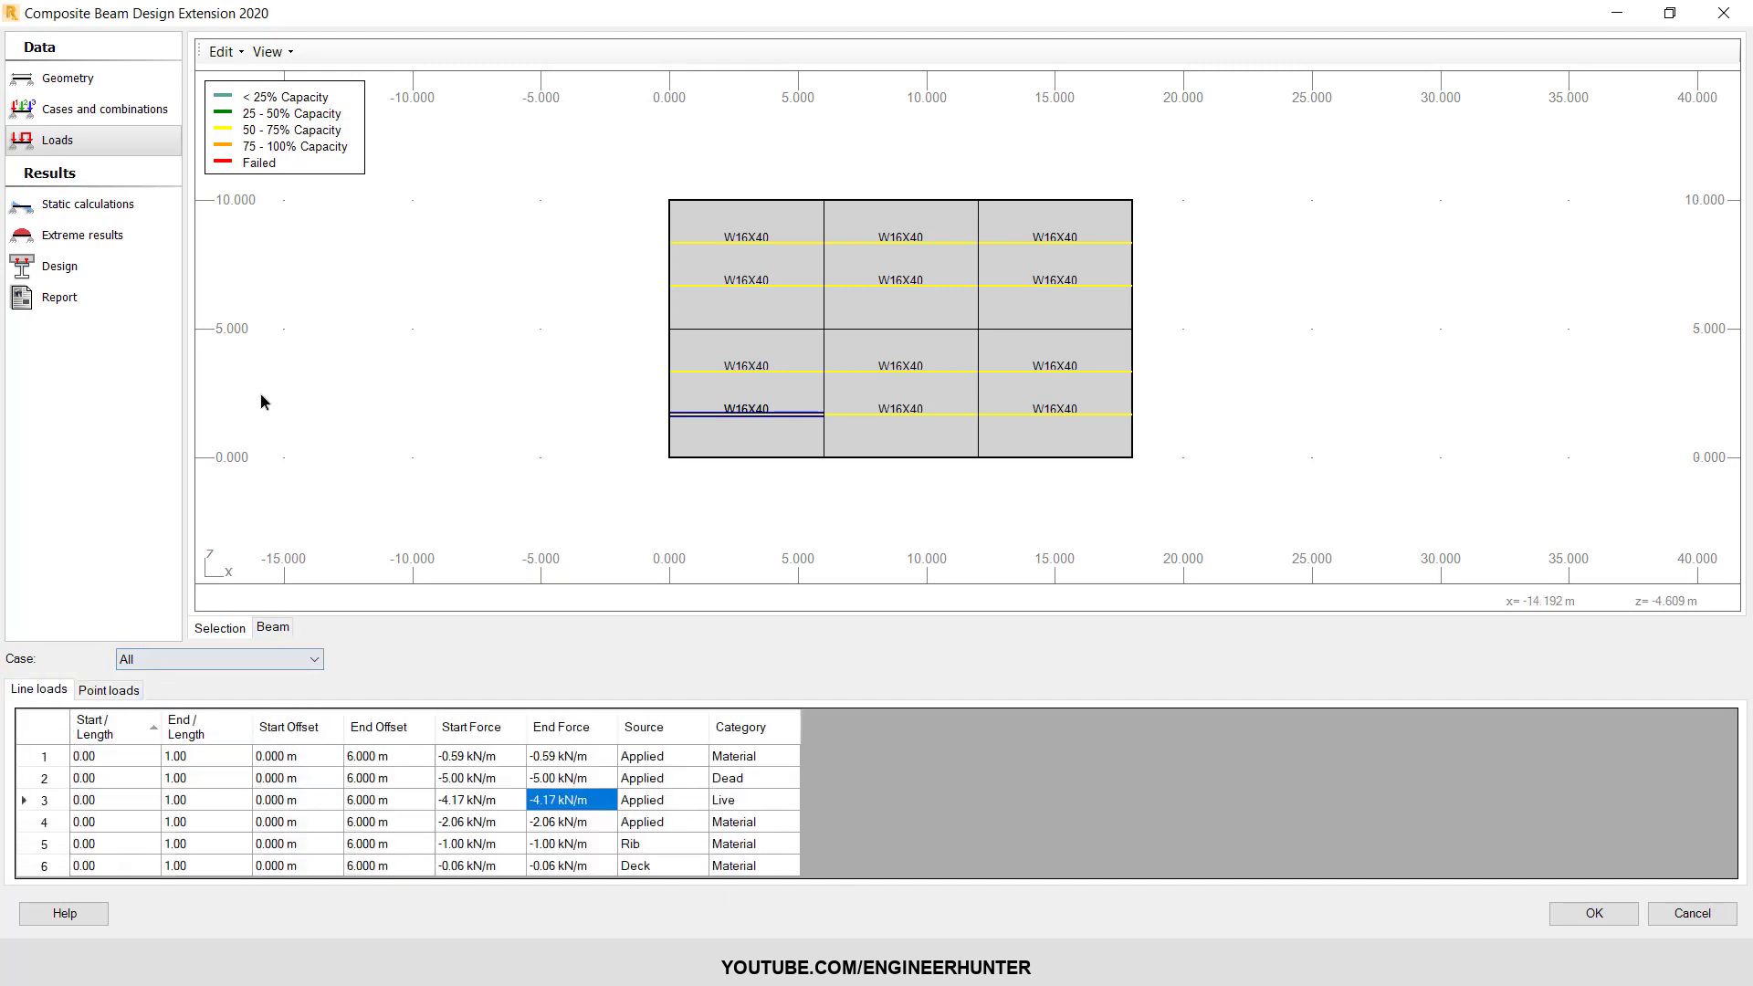
pyautogui.click(274, 628)
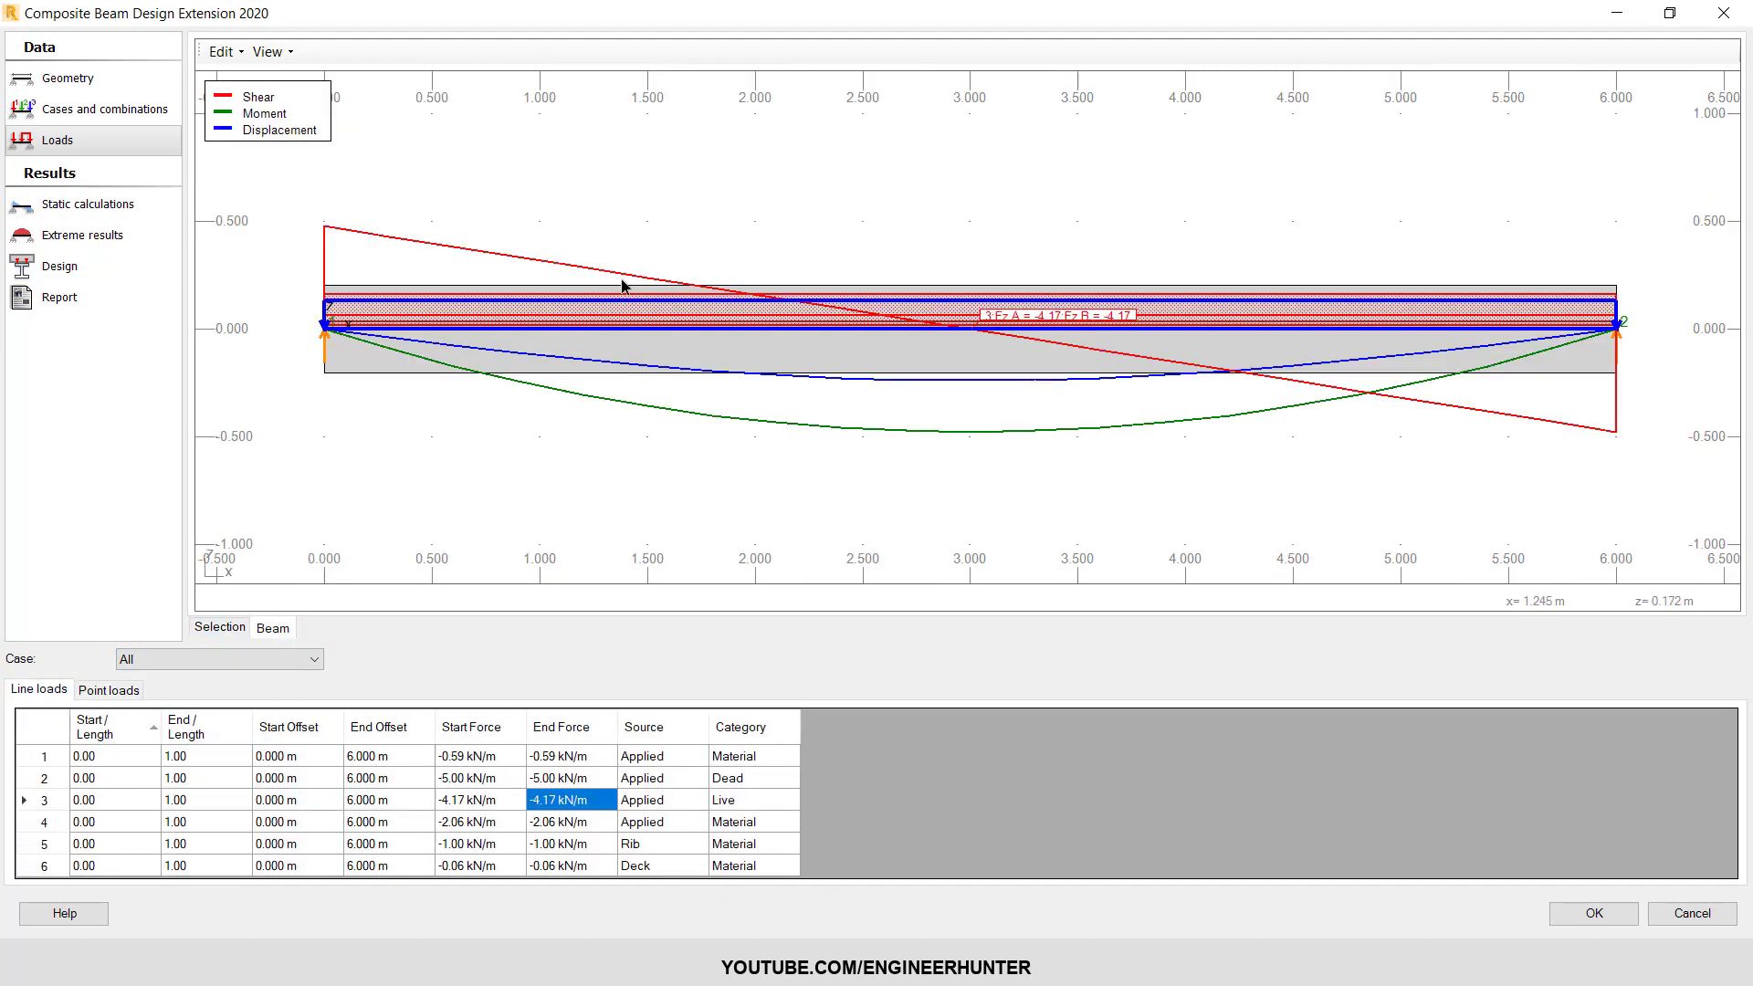
pyautogui.scroll(-2, 967, 314)
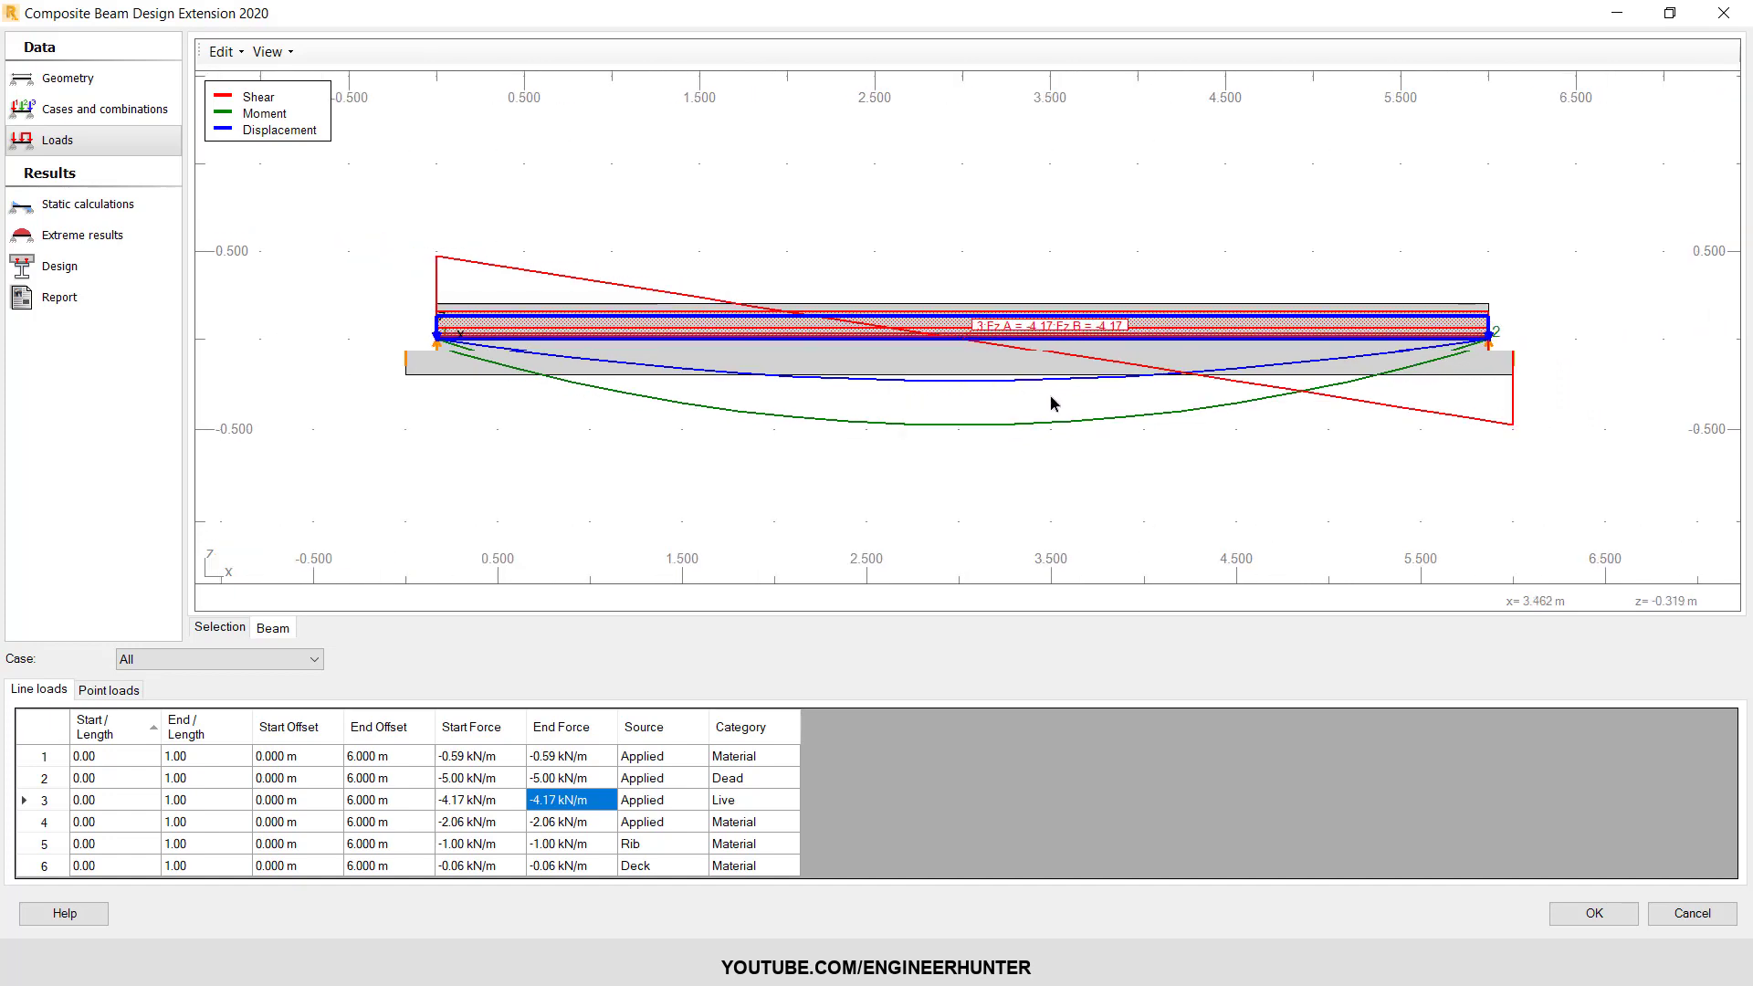
pyautogui.scroll(-1, 693, 315)
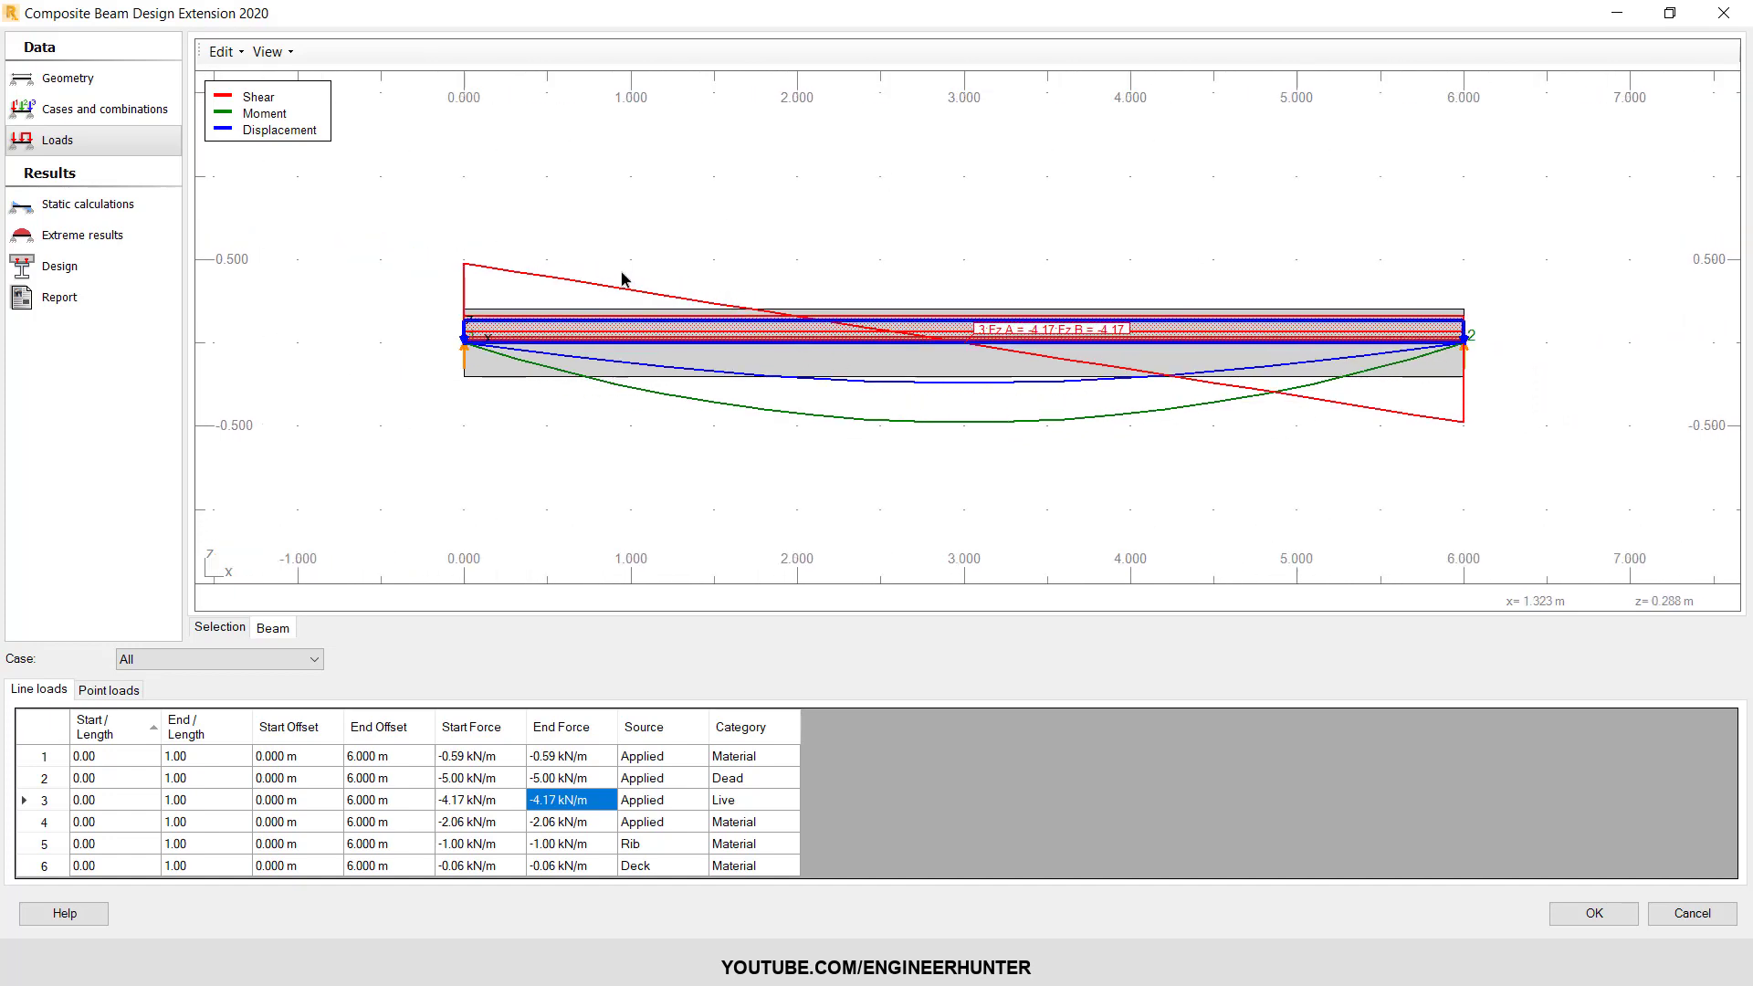
pyautogui.click(220, 627)
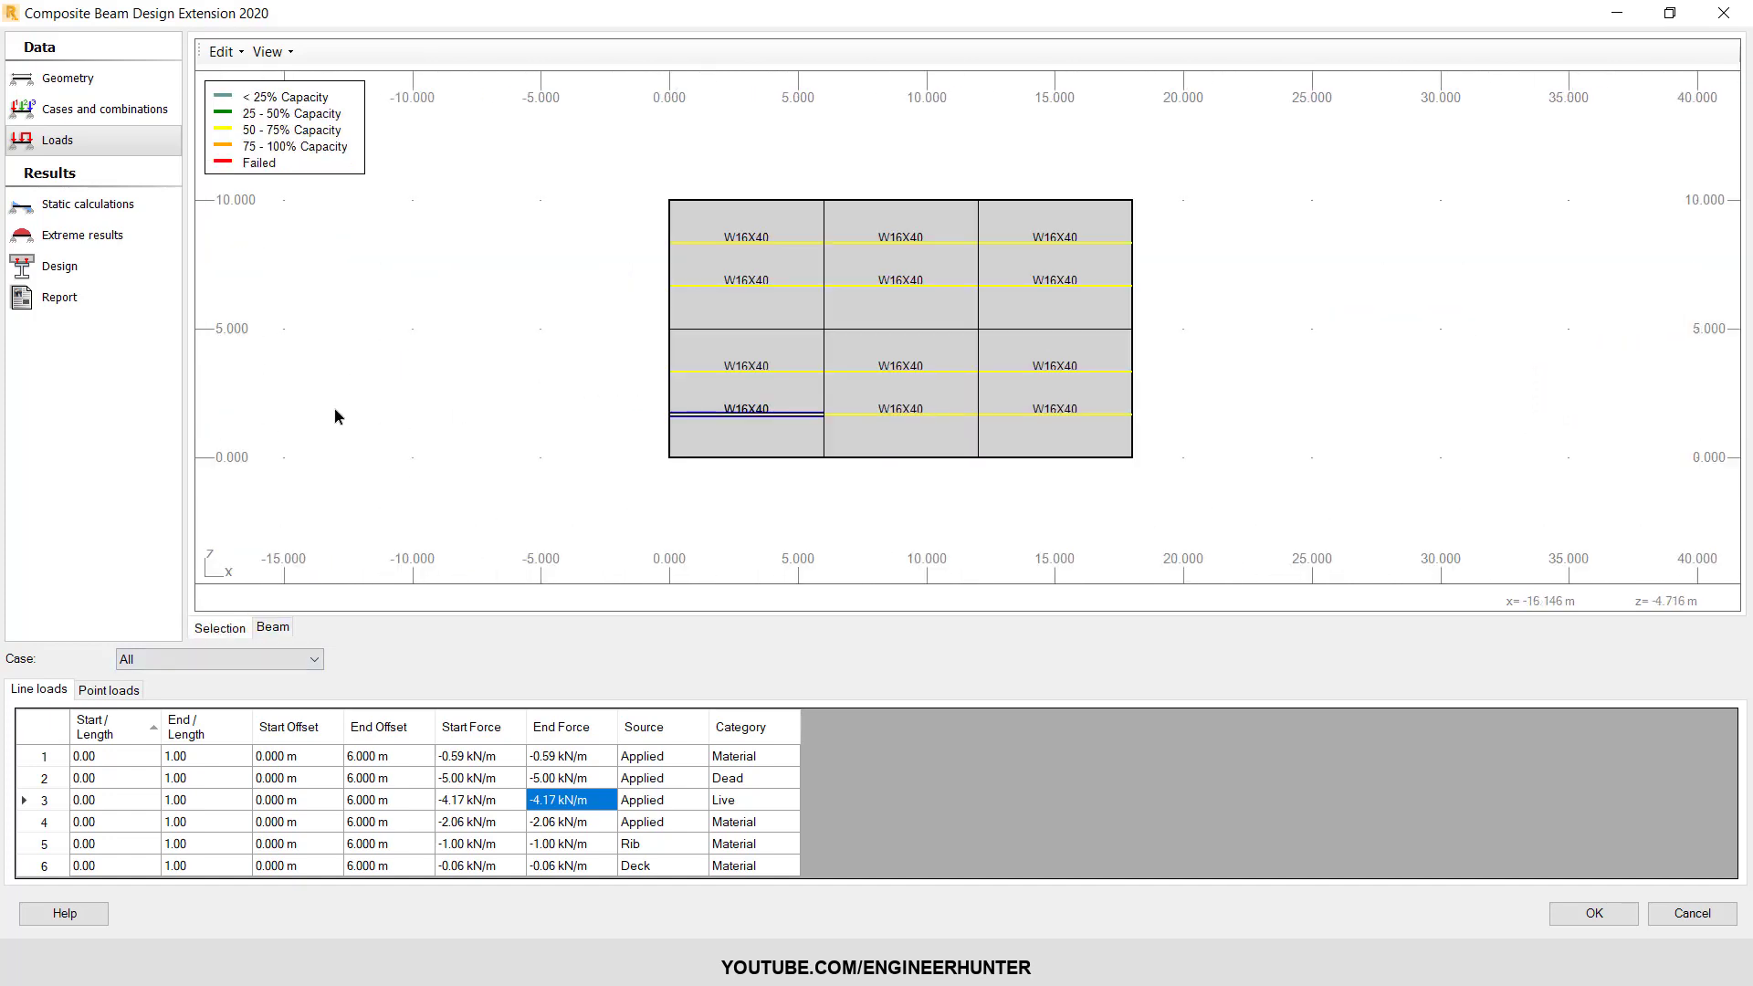
# - Assign the LL case to Construction Live in the load case mapping table
pyautogui.click(82, 112)
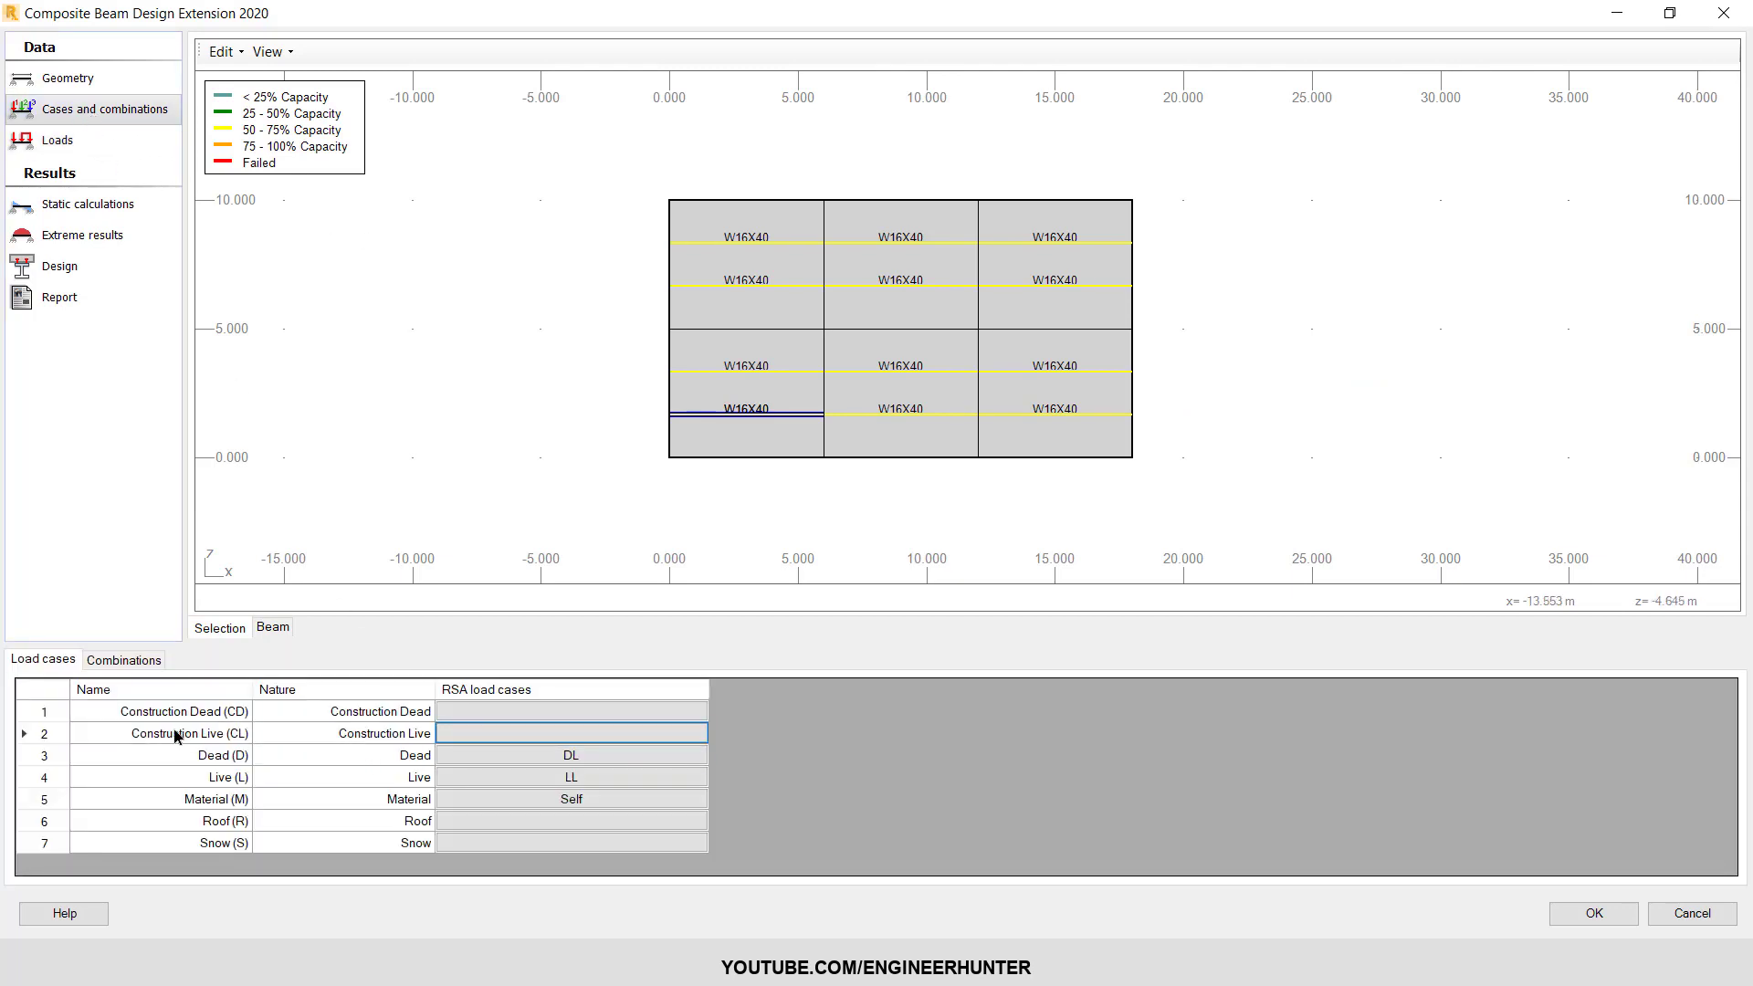
pyautogui.click(505, 737)
pyautogui.click(843, 388)
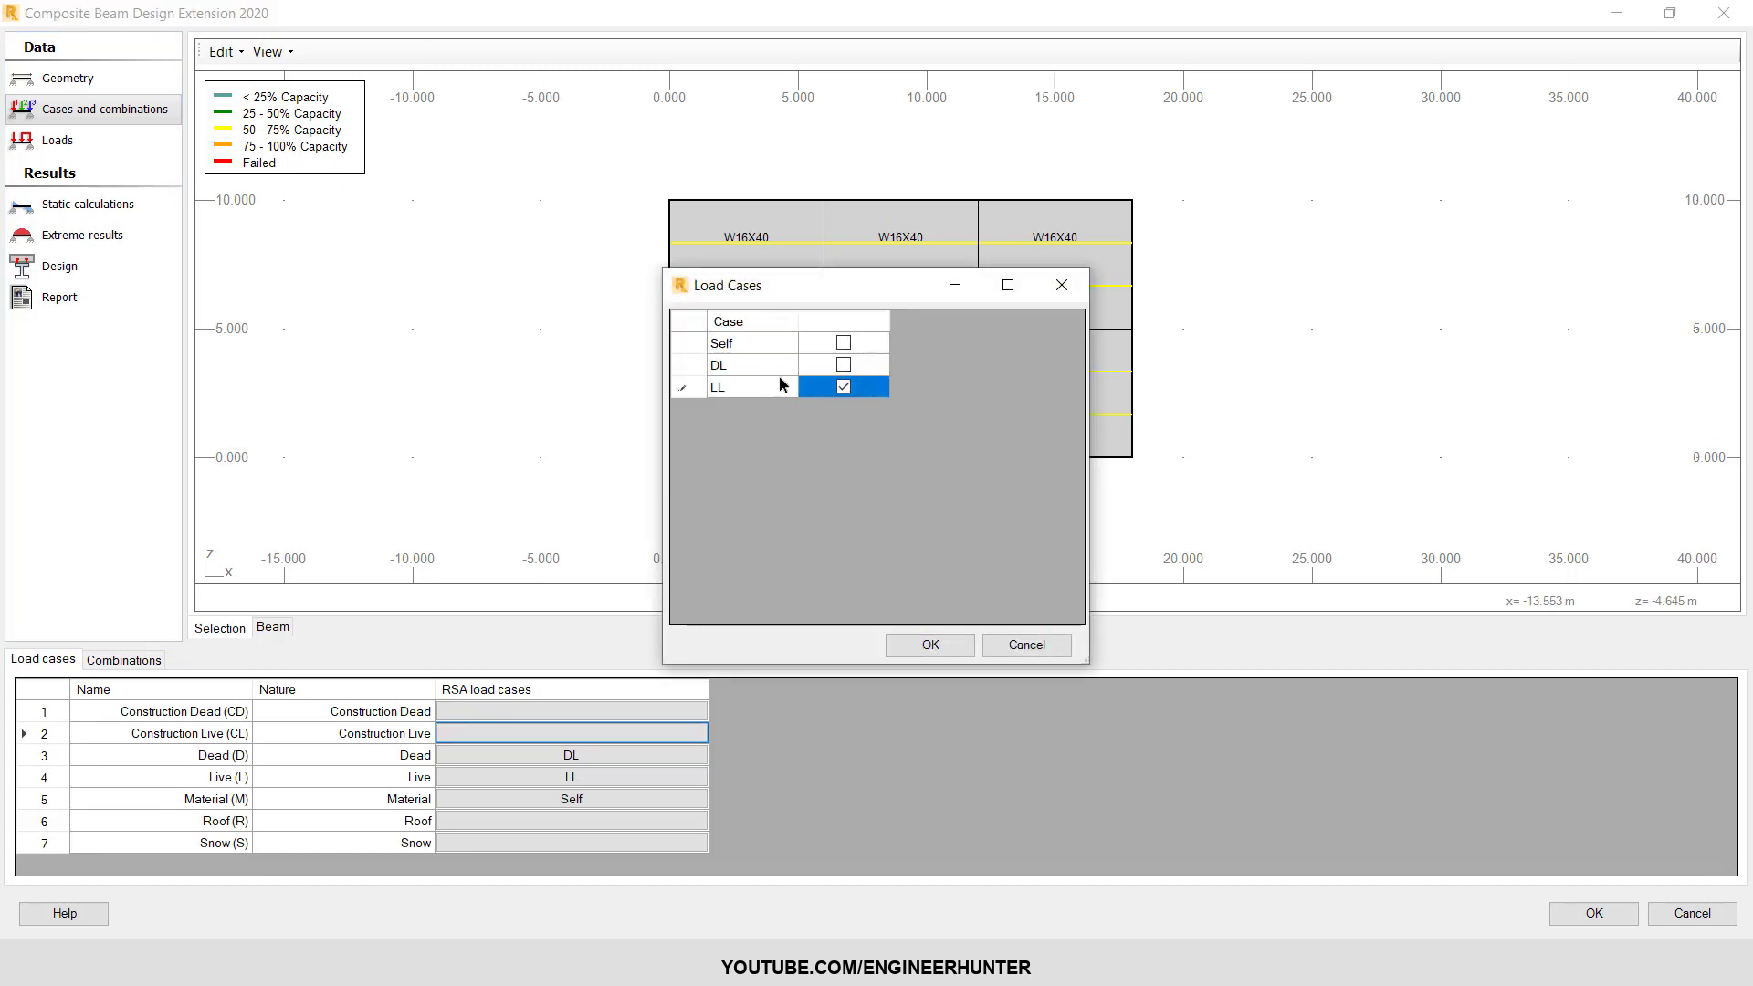
pyautogui.click(930, 645)
# - Assign Self to Construction Dead and view the unfactored static results with 38.64 kN reactions
pyautogui.click(680, 711)
pyautogui.click(843, 344)
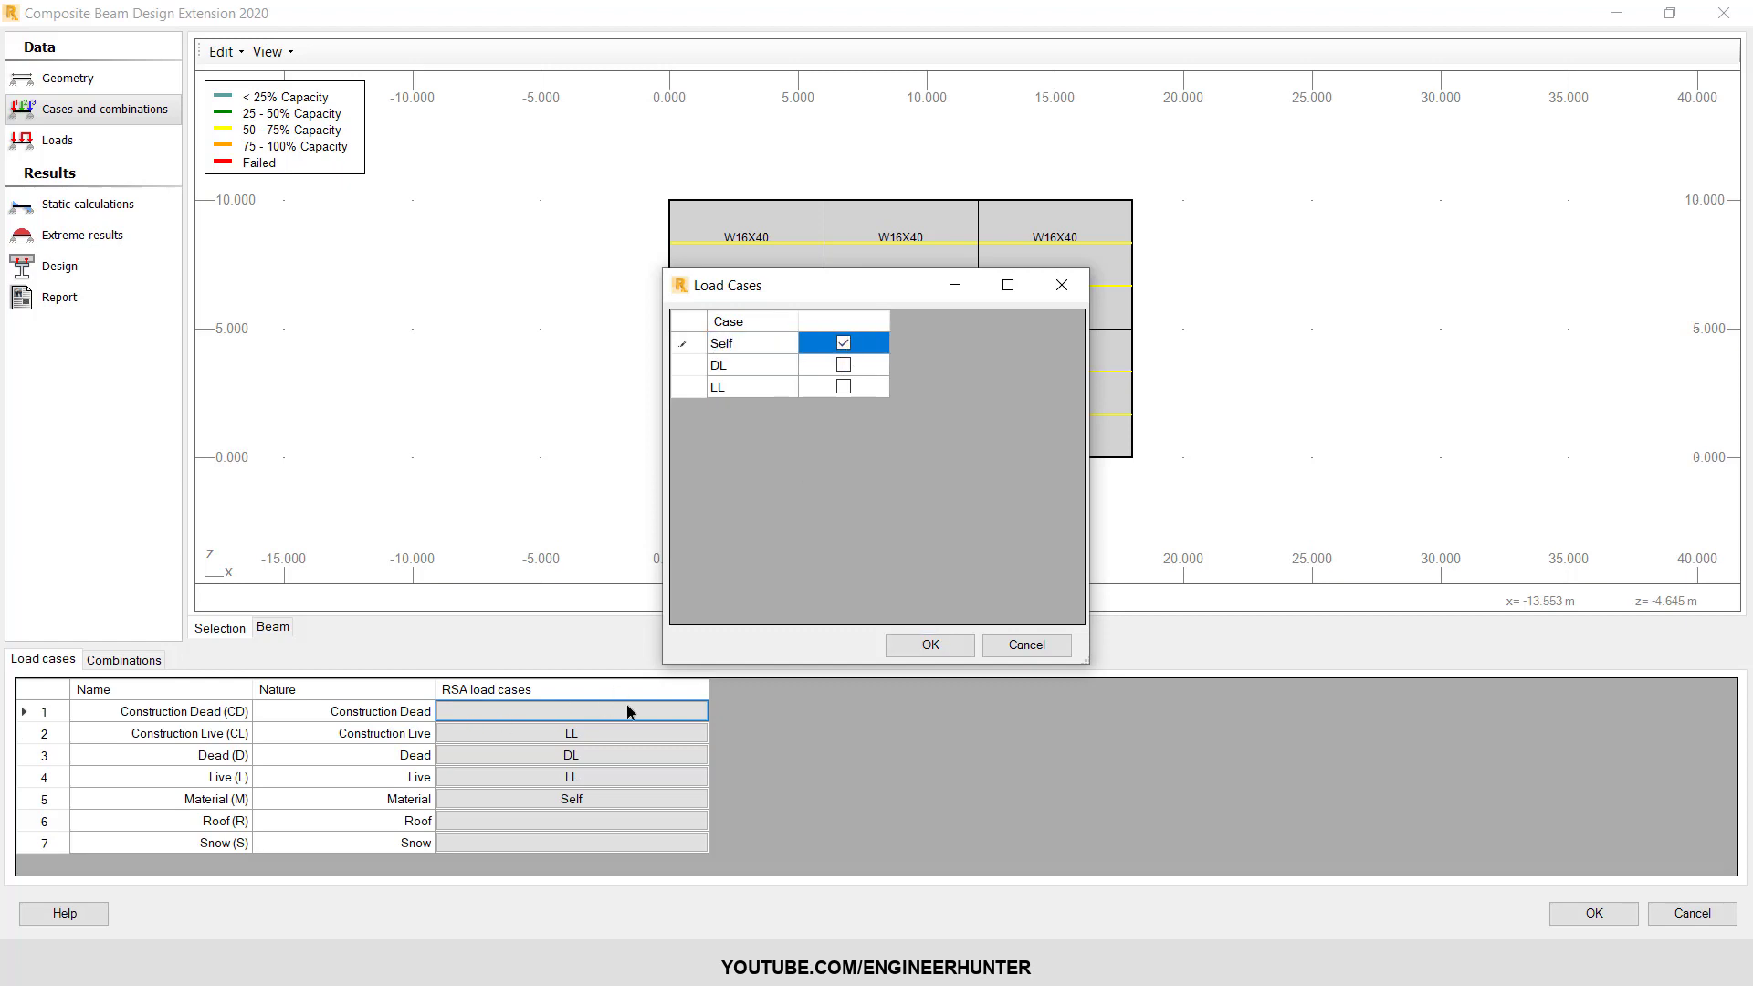
pyautogui.click(930, 644)
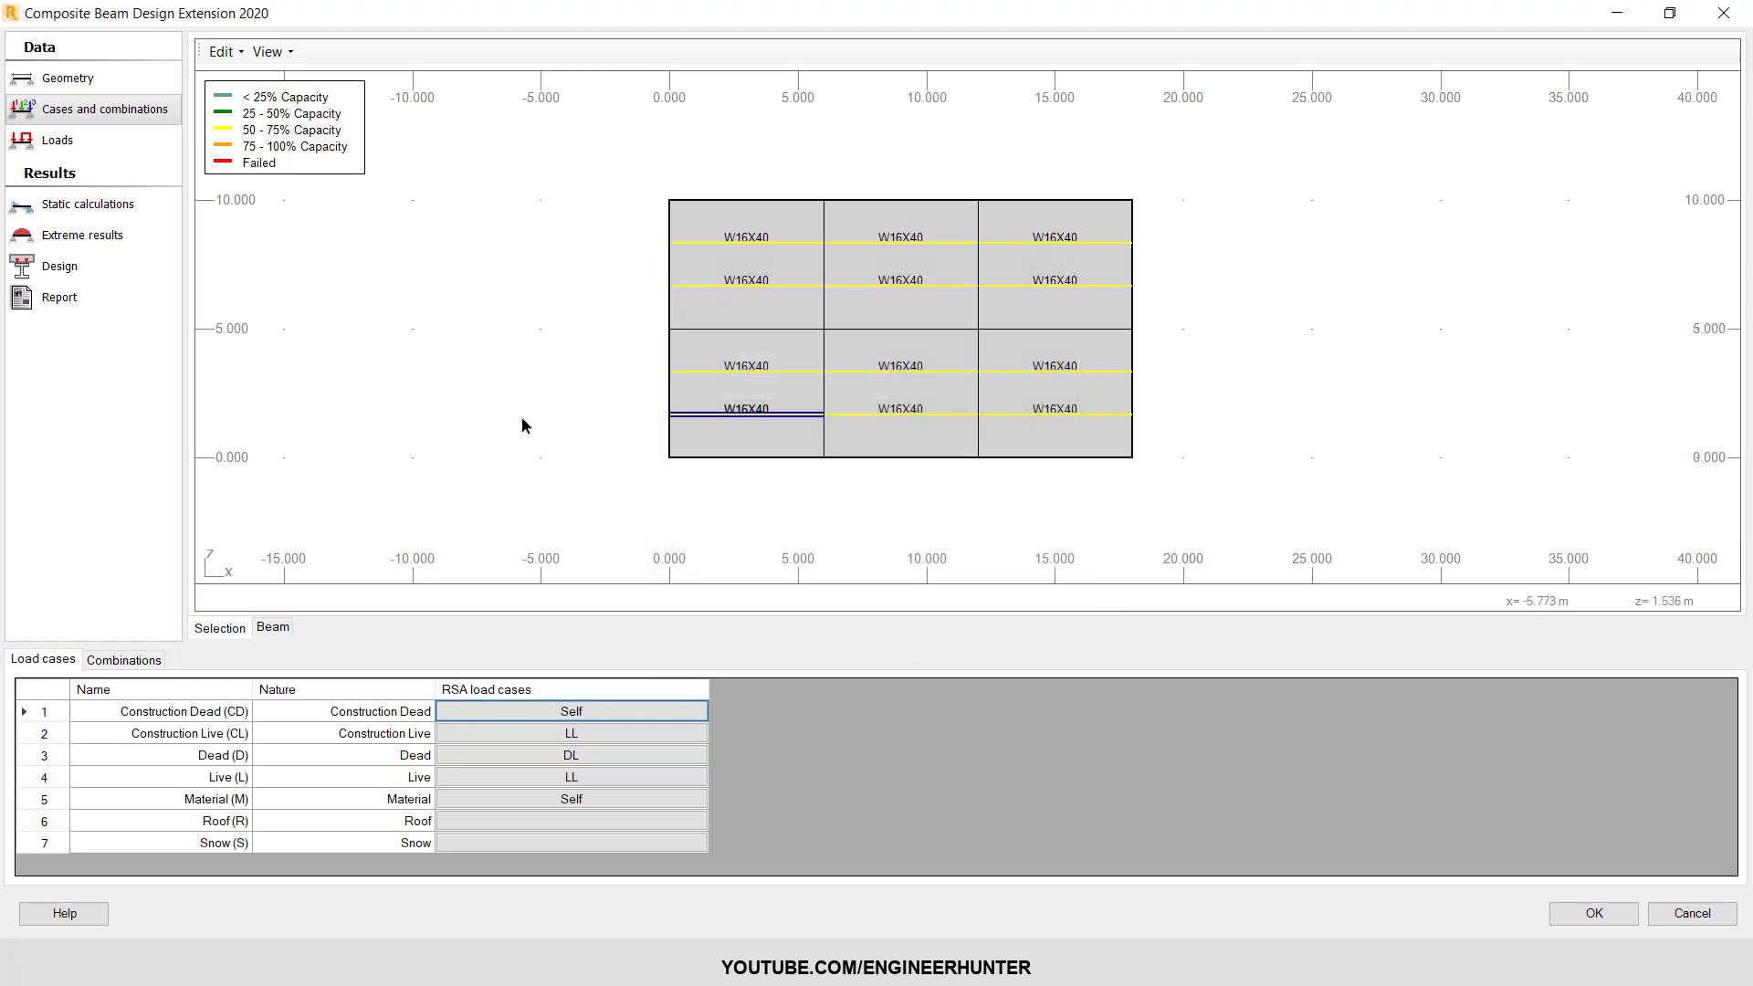
pyautogui.click(103, 207)
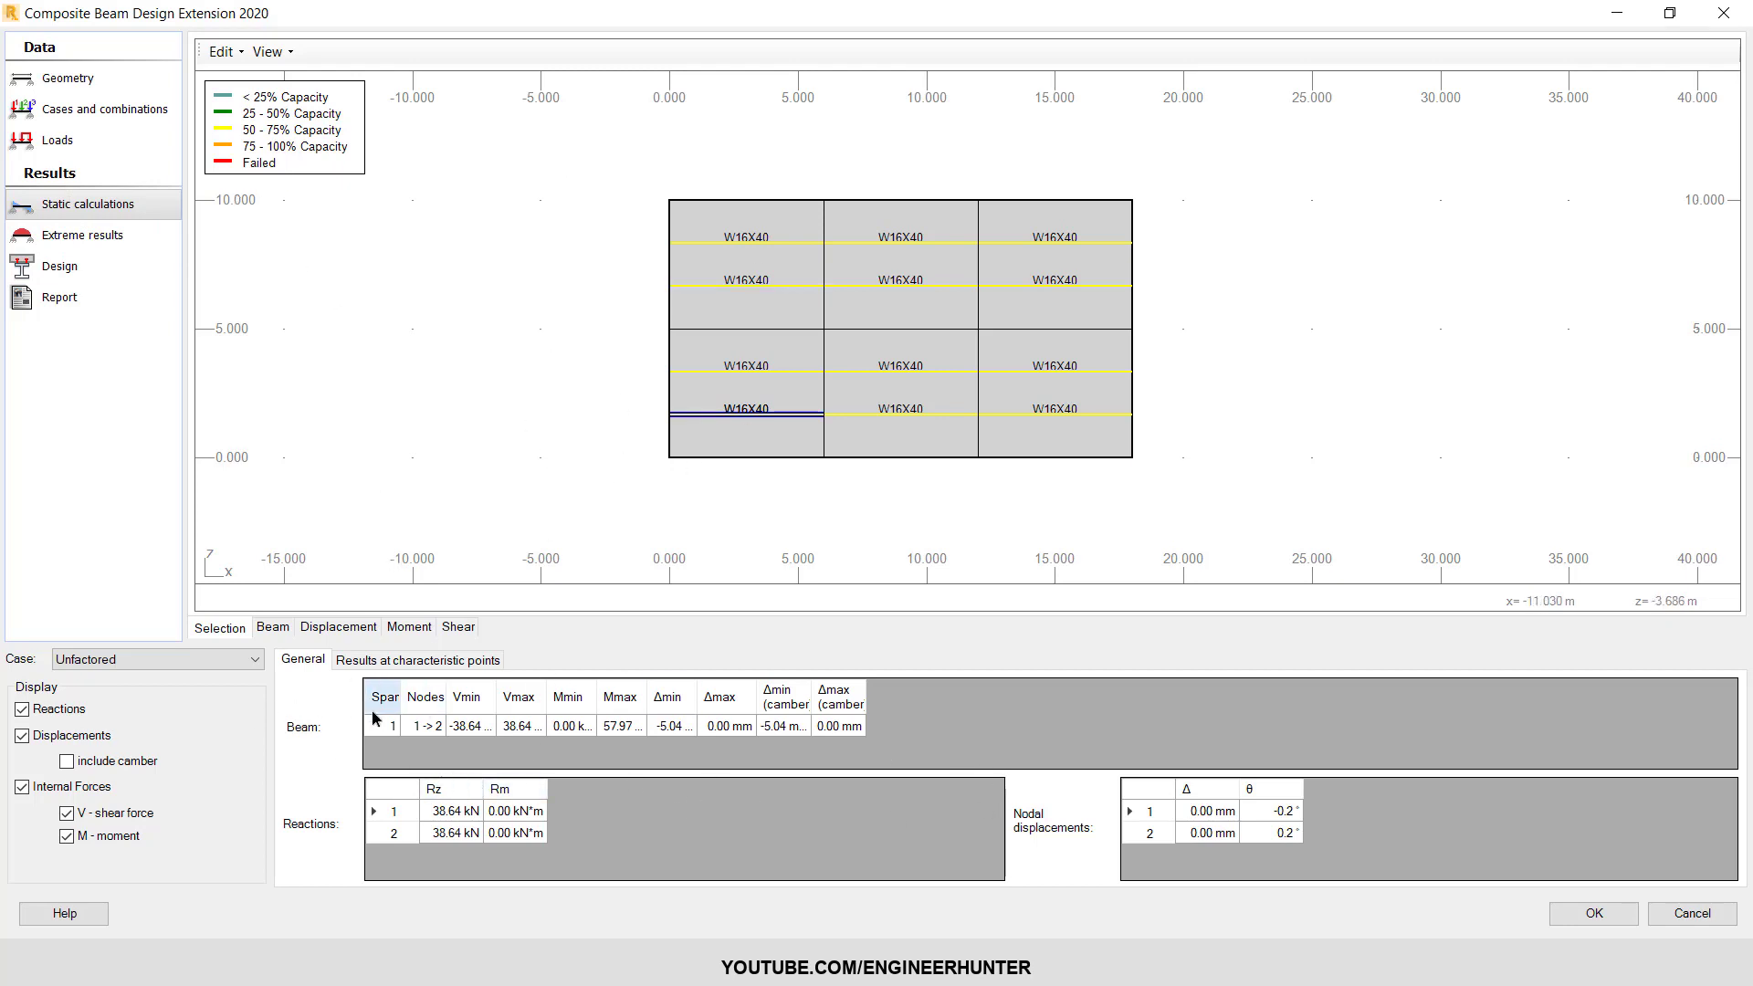
# - Review the current case's characteristic points, internal forces, displacement, moment and shear diagrams
pyautogui.click(417, 660)
pyautogui.click(290, 654)
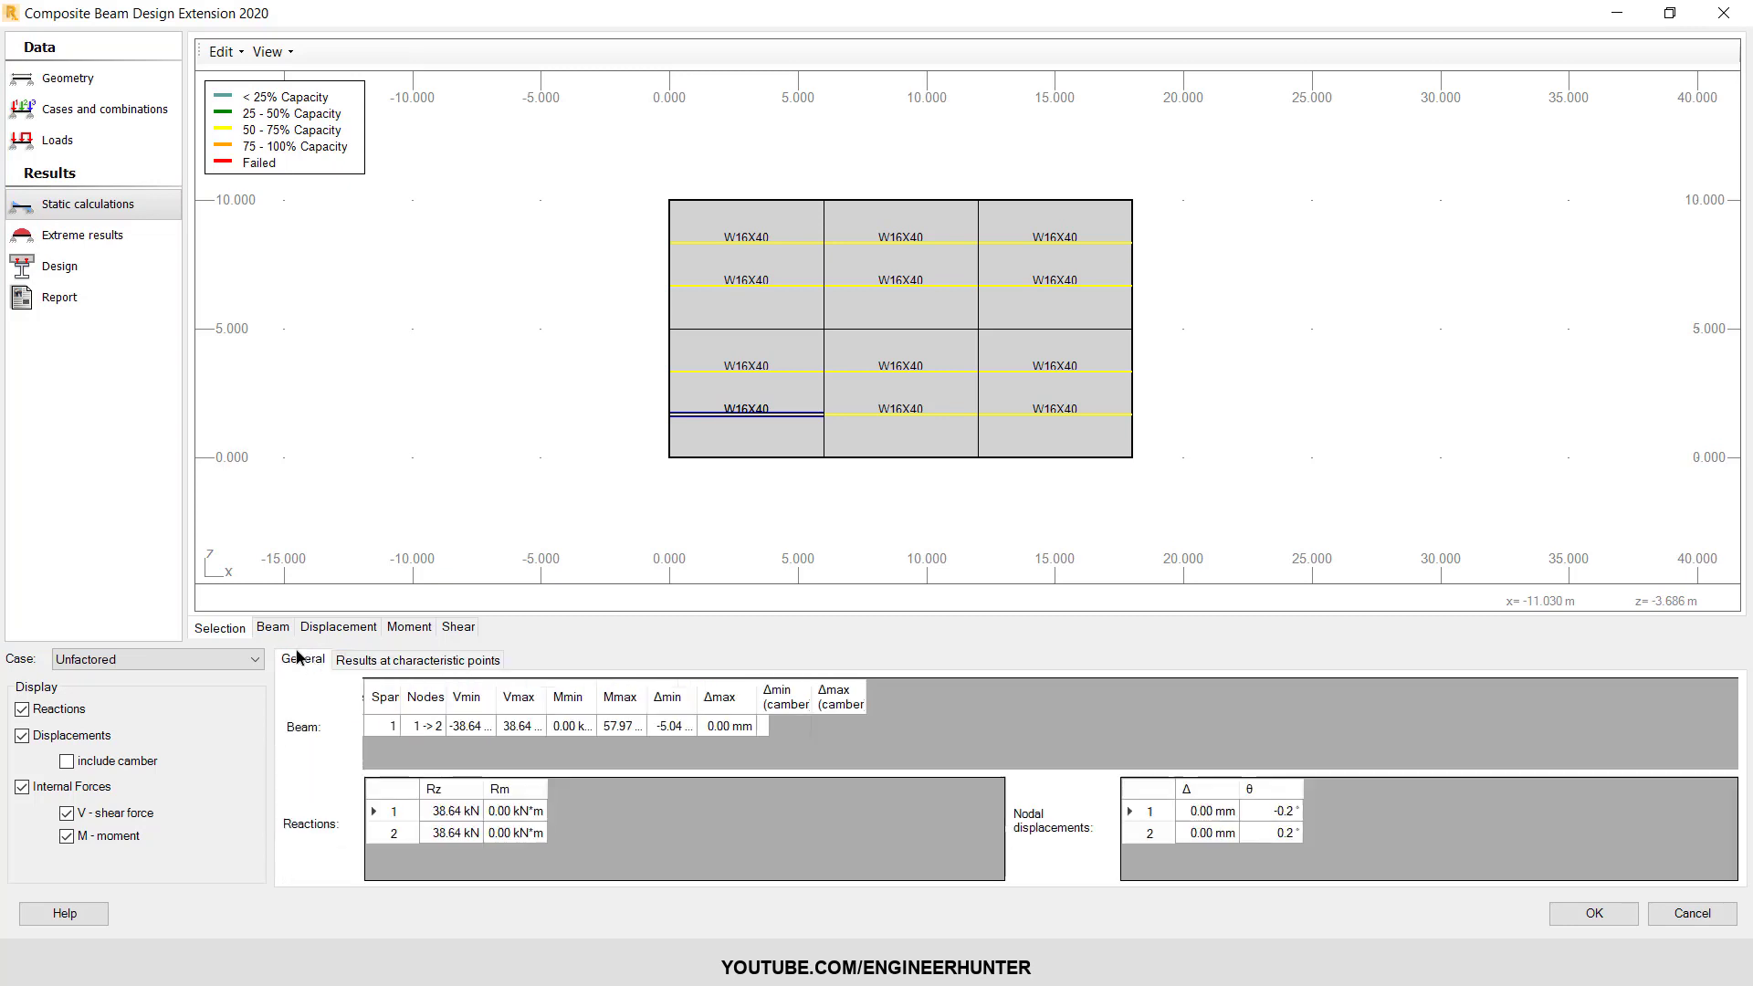
pyautogui.click(273, 627)
pyautogui.click(338, 628)
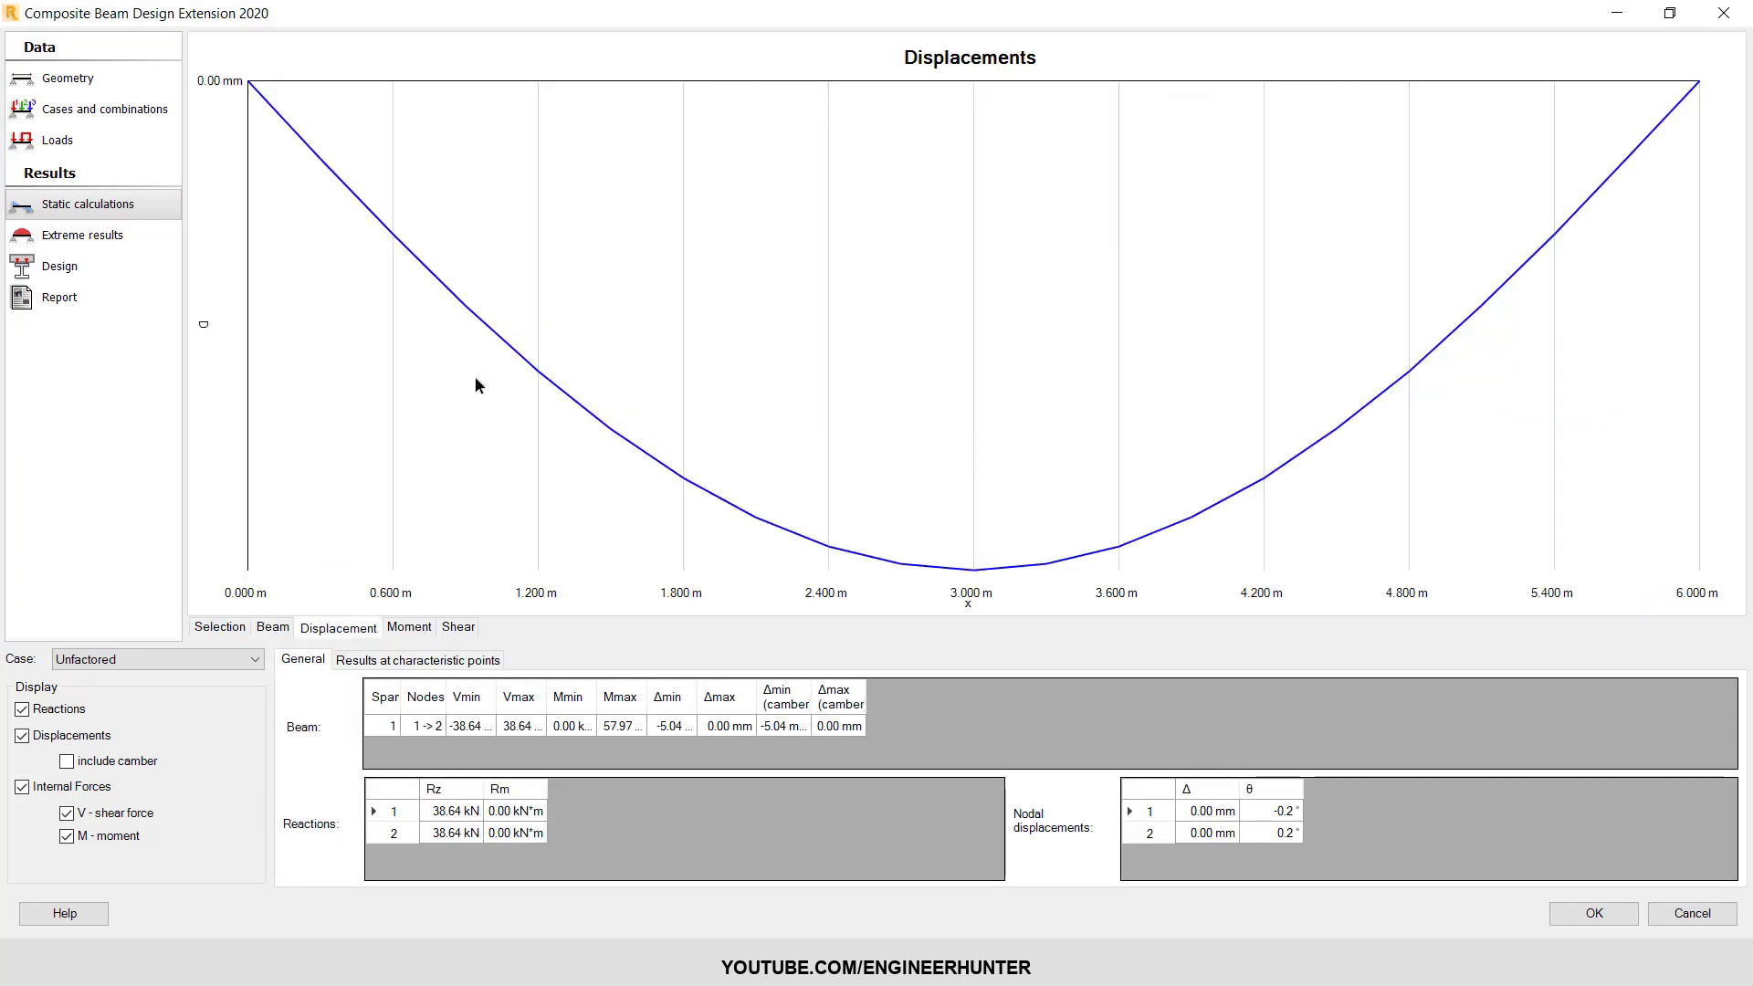
pyautogui.click(393, 627)
pyautogui.click(462, 630)
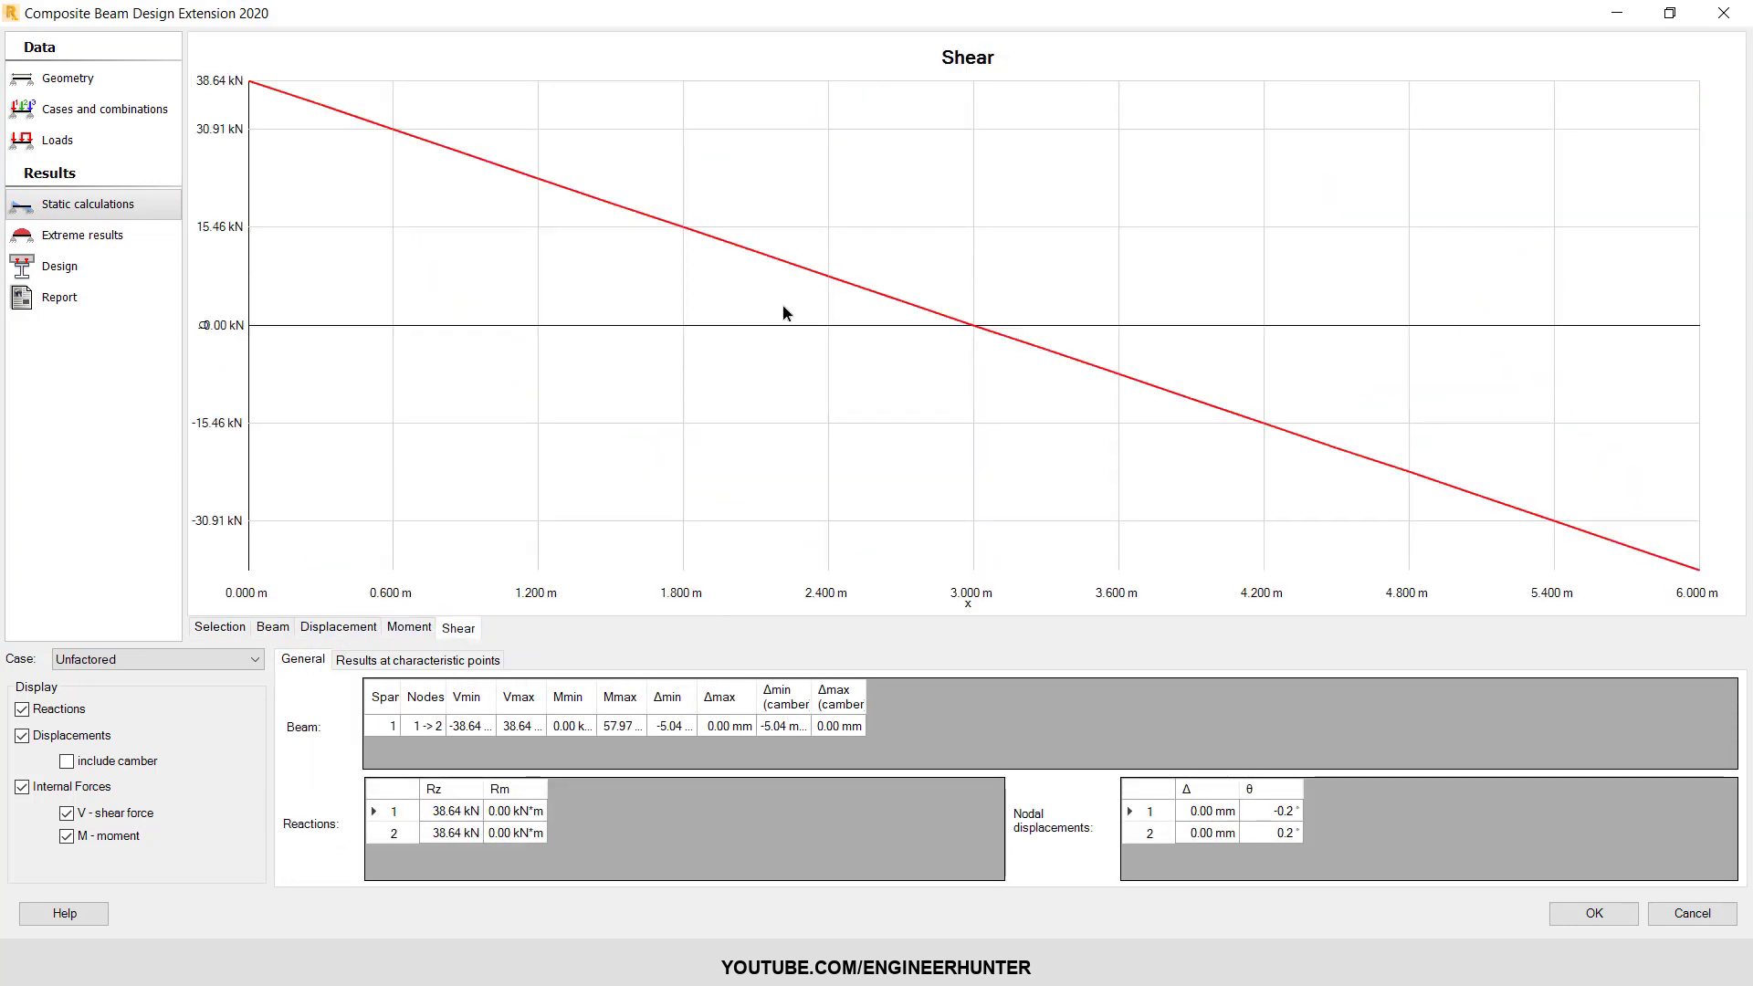
pyautogui.click(220, 628)
# - Switch the result case to 1.2 Dead + 1.6 Live and view its displacement, moment and shear diagrams
pyautogui.click(137, 659)
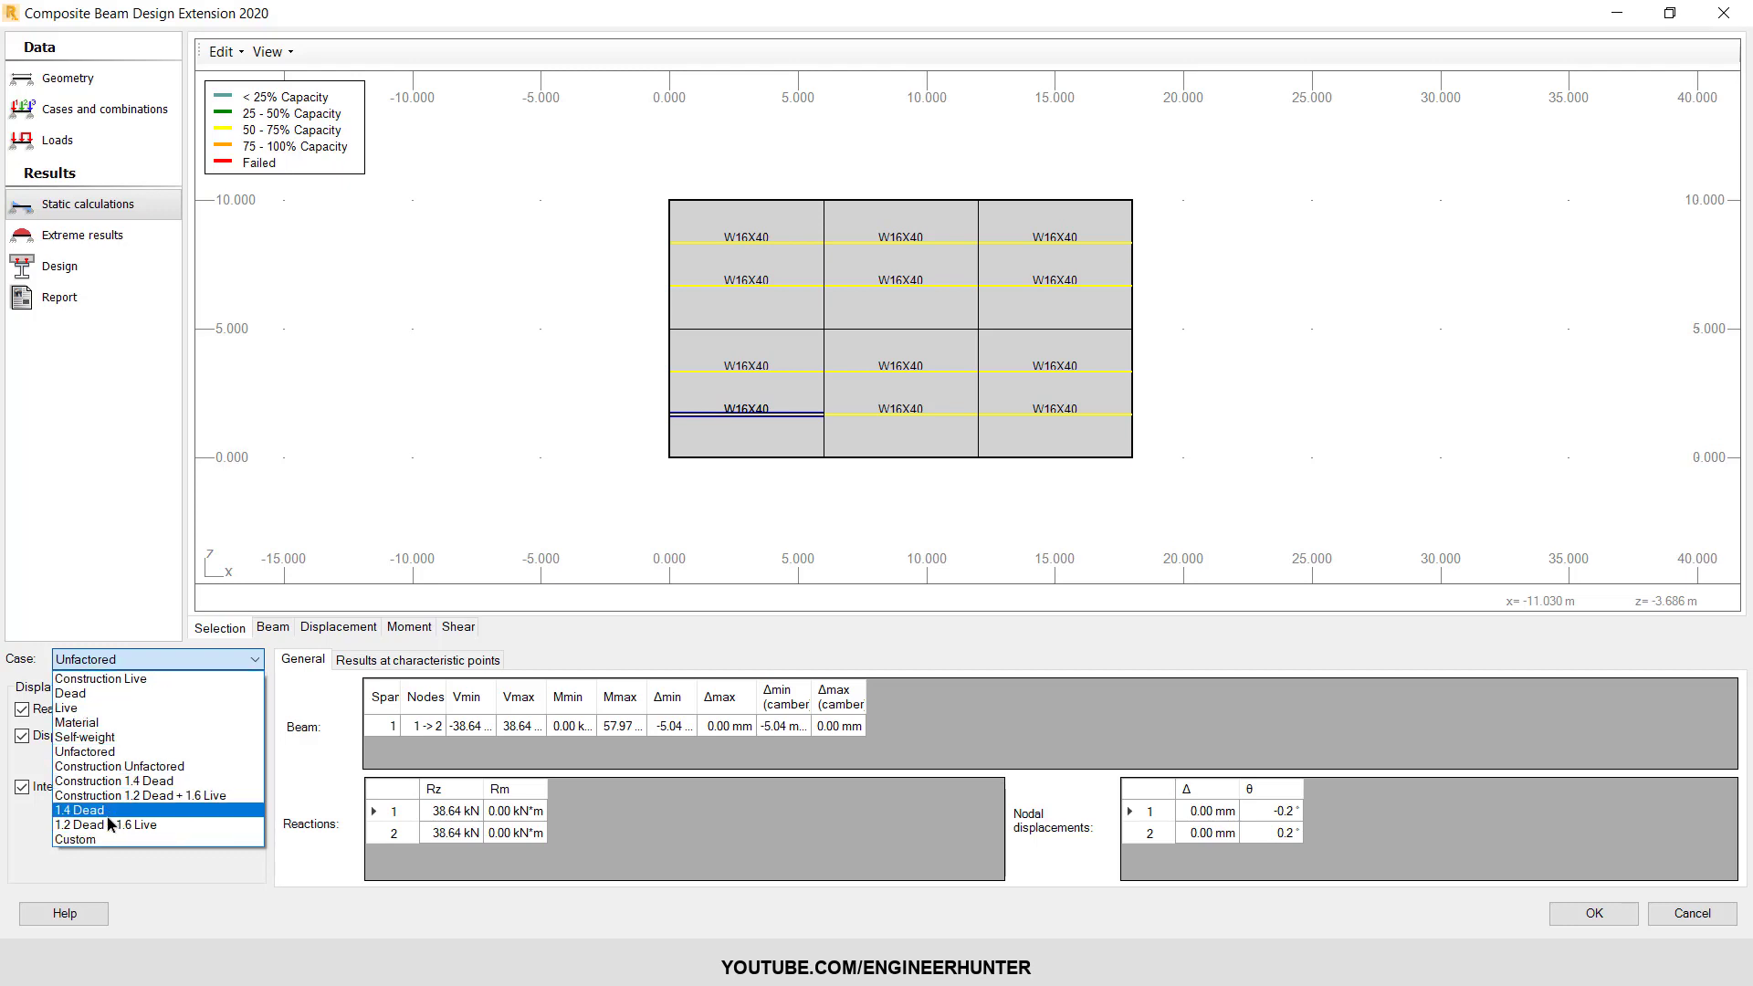
pyautogui.click(78, 839)
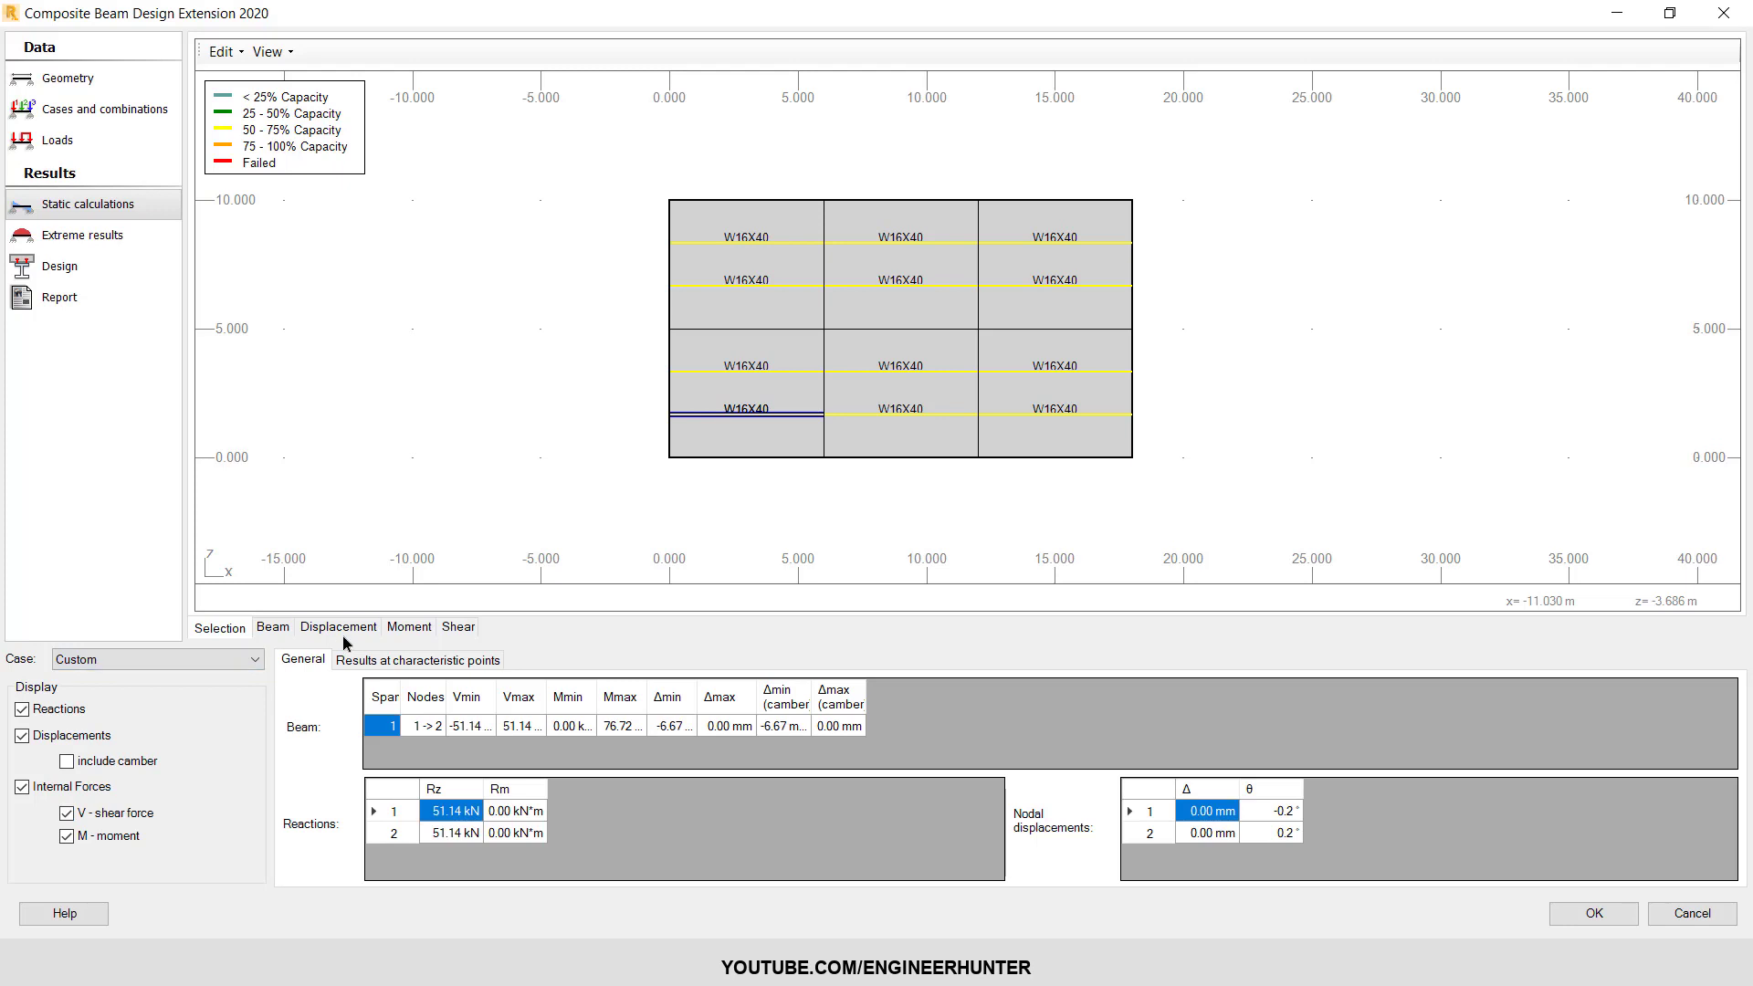
pyautogui.click(167, 667)
pyautogui.click(136, 820)
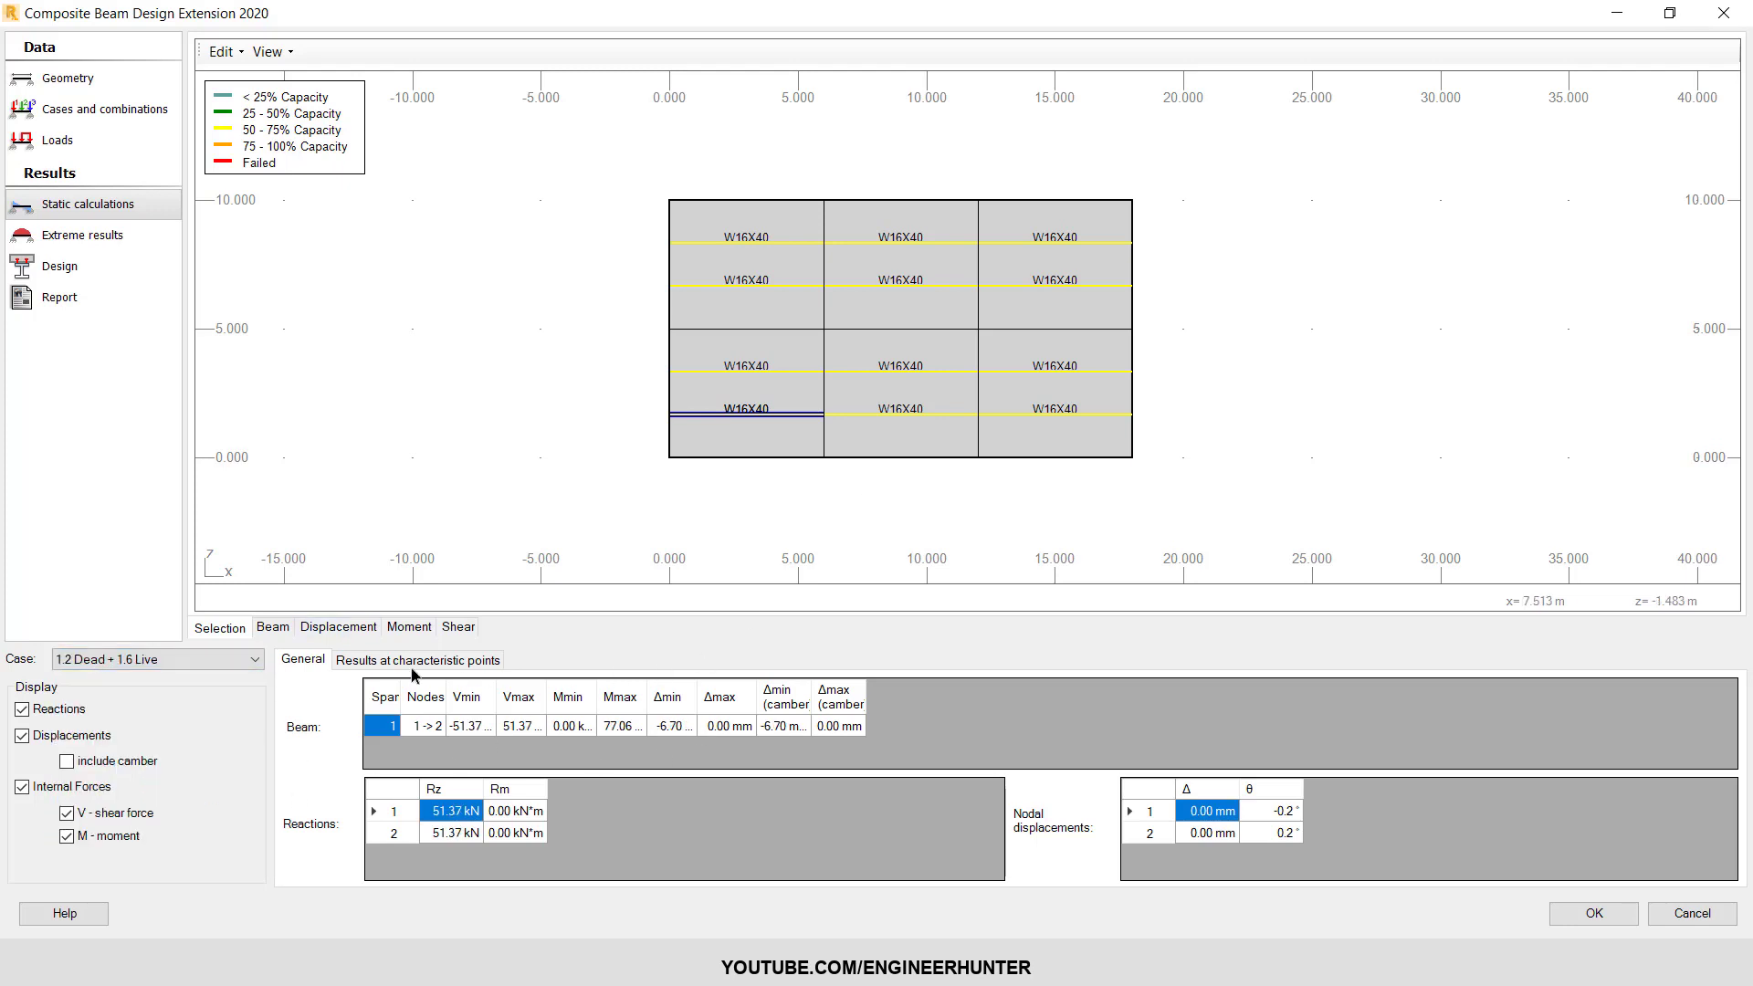
pyautogui.click(337, 628)
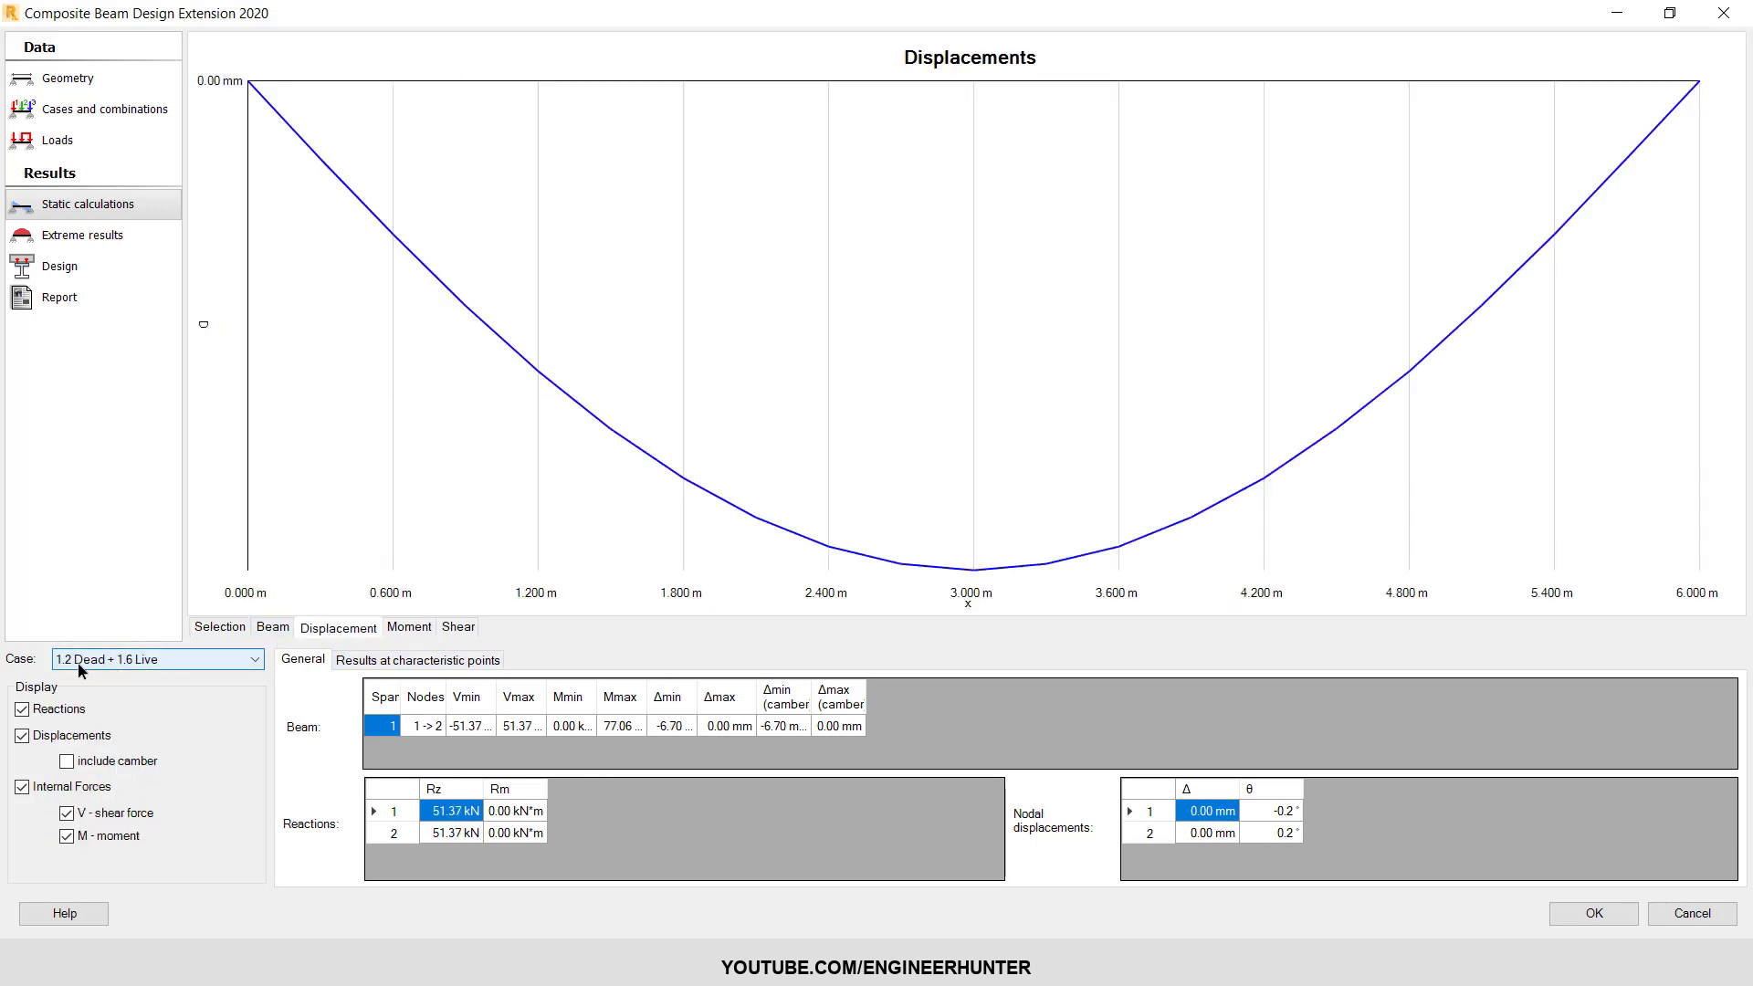
pyautogui.click(408, 628)
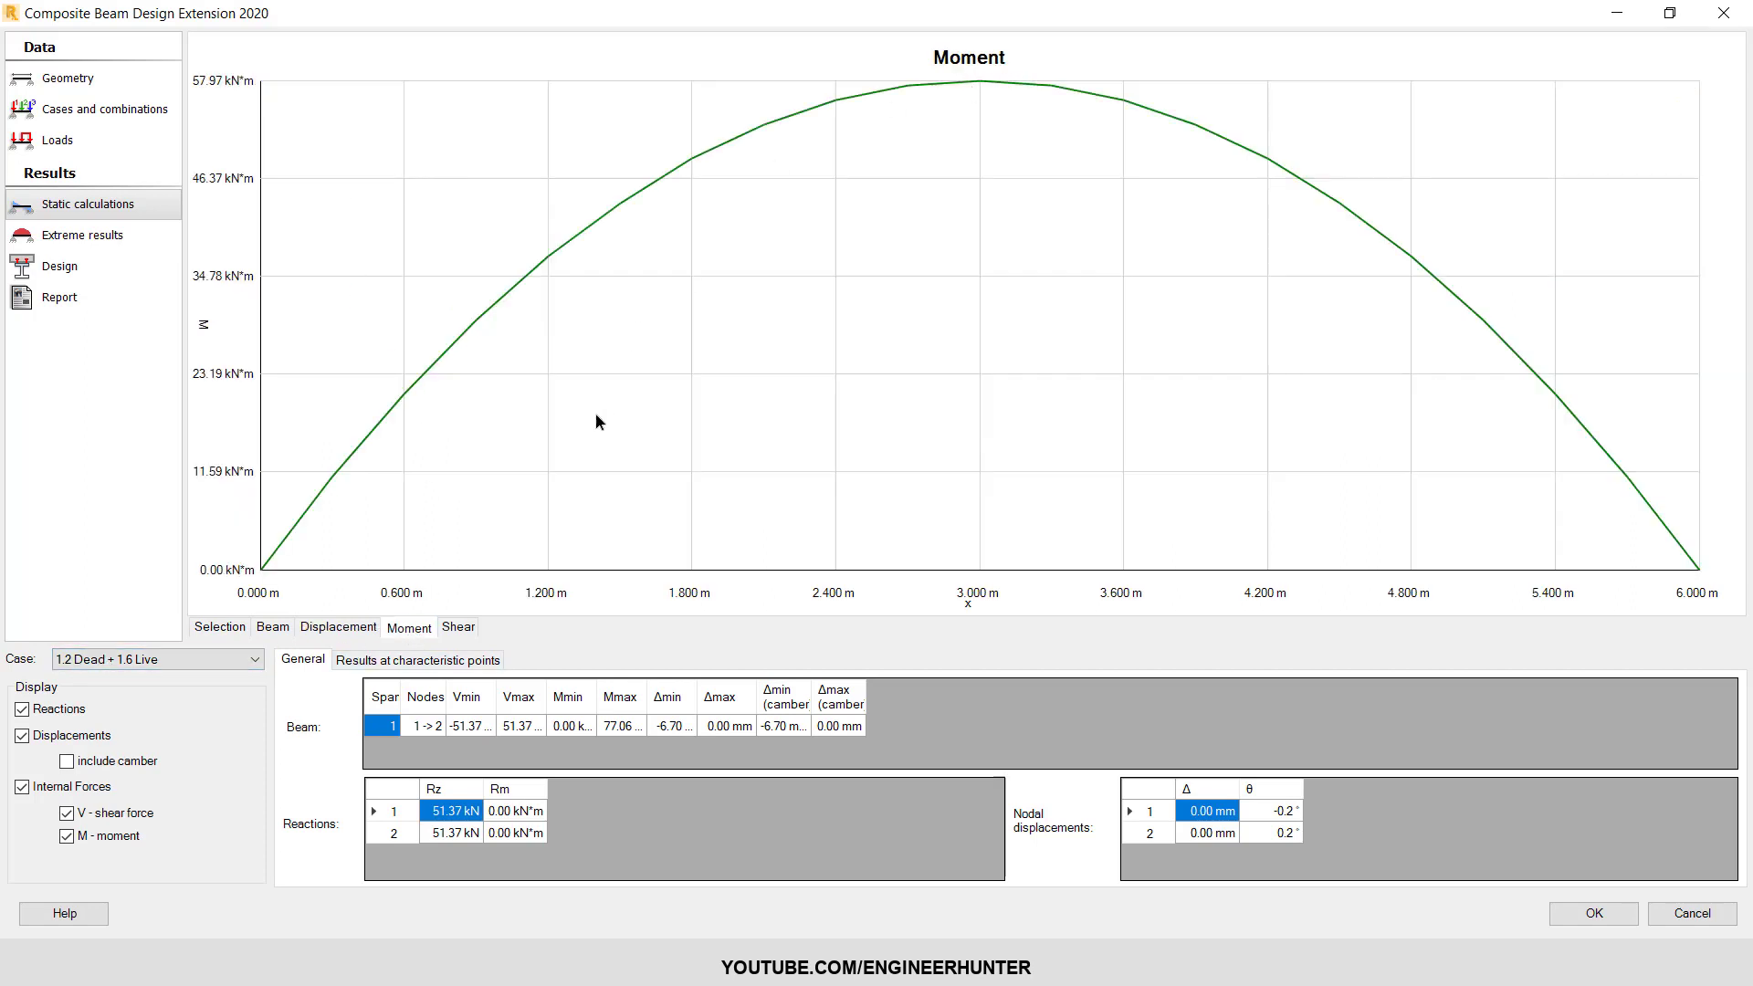
pyautogui.click(459, 628)
pyautogui.click(208, 628)
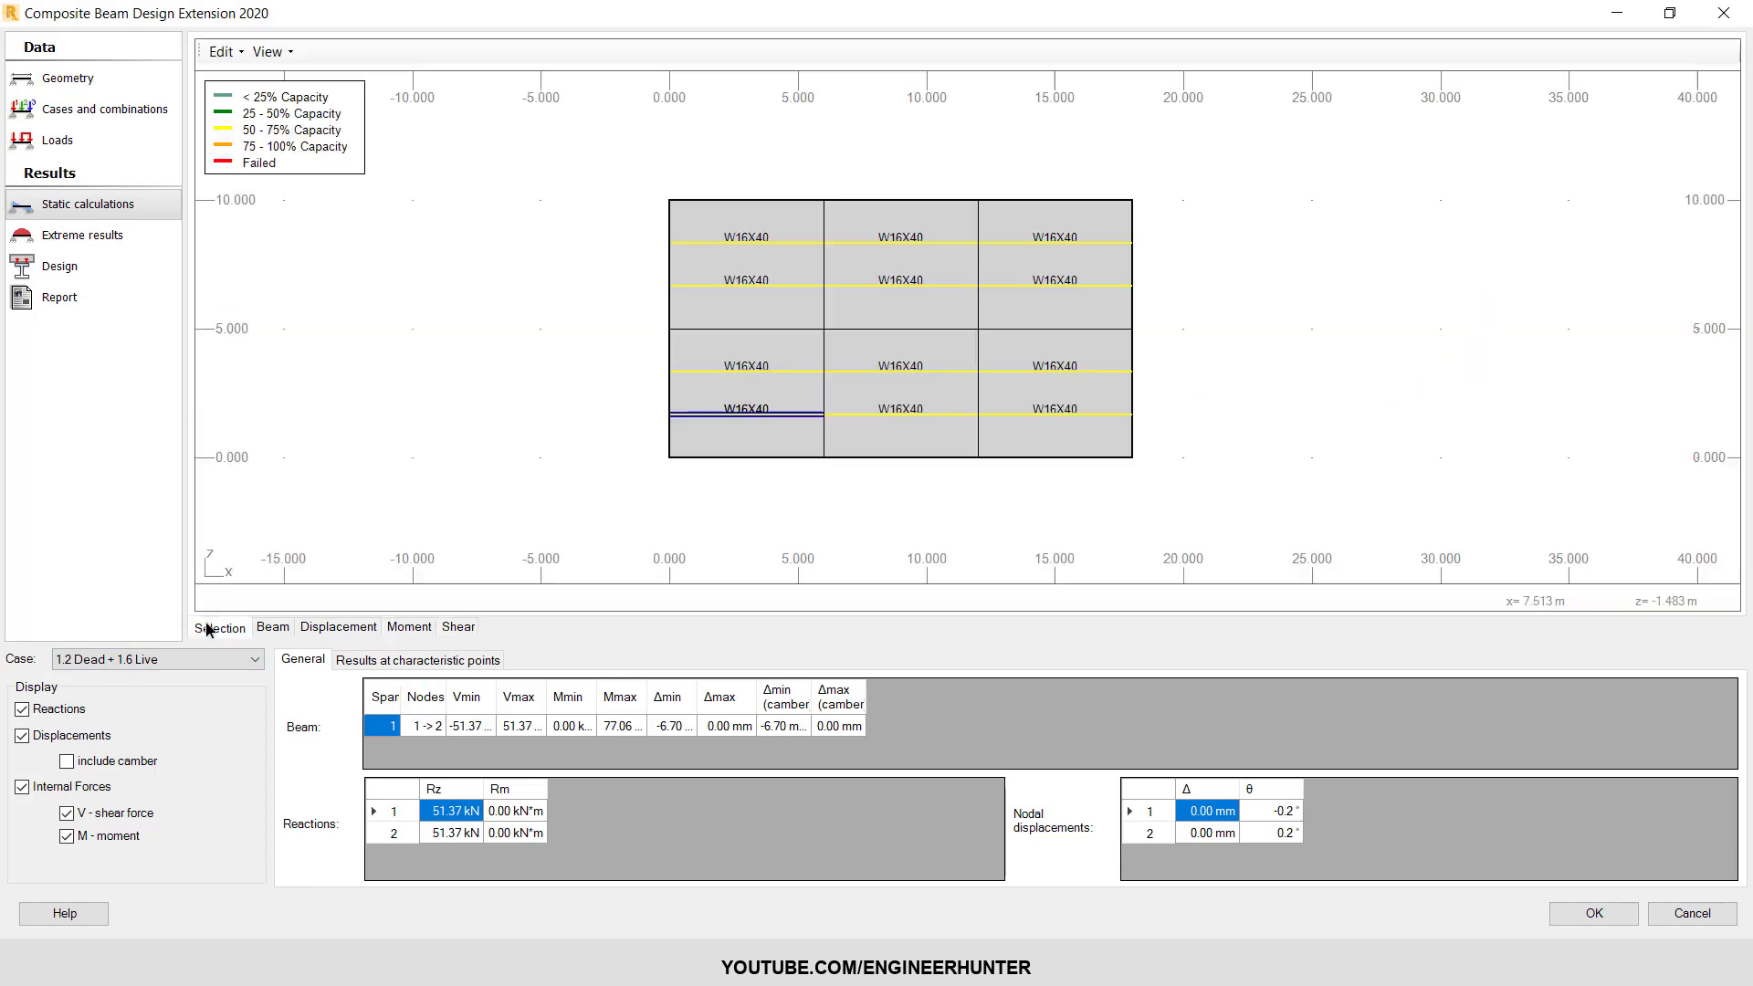
# - Check the extreme displacement, force and reaction values, then replot the 77.06 kN·m moment diagram
pyautogui.click(108, 239)
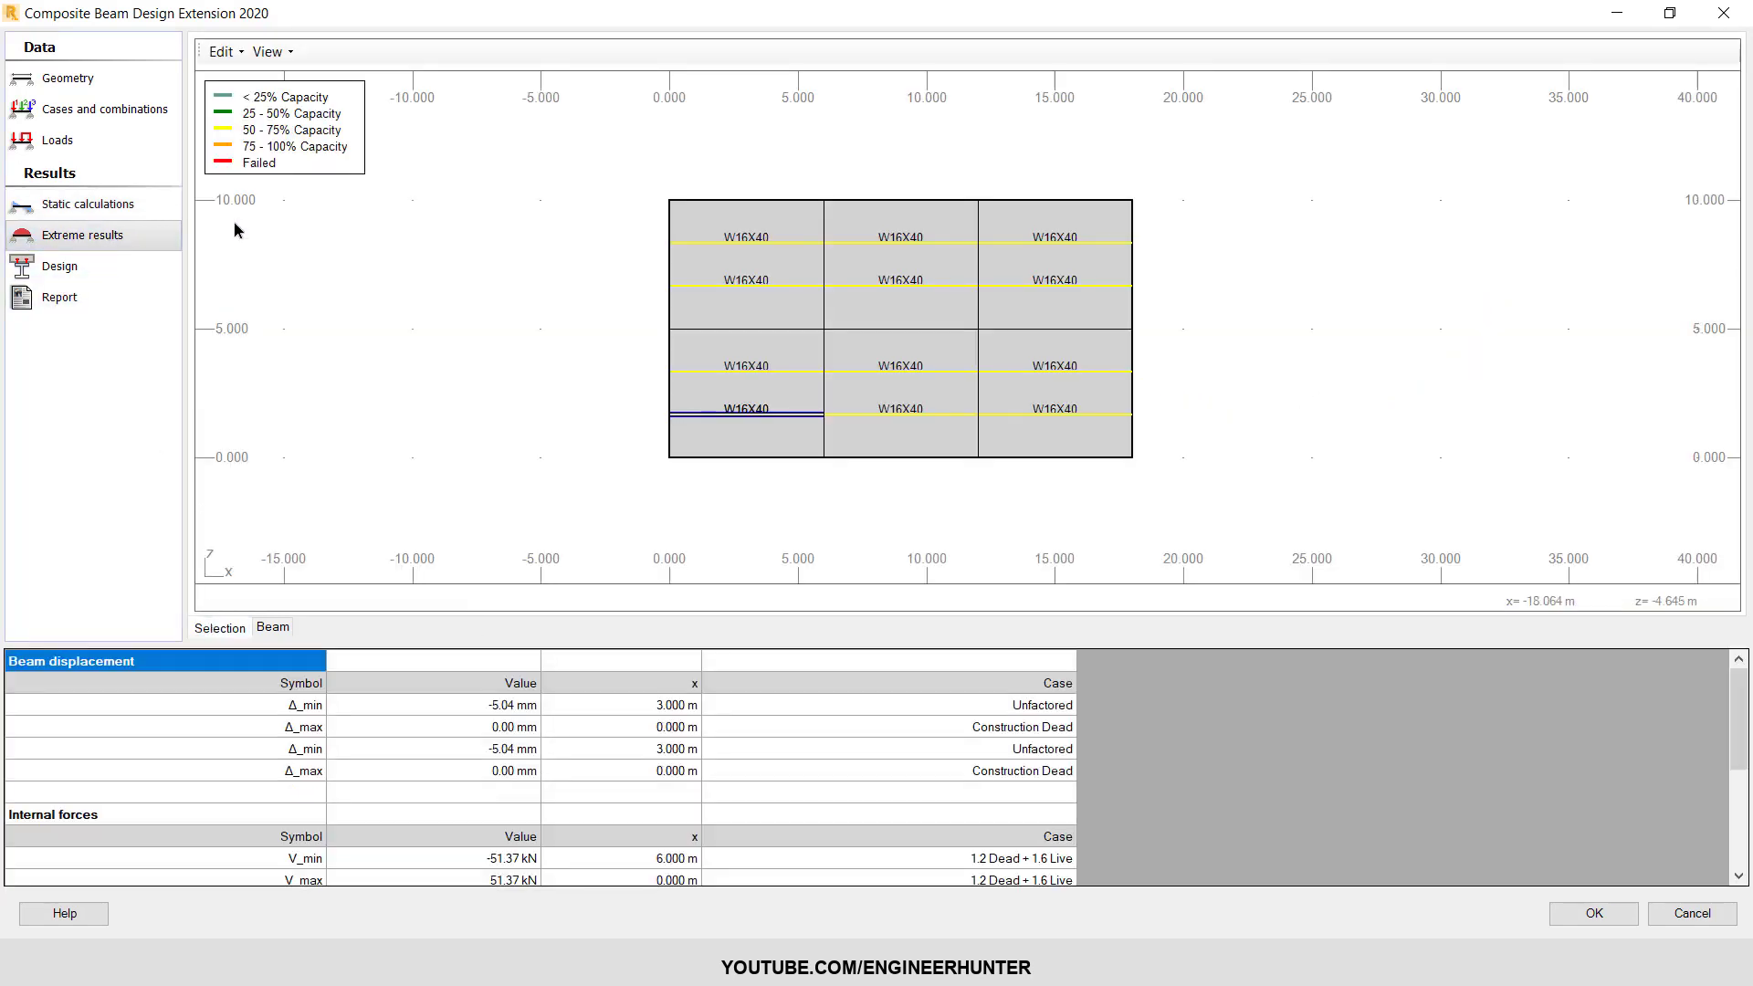
pyautogui.scroll(-3, 351, 704)
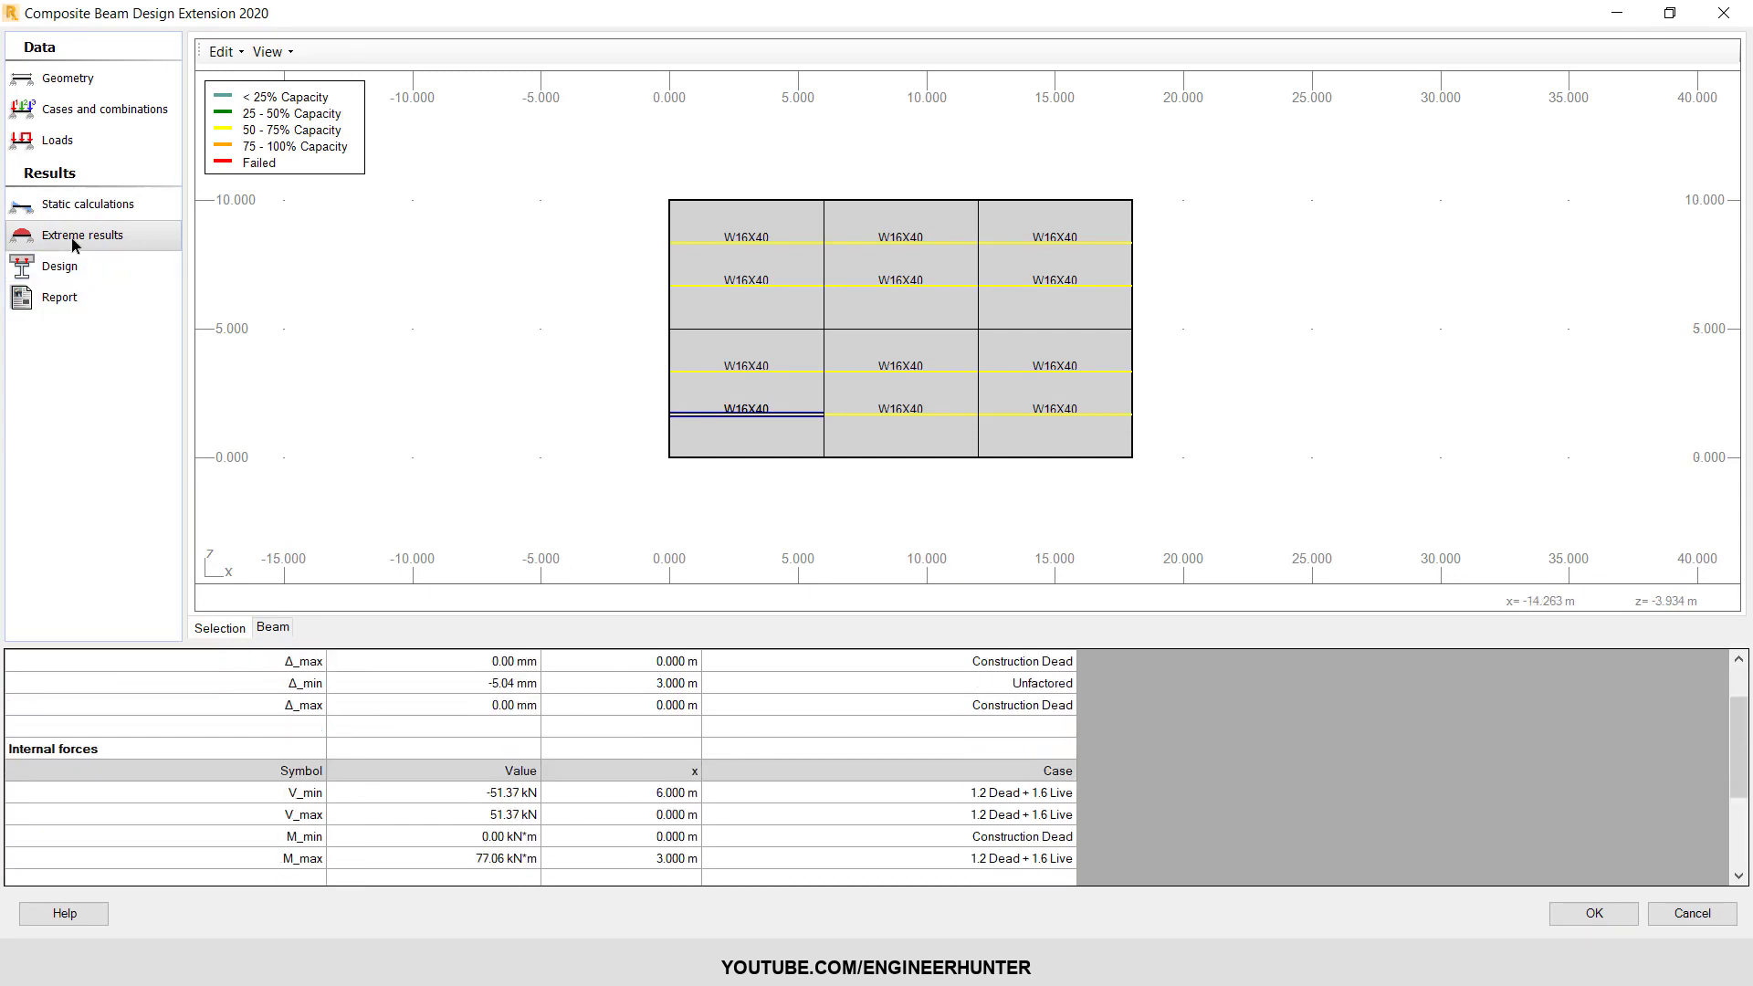
pyautogui.scroll(2, 729, 759)
pyautogui.scroll(-4, 730, 758)
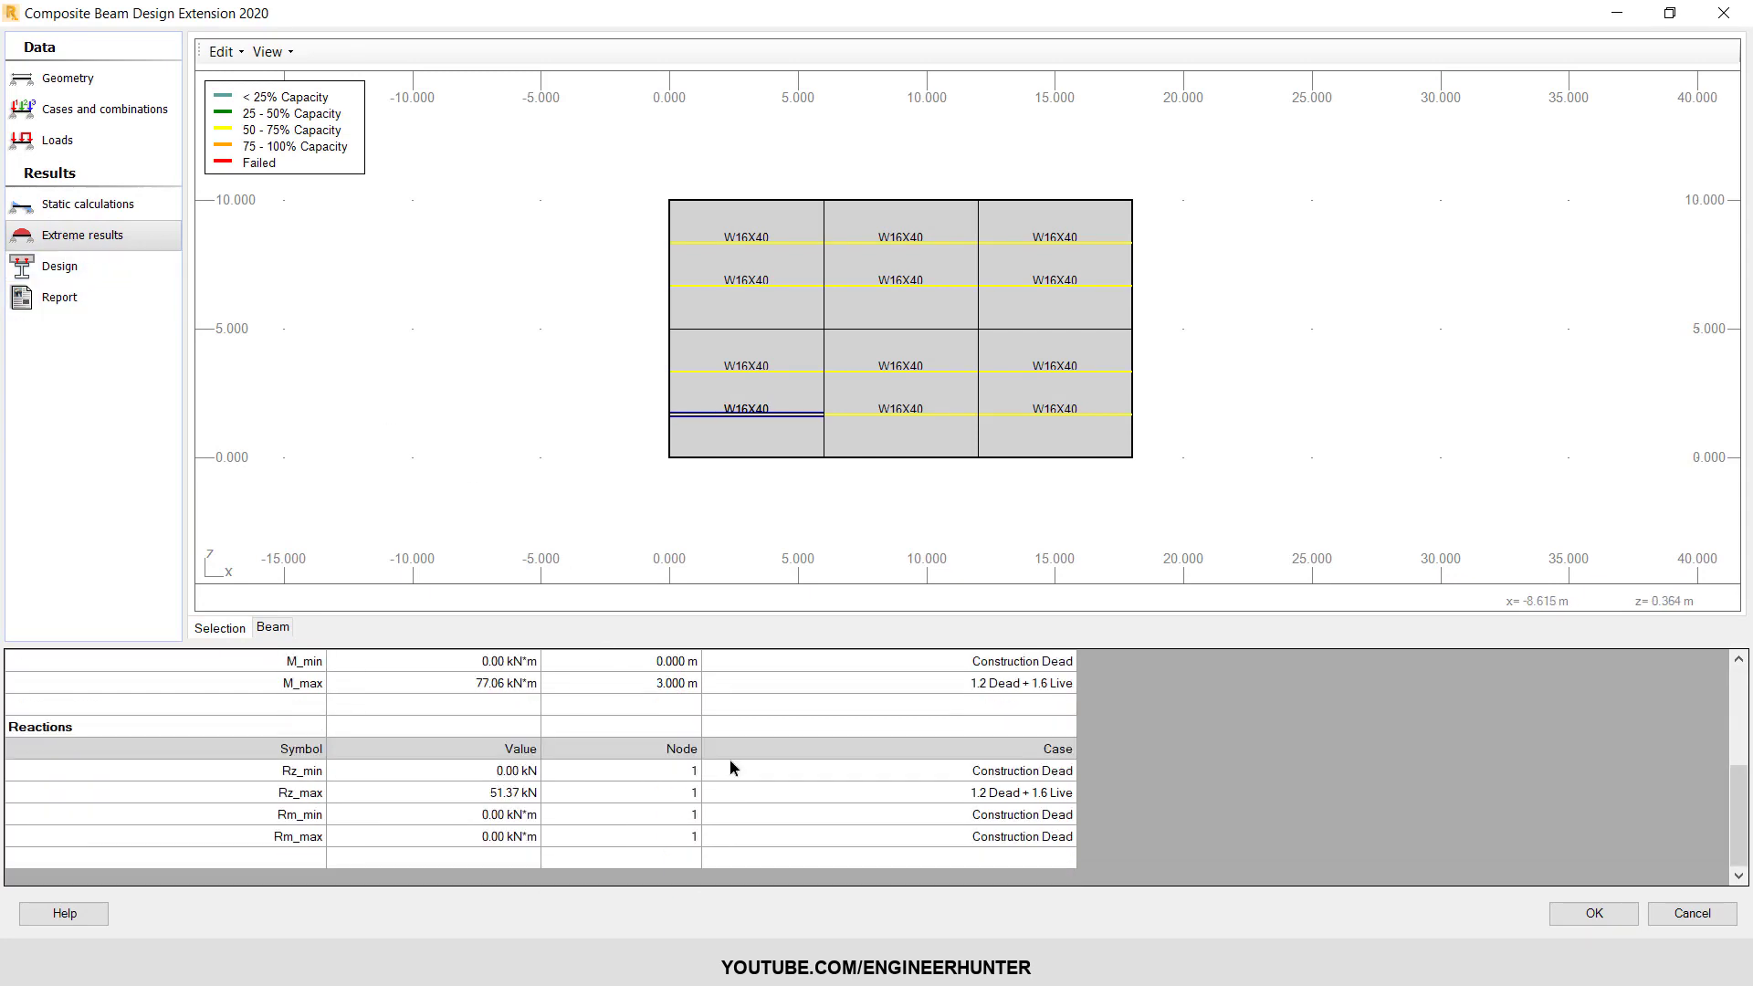
pyautogui.scroll(5, 854, 800)
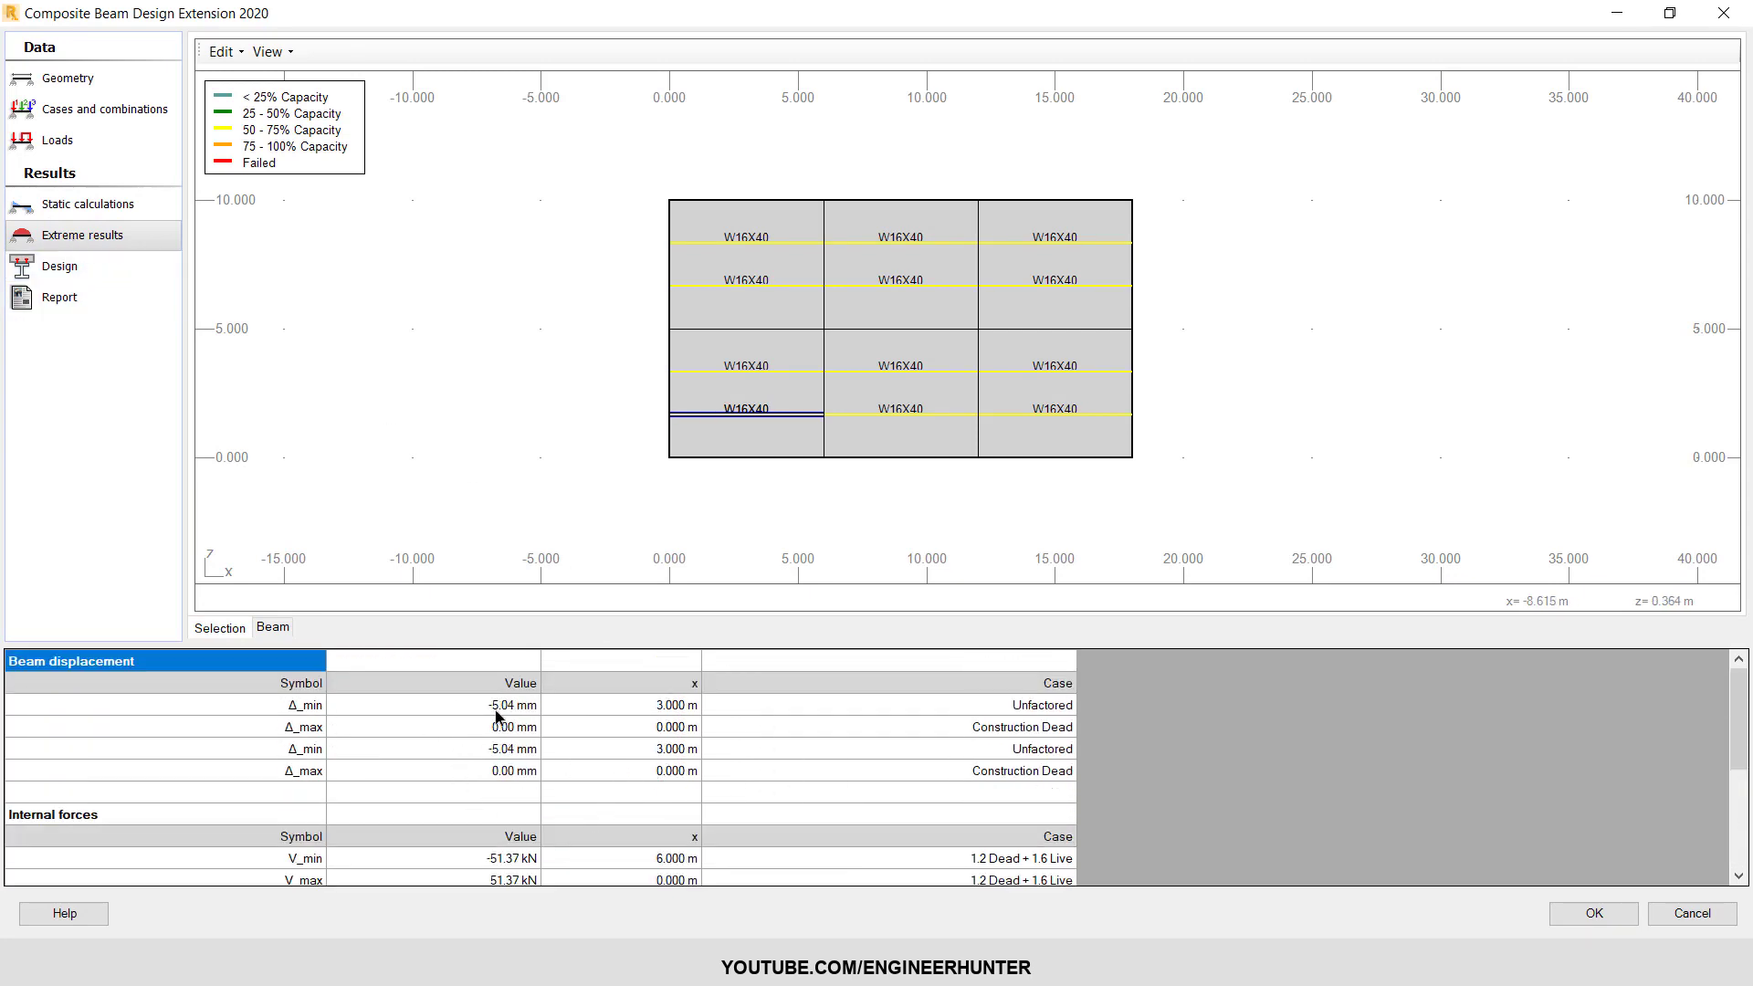
pyautogui.scroll(-4, 490, 740)
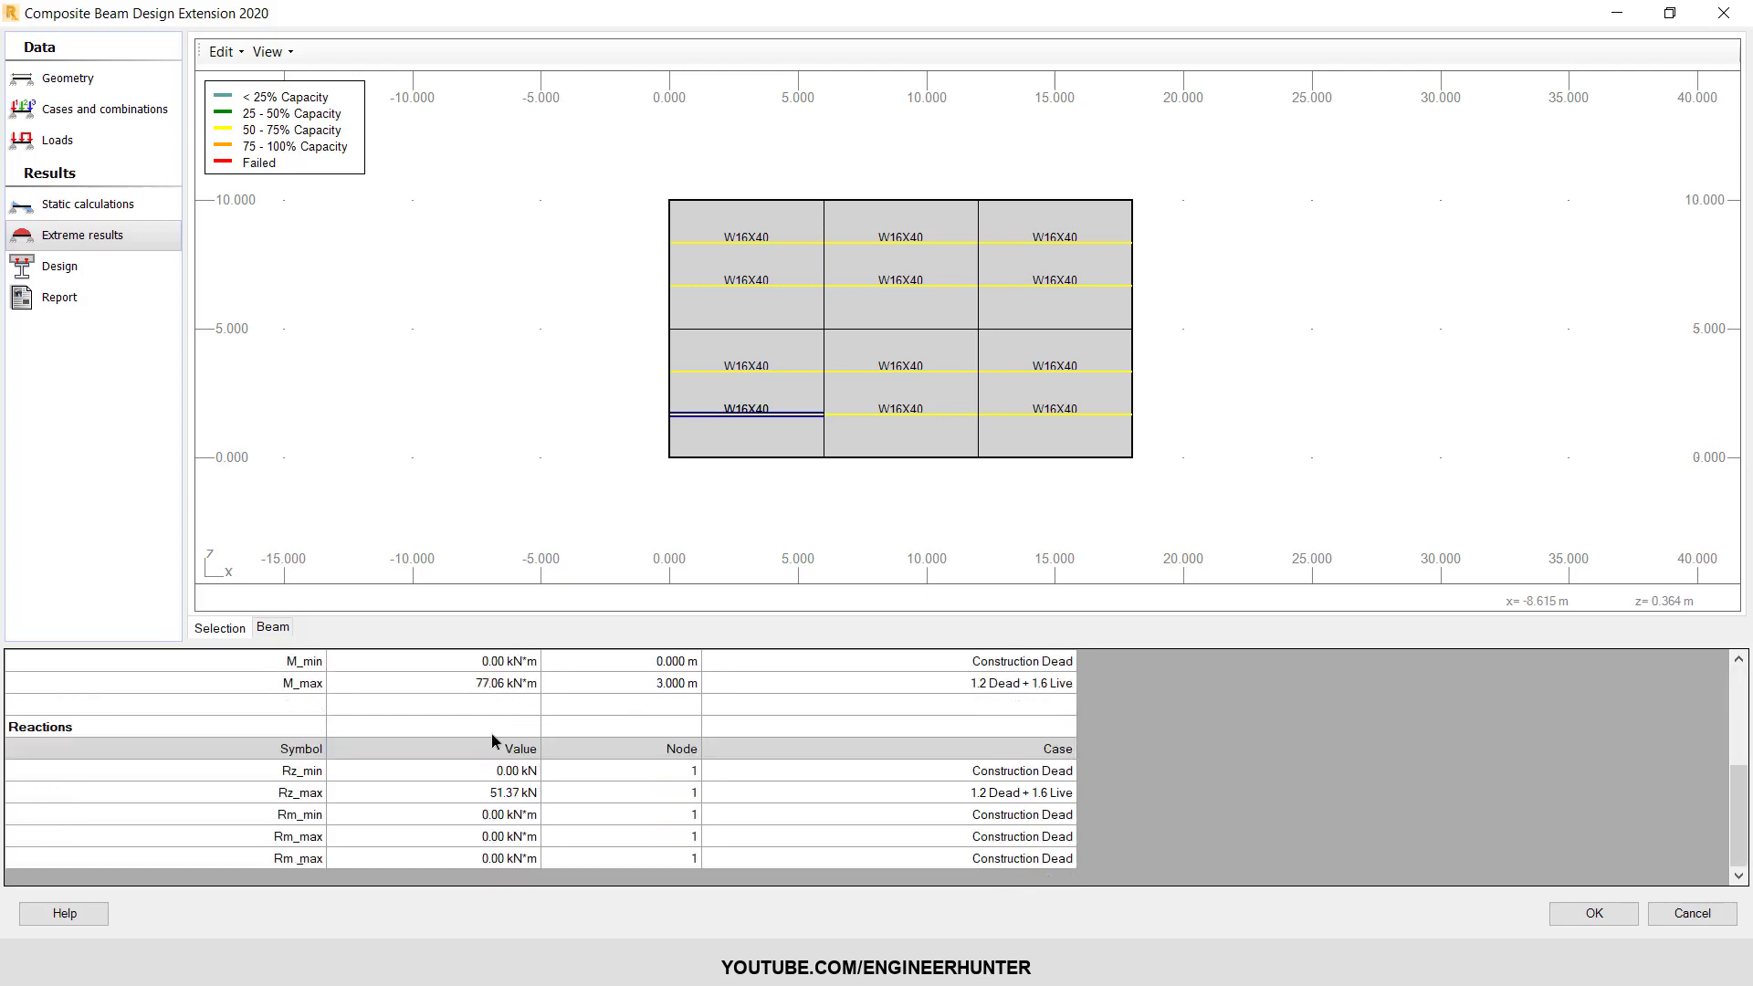
pyautogui.click(77, 204)
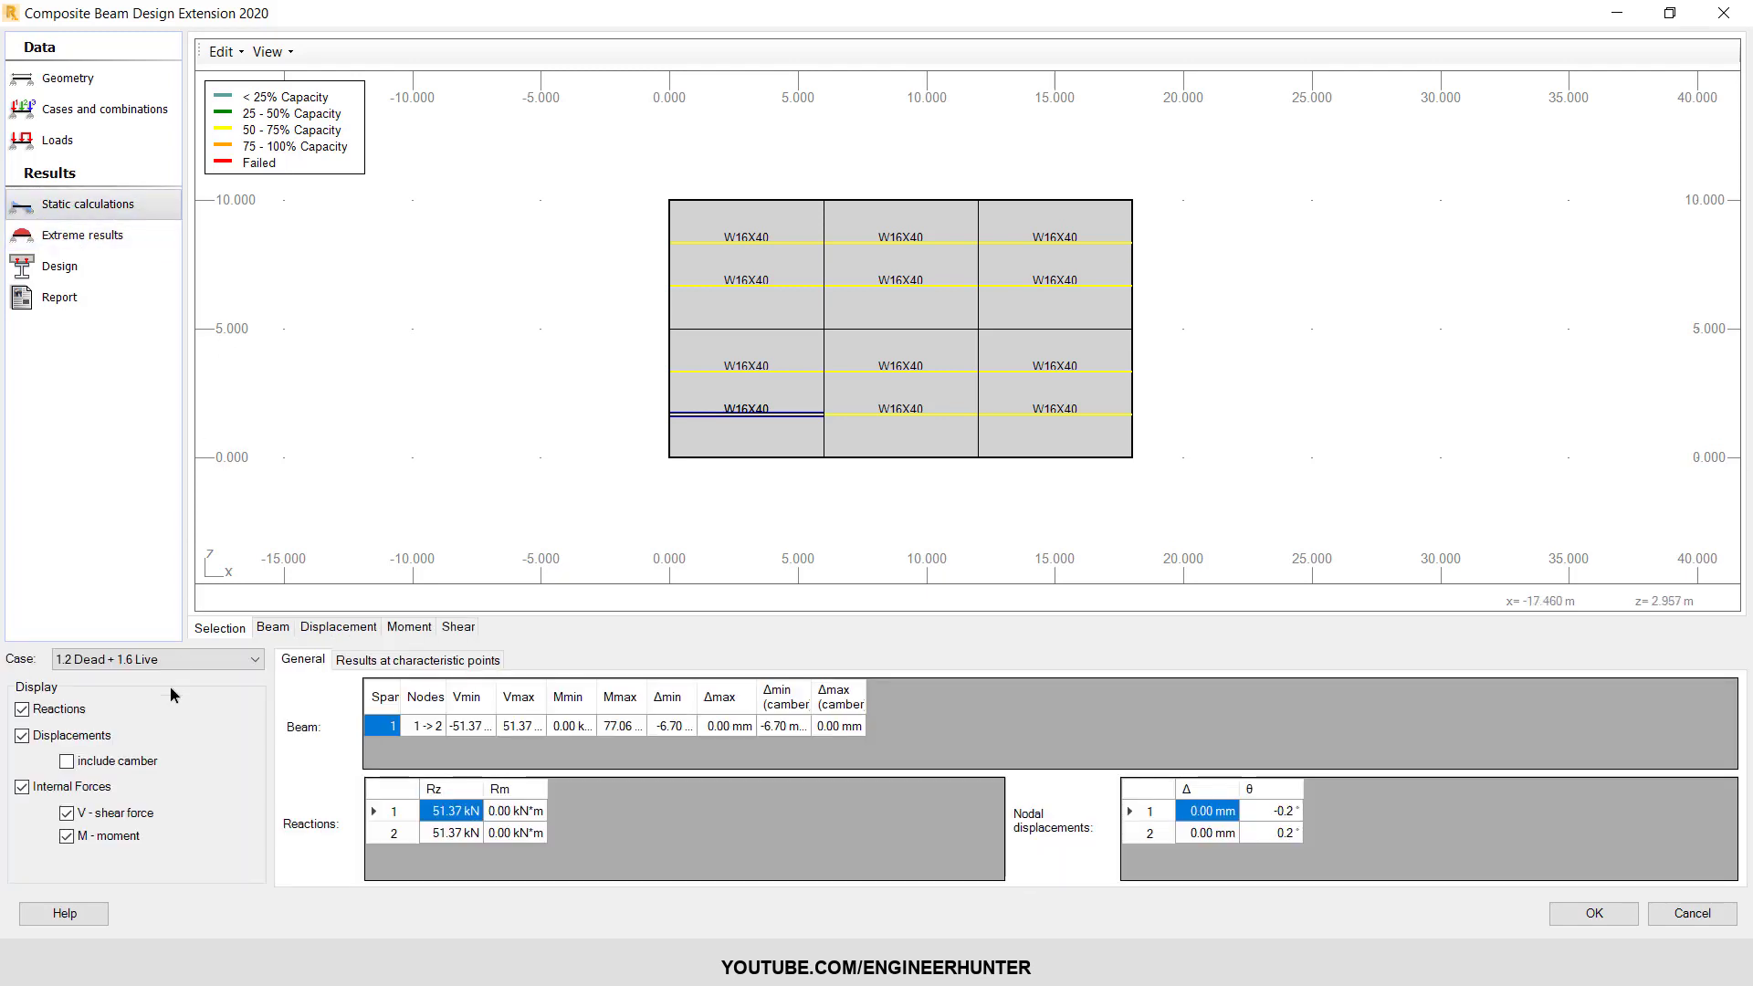
pyautogui.click(409, 627)
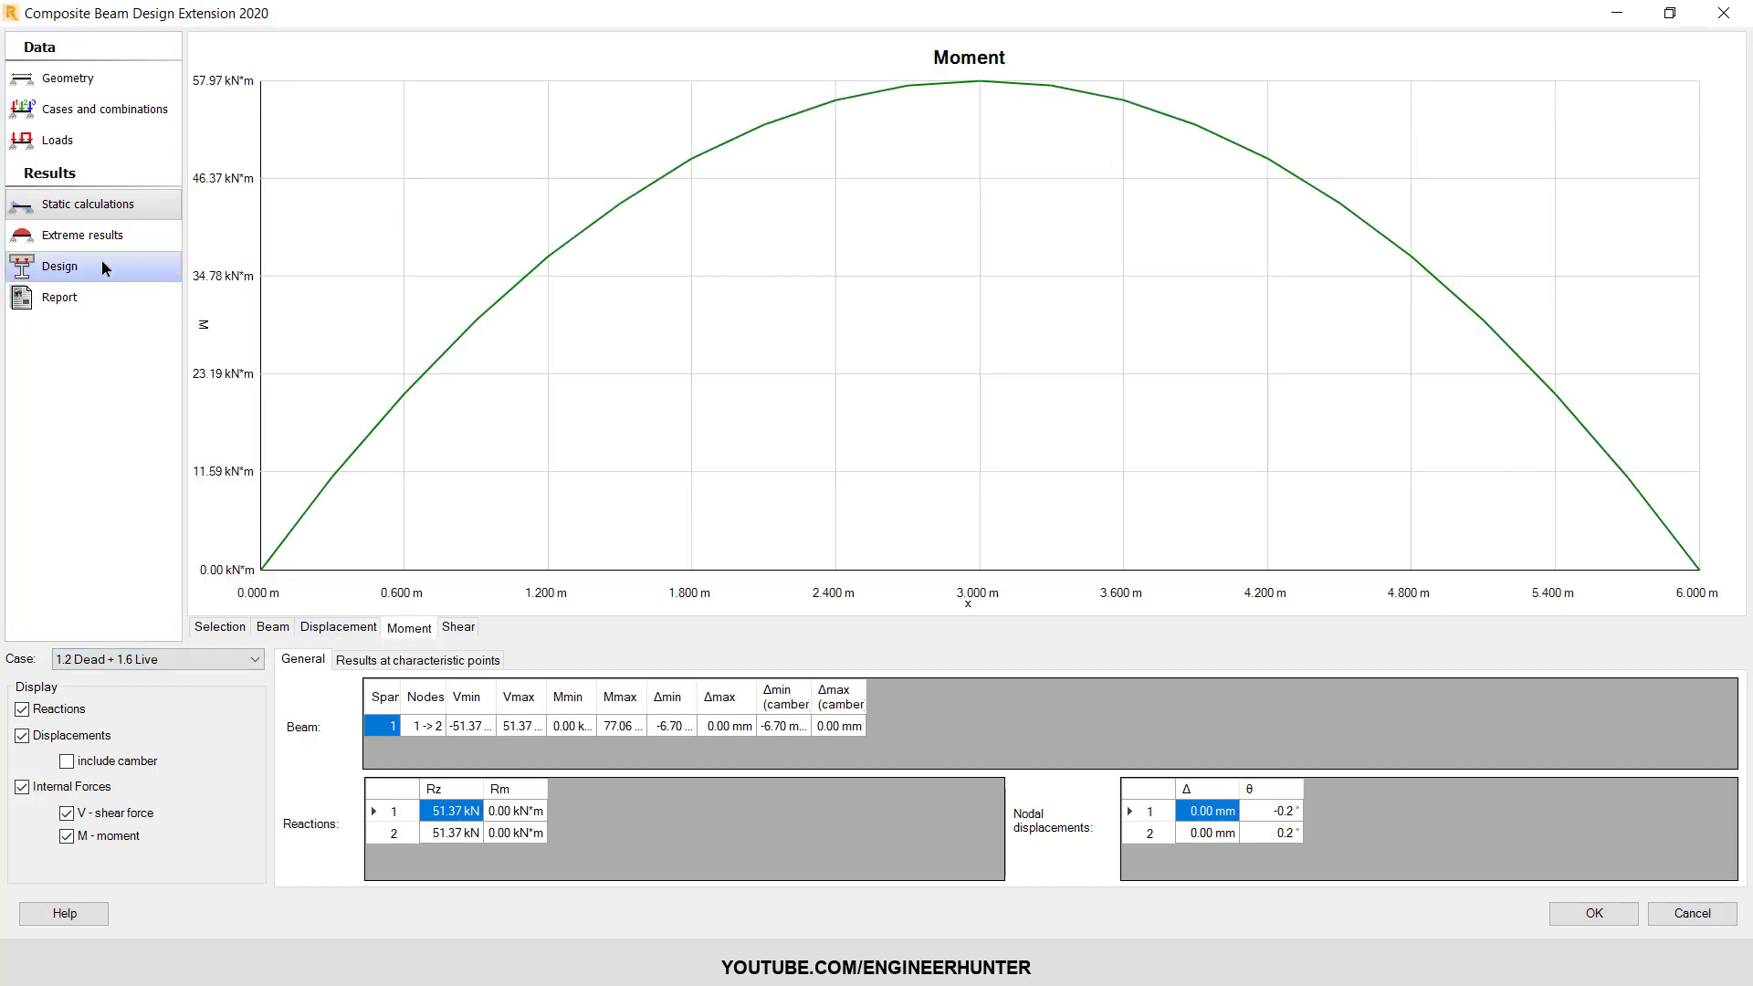
# - Select floor beams on the Design page, confirming W16X40 passes at ratio 0.62 with 0.9Mn 253.01 kN·m
pyautogui.click(76, 268)
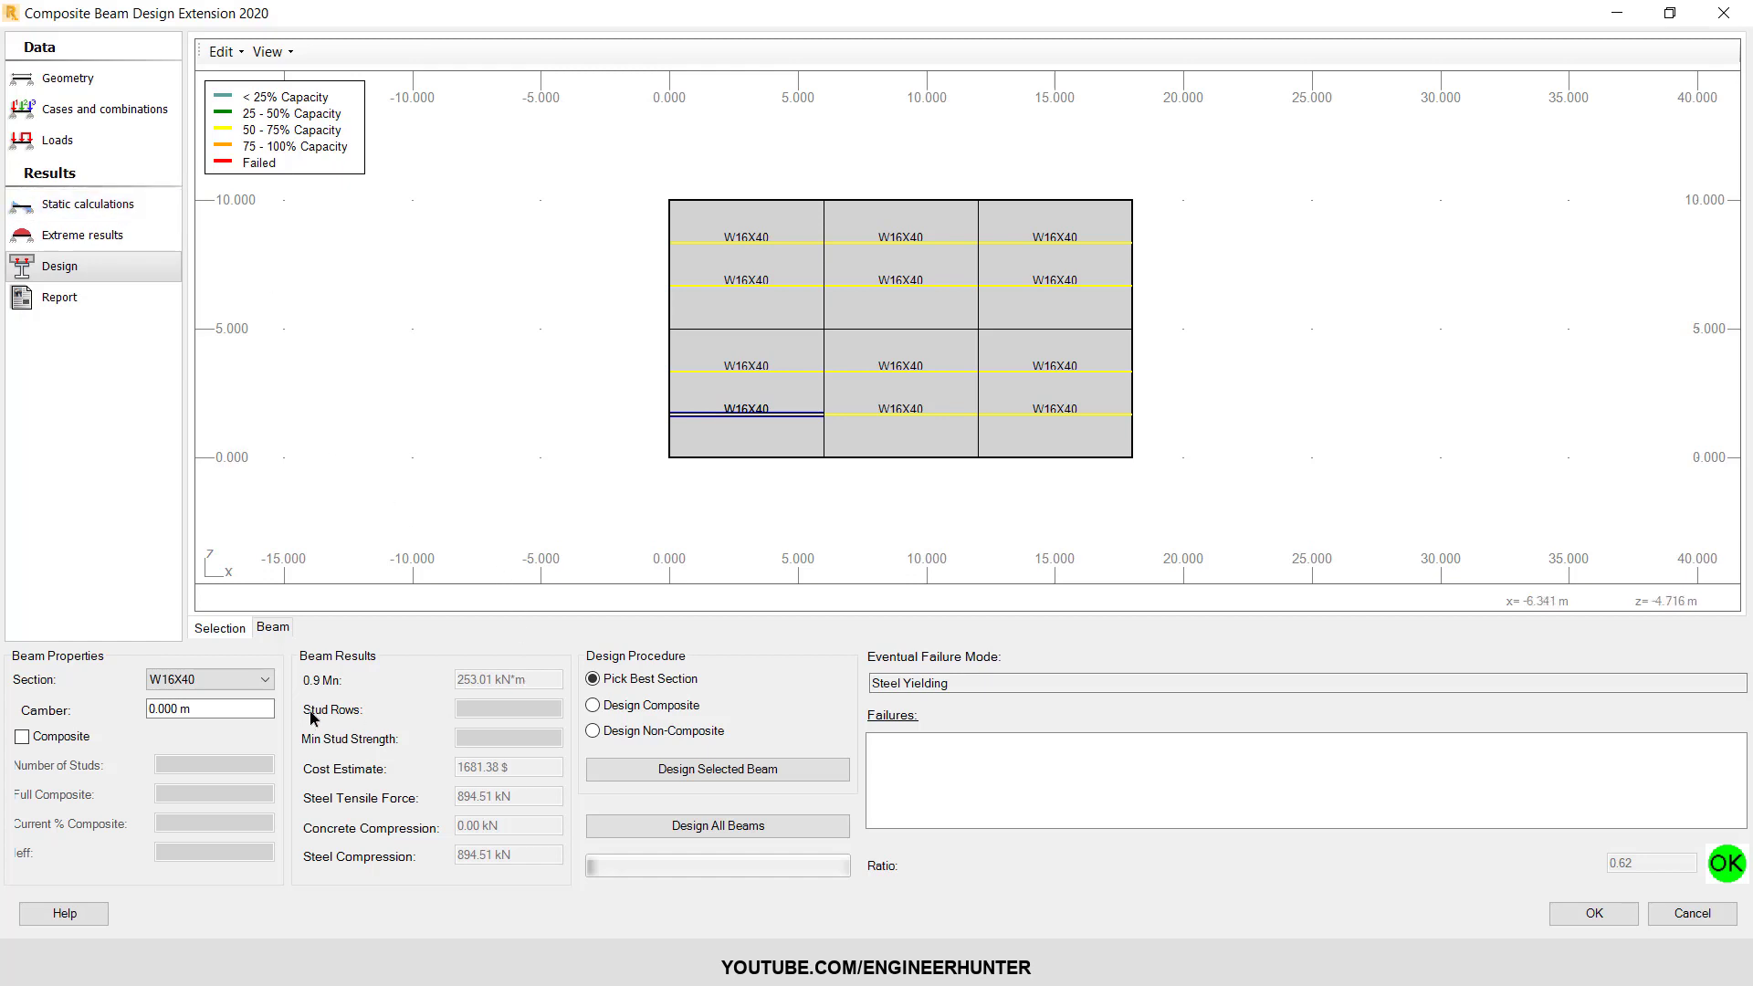
pyautogui.click(687, 241)
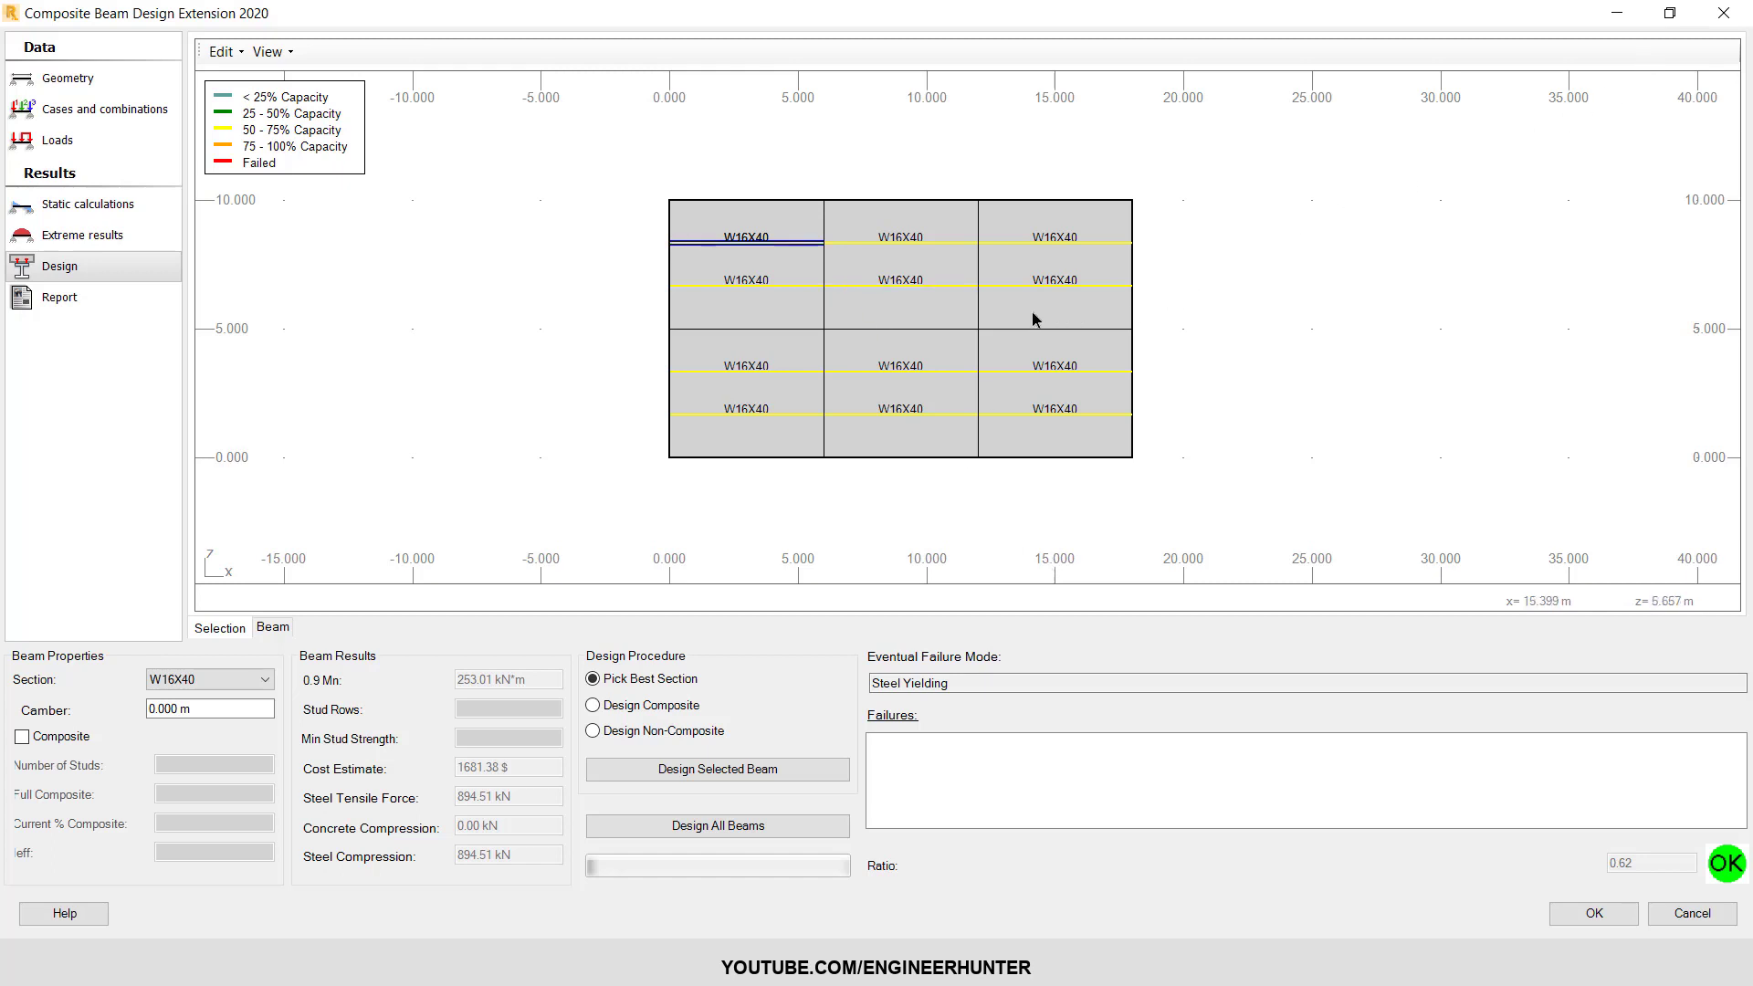
pyautogui.click(746, 285)
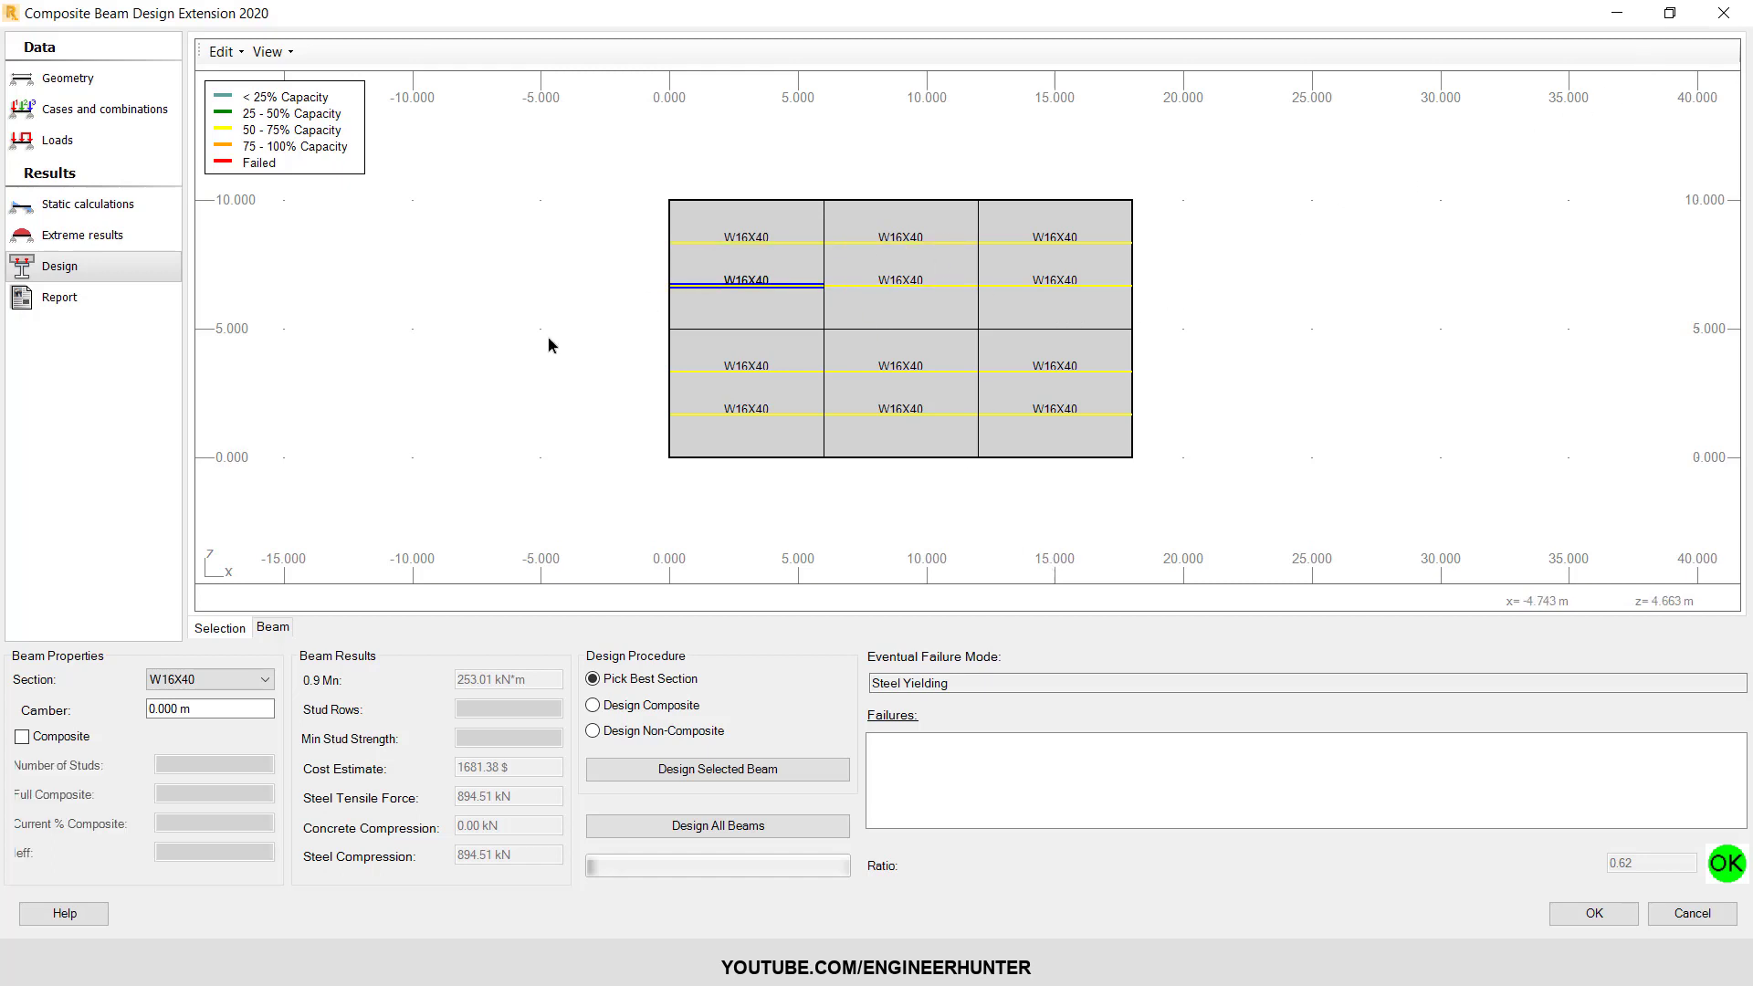
pyautogui.click(224, 681)
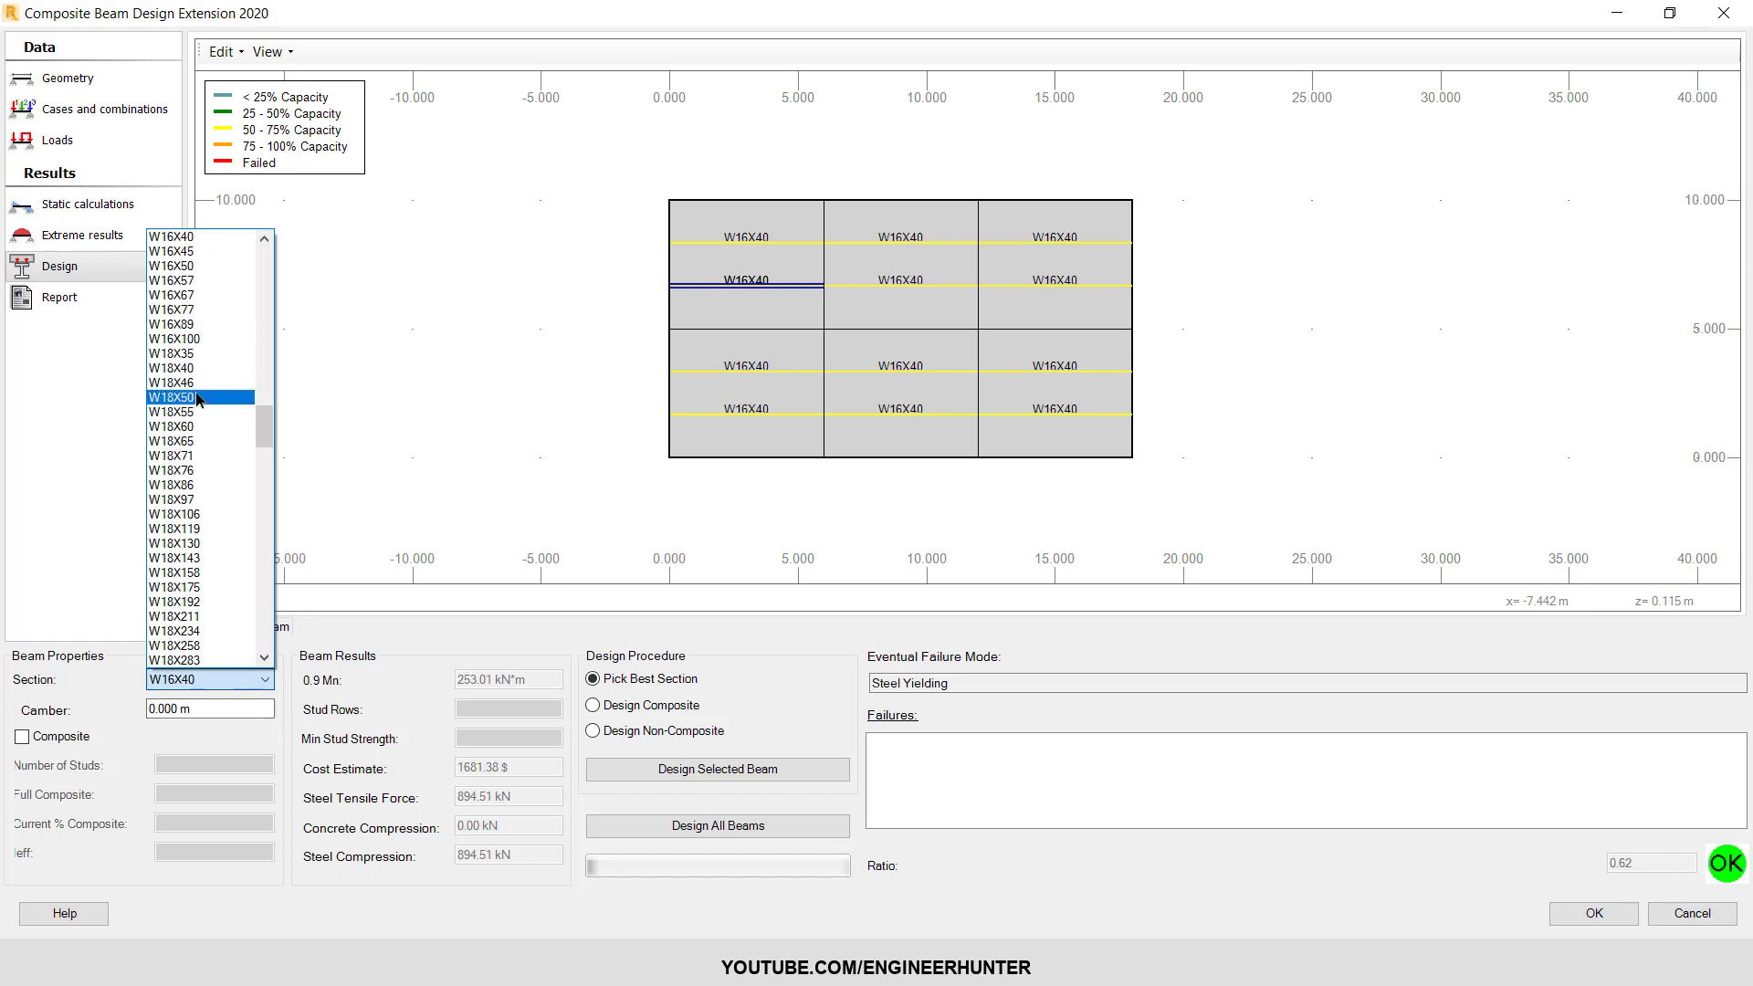
pyautogui.click(464, 331)
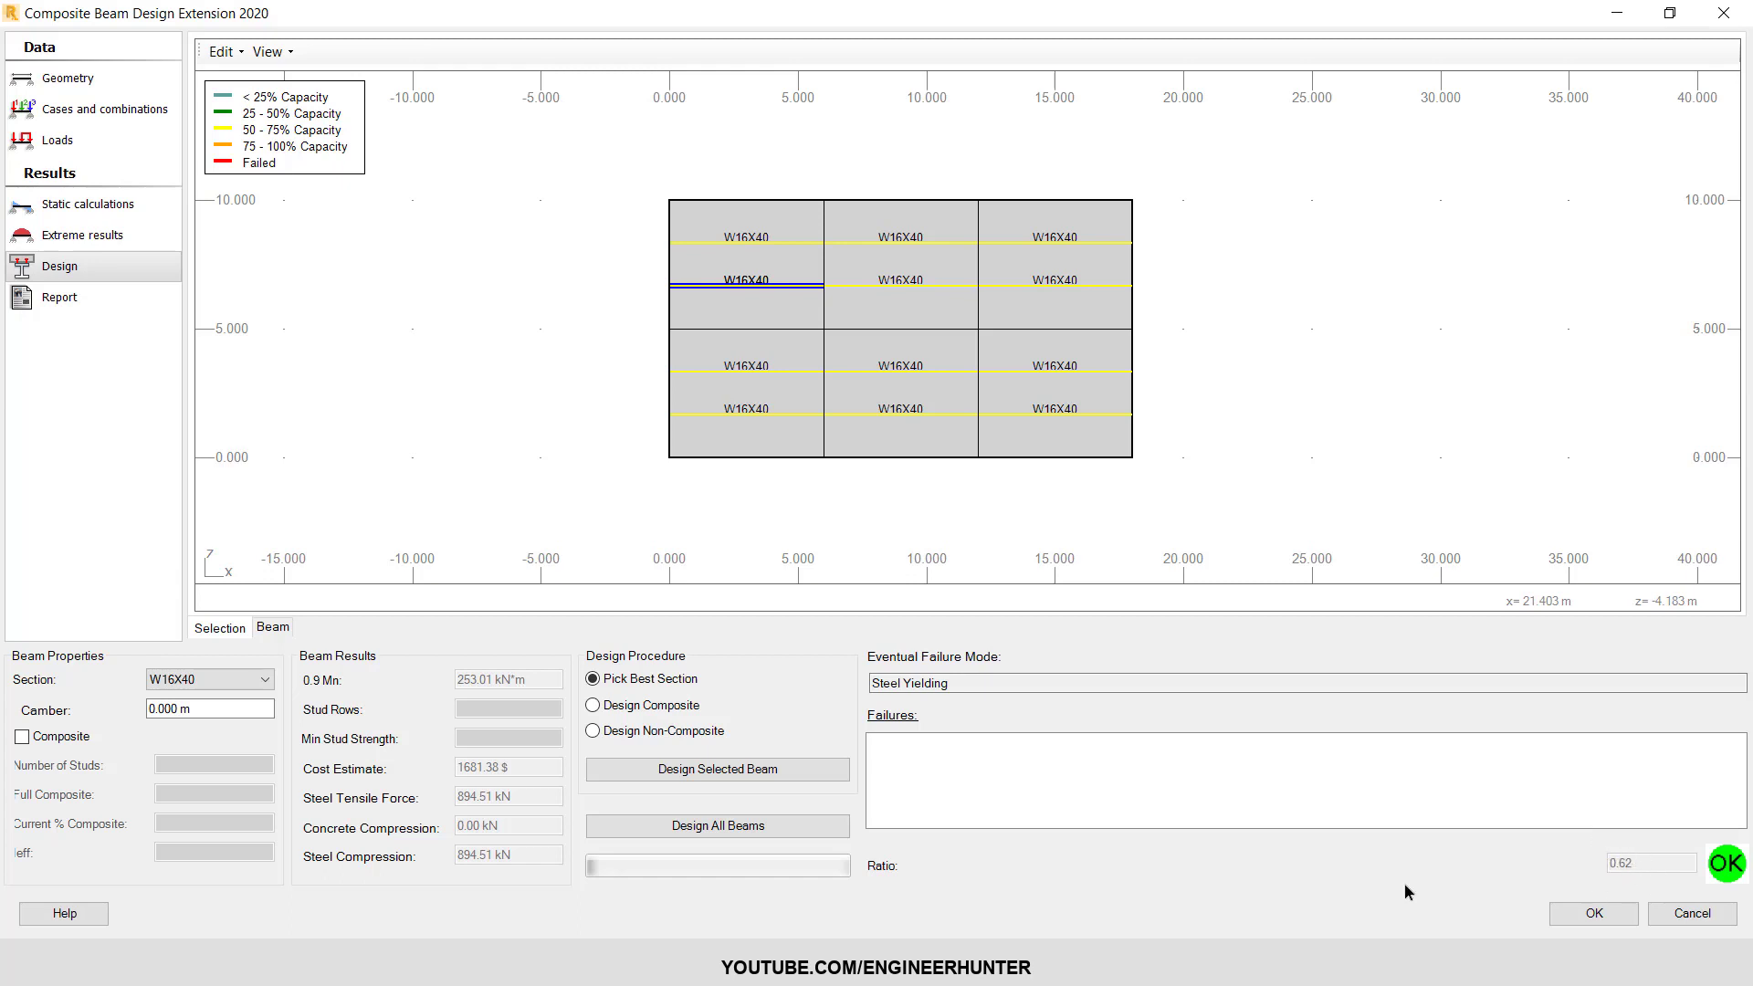
pyautogui.moveTo(671, 501); pyautogui.dragTo(716, 456, button='middle')
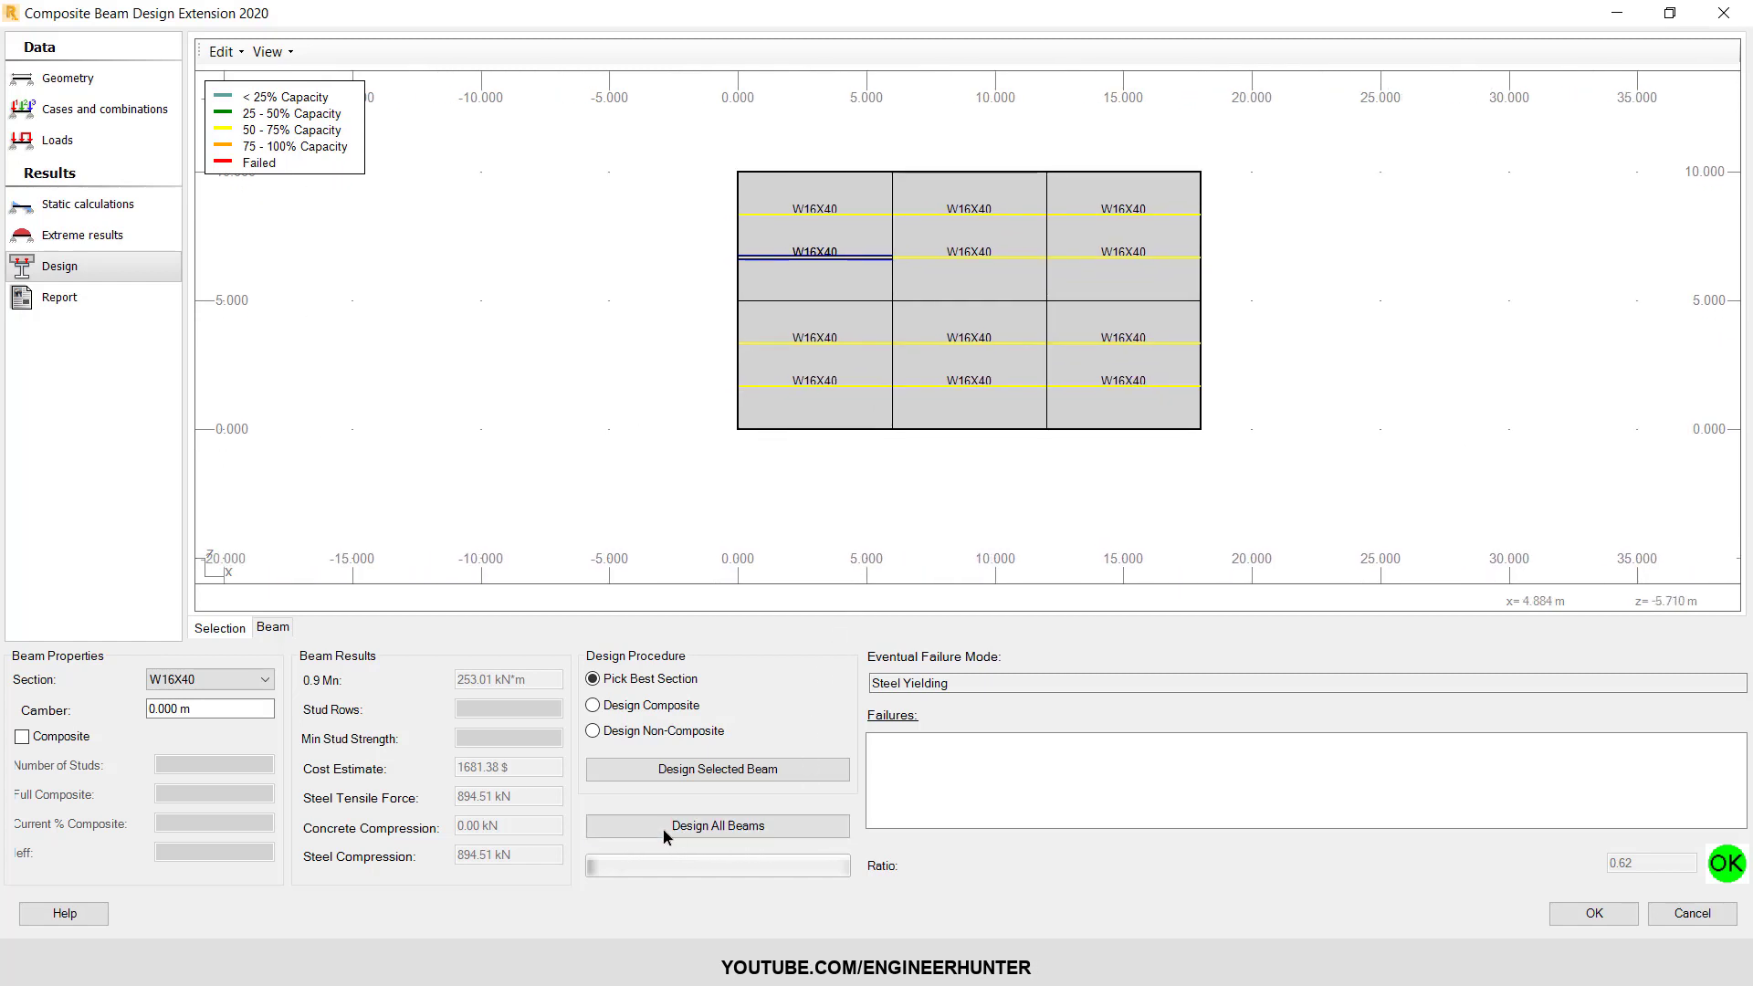
# - Design all beams automatically, then check several beams now W12X22 with 12 studs at ratio 1.00
pyautogui.click(713, 827)
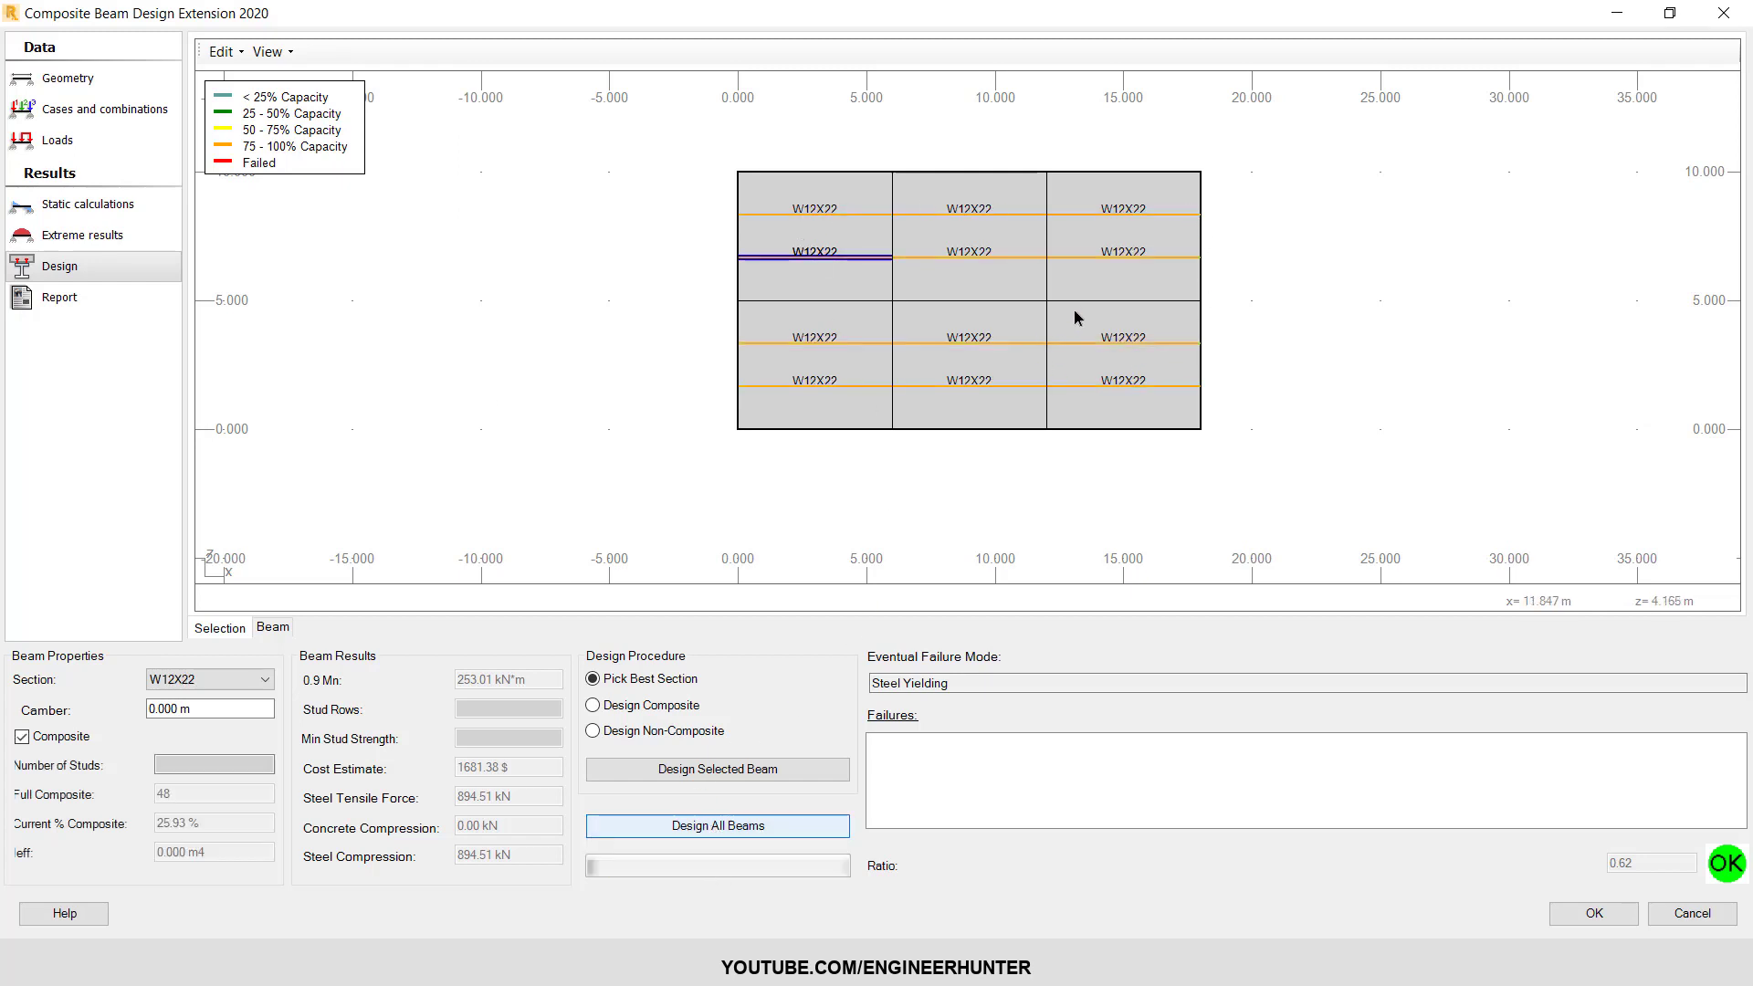
pyautogui.click(1125, 381)
pyautogui.click(1104, 388)
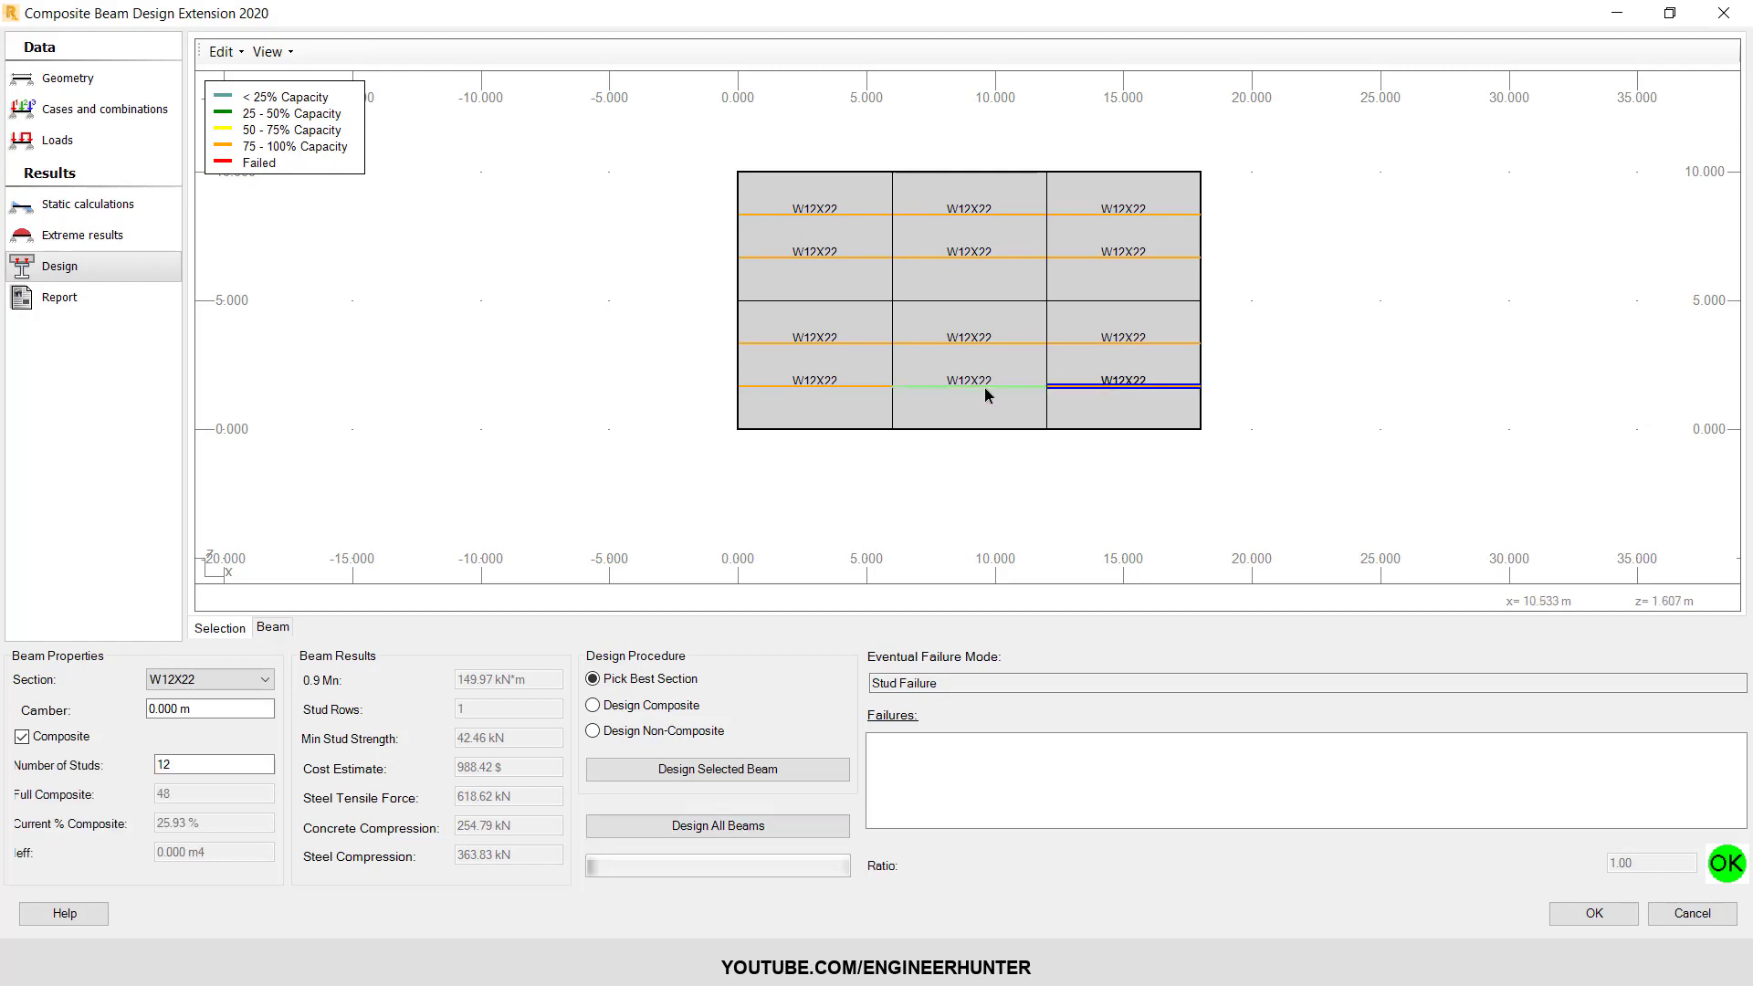
pyautogui.click(912, 387)
pyautogui.click(807, 385)
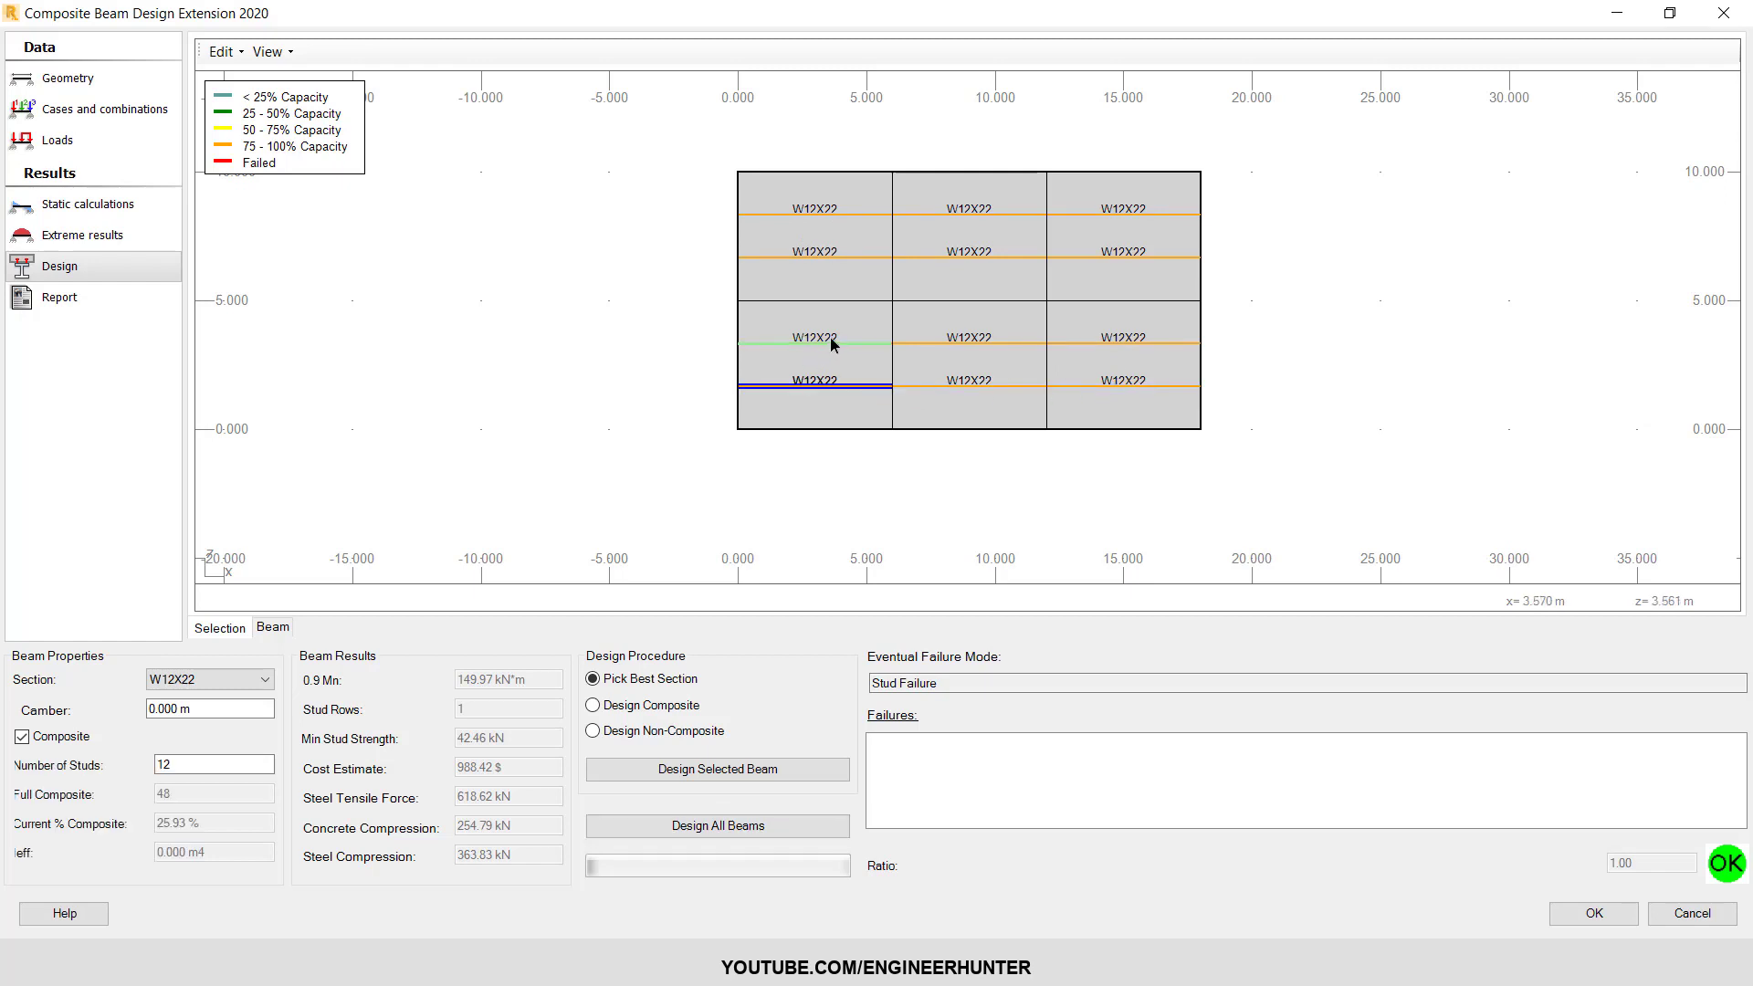
pyautogui.click(828, 344)
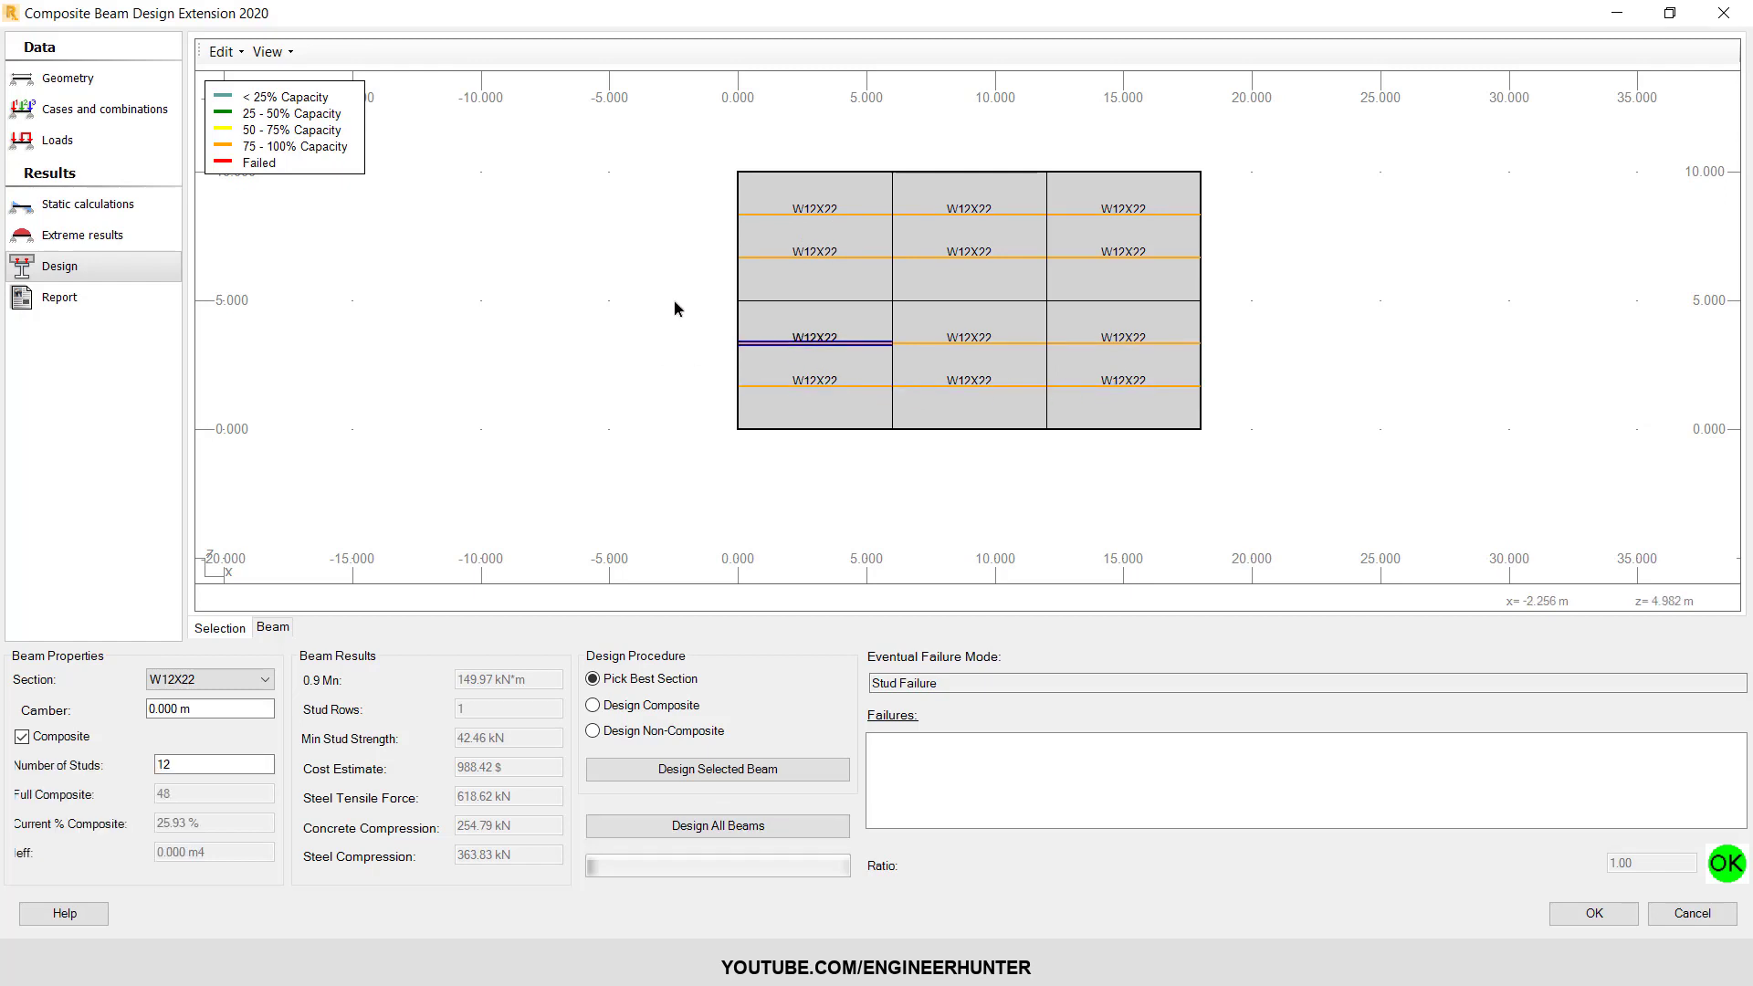
pyautogui.scroll(2, 670, 311)
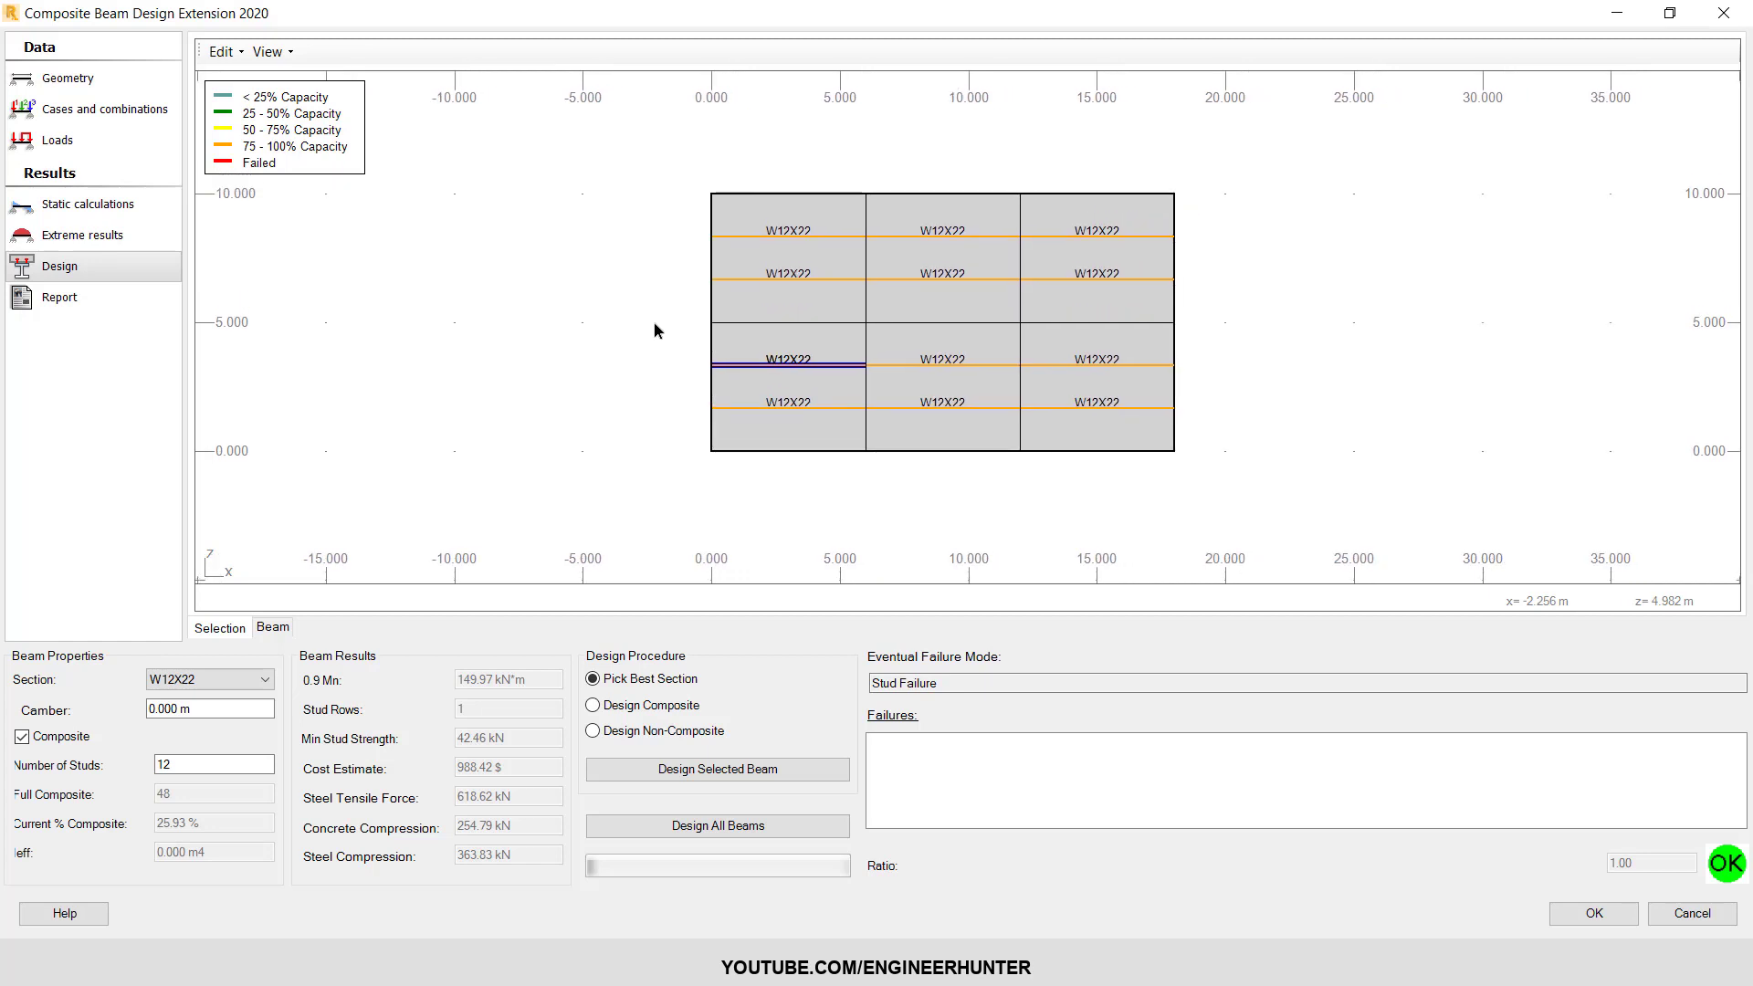
pyautogui.click(222, 52)
pyautogui.click(223, 53)
pyautogui.click(223, 52)
# - Review the composite settings' beam and slab material, stud, and deflection and camber pages
pyautogui.click(251, 71)
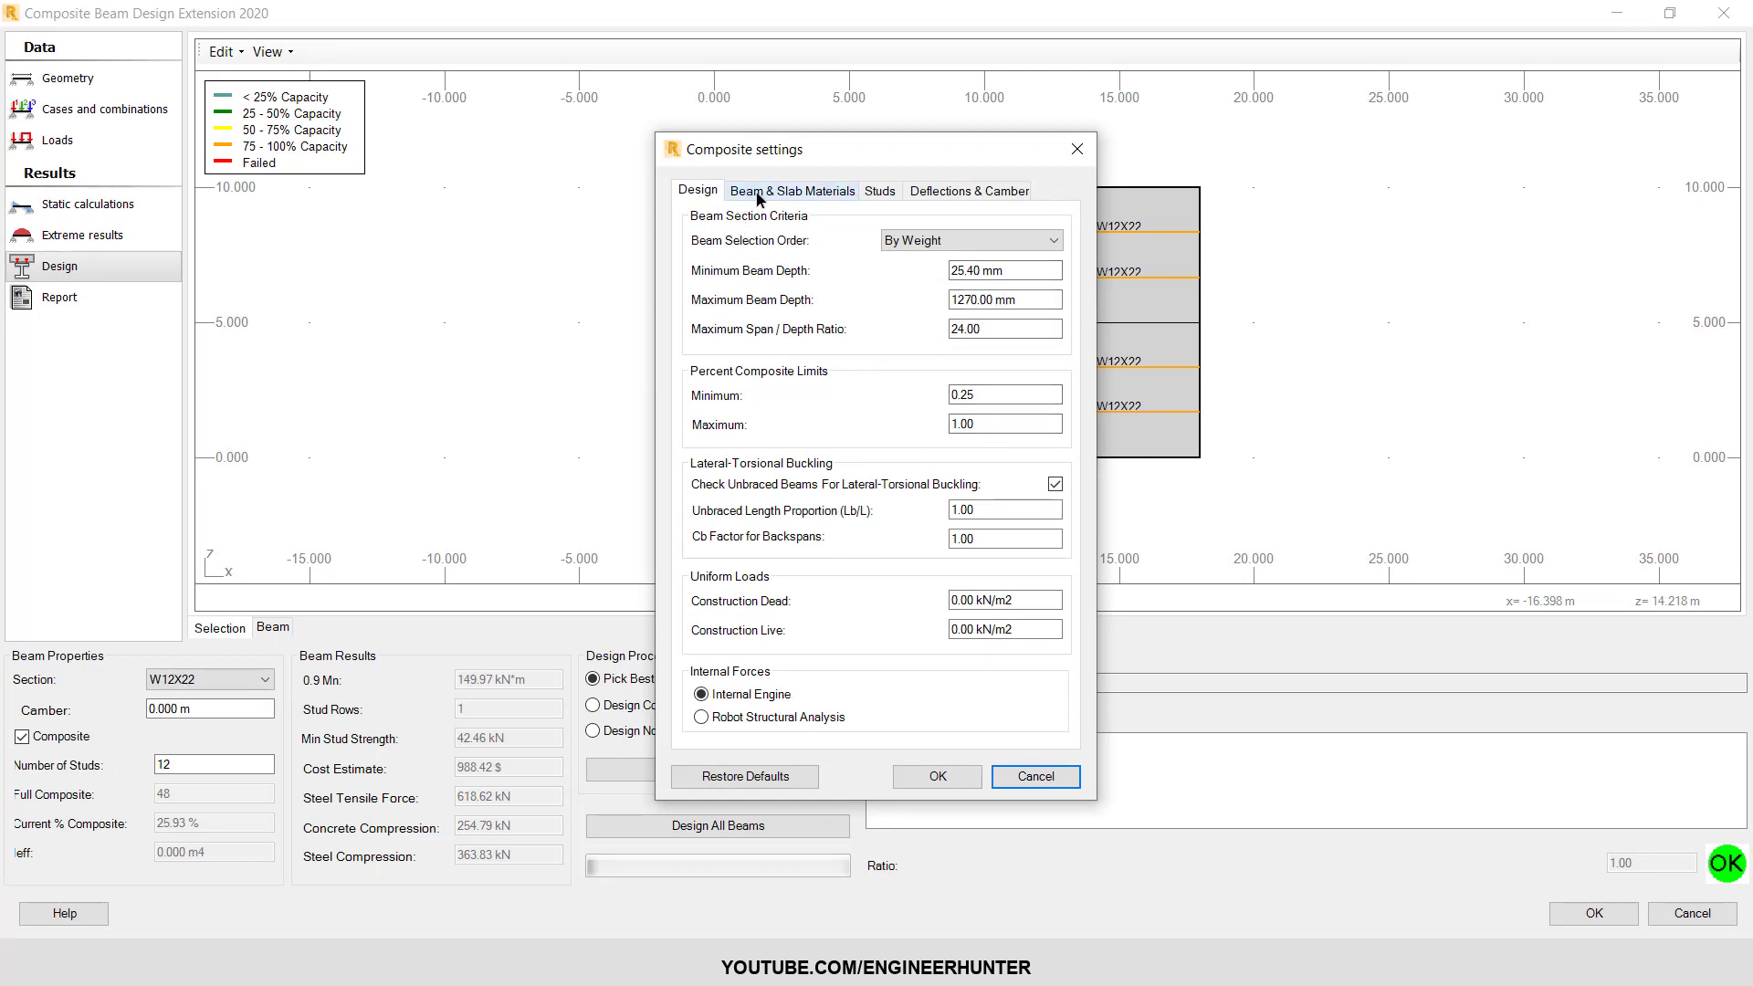
pyautogui.click(788, 191)
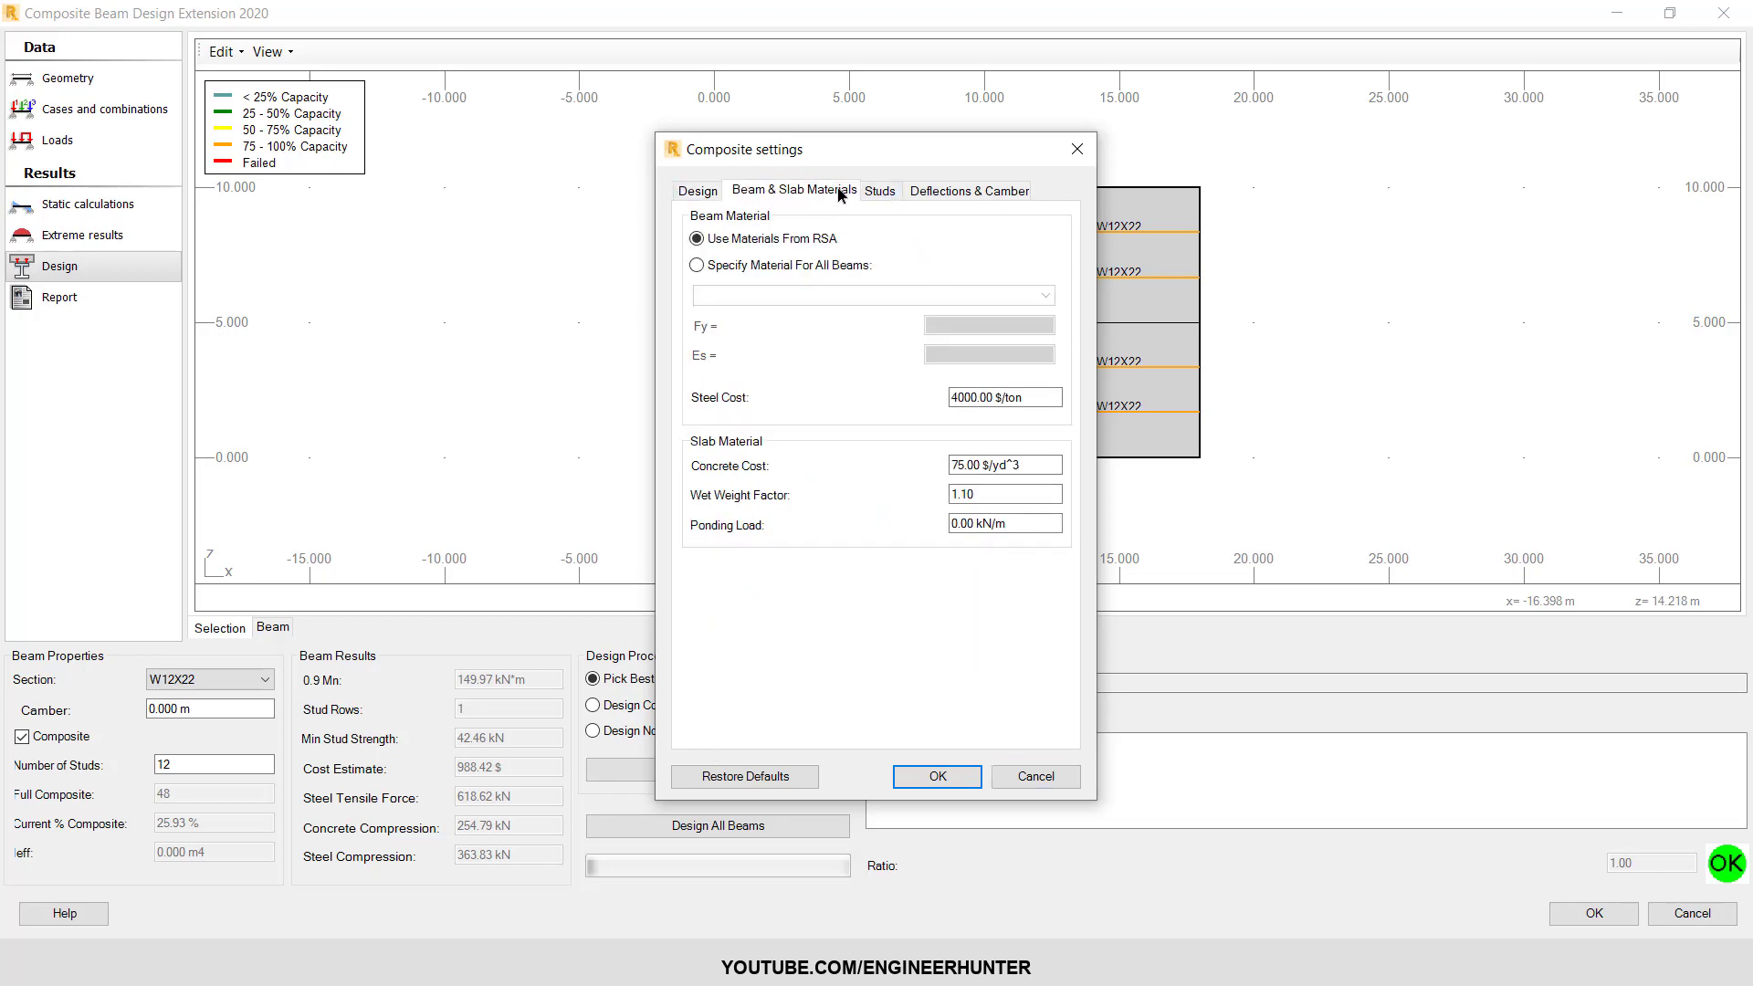
pyautogui.click(880, 191)
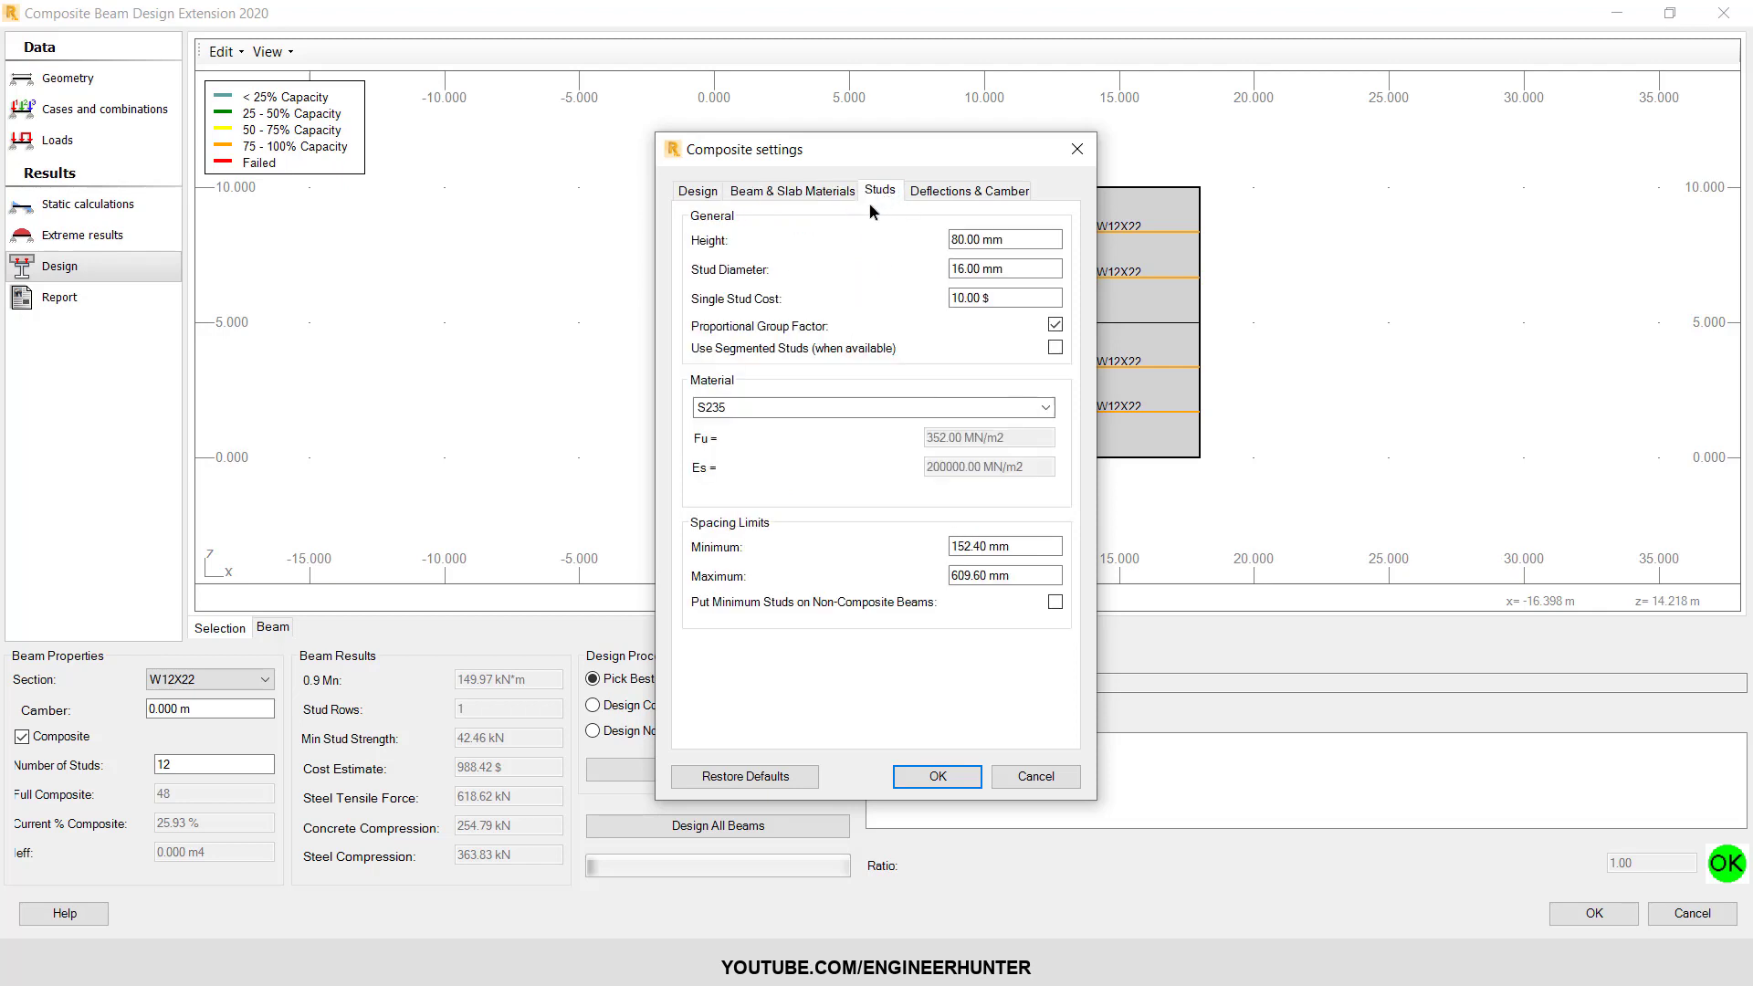
pyautogui.click(925, 197)
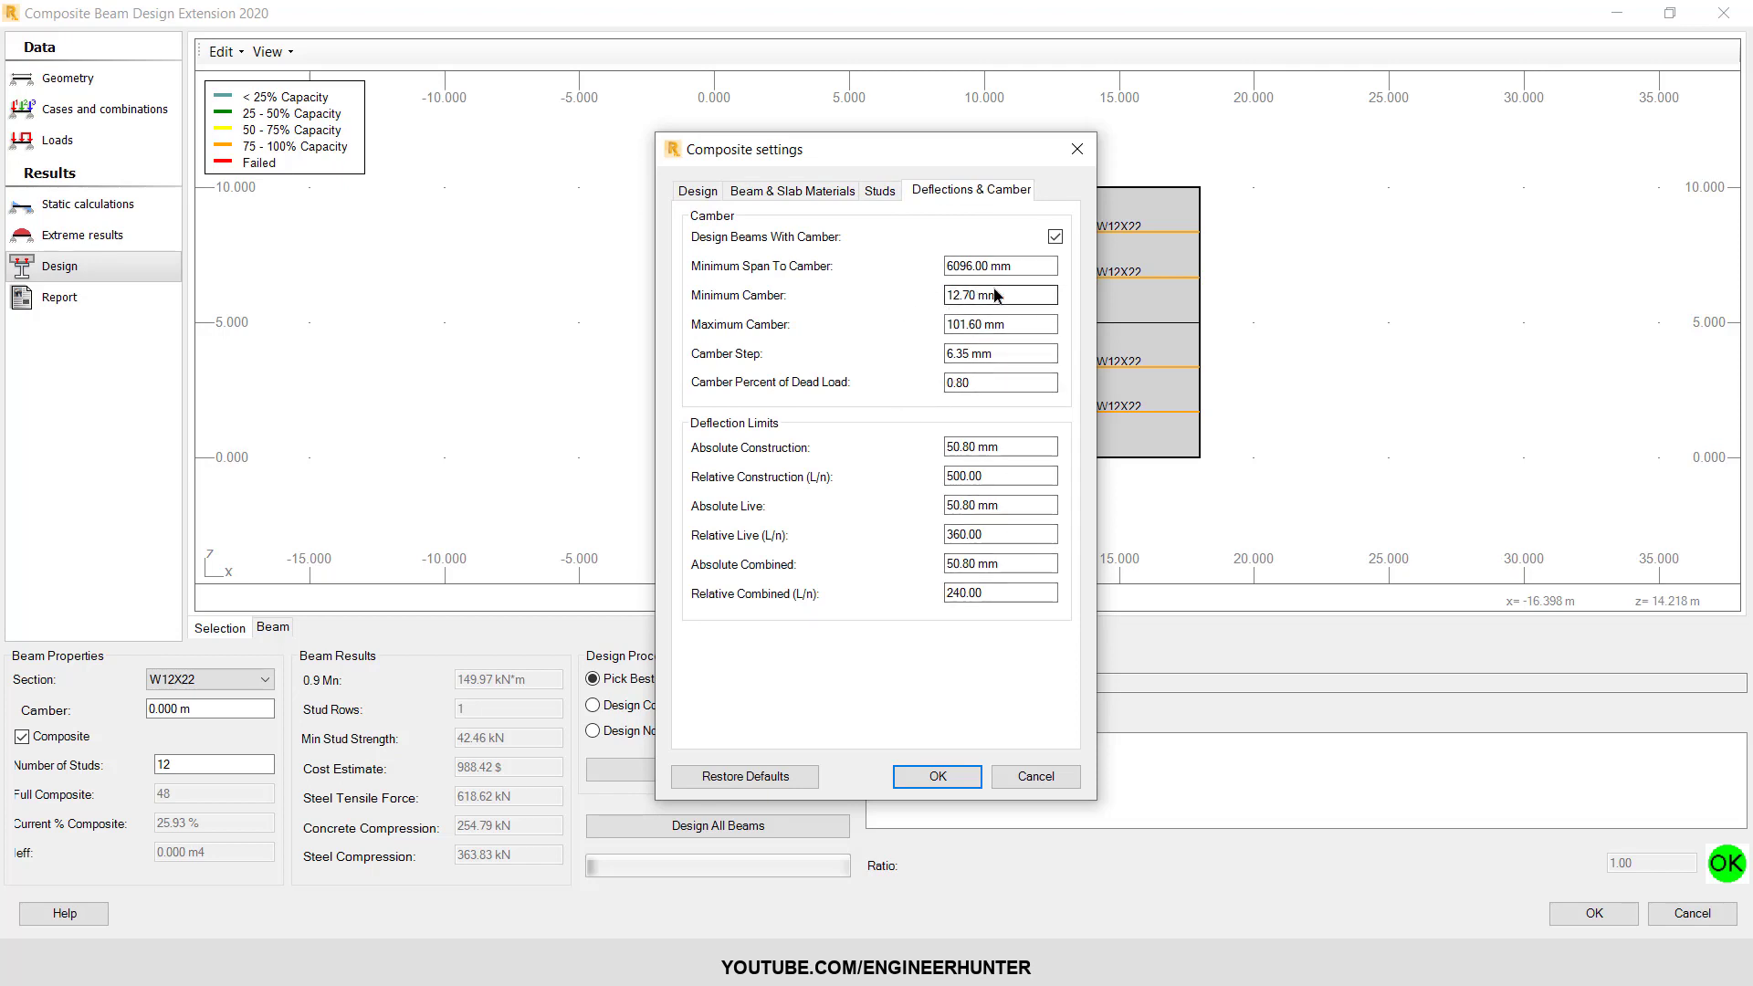
# - Set the stud height to 70 mm and stud diameter to 20 mm, and apply
pyautogui.click(880, 190)
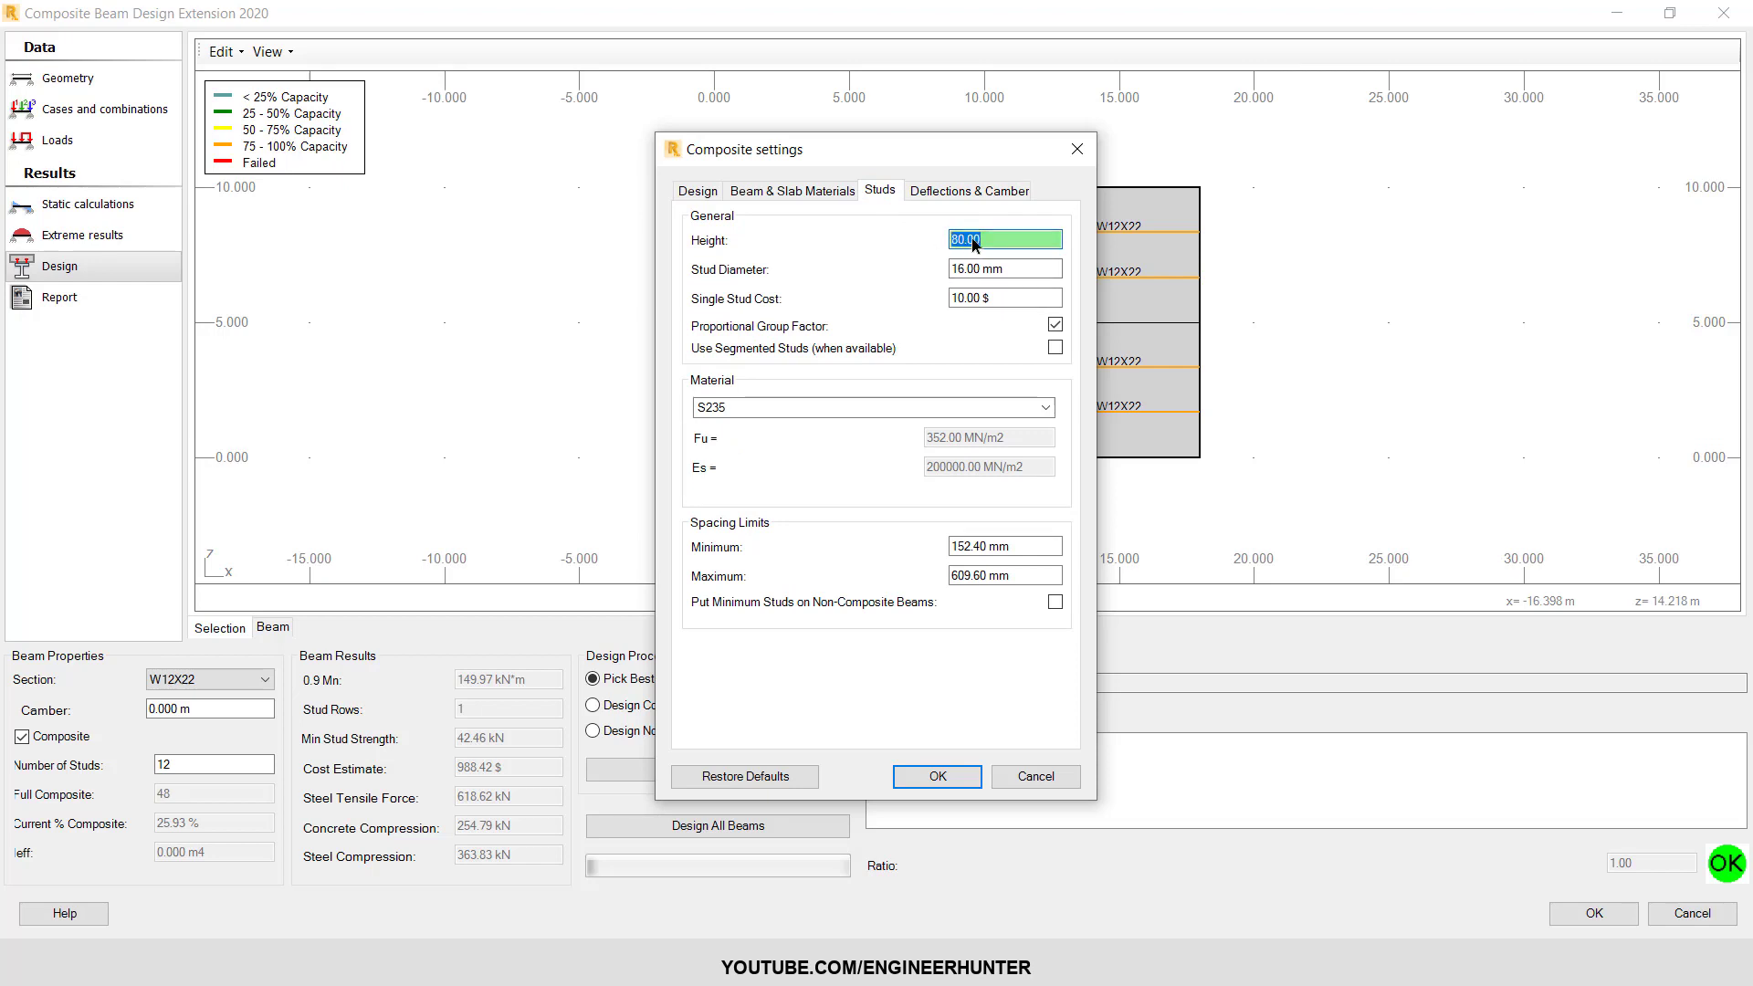
pyautogui.click(1004, 268)
pyautogui.click(1014, 241)
pyautogui.write('70')
pyautogui.click(973, 271)
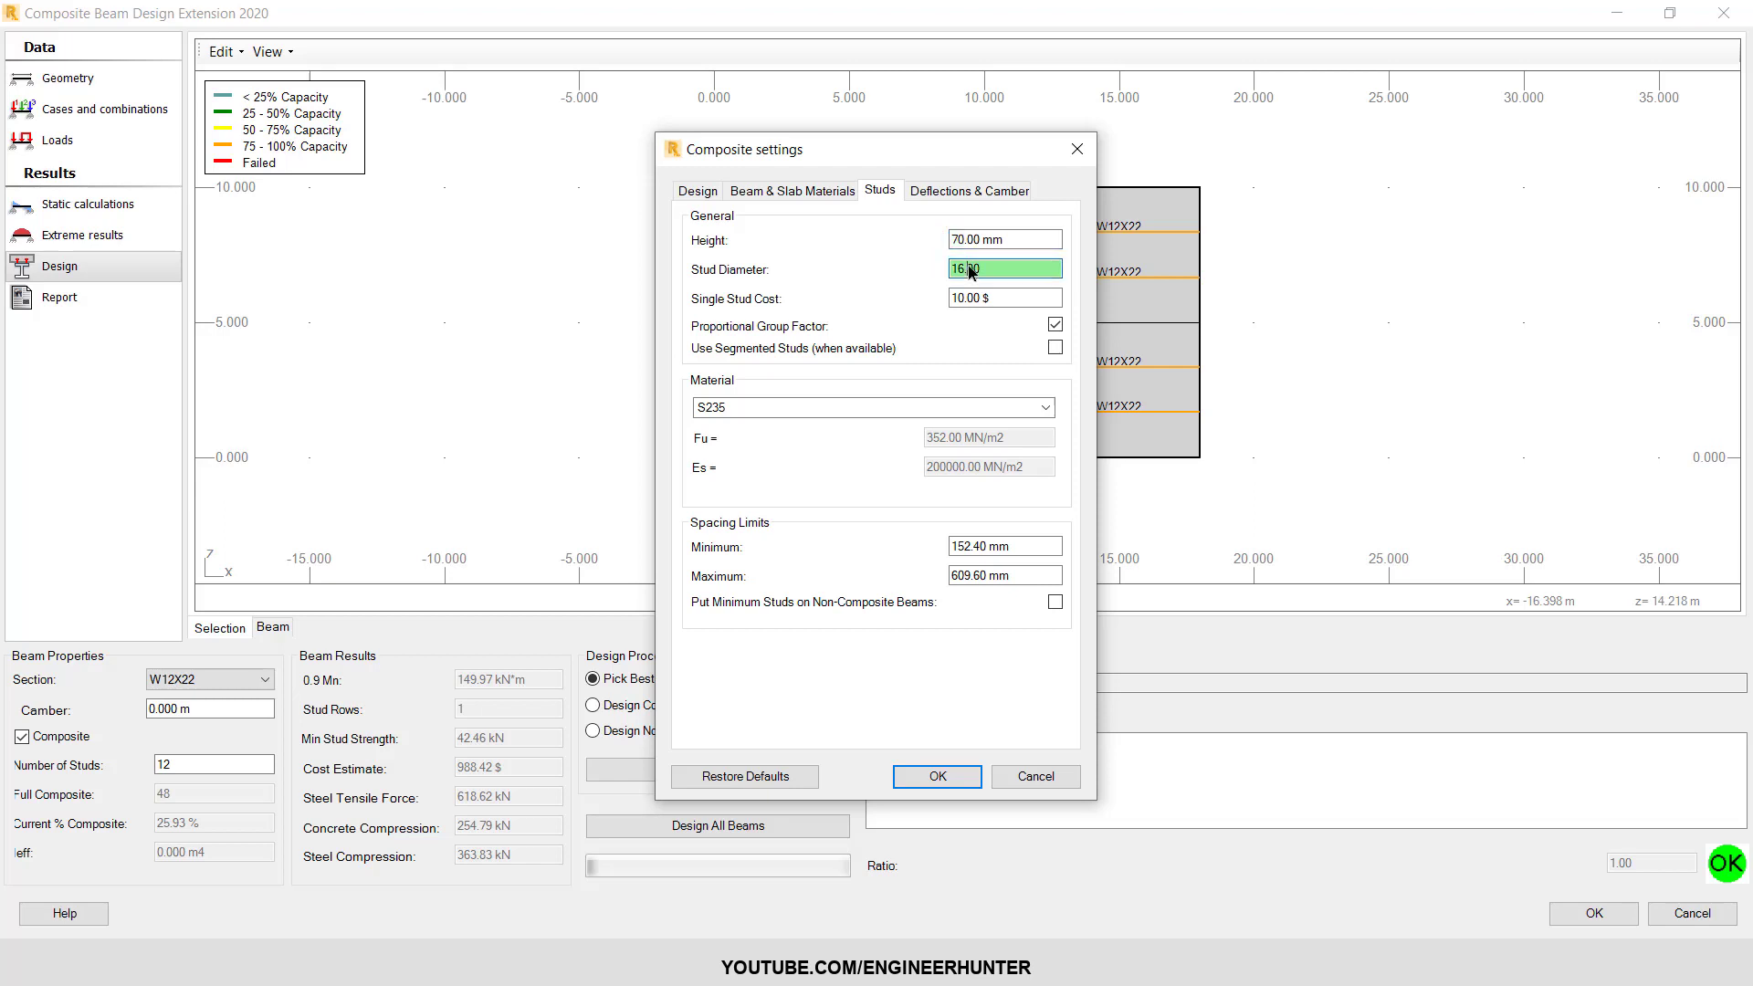
pyautogui.moveTo(994, 274); pyautogui.dragTo(888, 276)
pyautogui.write('20')
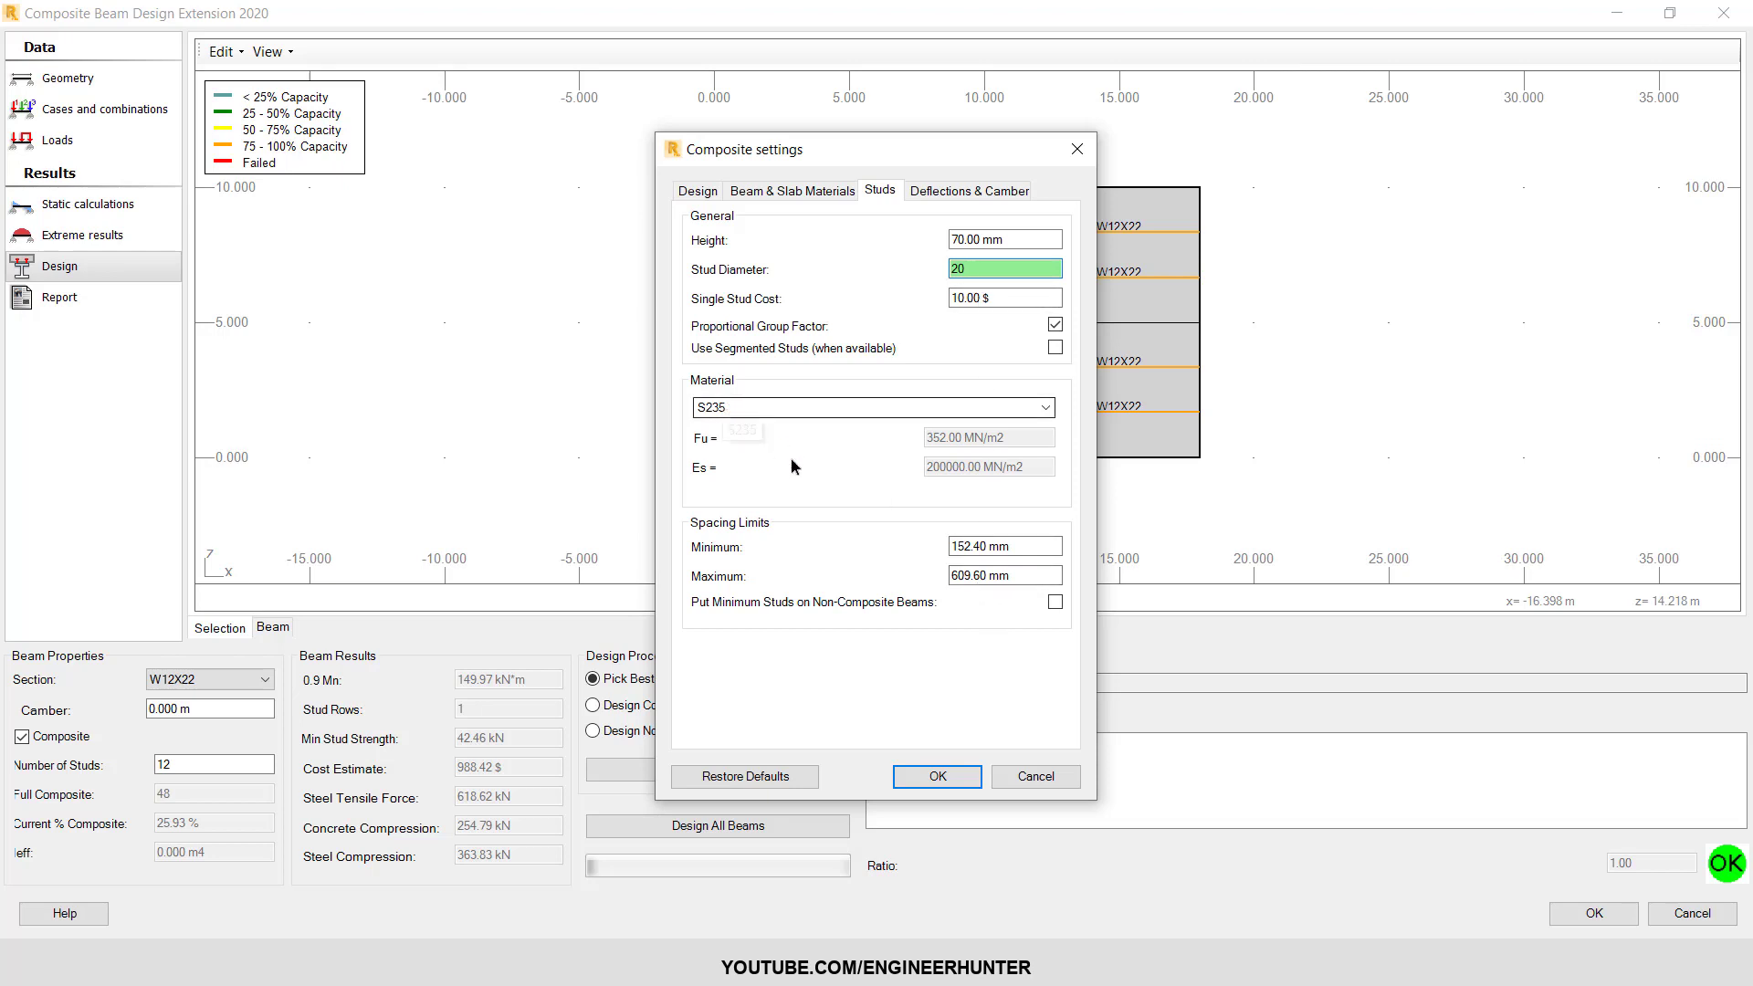
pyautogui.click(927, 783)
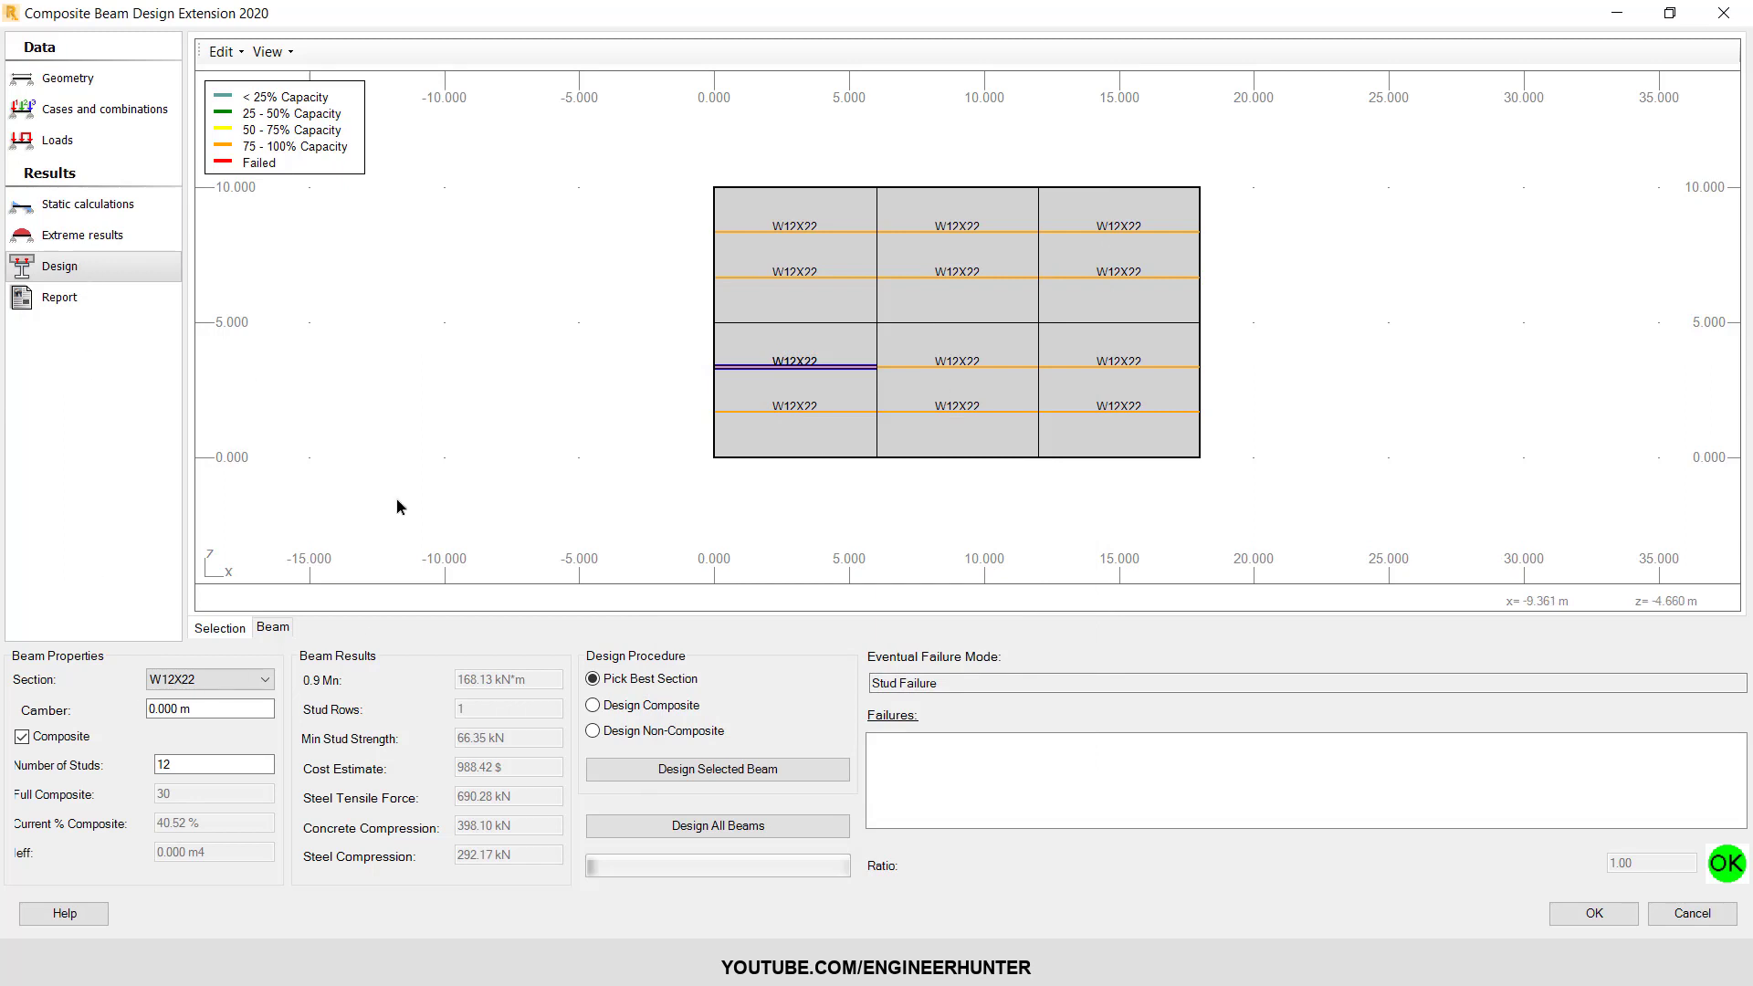
# - Redesign all beams with the new studs, giving 10 studs and 0.9Mn of 160.54 kN·m
pyautogui.click(726, 825)
pyautogui.click(777, 278)
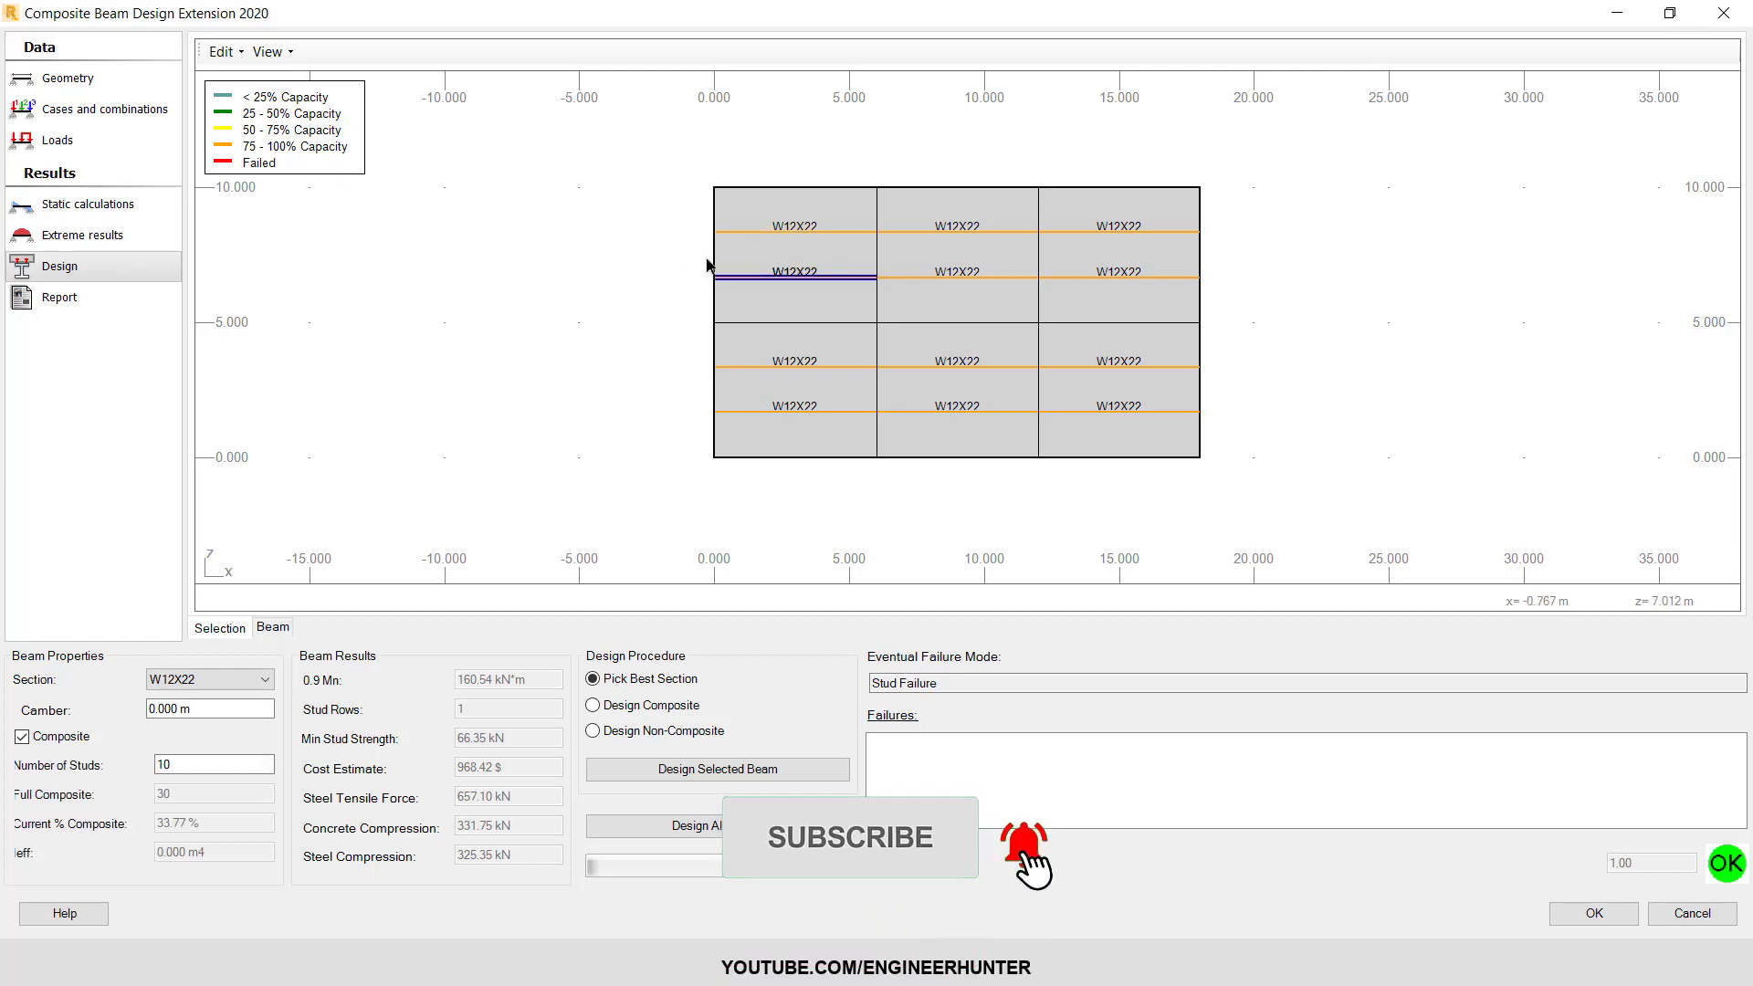
pyautogui.click(774, 230)
pyautogui.click(73, 298)
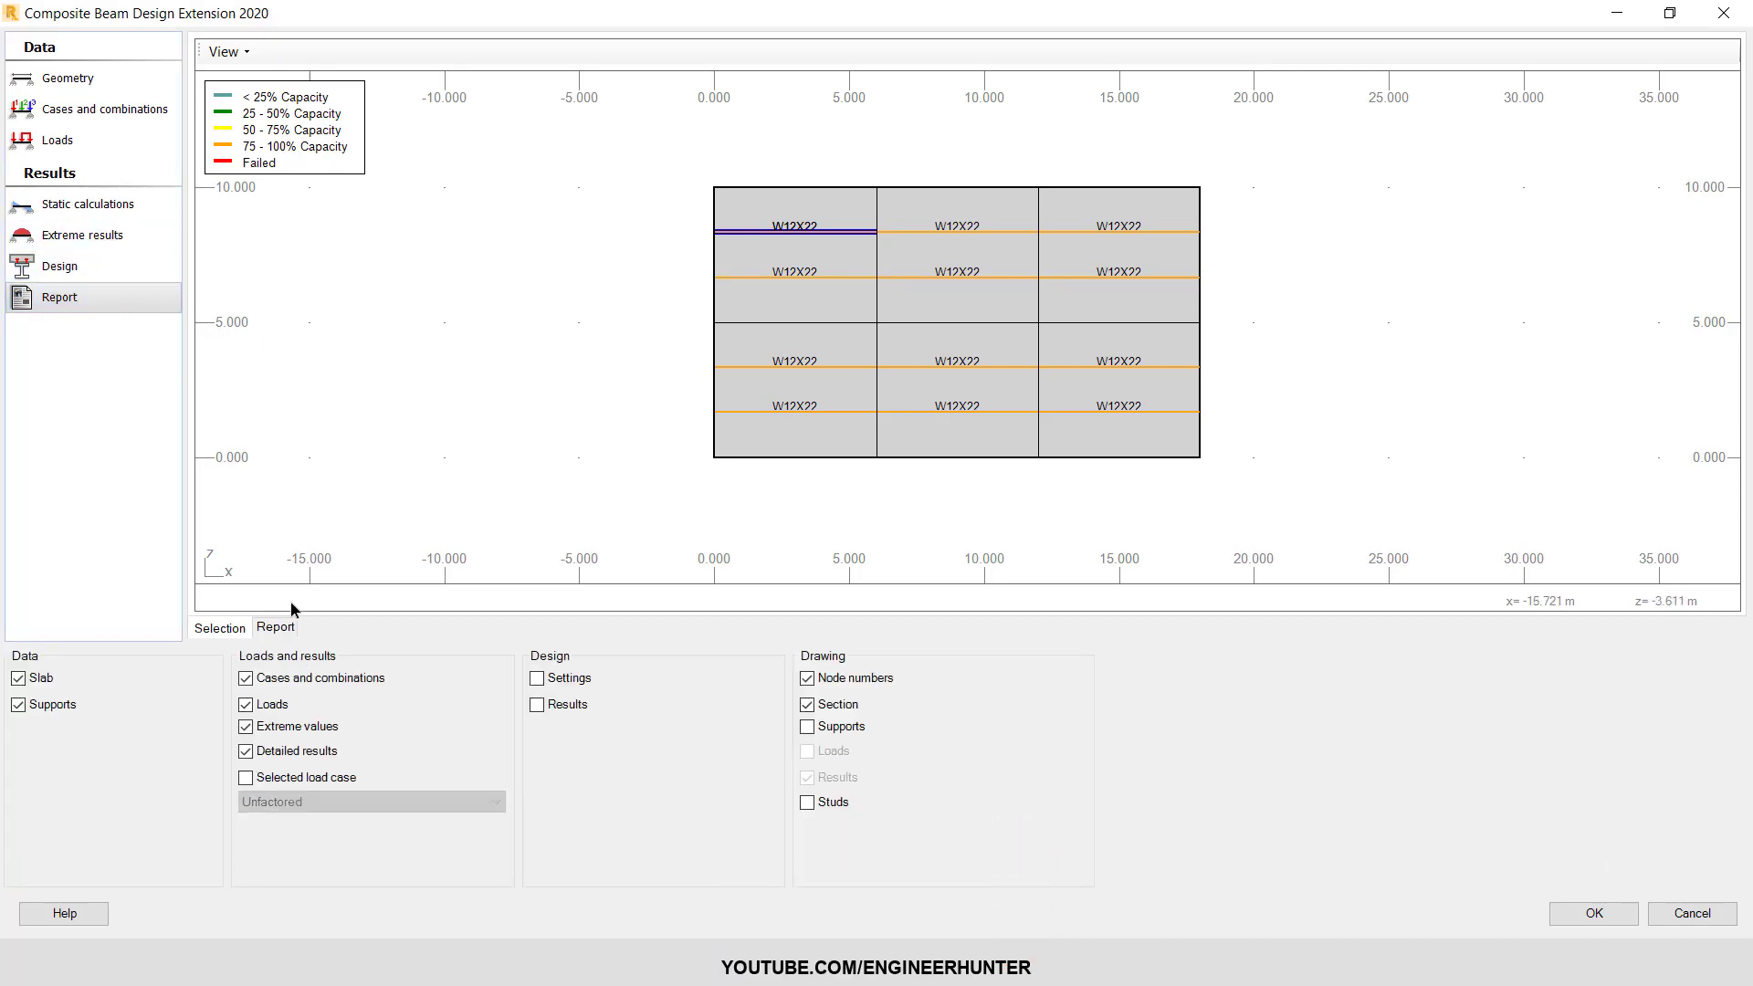
# - Generate beam 44's report preview and inspect the Construction Live -4.17 kN/m load row
pyautogui.click(275, 629)
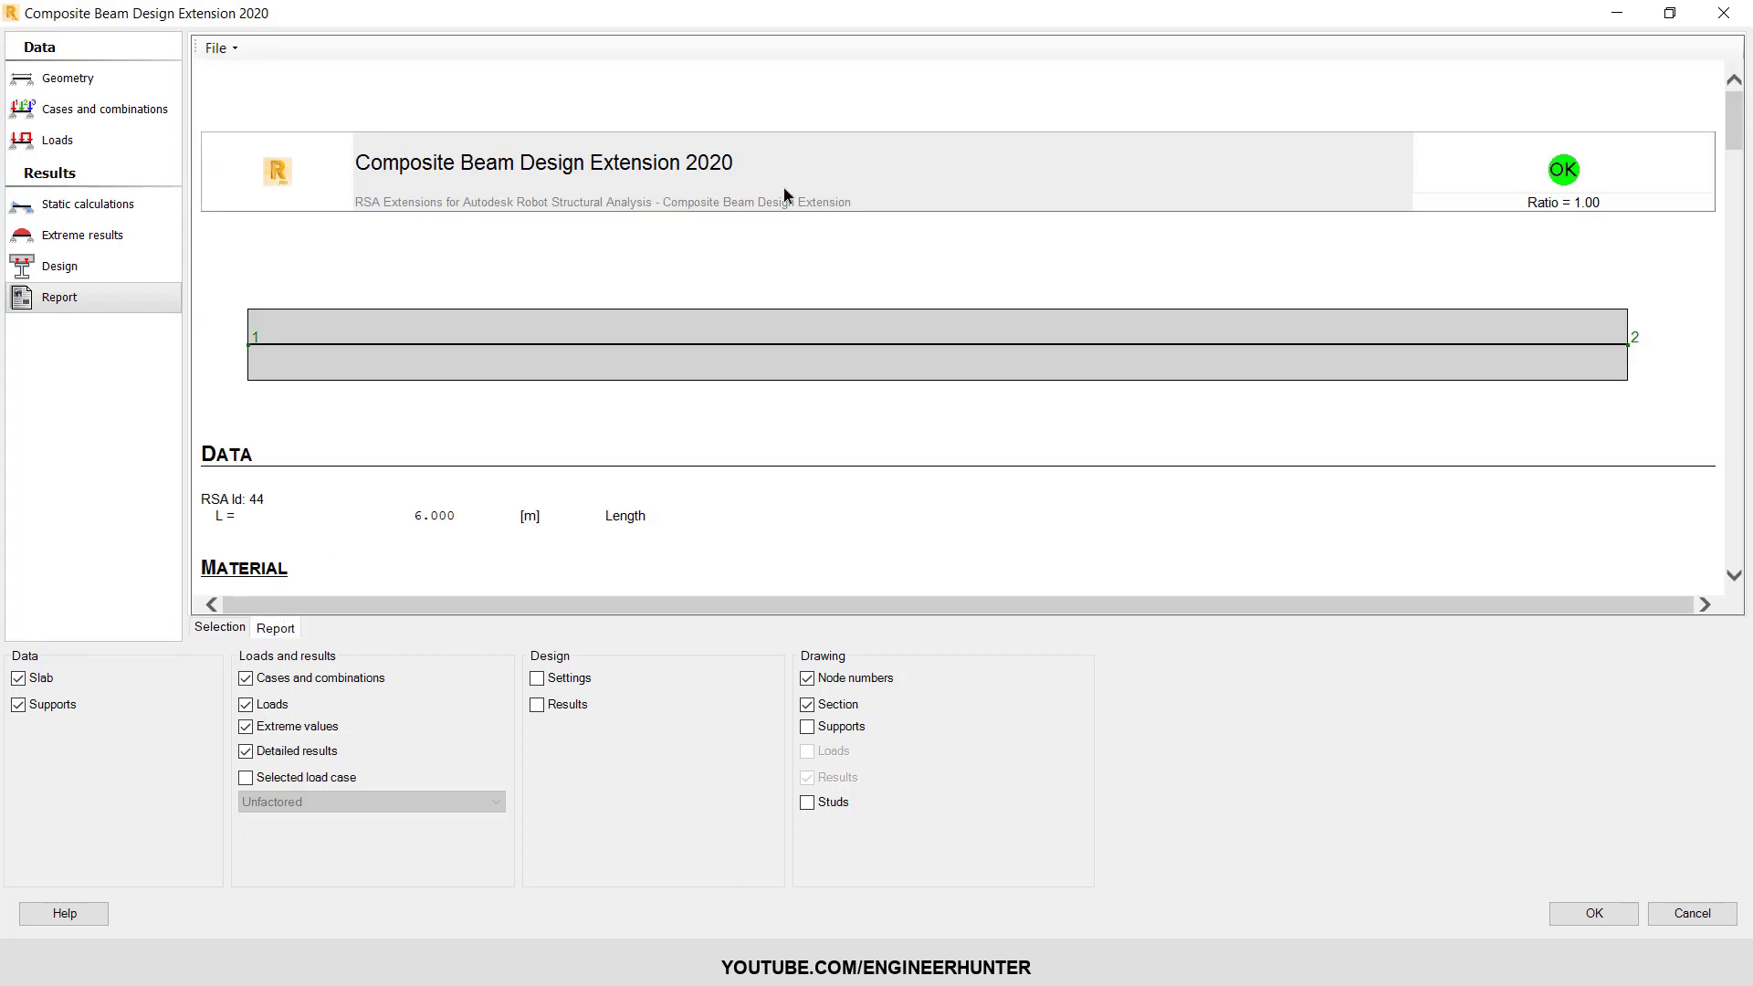
pyautogui.scroll(-3, 1010, 235)
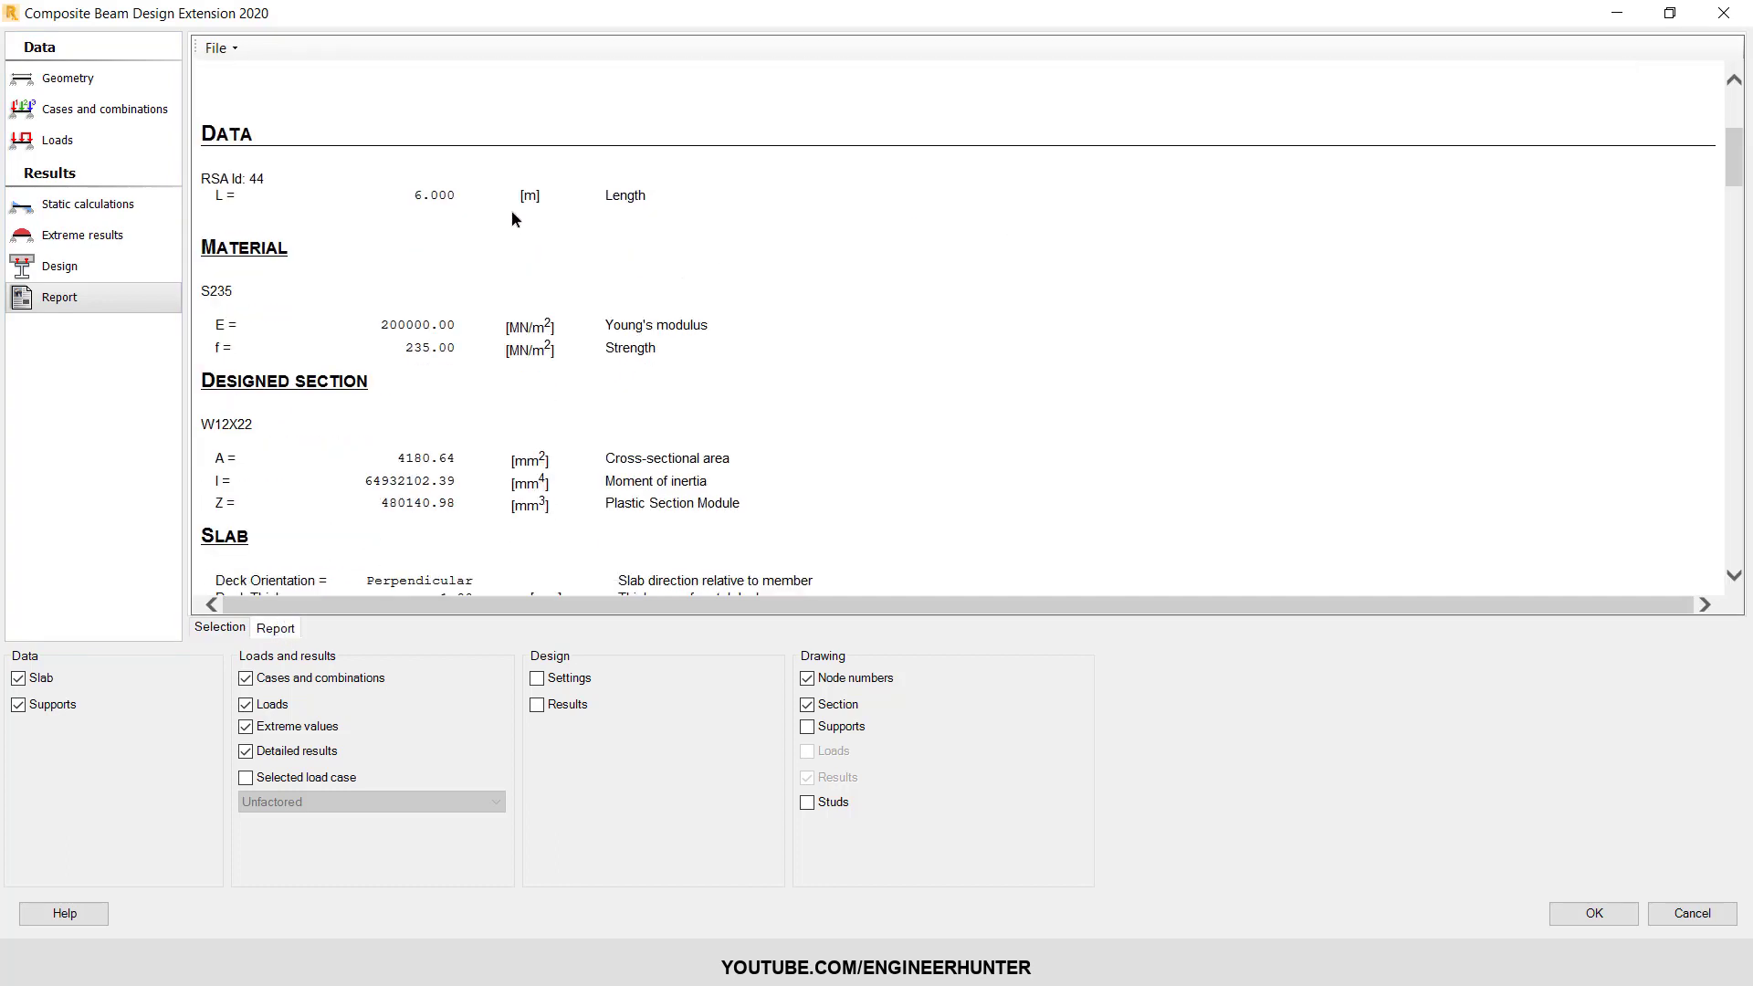
pyautogui.scroll(-4, 689, 283)
pyautogui.scroll(-1, 785, 310)
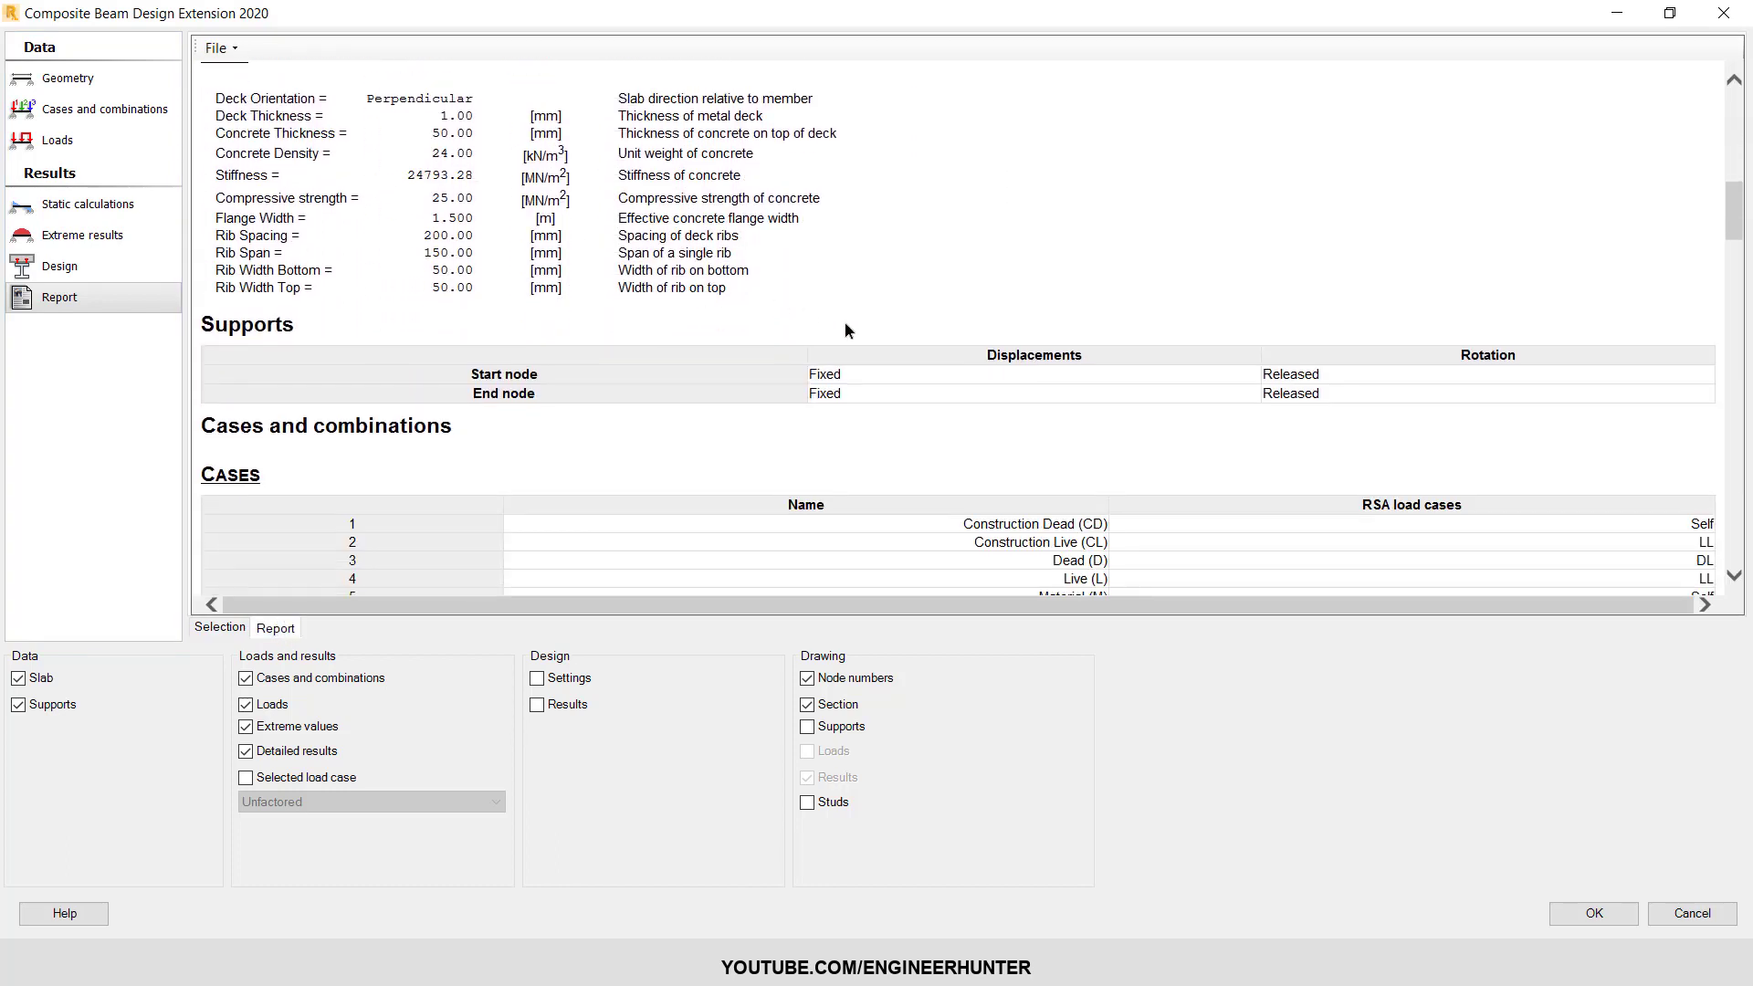
pyautogui.scroll(-2, 918, 342)
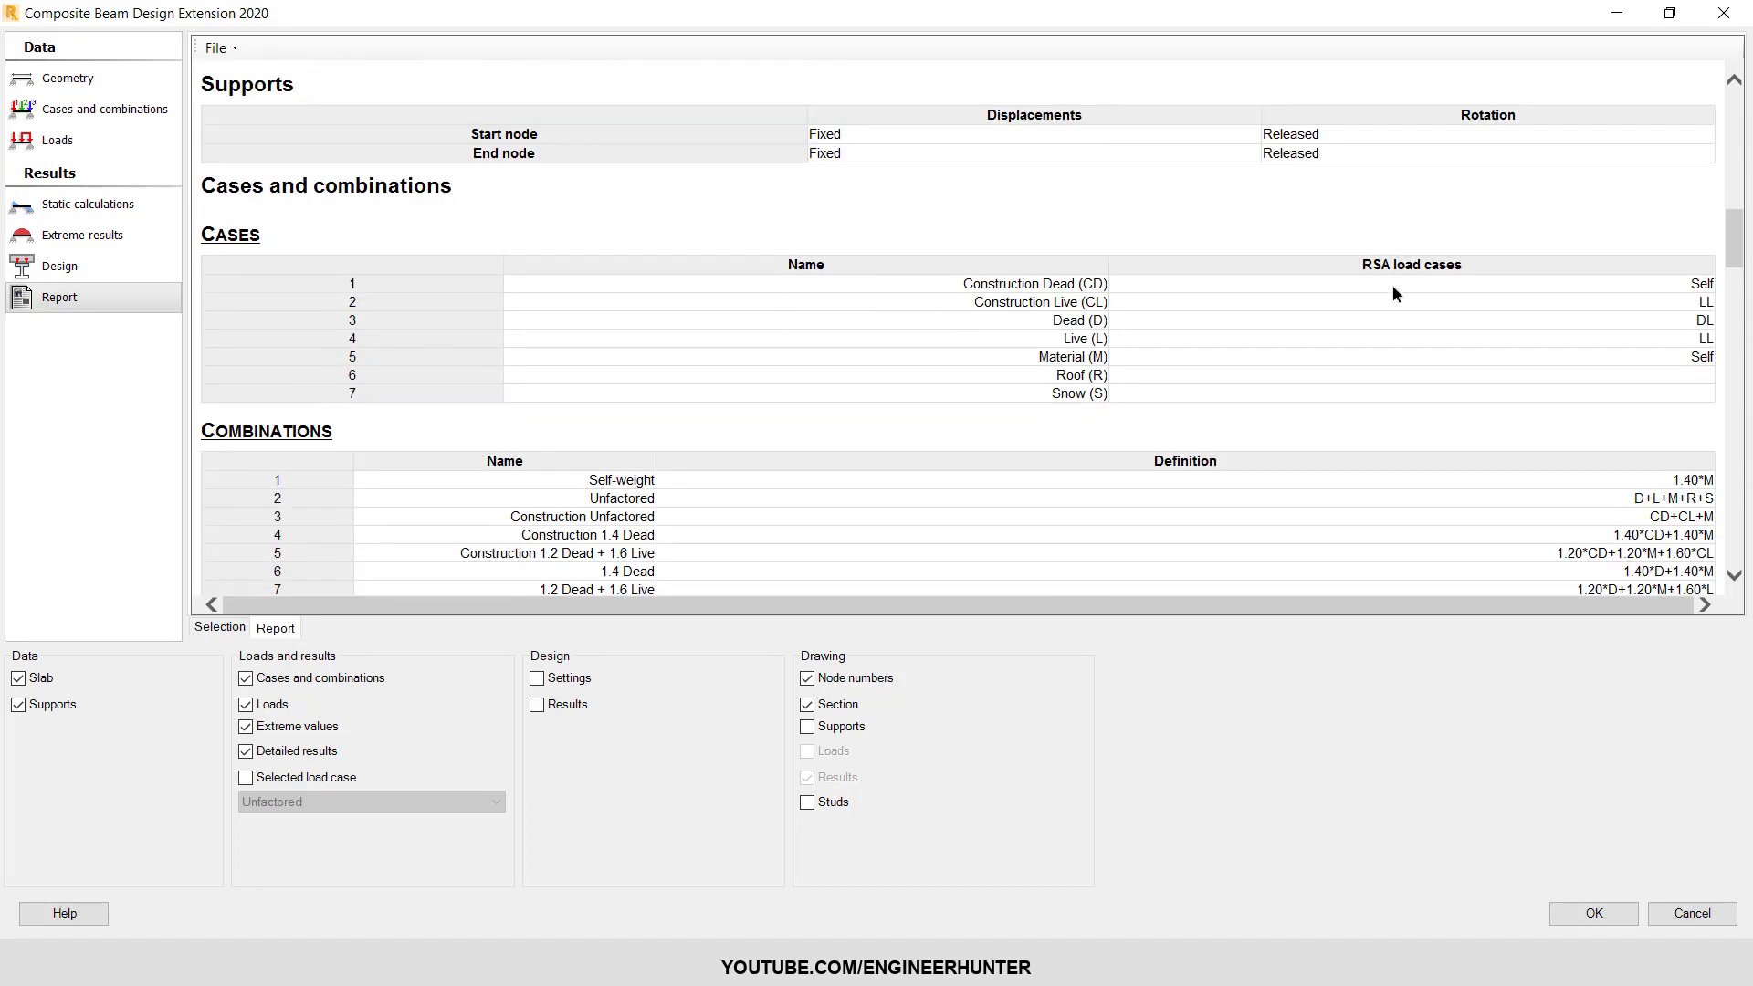
pyautogui.scroll(-4, 1393, 287)
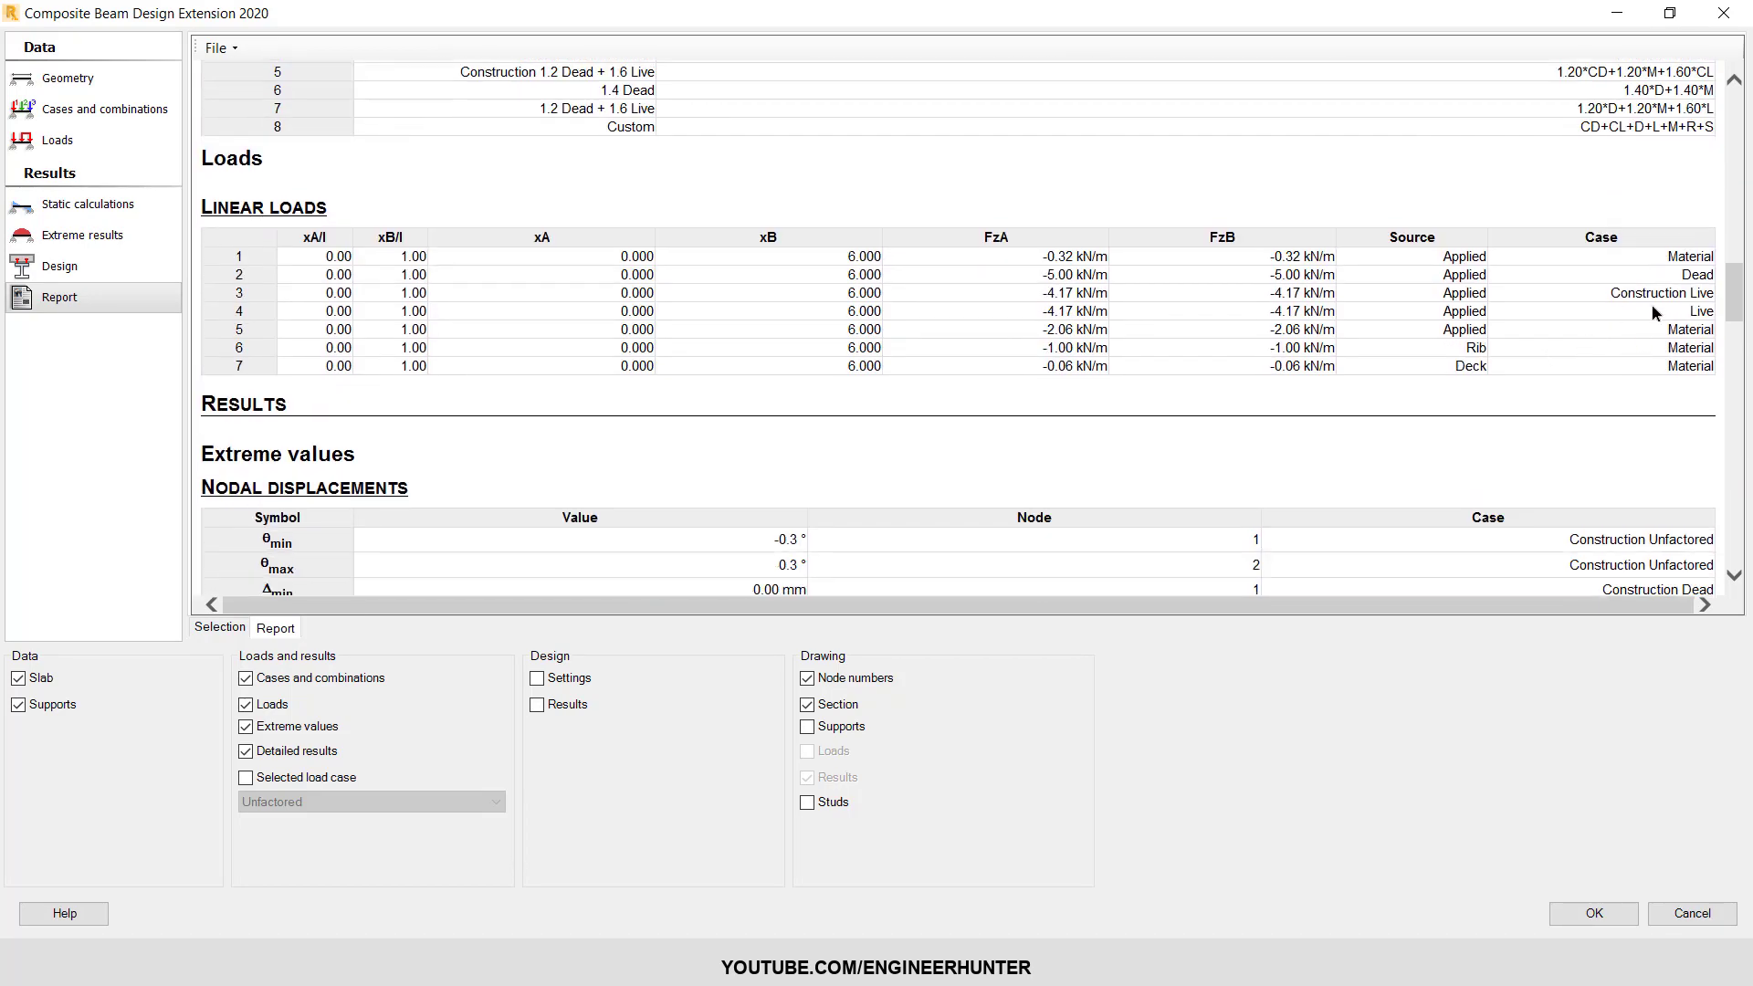
pyautogui.moveTo(1611, 293); pyautogui.dragTo(1714, 293)
pyautogui.moveTo(1042, 292); pyautogui.dragTo(1334, 299)
pyautogui.click(1275, 298)
pyautogui.moveTo(1023, 298); pyautogui.dragTo(1296, 301)
# - Scroll through the report's results to the 1.00 ratio, then back up to the header
pyautogui.scroll(-3, 1070, 332)
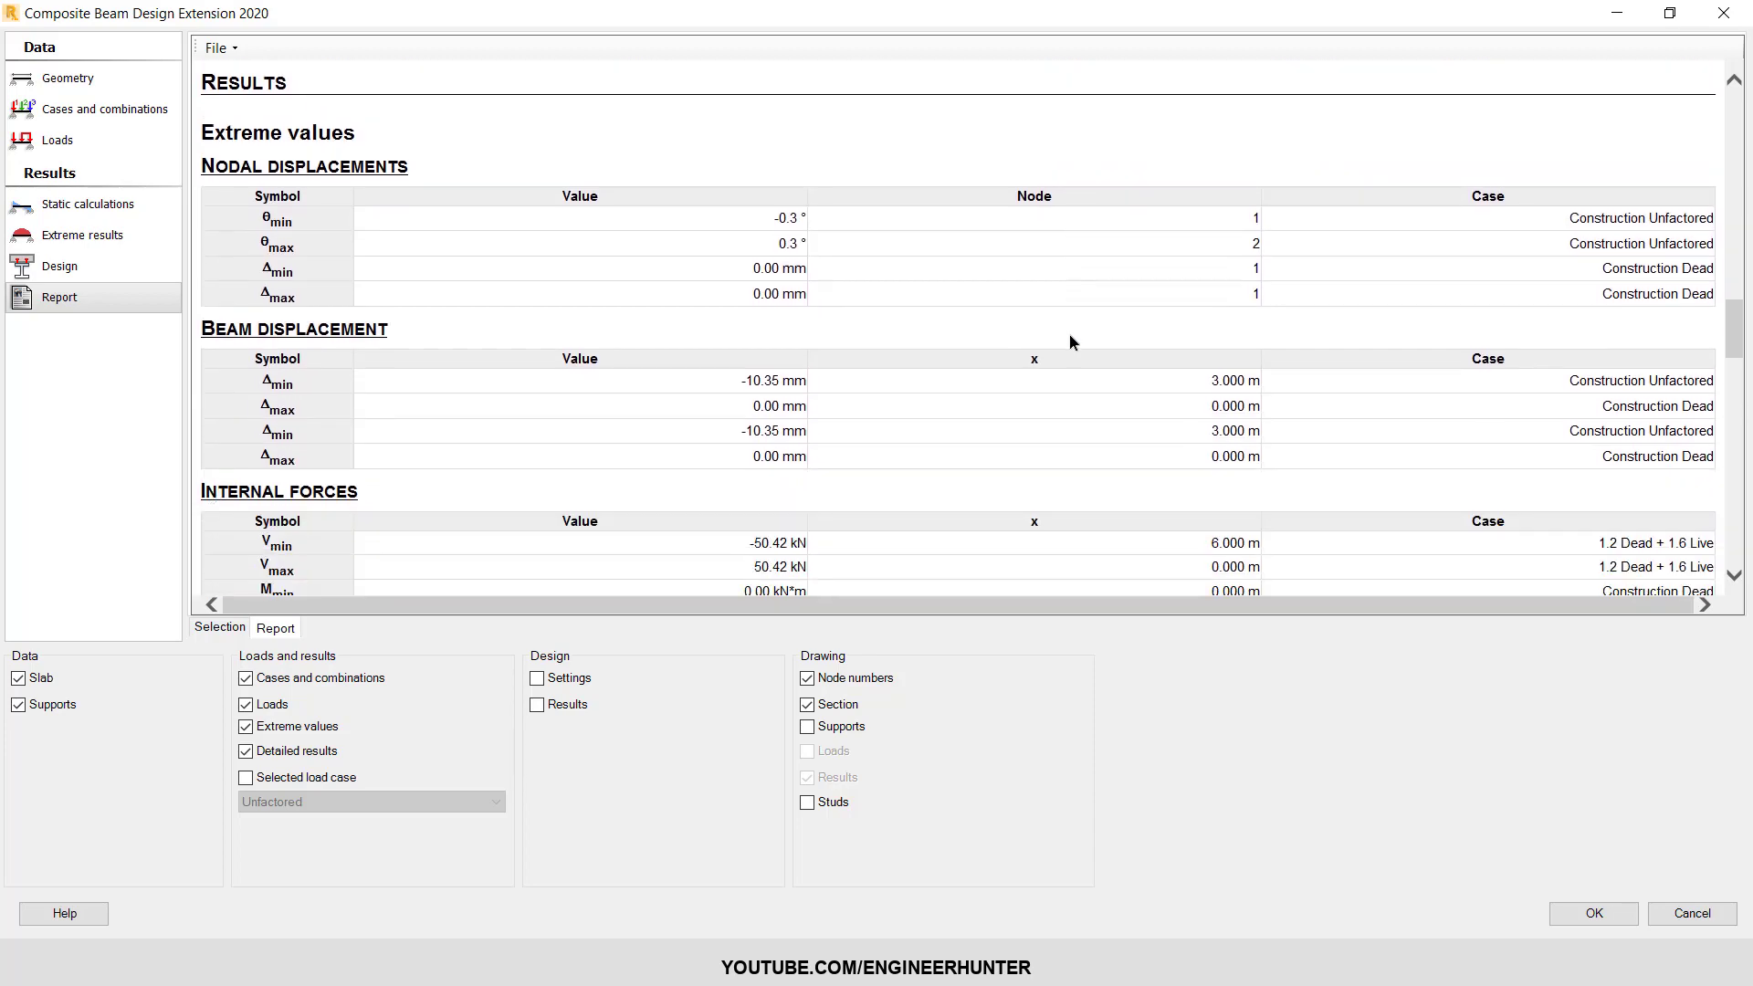
pyautogui.scroll(-1, 1031, 336)
pyautogui.scroll(-5, 599, 266)
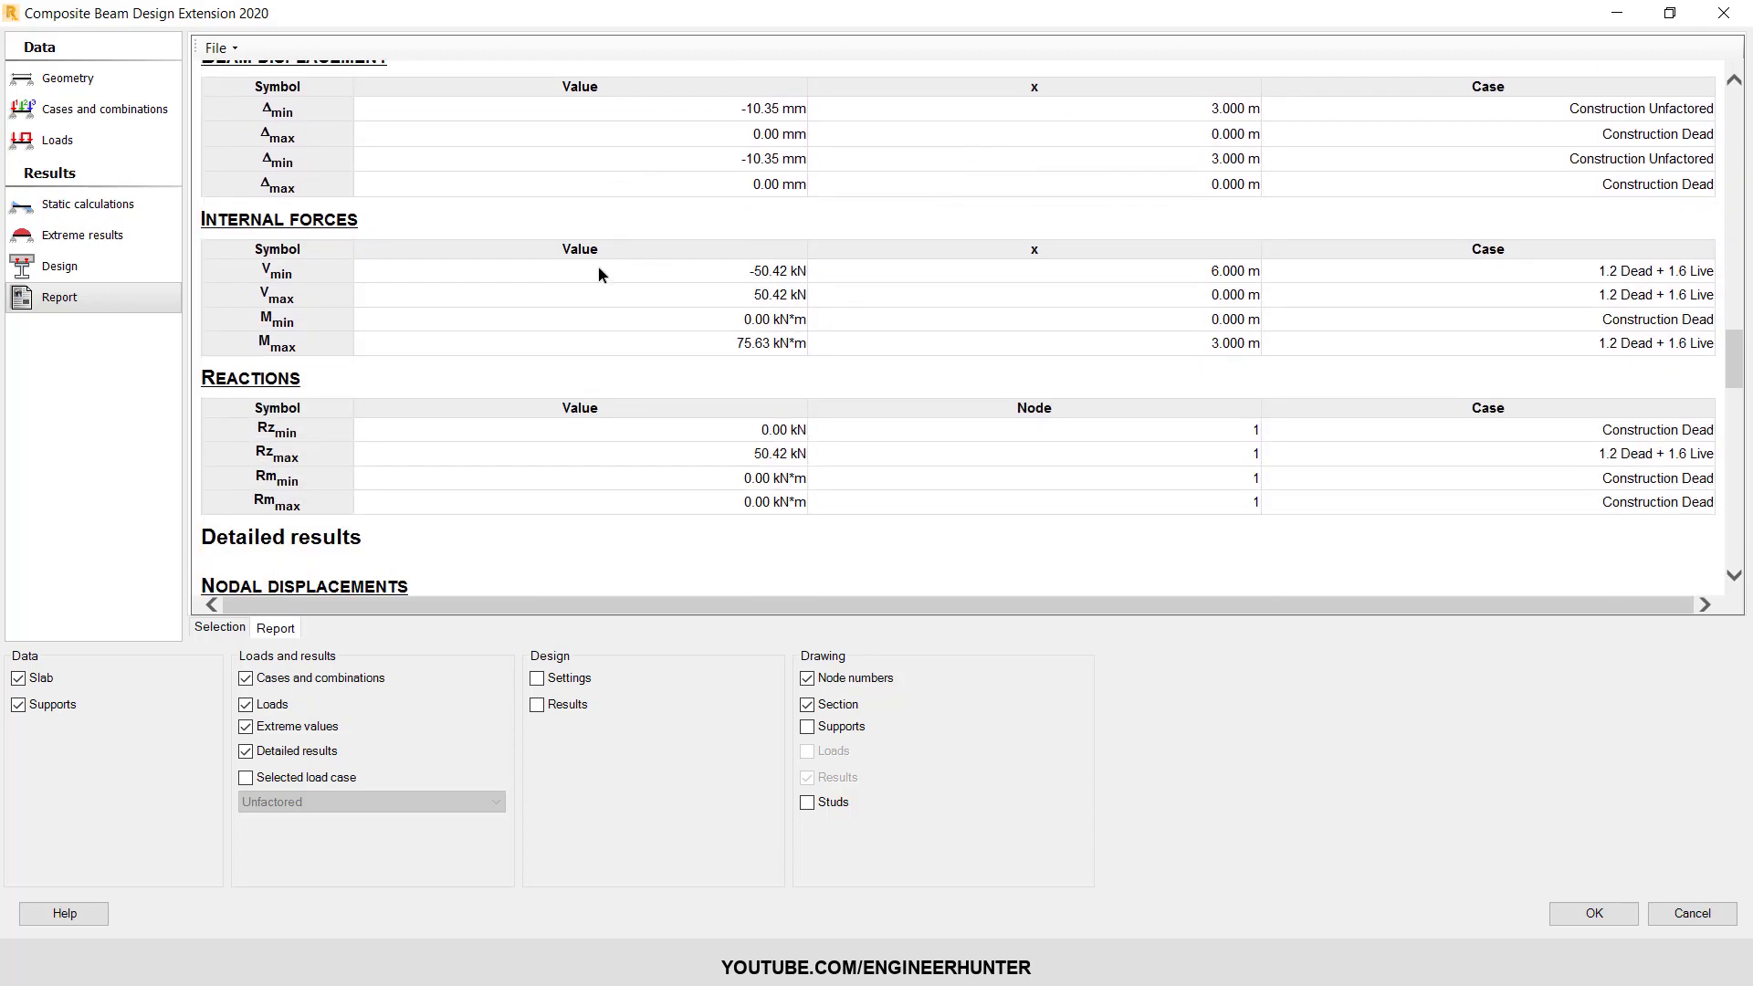
pyautogui.scroll(-6, 380, 248)
pyautogui.scroll(-6, 382, 243)
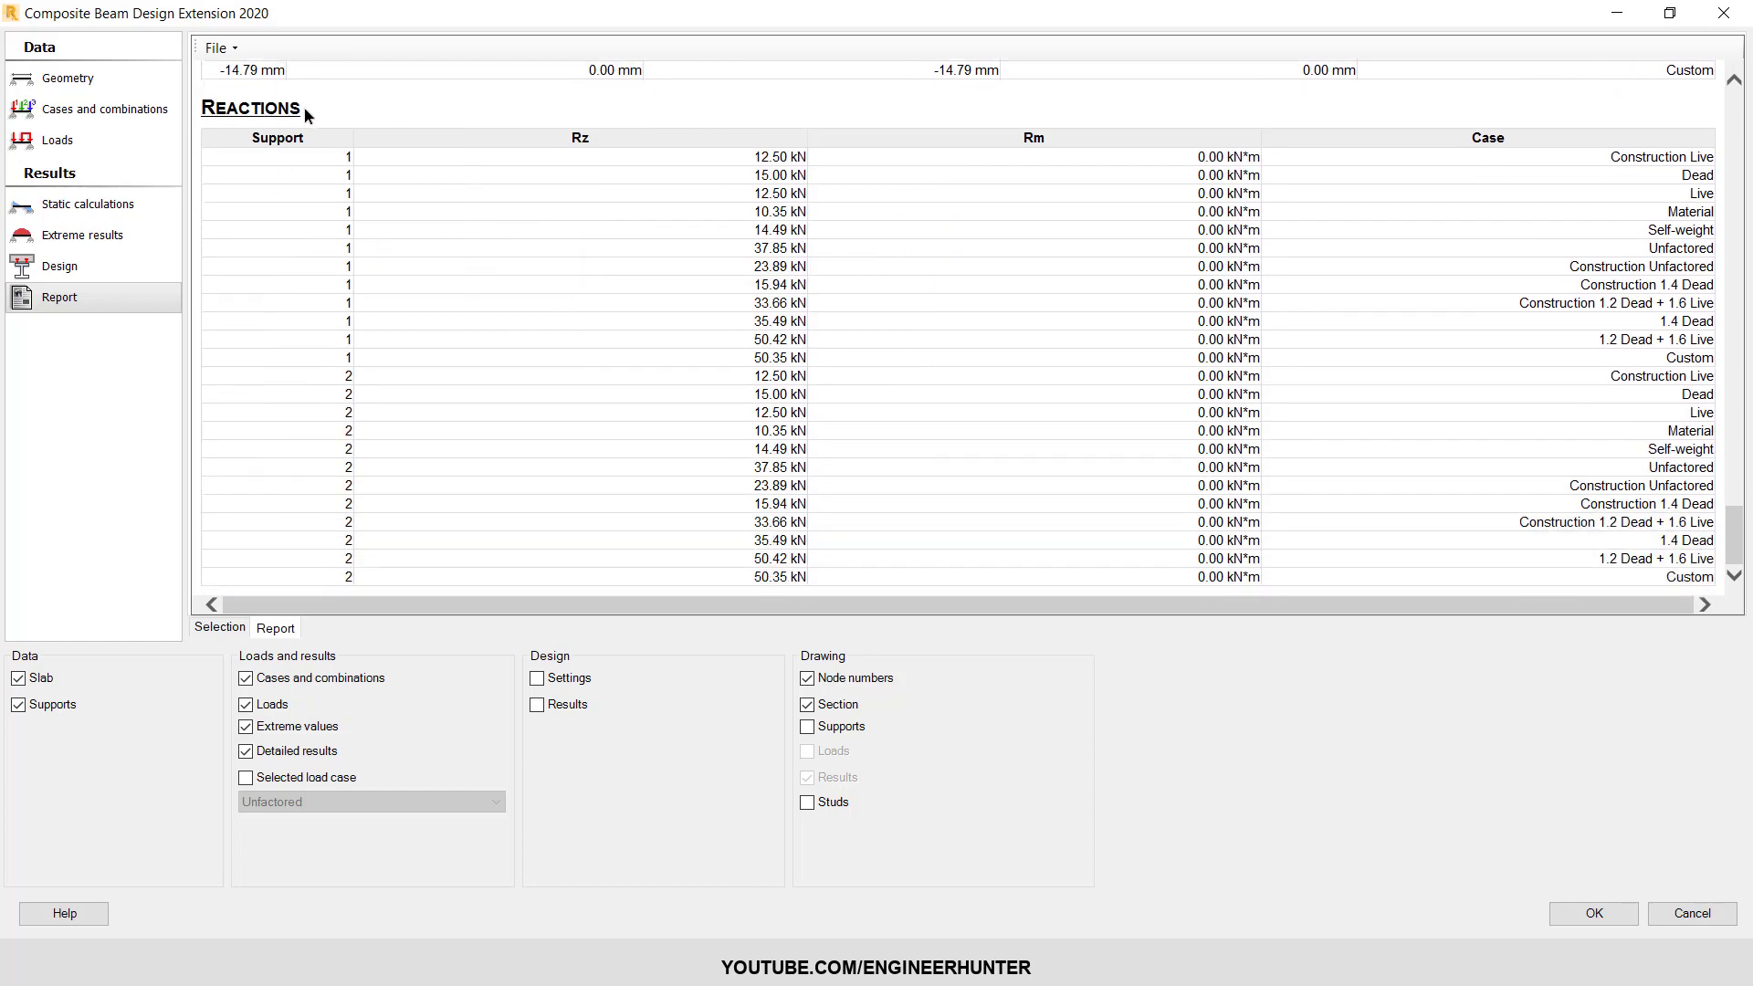
pyautogui.scroll(8, 760, 463)
pyautogui.scroll(-4, 411, 429)
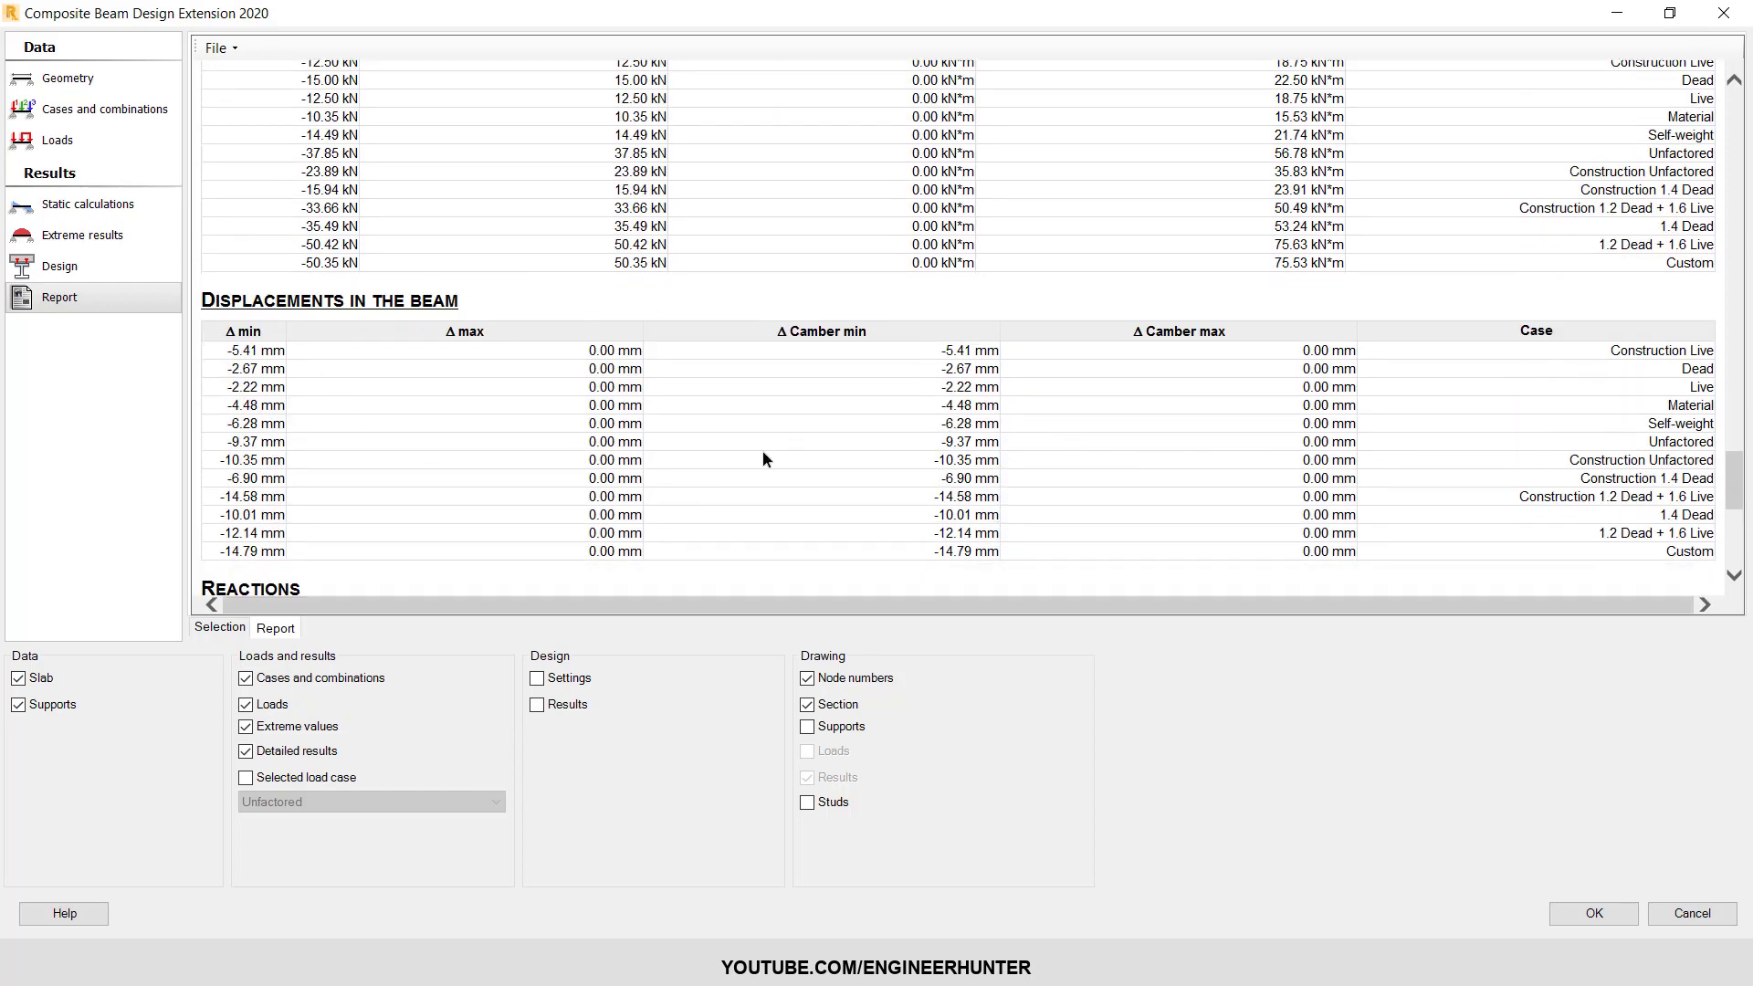
pyautogui.scroll(18, 384, 367)
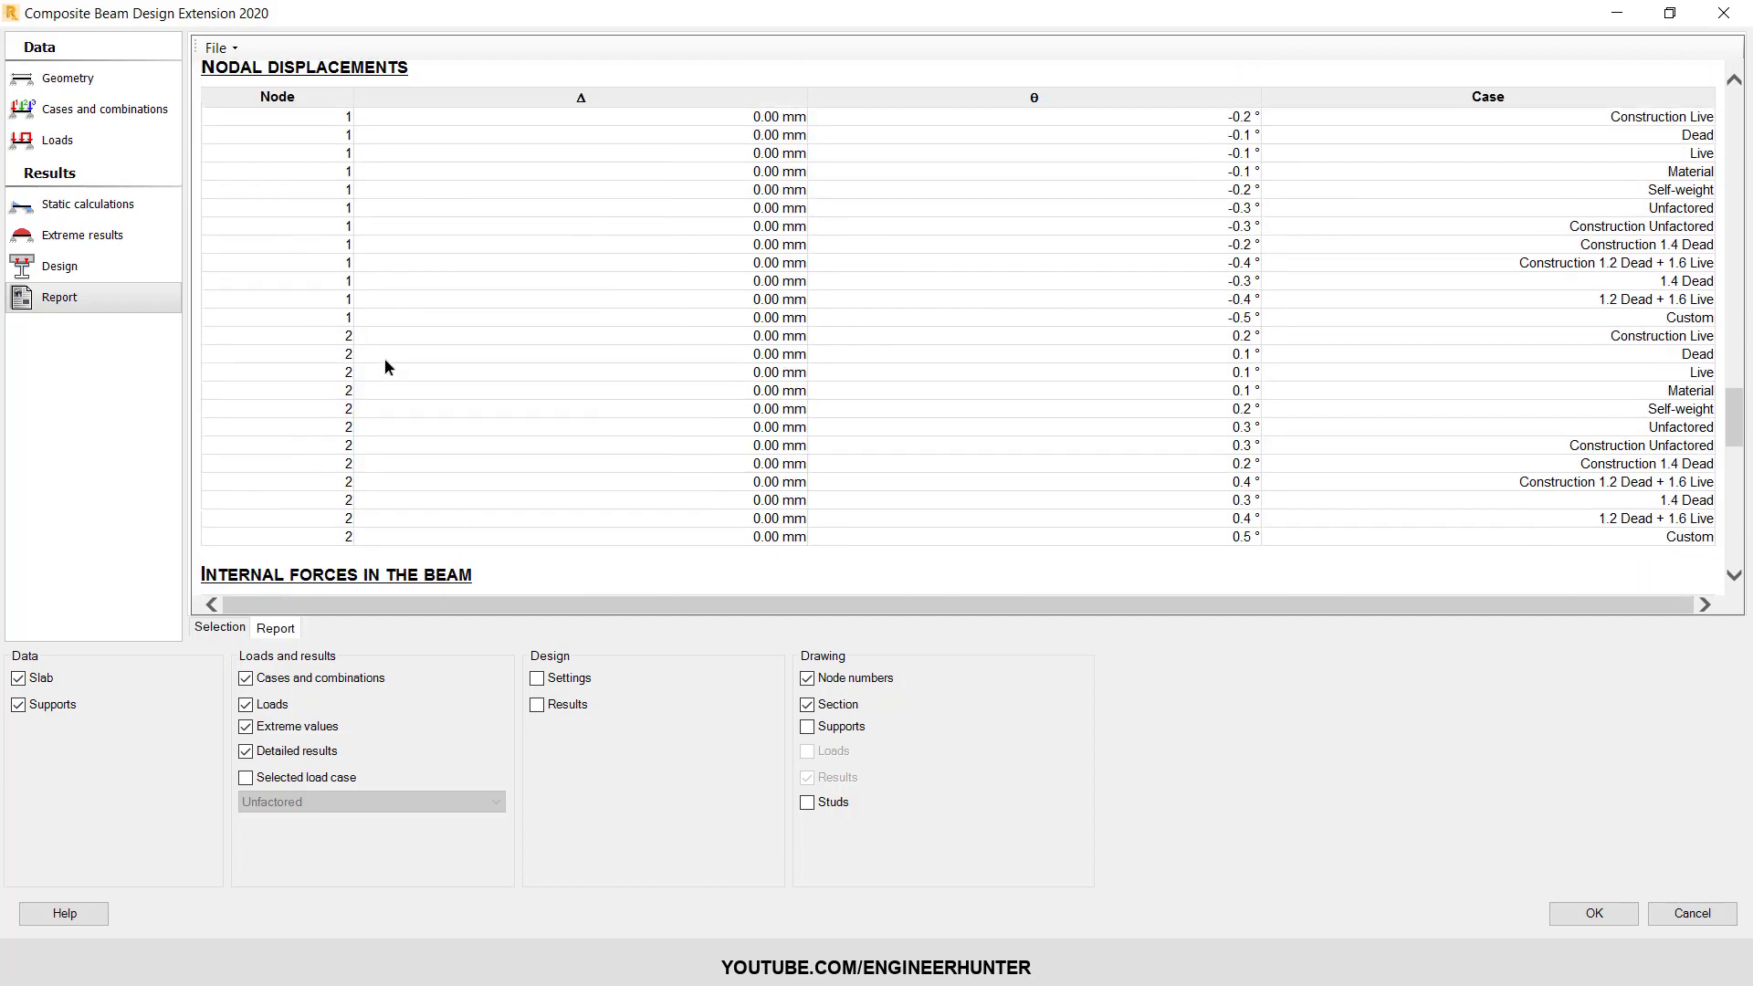
pyautogui.scroll(20, 384, 360)
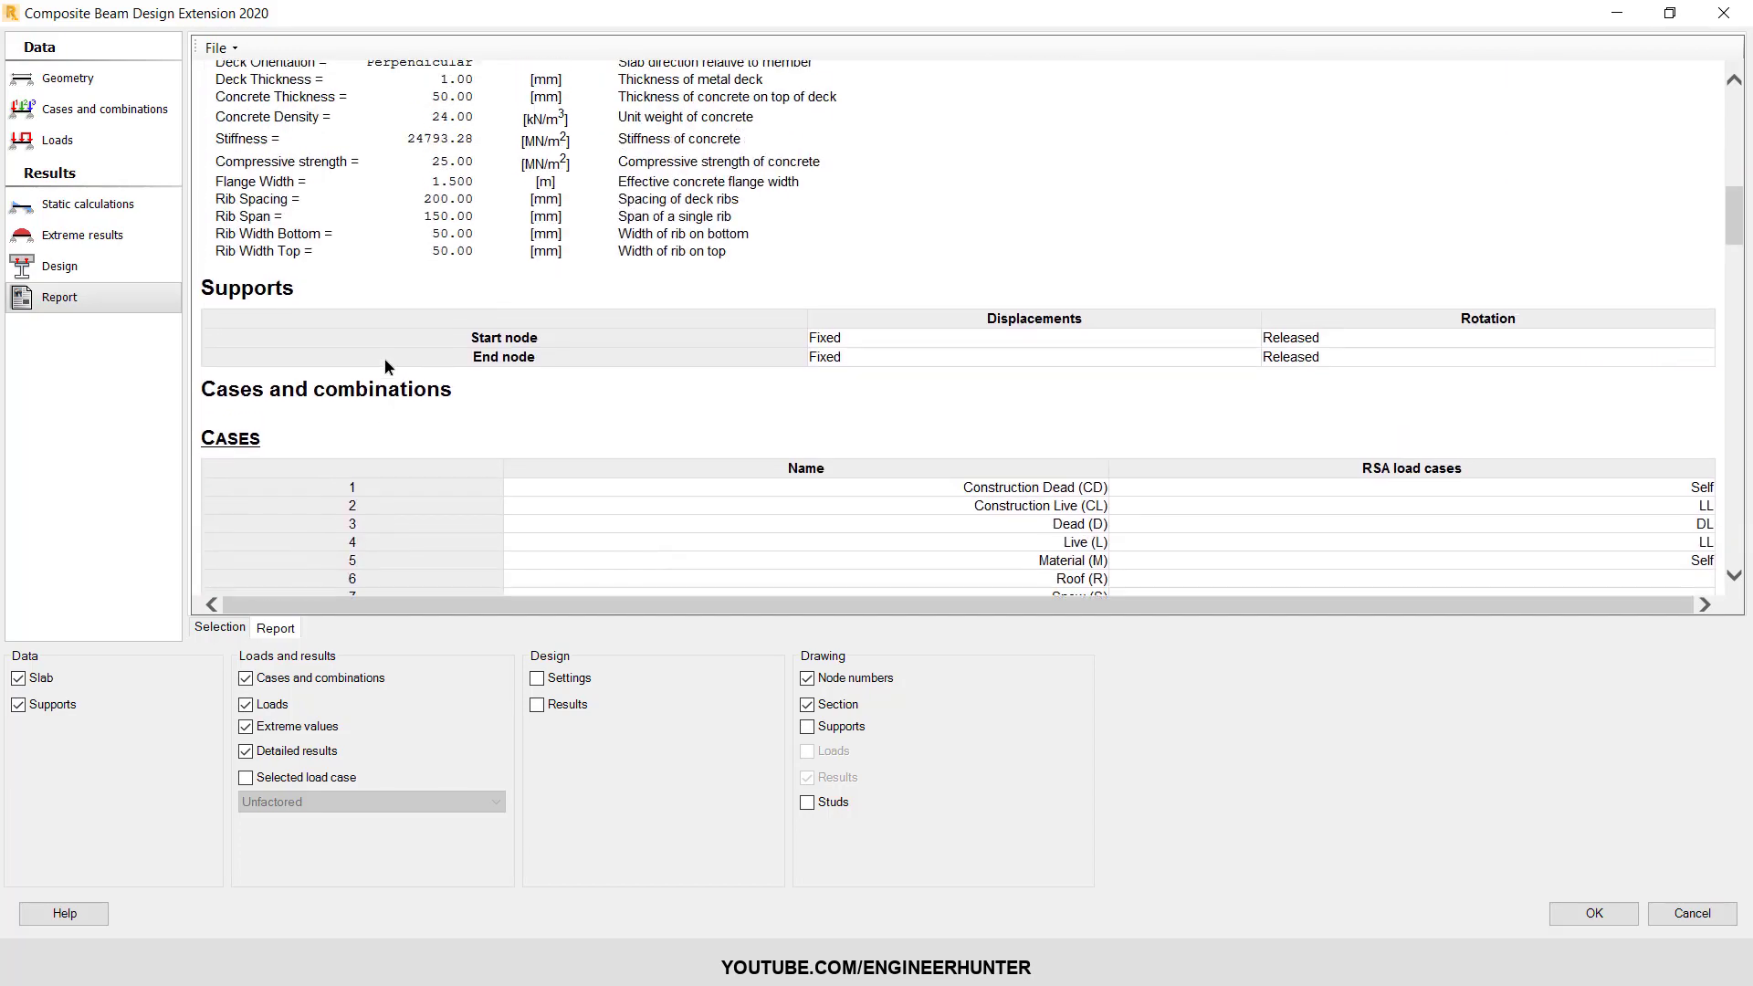
pyautogui.scroll(6, 385, 358)
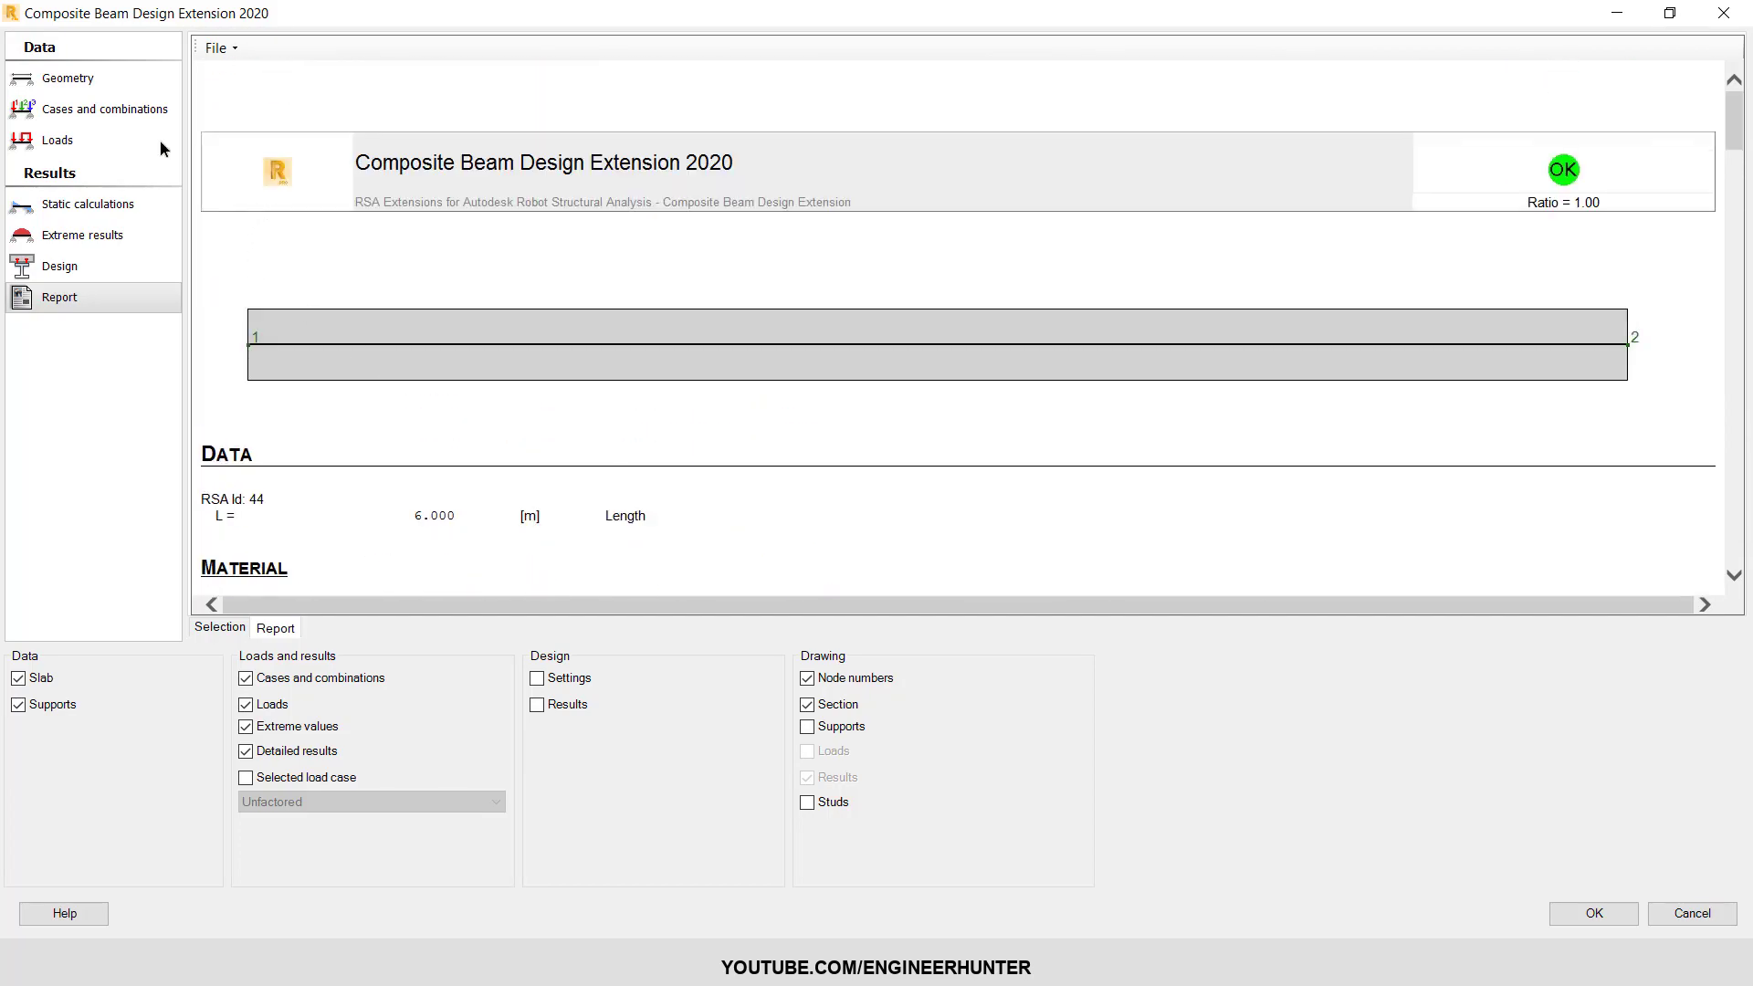
# - Accept the W12X22 redesign and confirm updating the Robot structure database
pyautogui.click(87, 97)
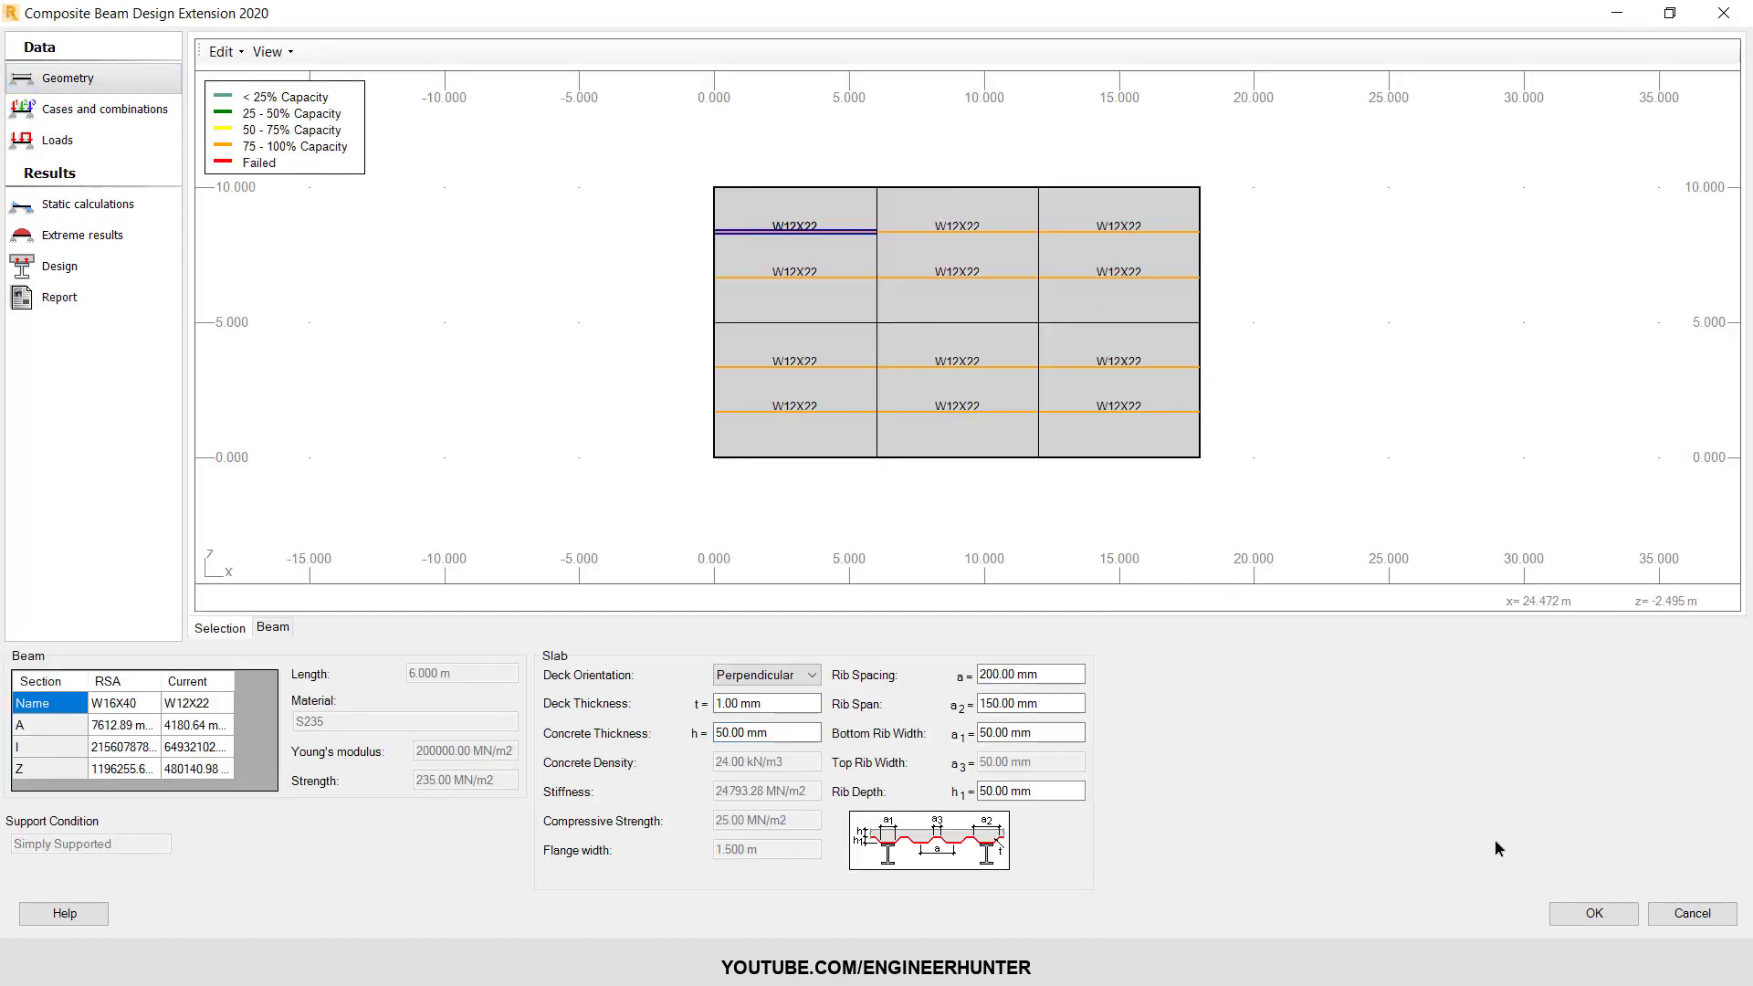
pyautogui.click(1570, 915)
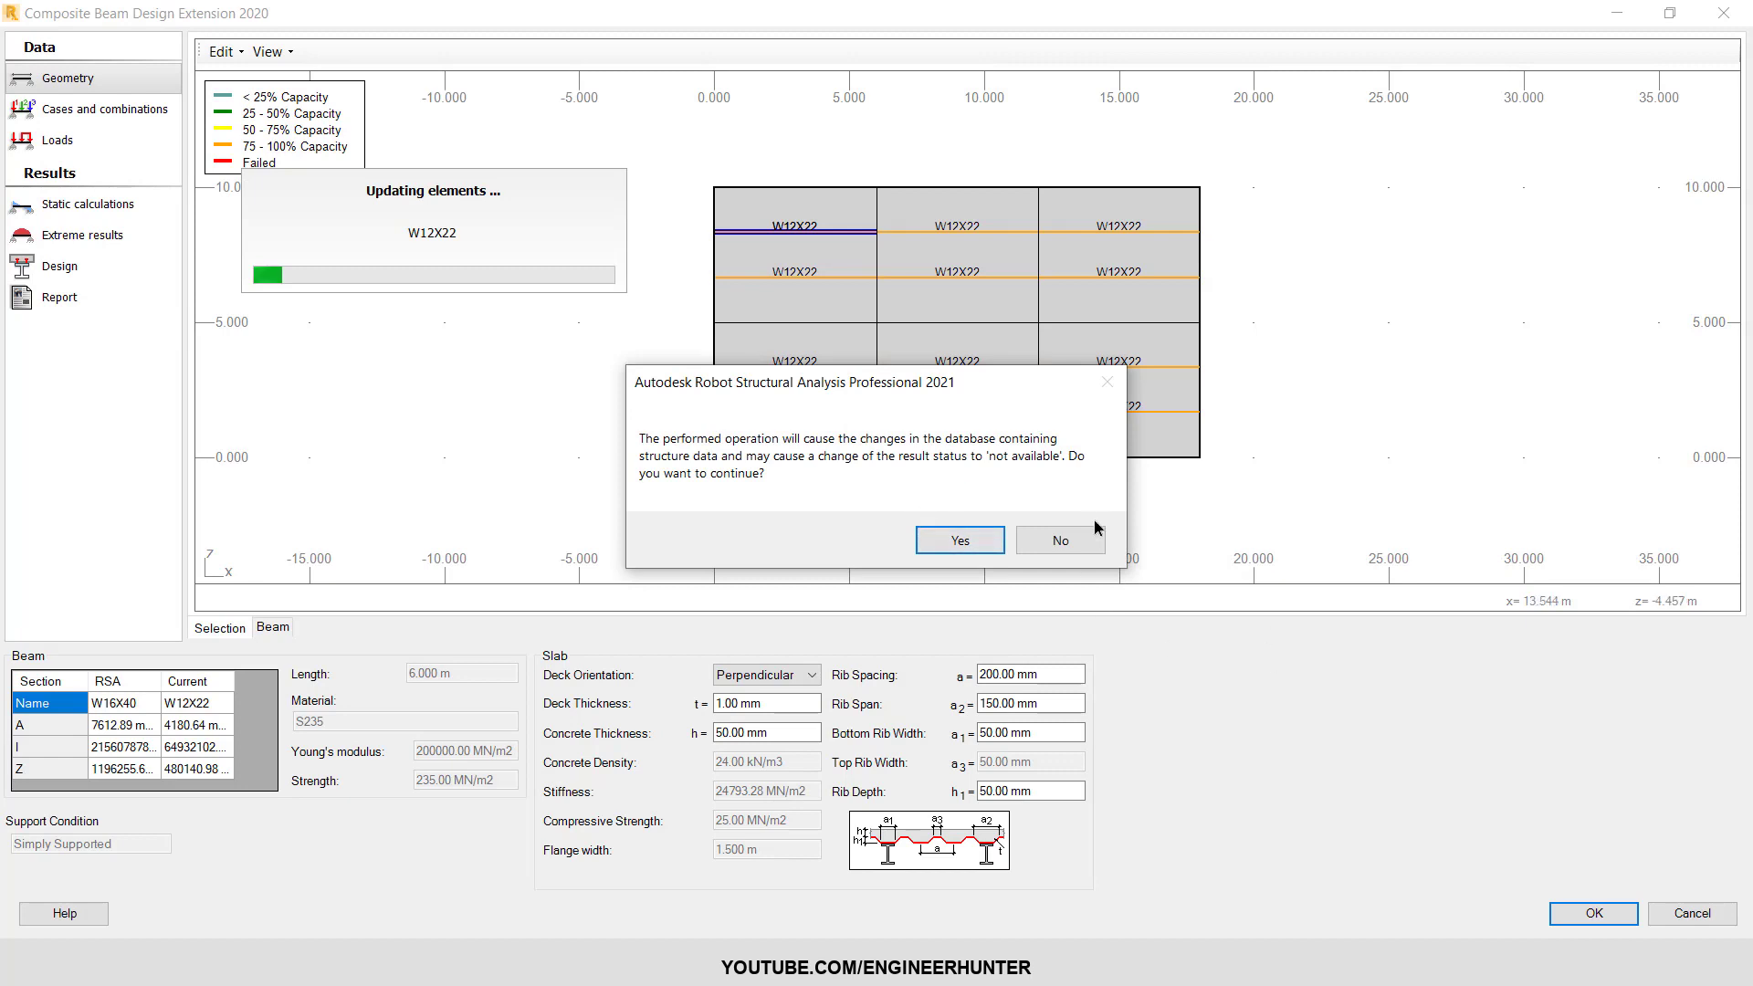
pyautogui.click(963, 541)
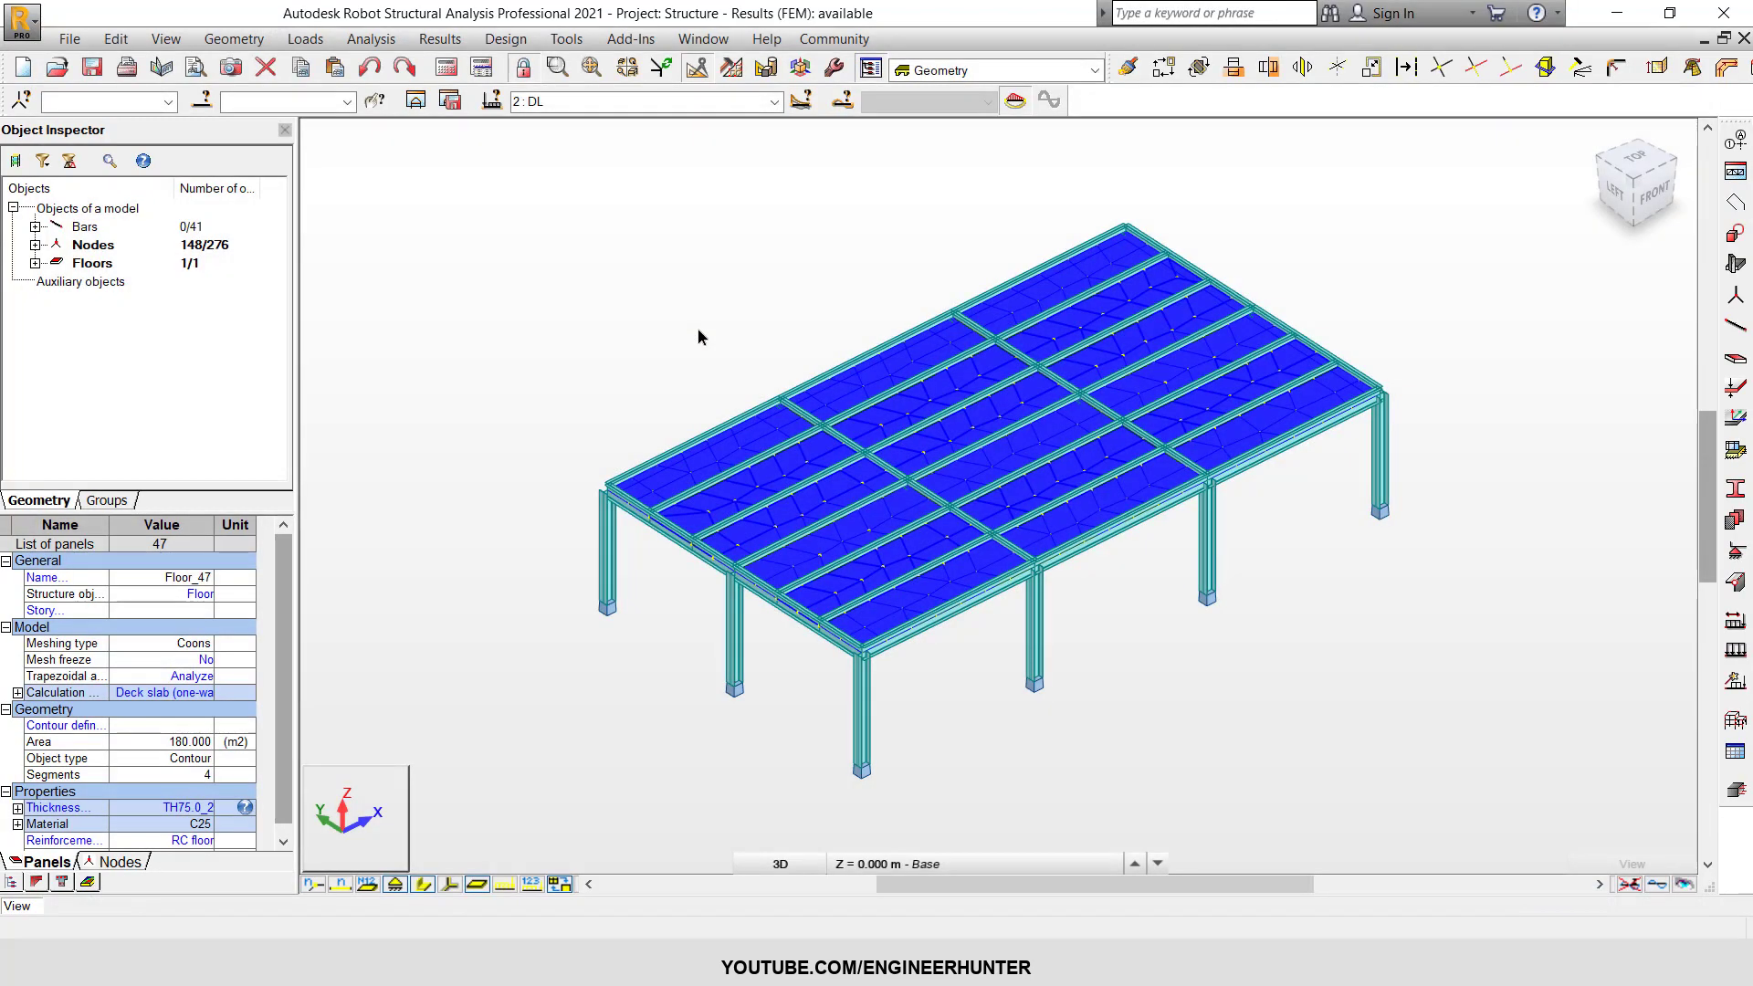
# - Rerun the static analysis on the updated frame model, leaving the Add-Ins list unused
pyautogui.scroll(3, 913, 648)
pyautogui.scroll(3, 790, 600)
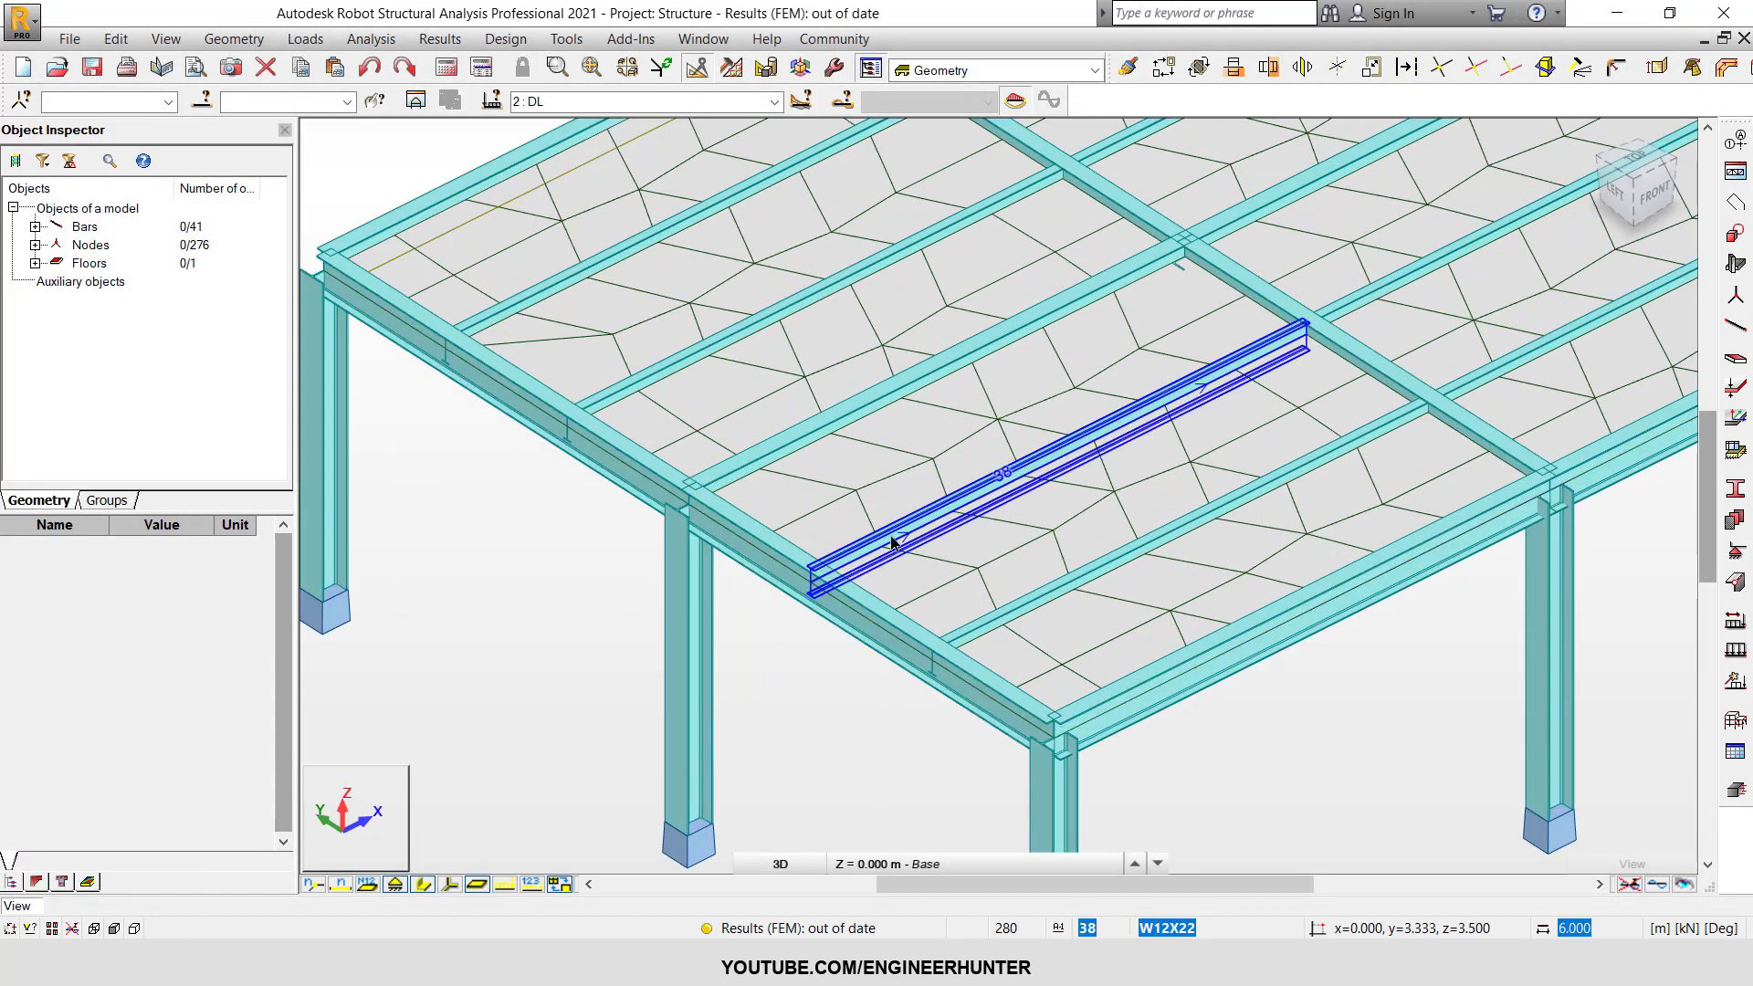
pyautogui.scroll(-5, 892, 544)
pyautogui.scroll(1, 1284, 653)
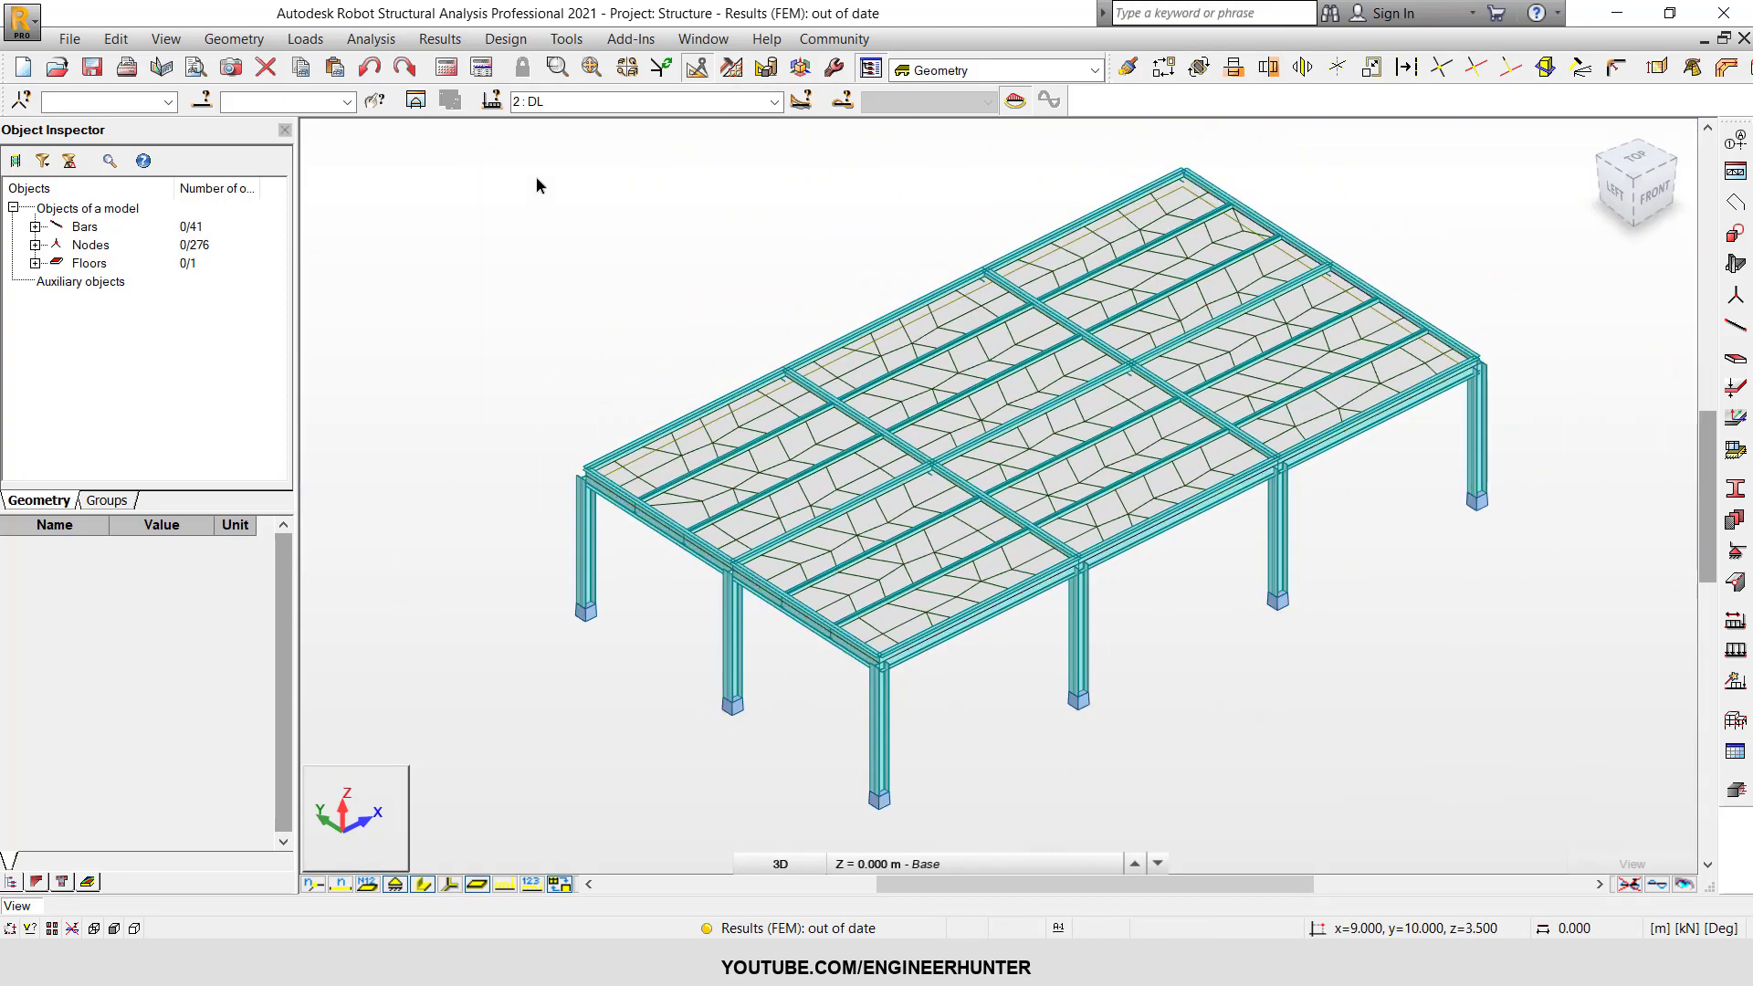
pyautogui.click(481, 67)
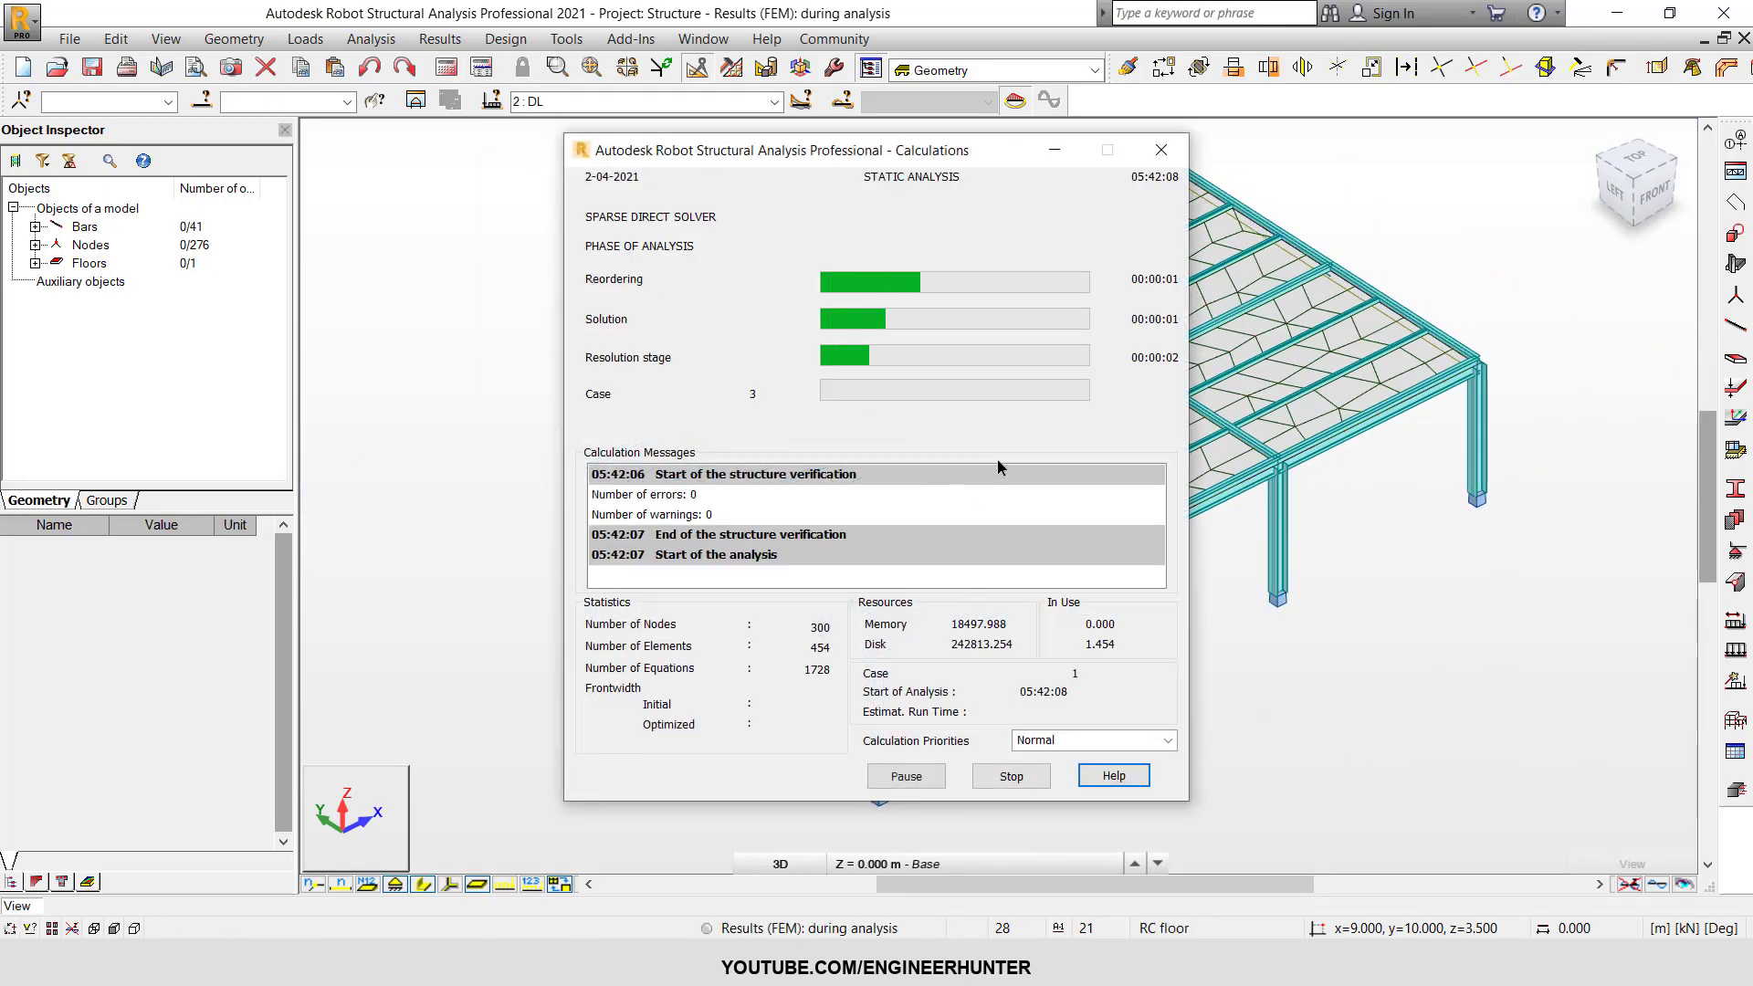
pyautogui.click(630, 38)
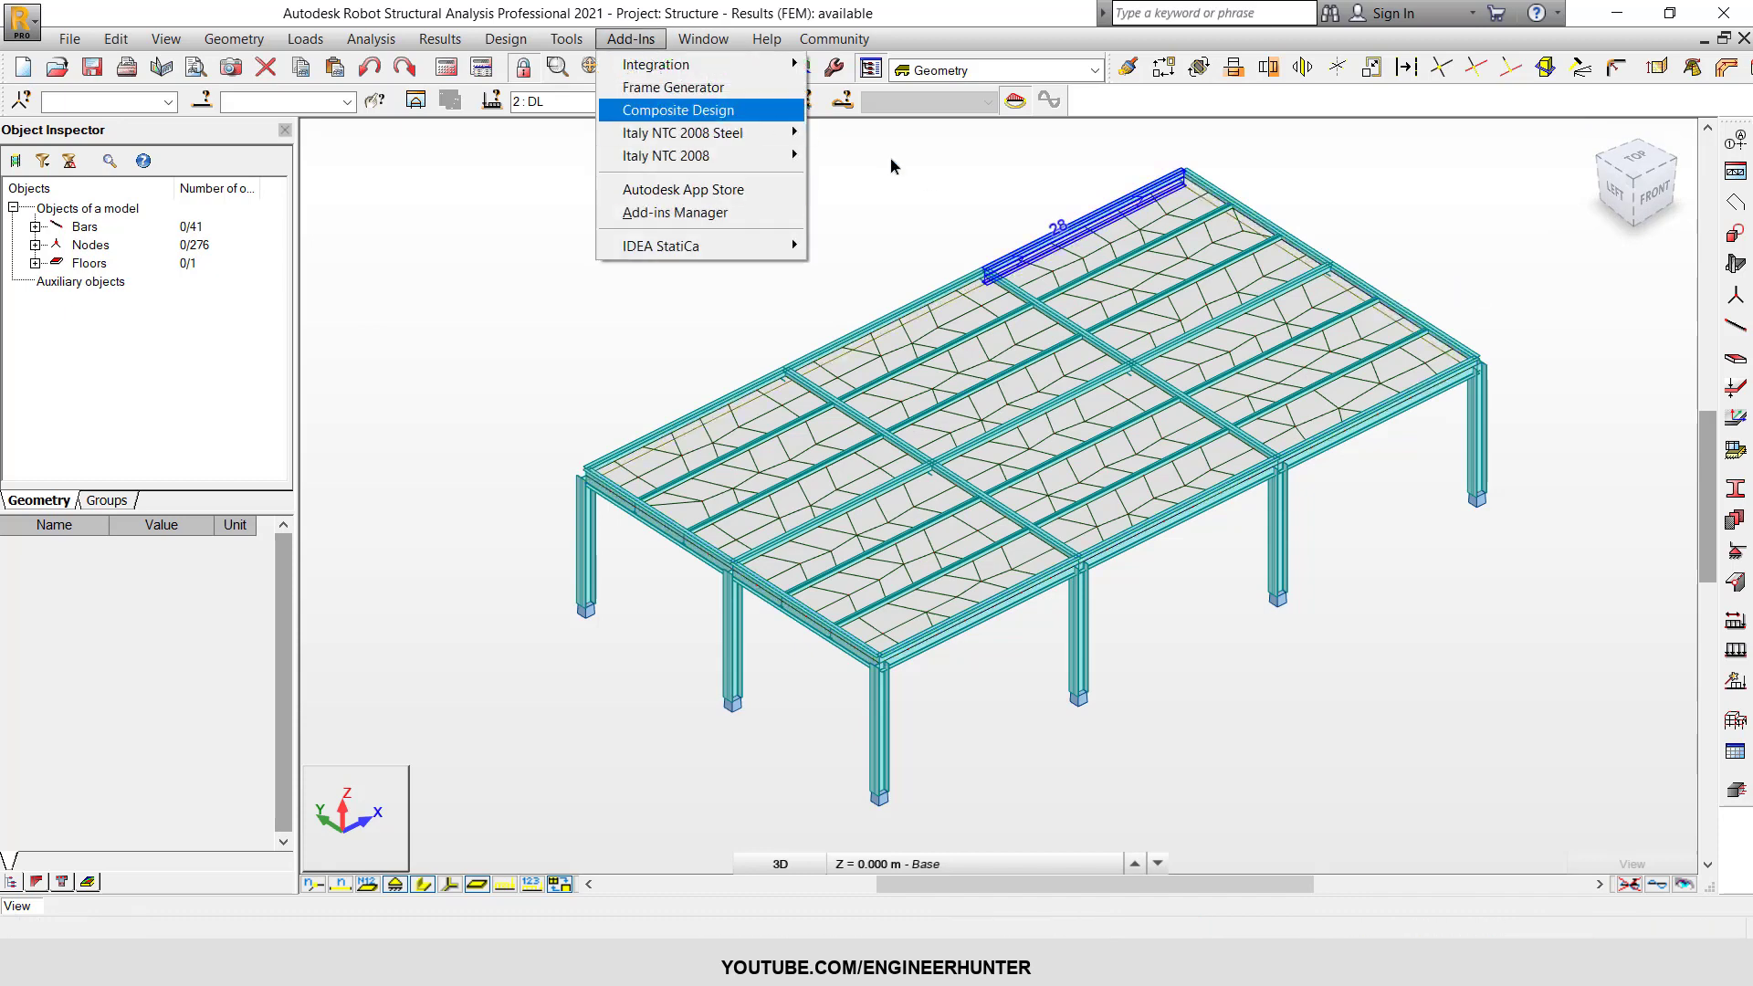
pyautogui.press('Escape')
pyautogui.press('Escape')
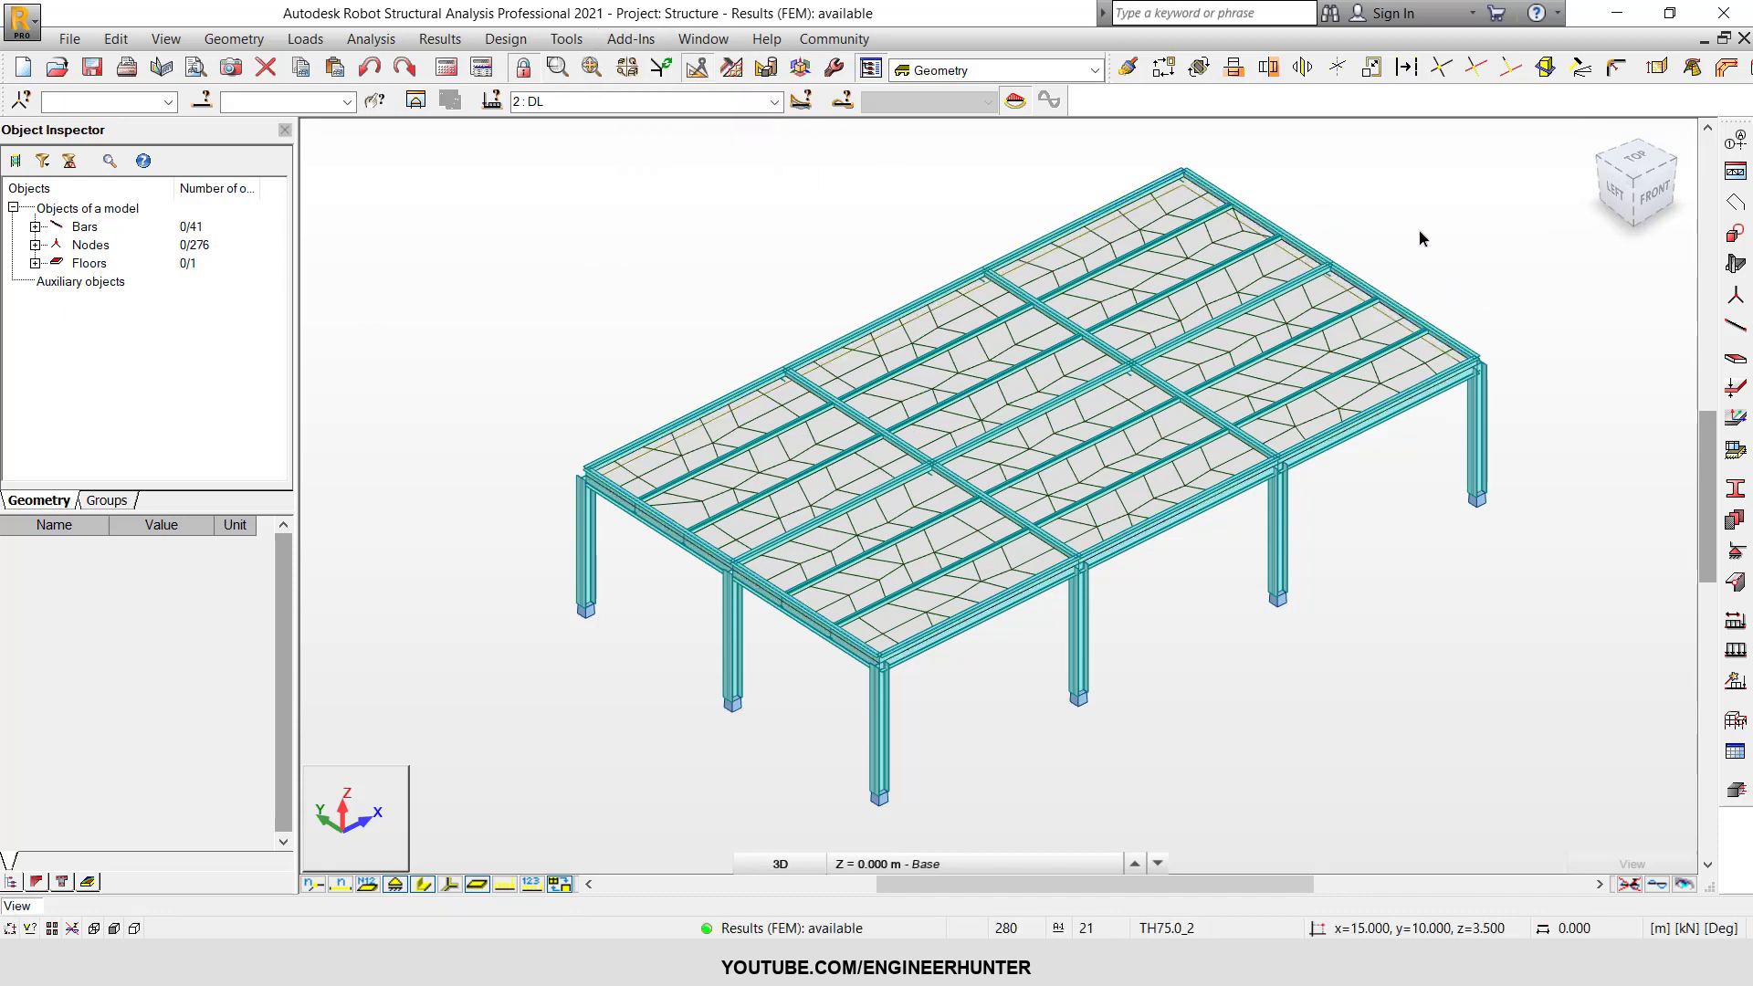